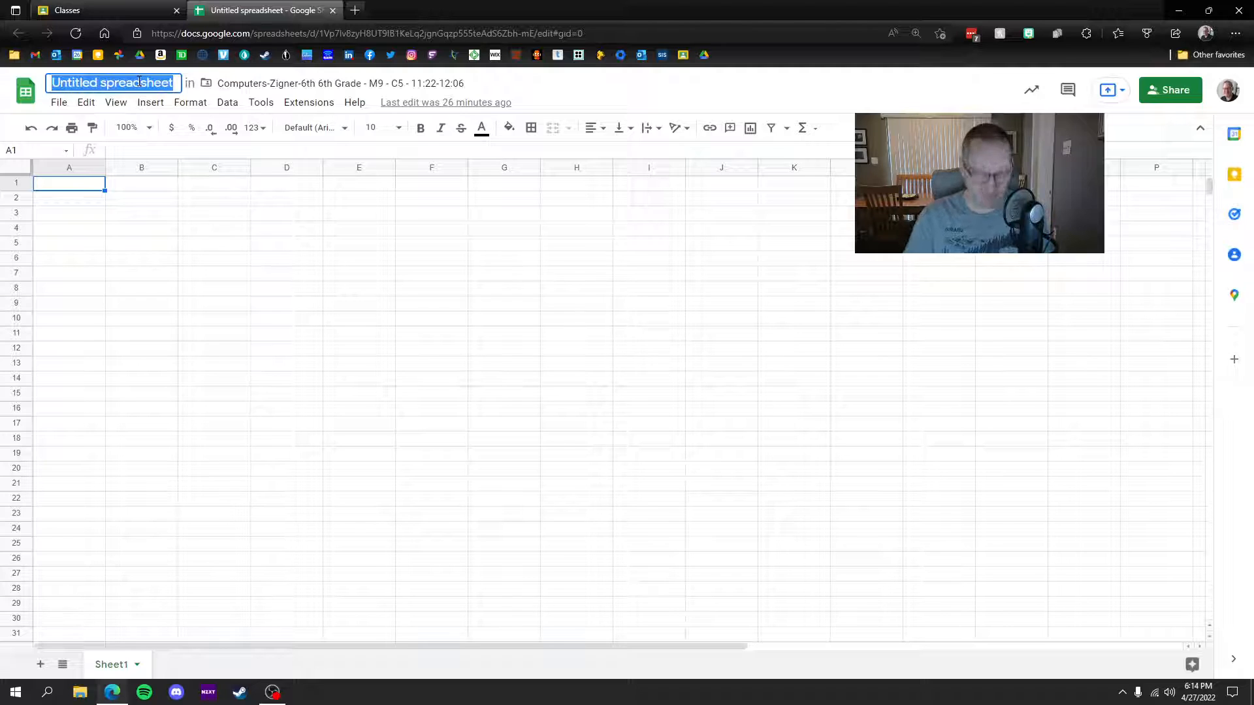
Step: Title the blank spreadsheet 'Graphing Equations'
text(Graph)
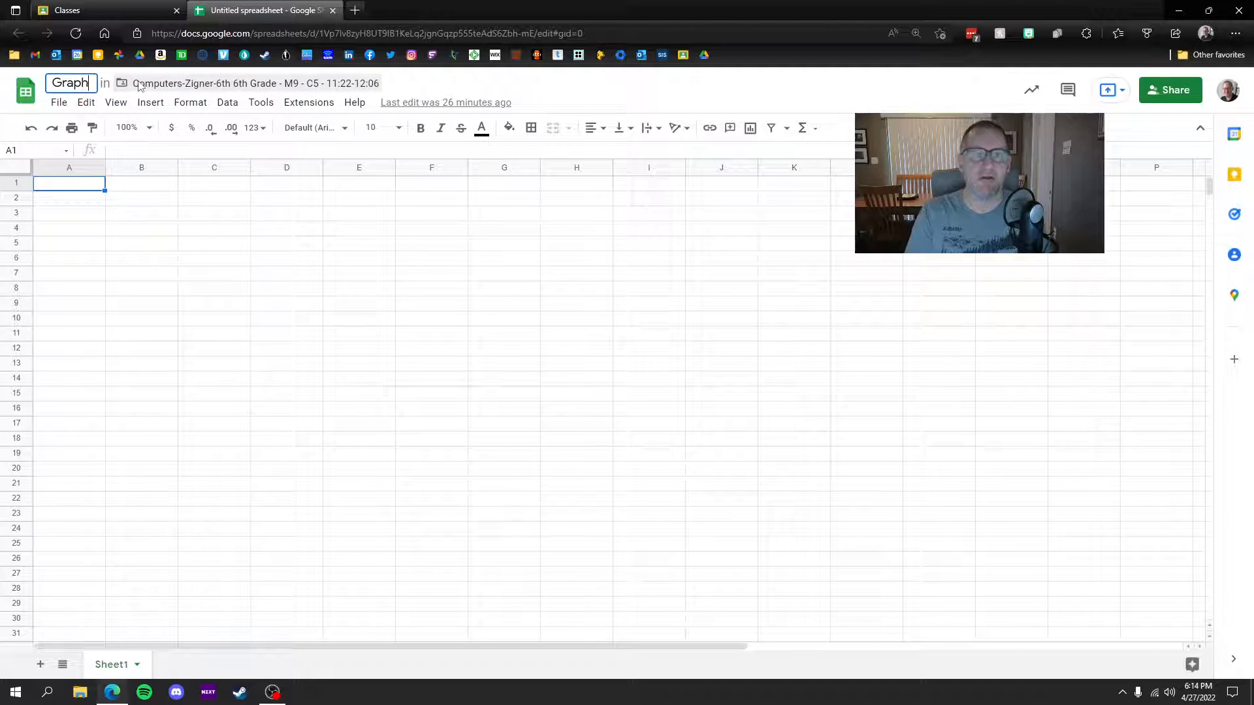
text(ing Equations)
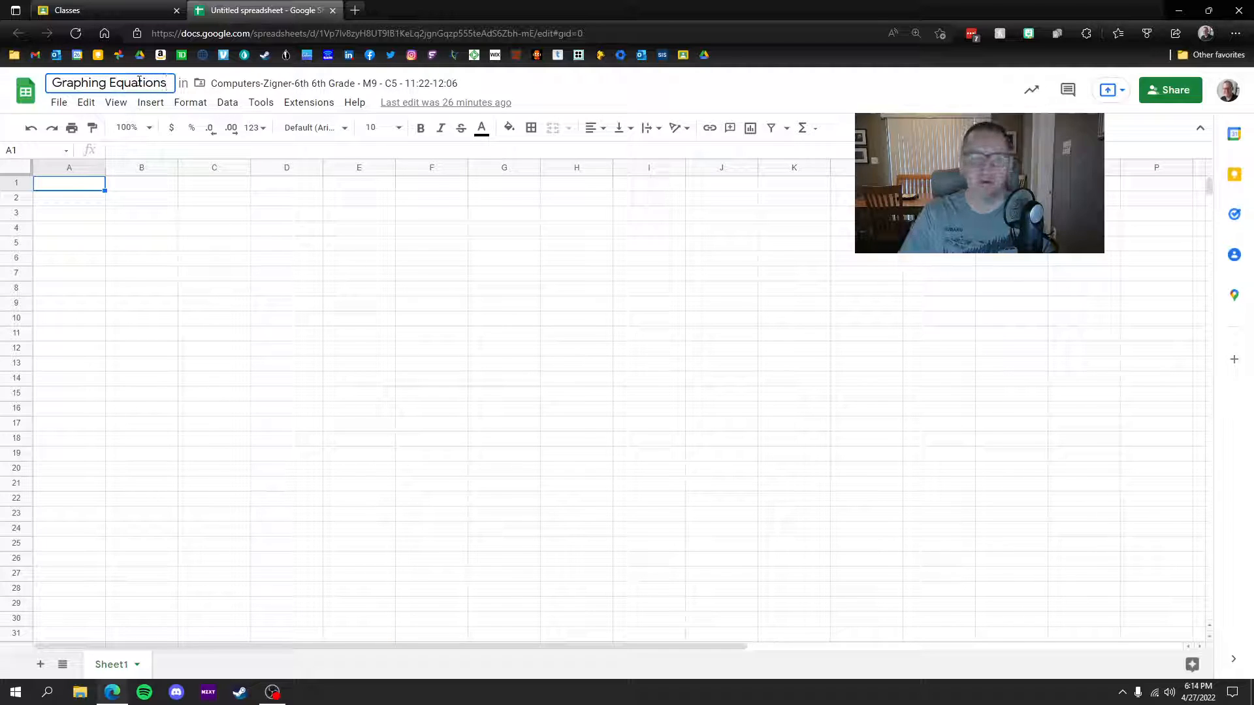
click(138, 198)
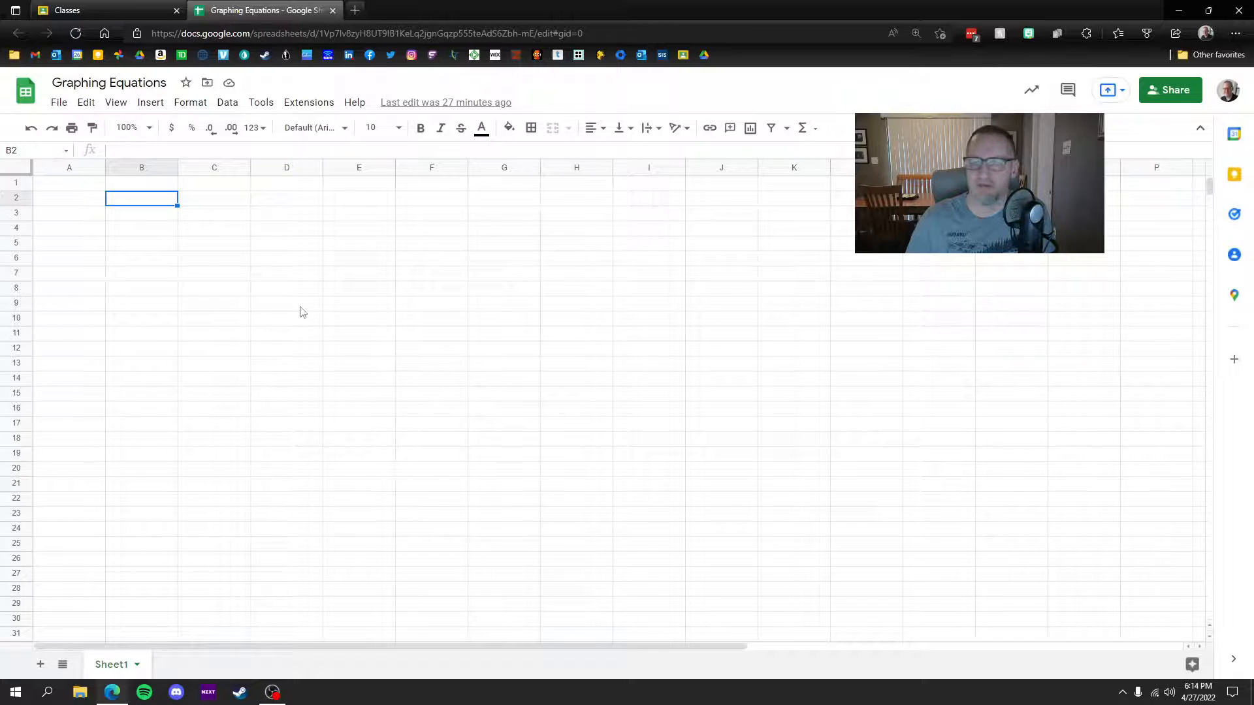
Step: Set the sheet zoom level to 150%
click(134, 128)
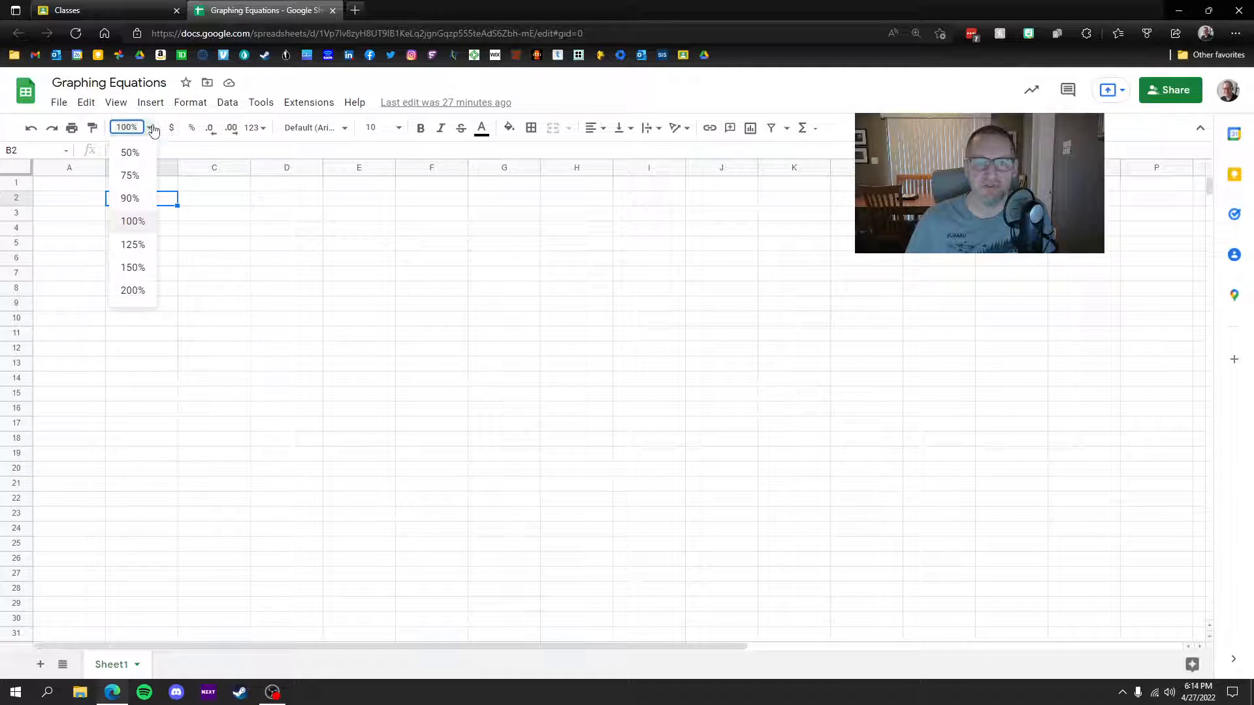
click(136, 267)
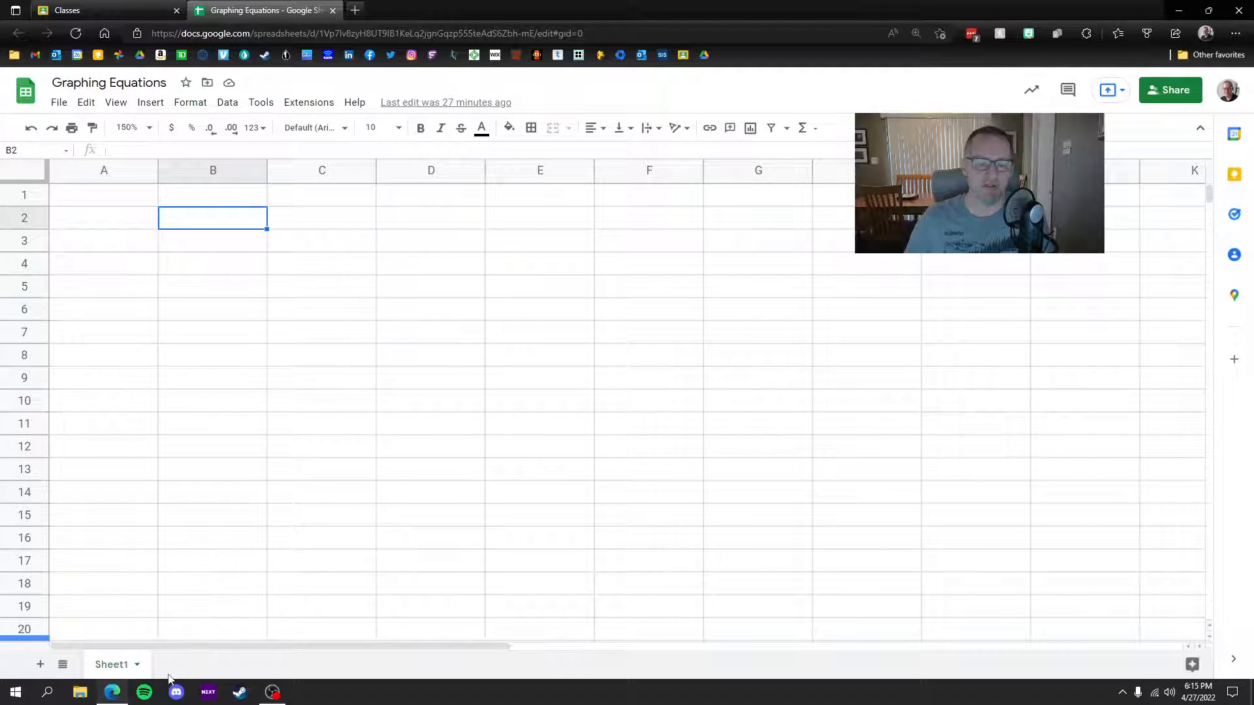
Step: Rename the Sheet1 tab to 'Linear Equations'
click(136, 664)
click(122, 488)
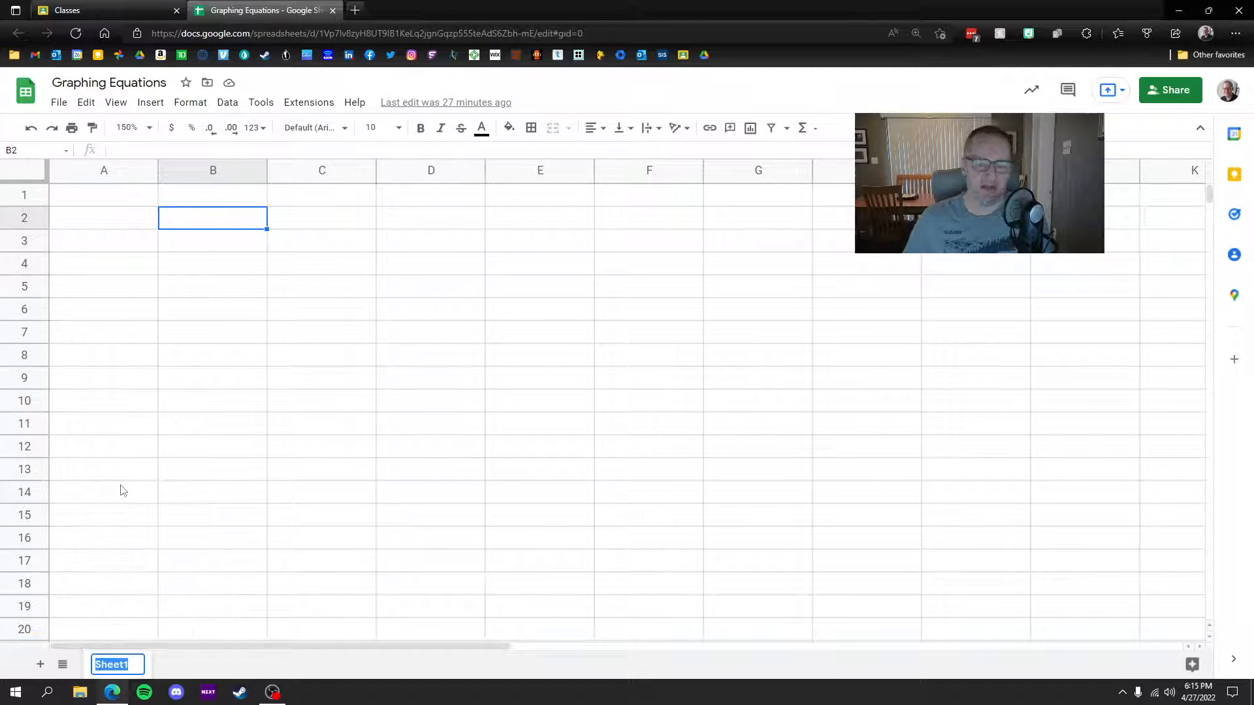
text(Line)
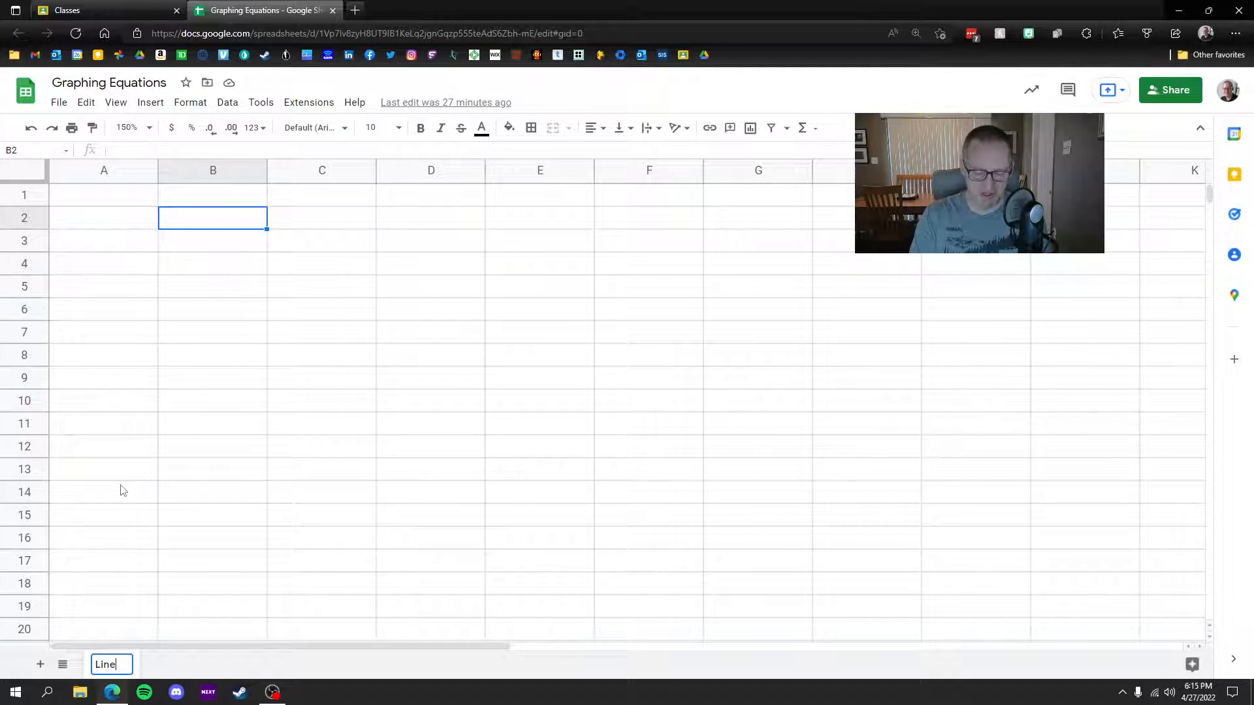
text(ar Equations)
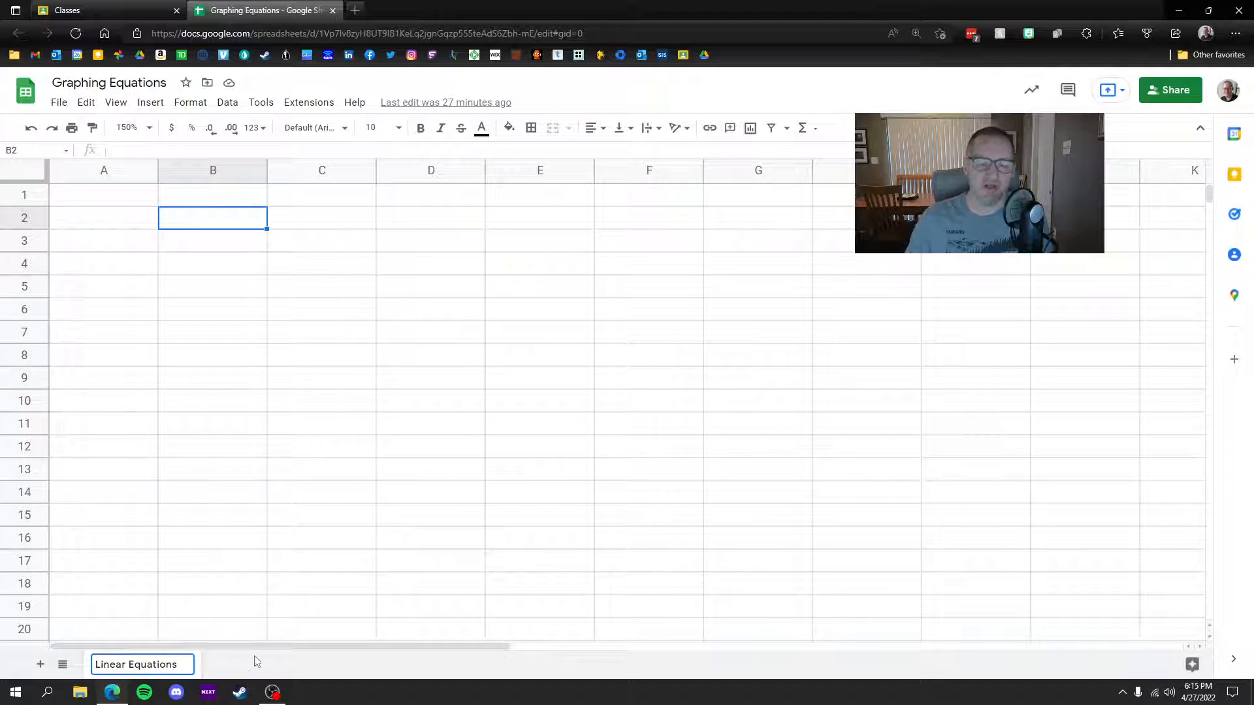
key(Return)
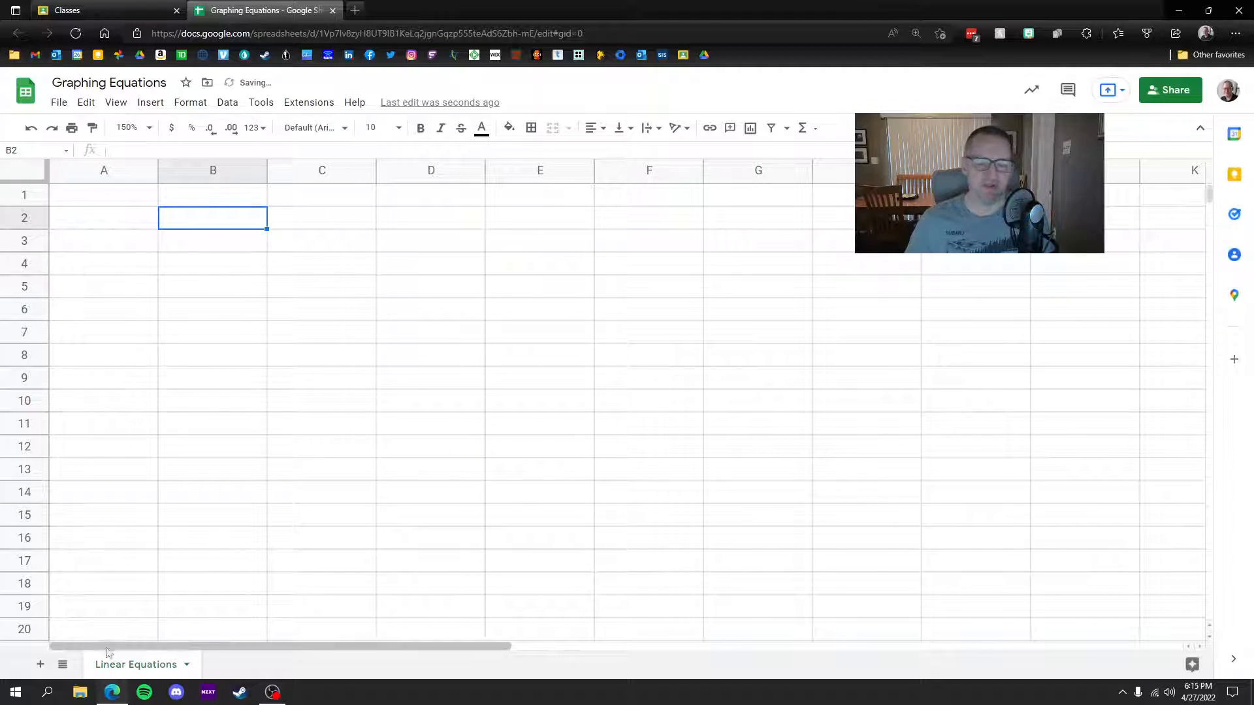
Step: Colour the Linear Equations sheet tab red
click(186, 664)
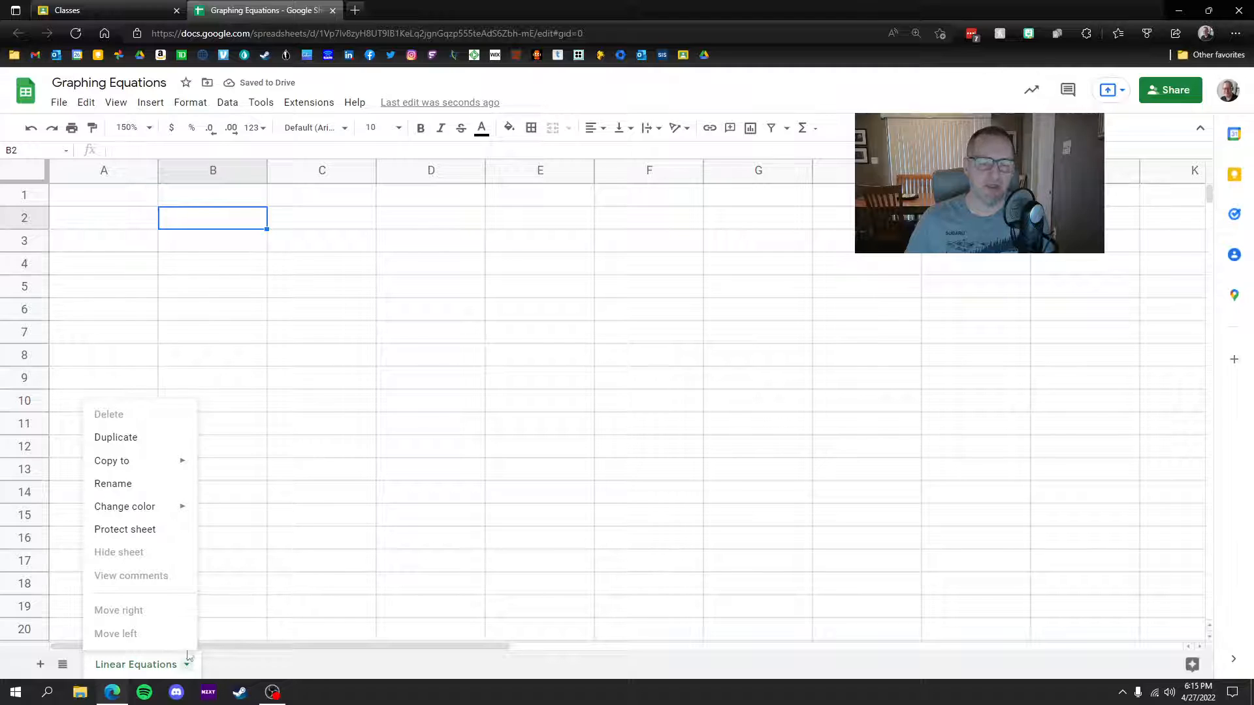
mouse_move(148, 510)
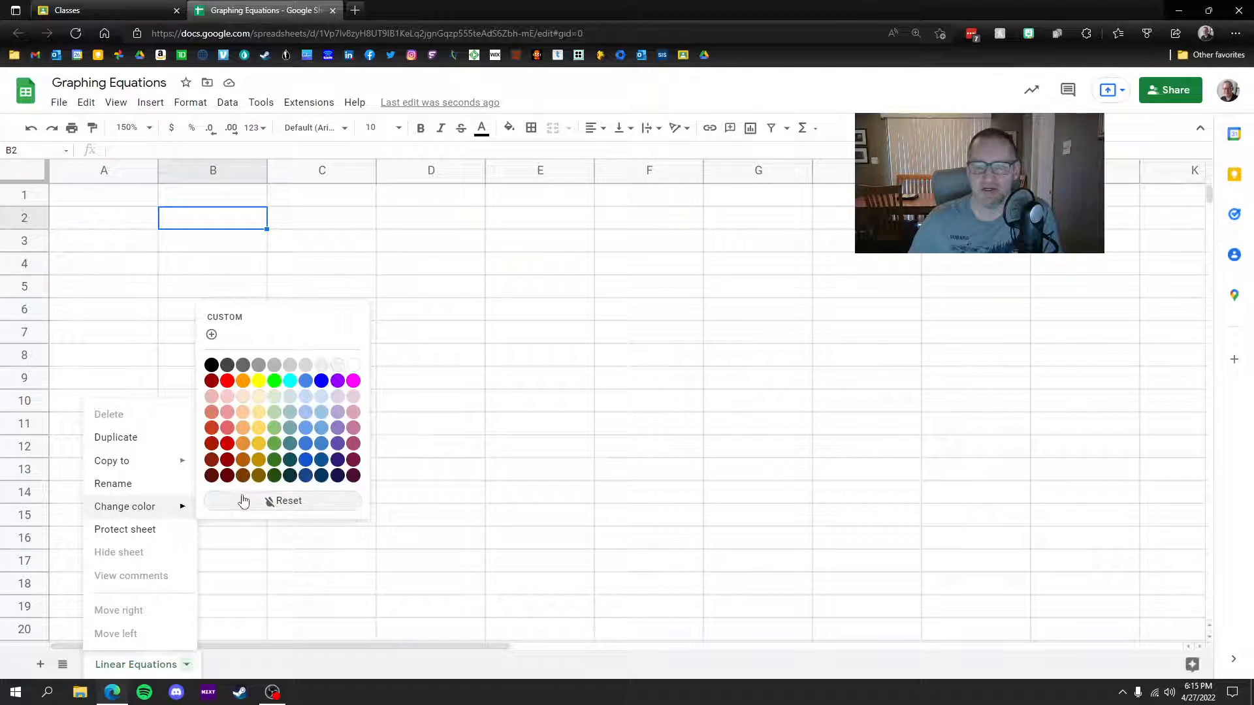
click(227, 380)
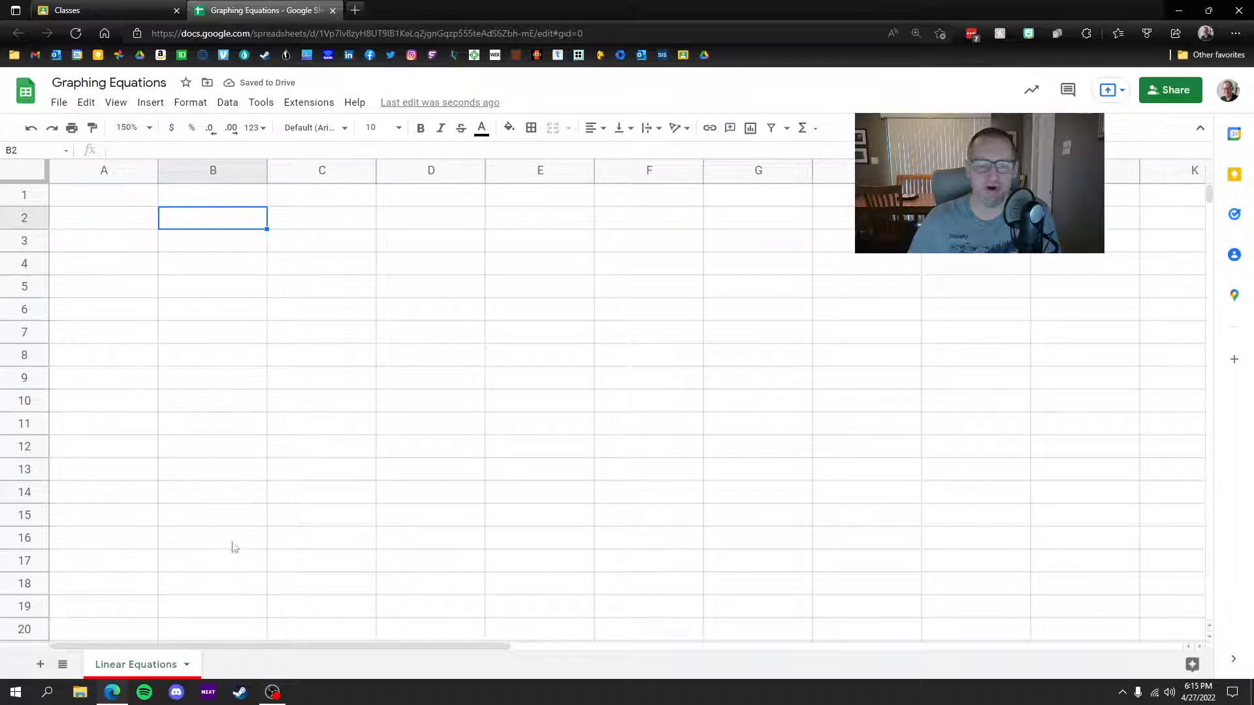
Step: Merge A1:B1 and enter the title equation 'y = -3x + 2'
click(96, 194)
drag(96, 195, 193, 199)
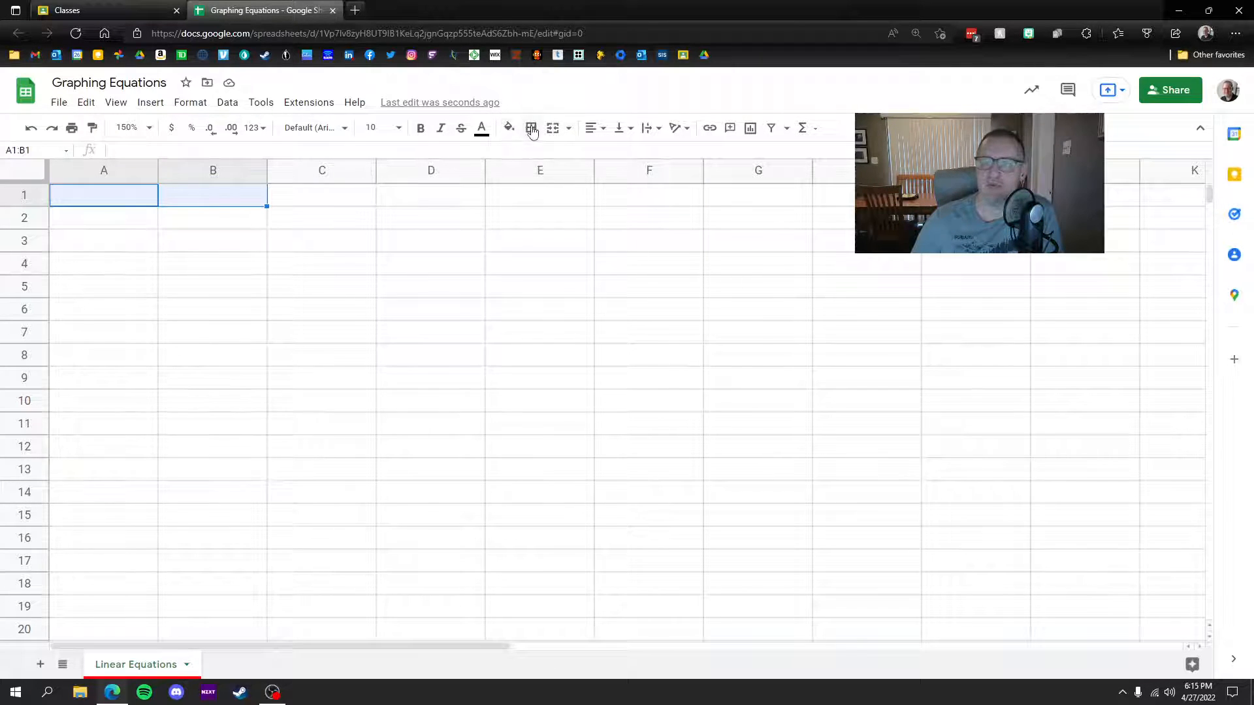
click(552, 128)
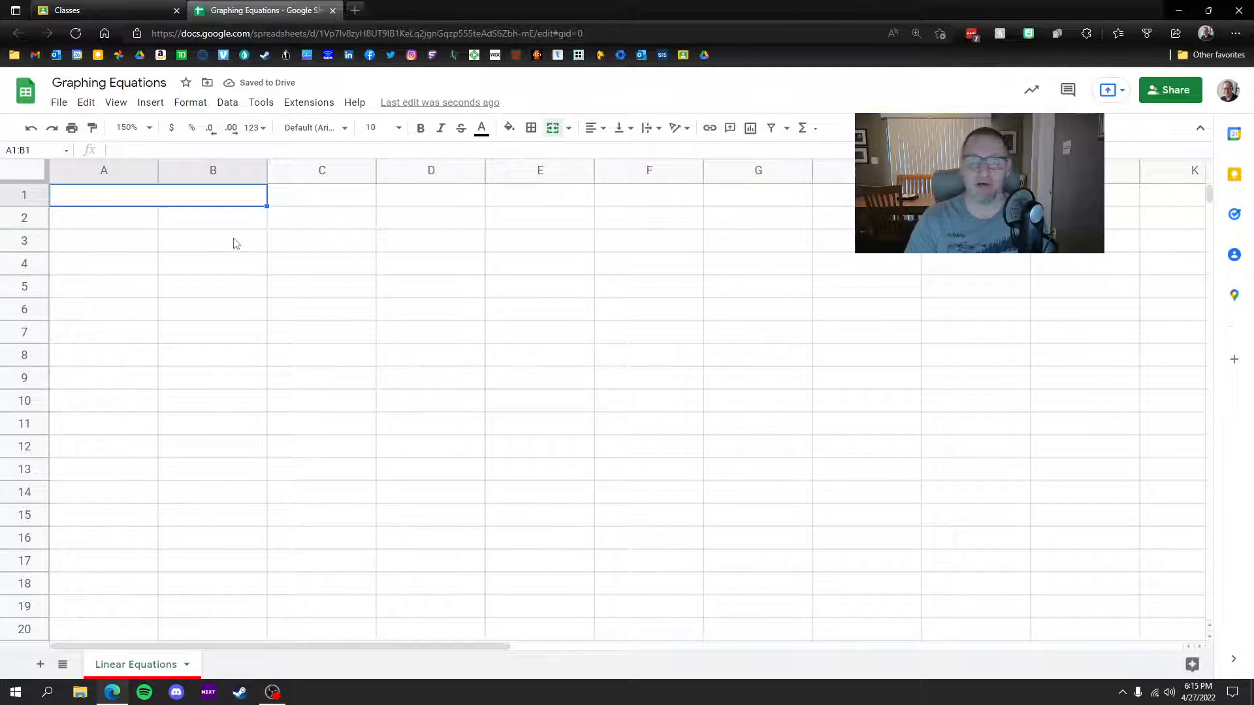
text(y)
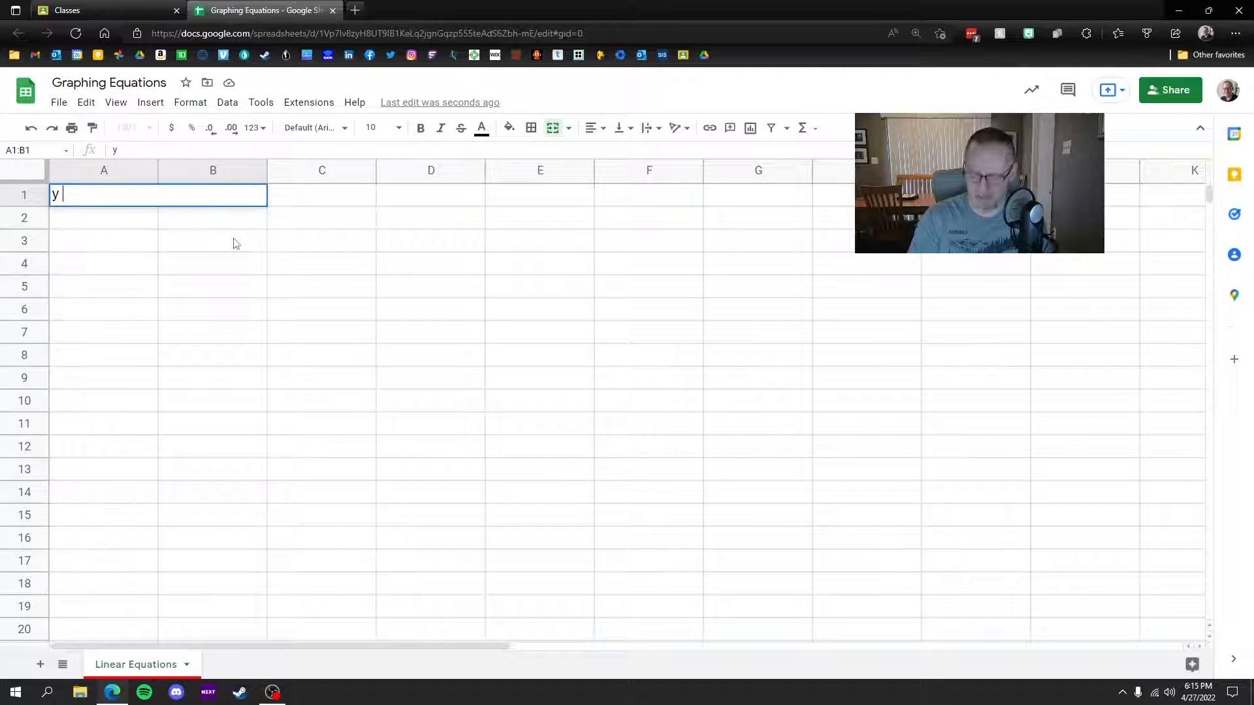
text( = -3x =)
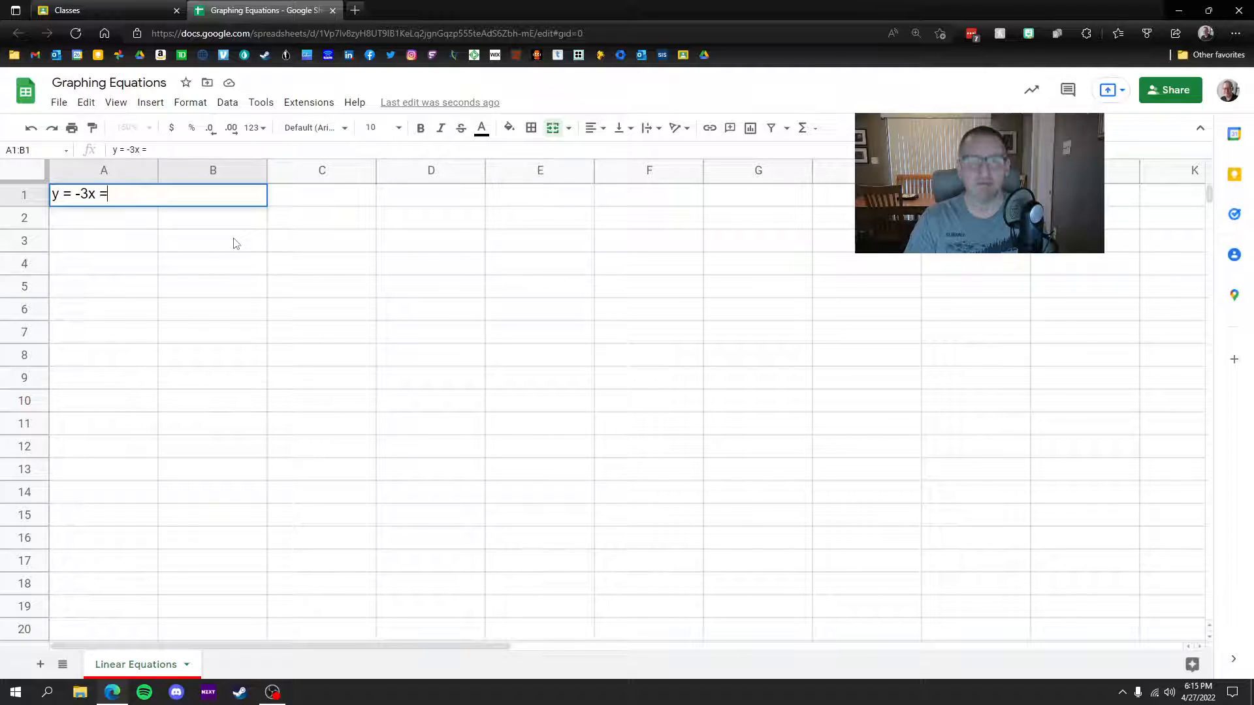
key(Escape)
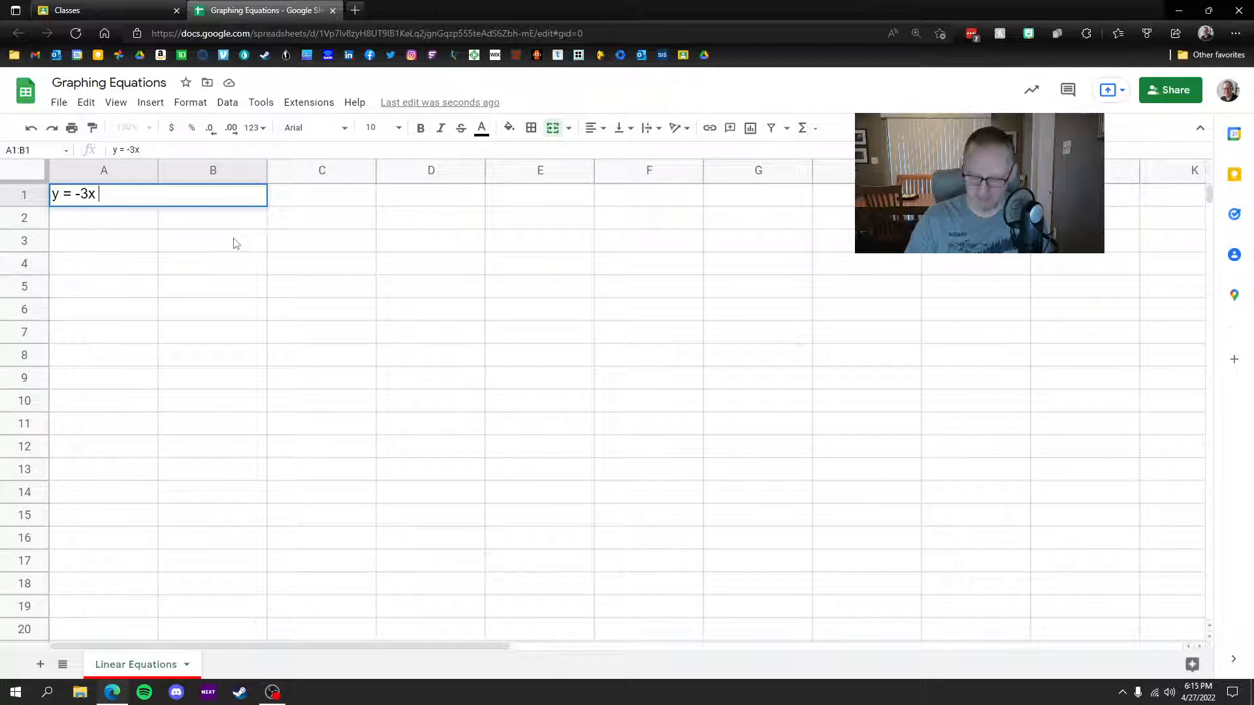
text(2)
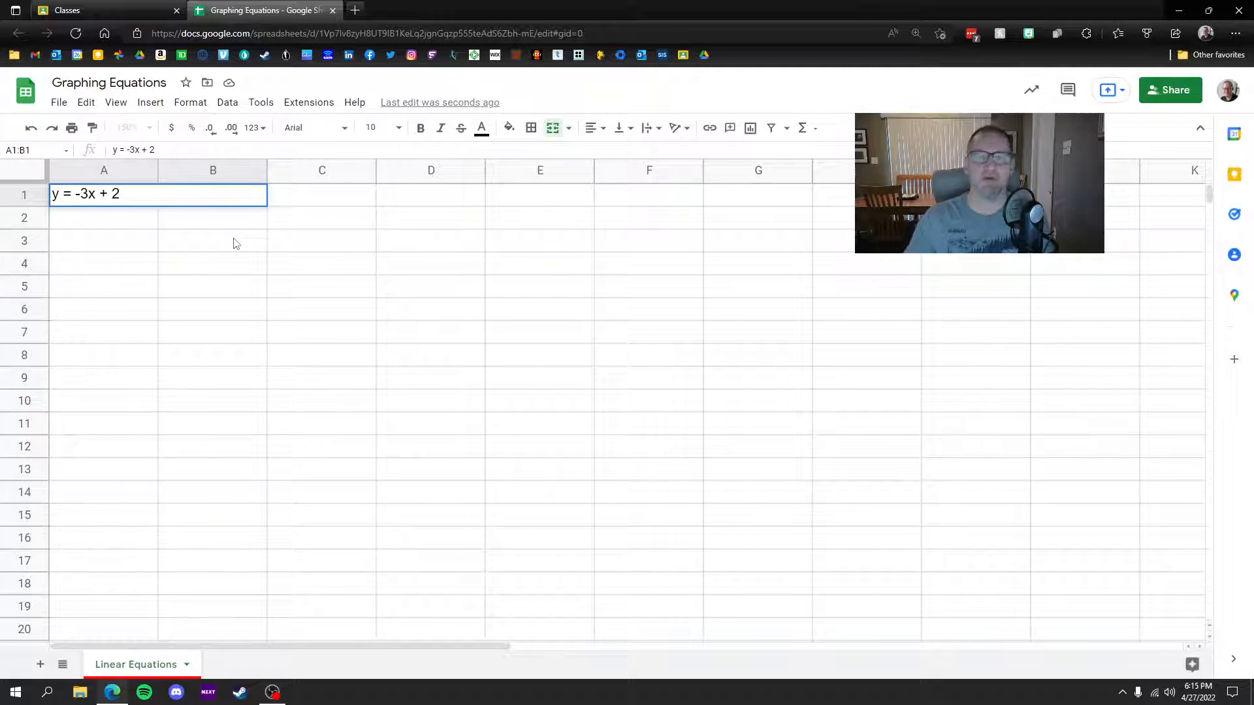
Step: Label A2 as X and B2 as Y
click(114, 222)
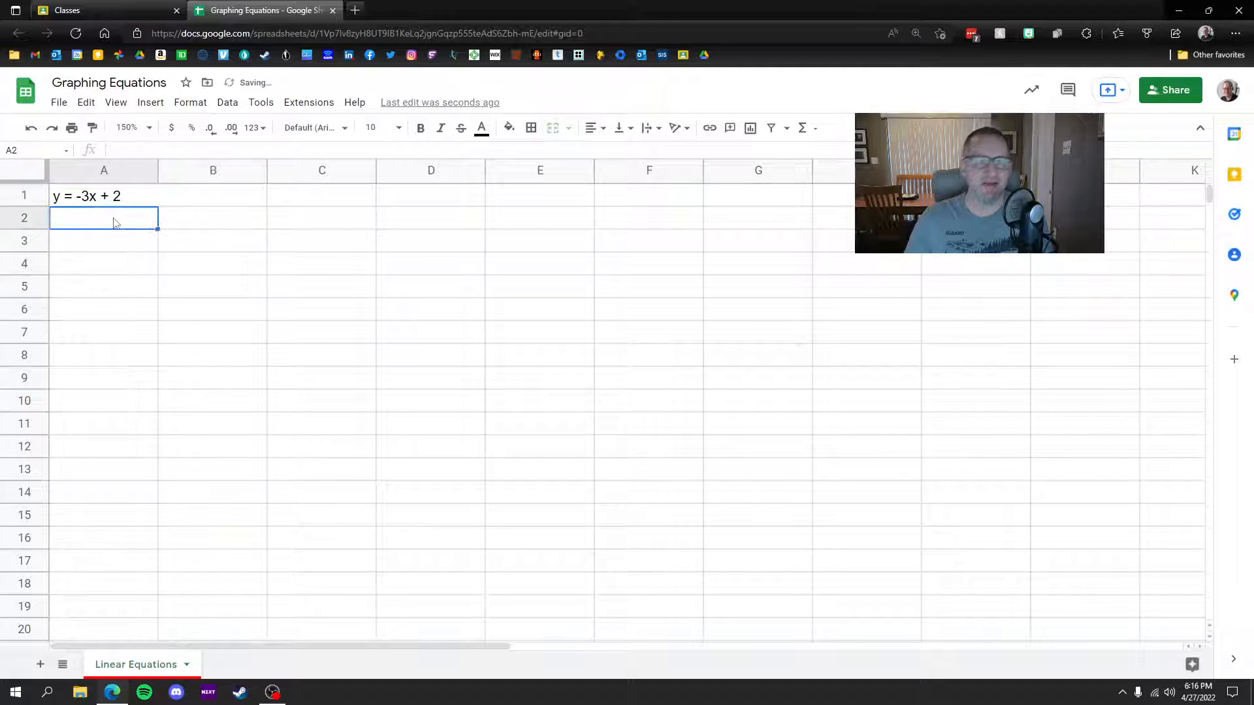
text(X)
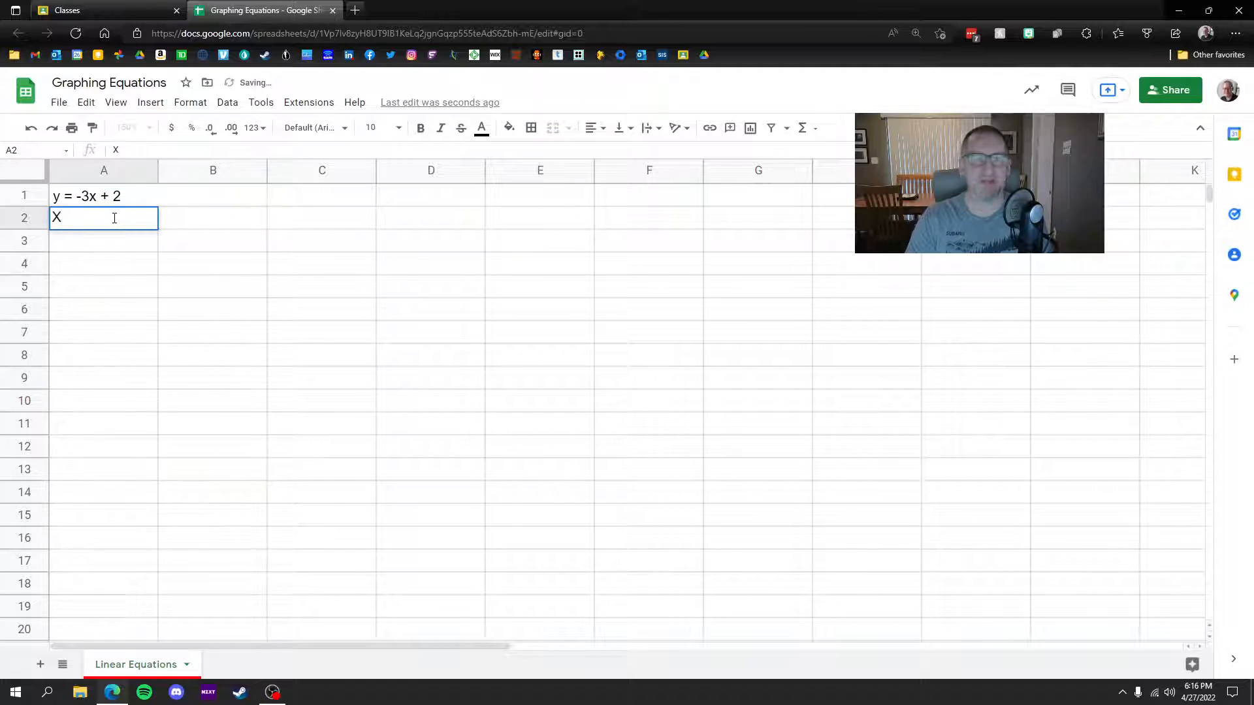
key(Tab)
text(Y)
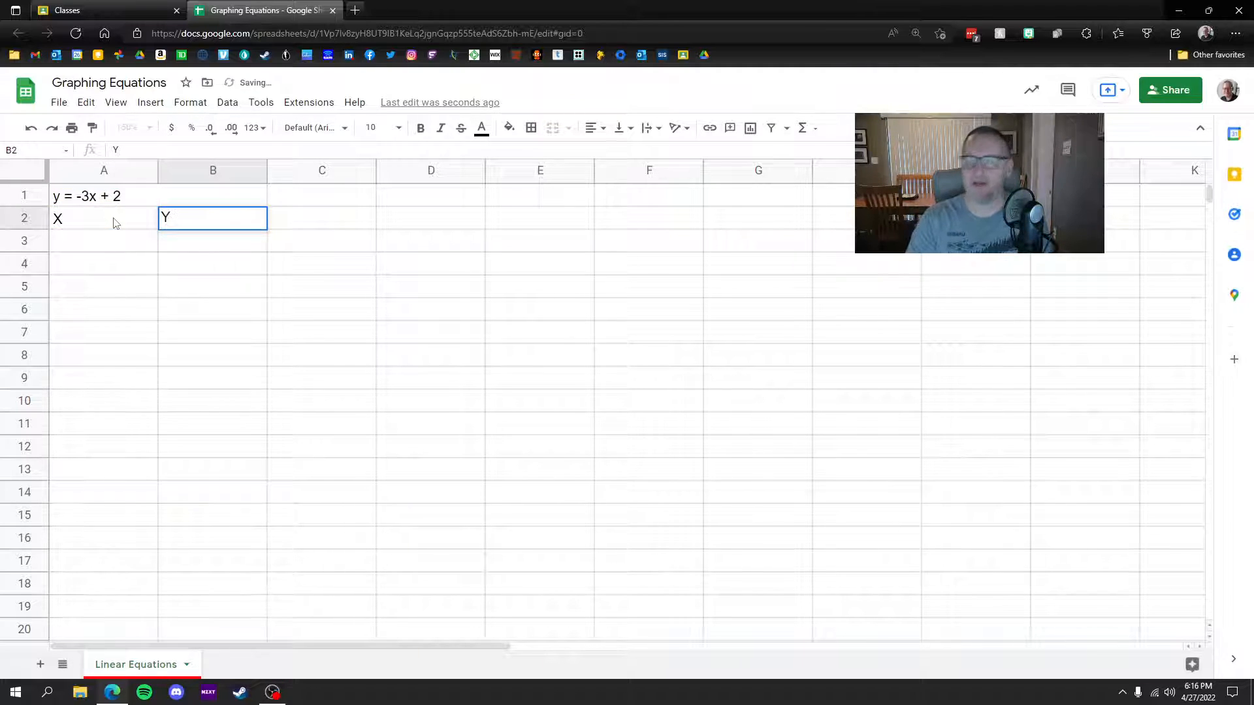
key(Return)
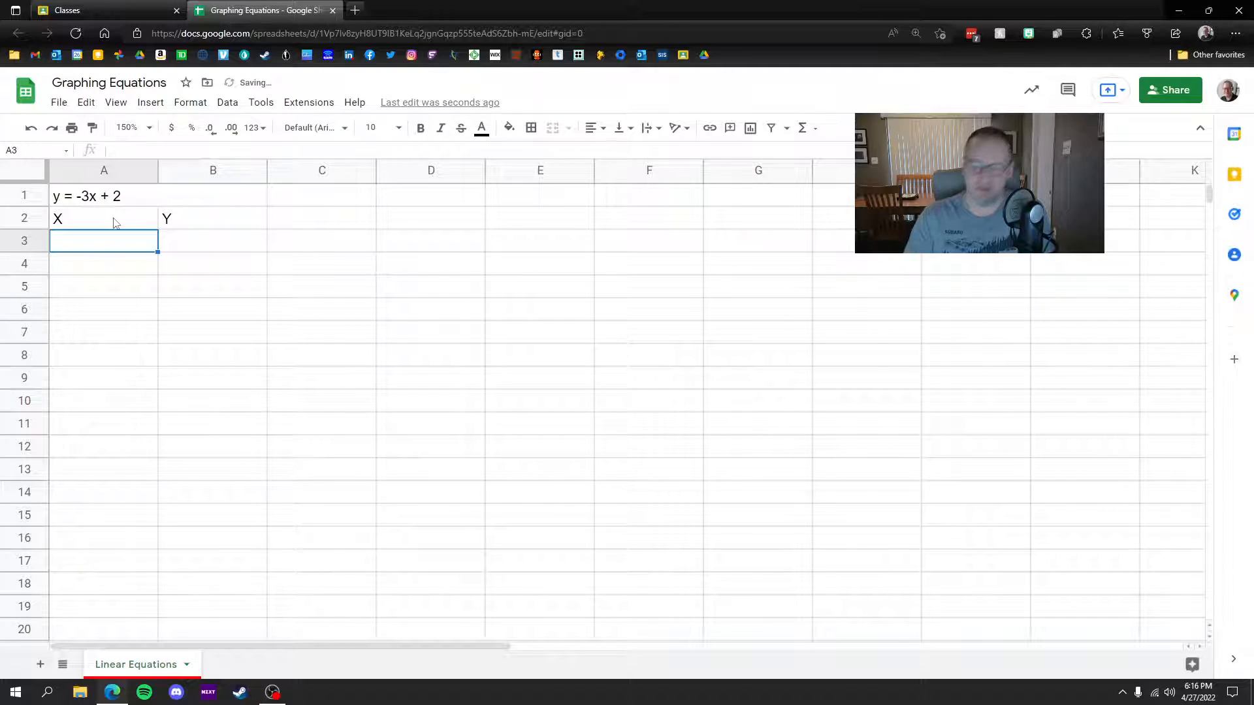
Step: Enter the x values -3, -2, -1, 0, 1, 2, 3 down A3:A9
text(-3)
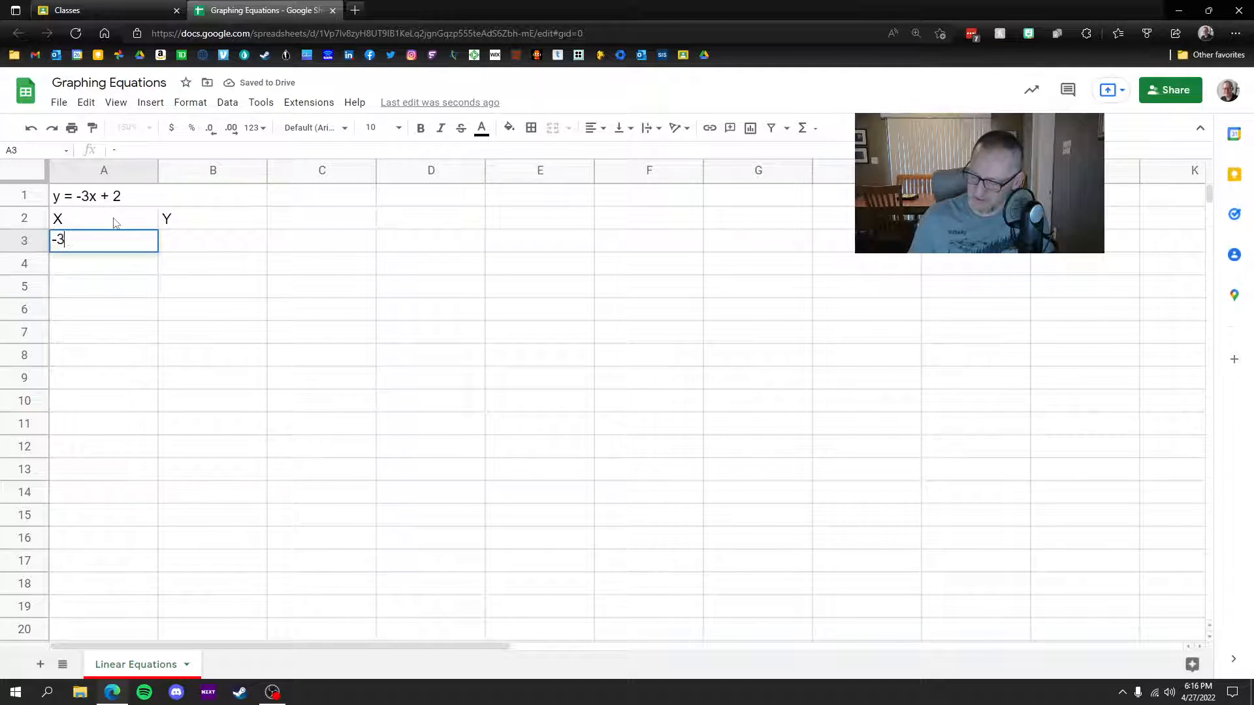
key(Return)
text(-2)
key(Return)
text(-1)
key(Return)
text(0)
key(Return)
text(1)
key(Return)
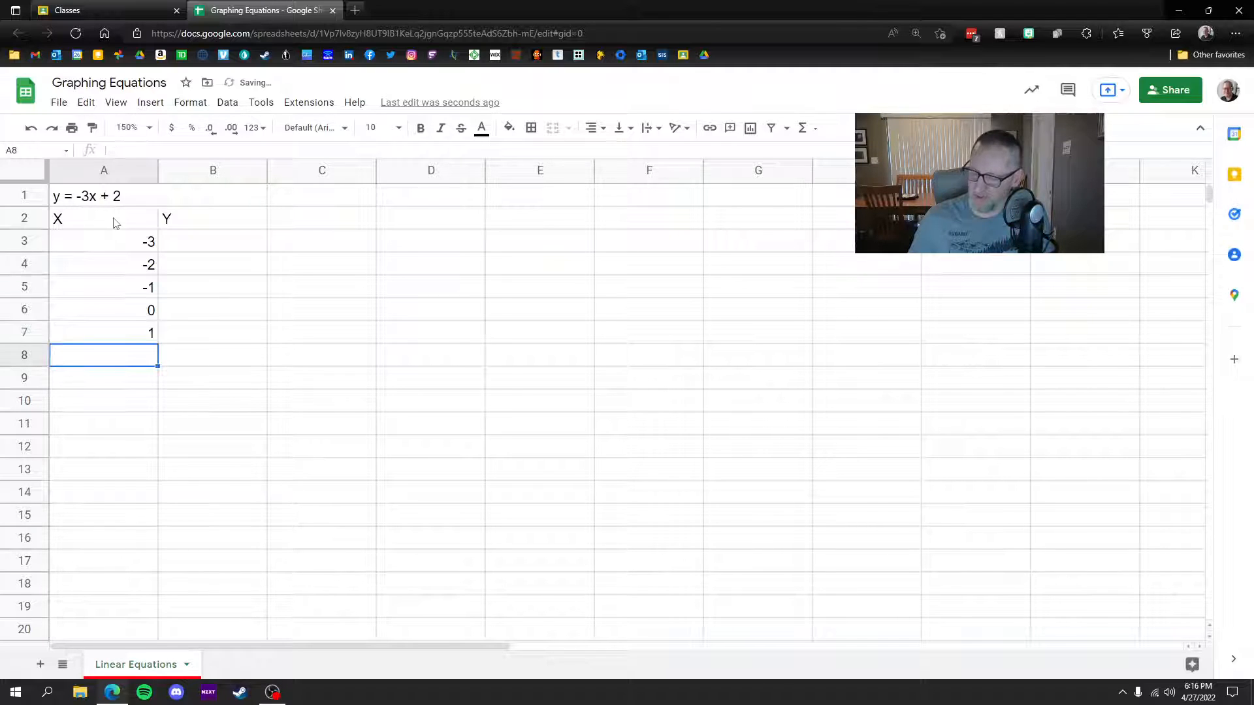
text(2)
key(Return)
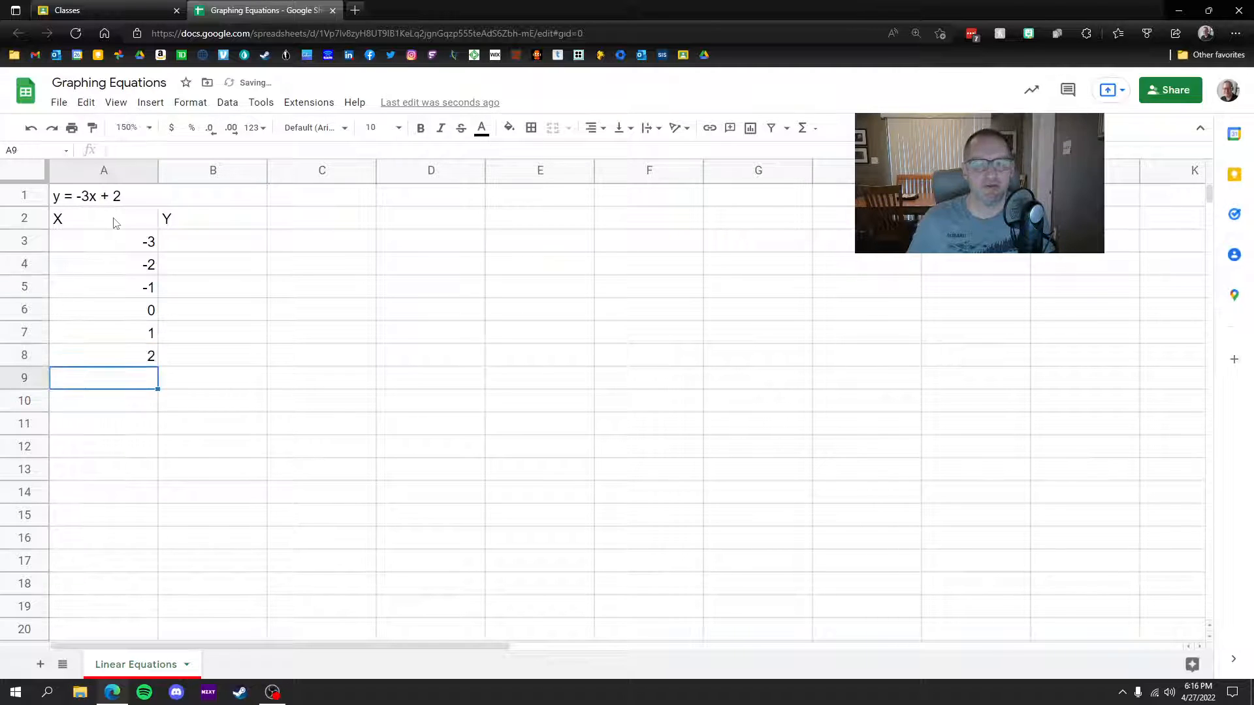
text(3)
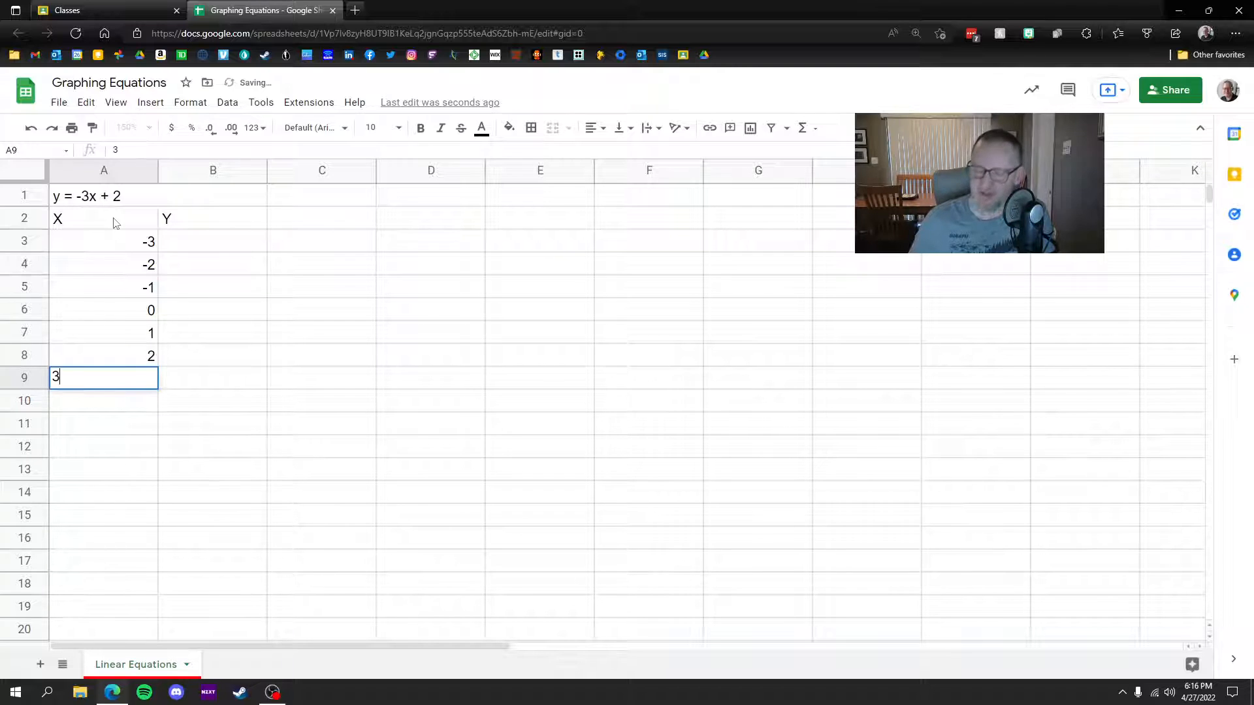
key(Return)
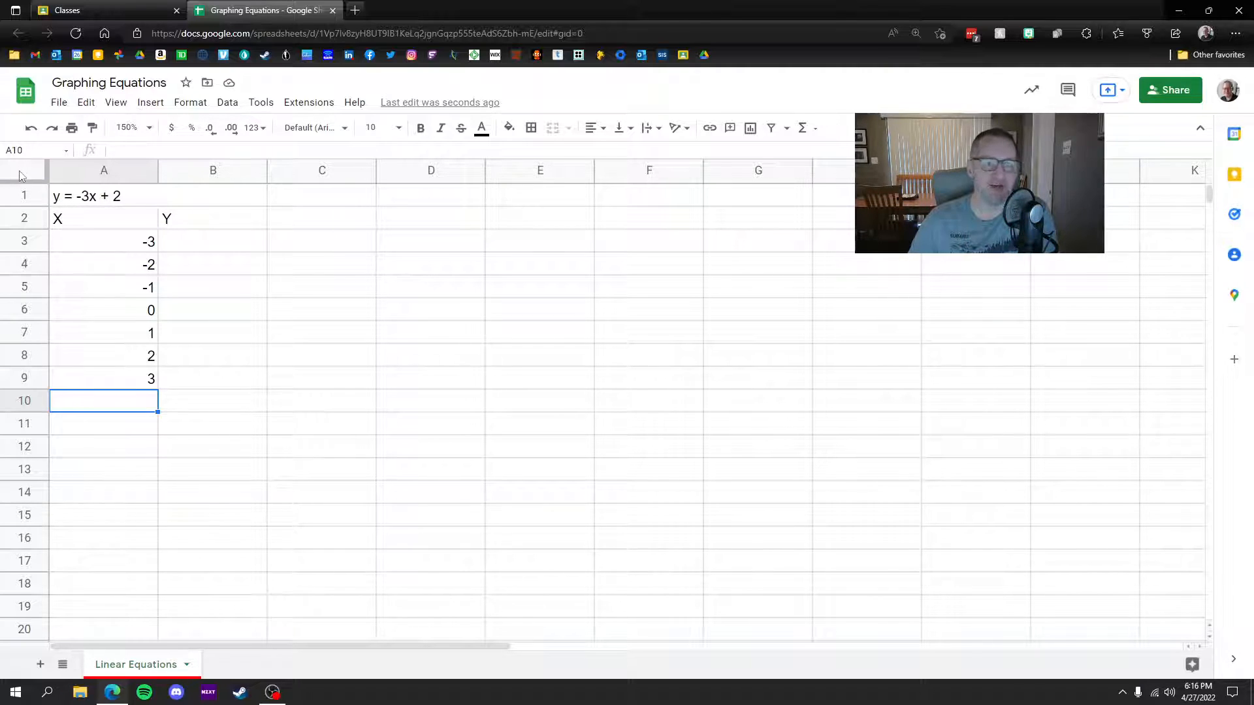
Step: Set the whole sheet's font to Josefin Sans, size 12
click(292, 287)
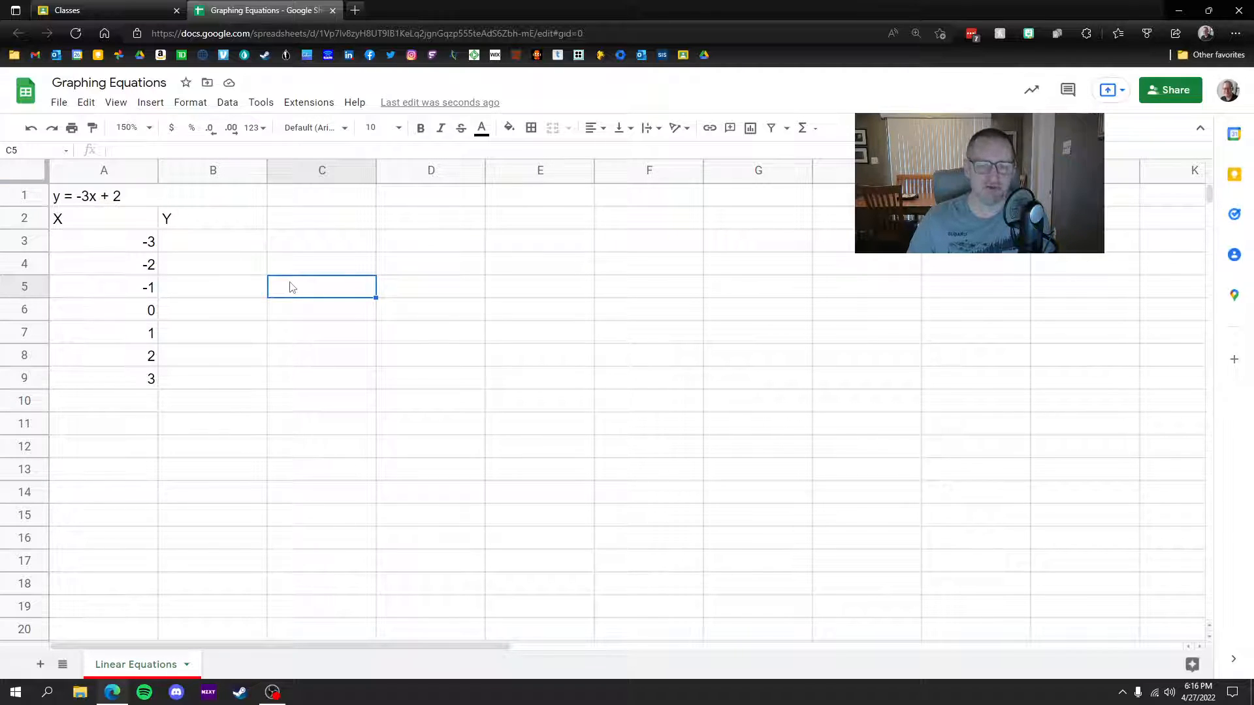
key(ctrl+a)
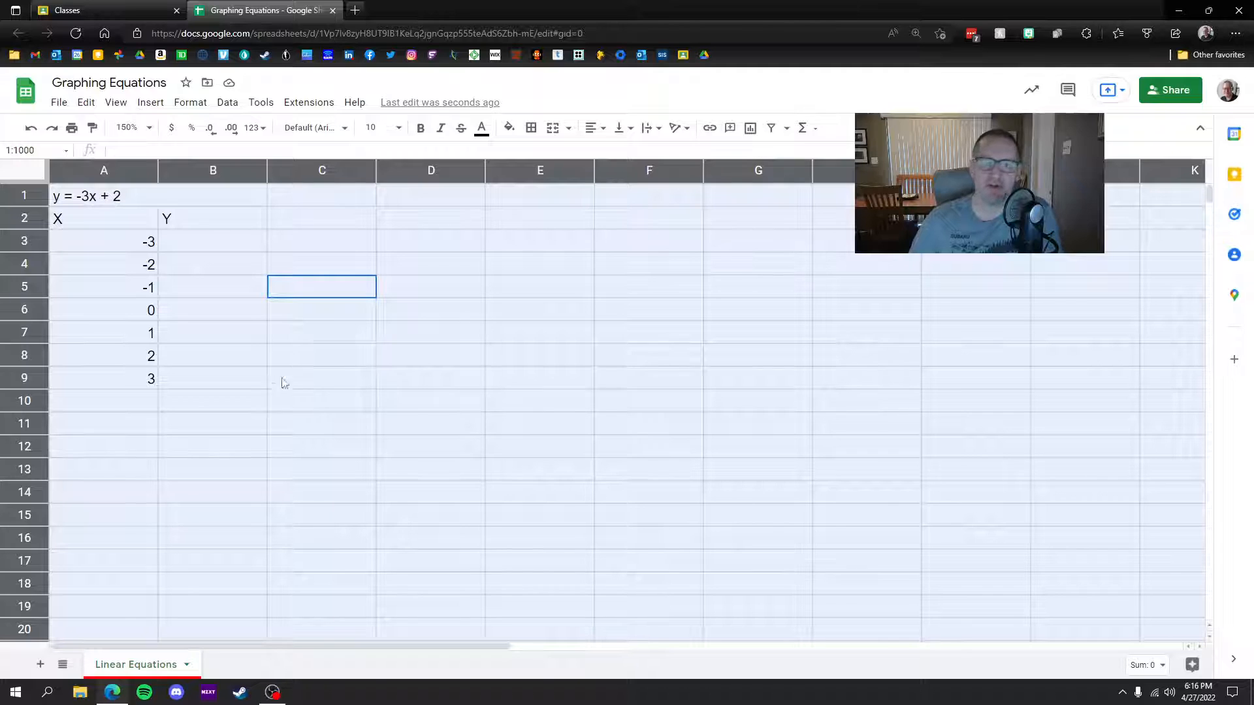
click(273, 355)
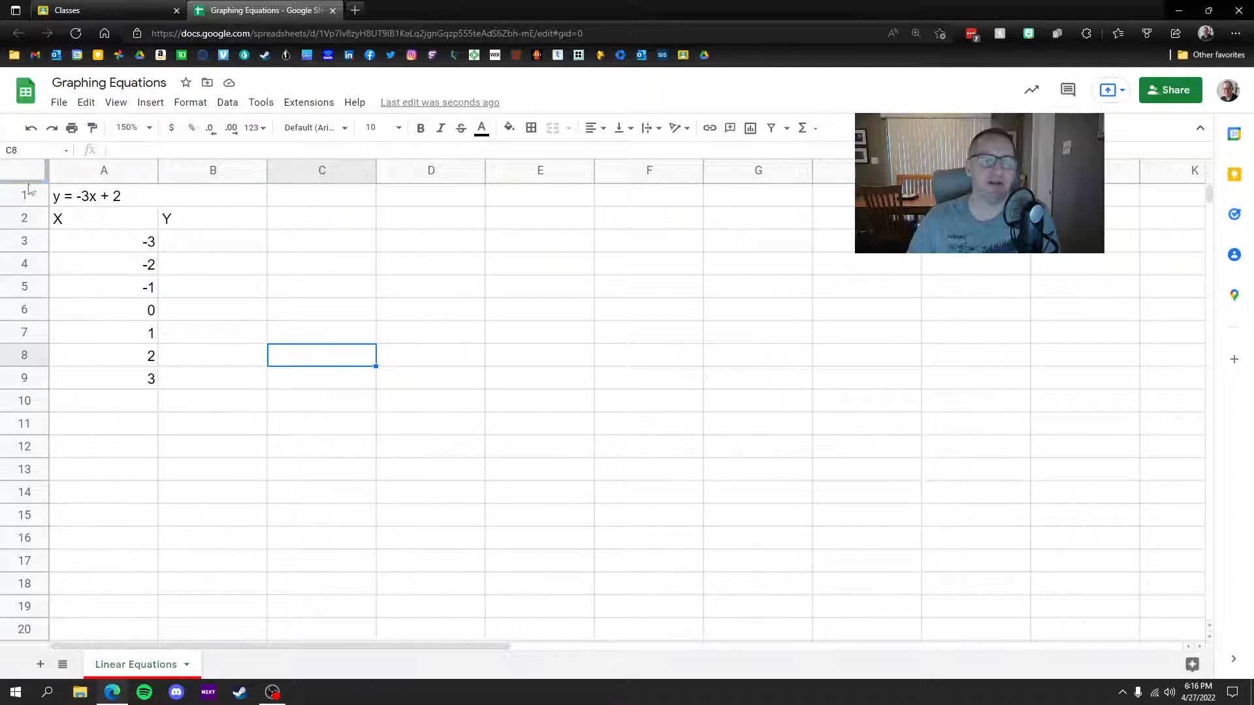
click(9, 178)
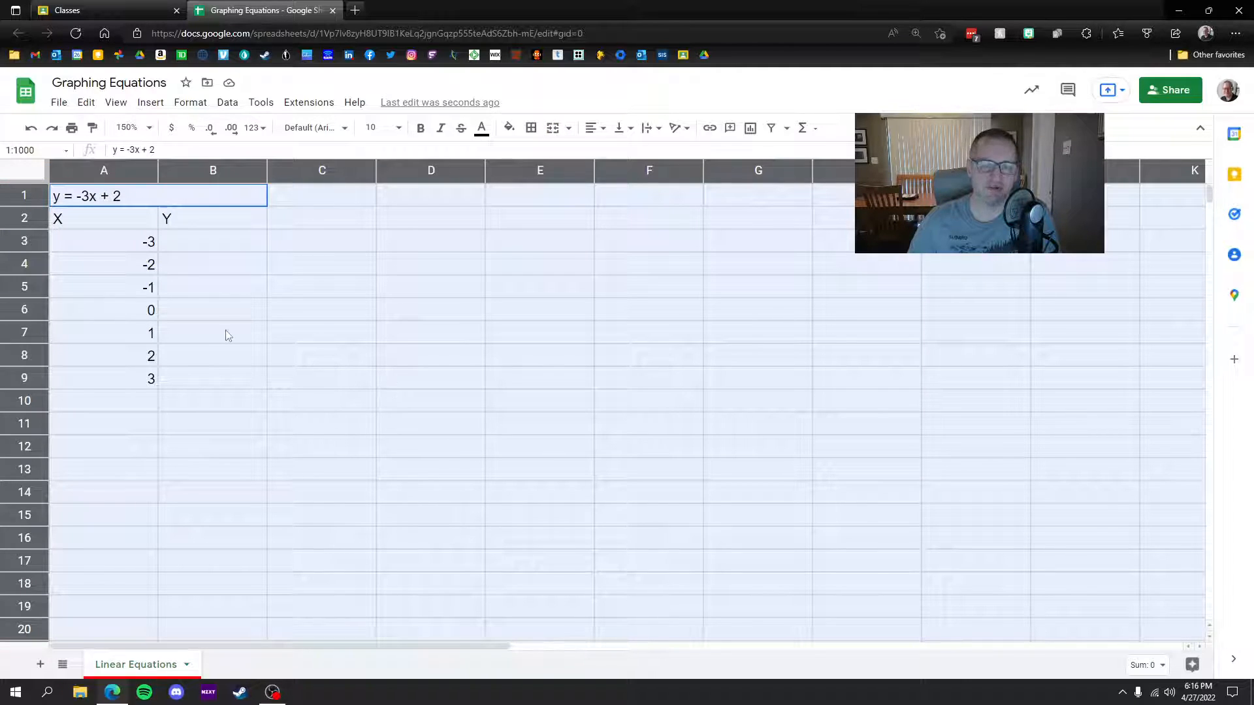
click(352, 128)
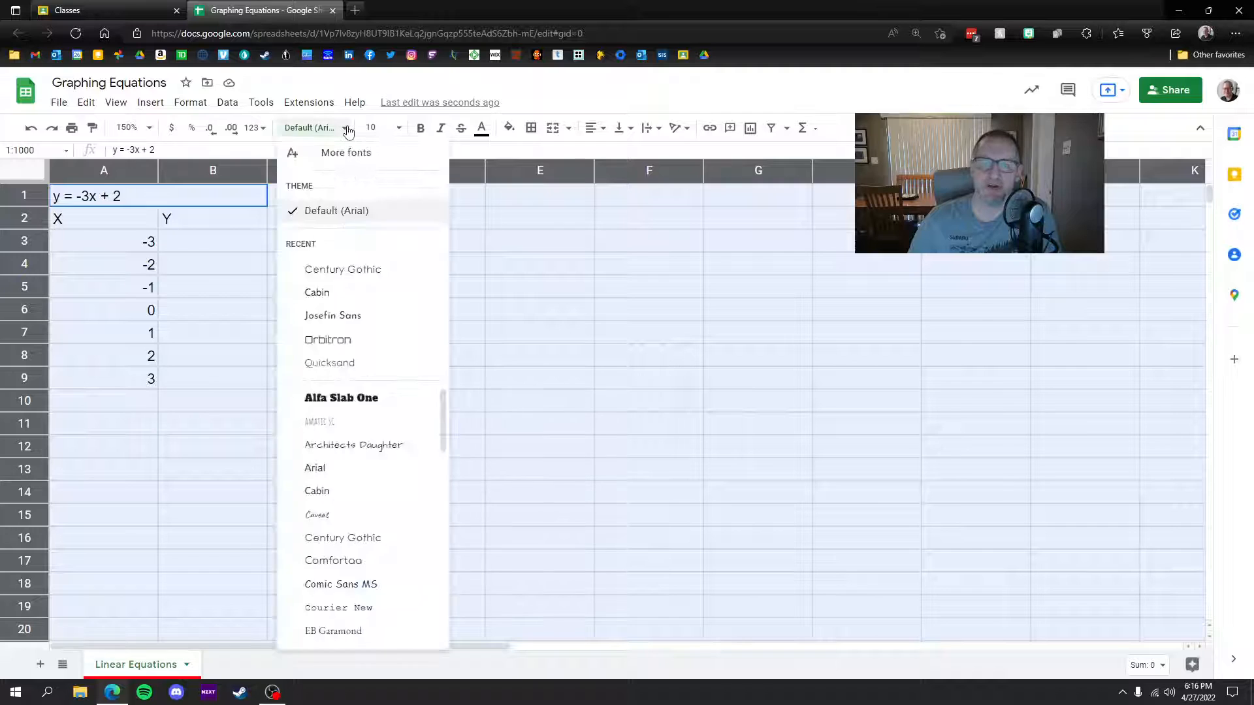
click(339, 316)
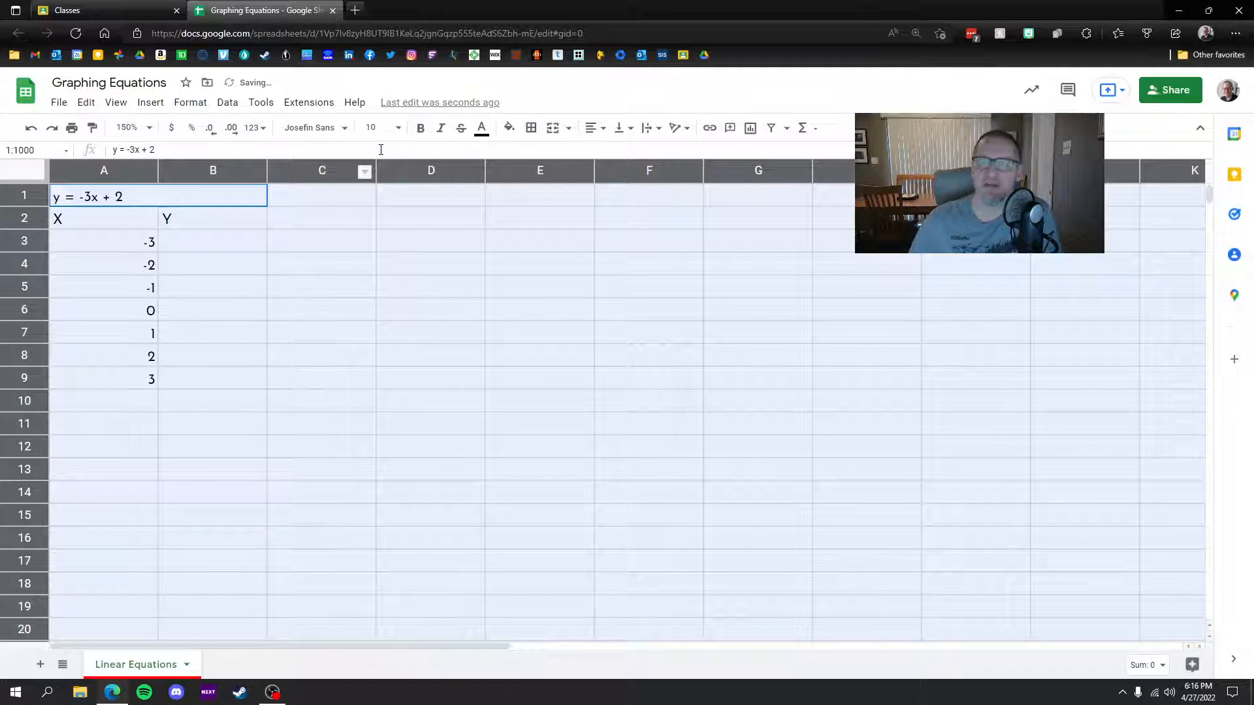
click(375, 127)
click(372, 290)
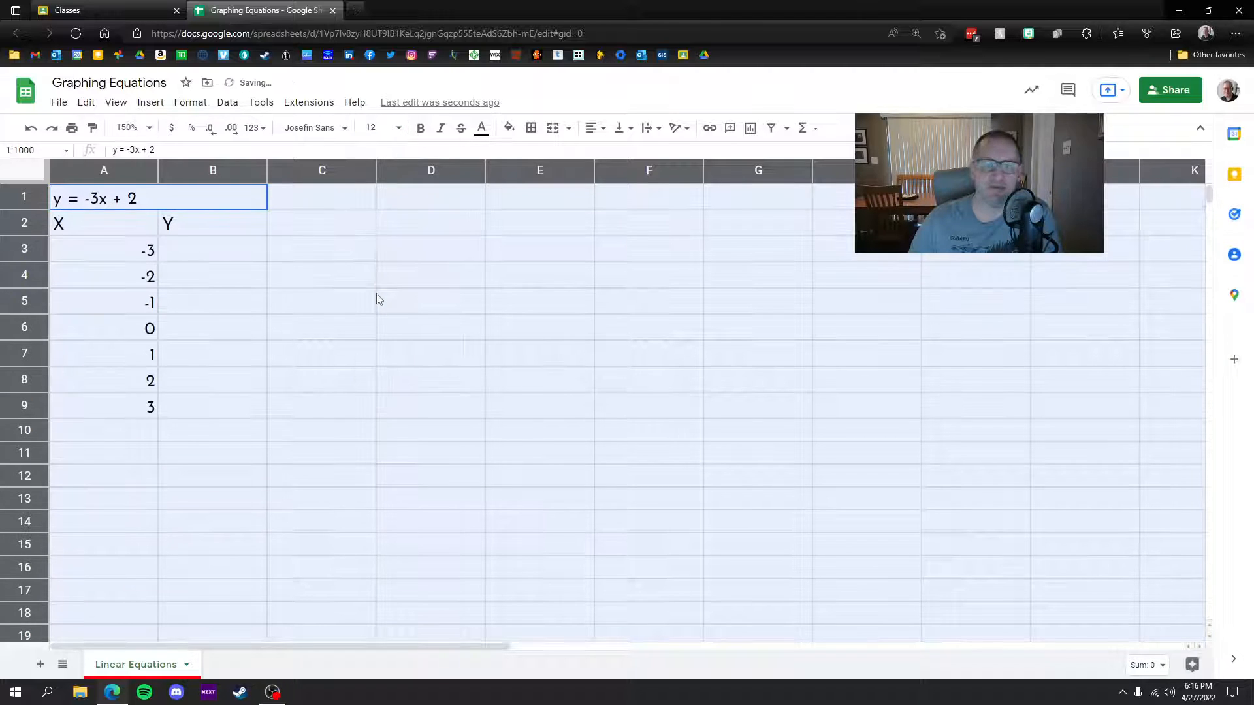
Step: Keep the text unbolded and centre all cell contents horizontally
click(420, 133)
click(421, 131)
click(421, 131)
click(421, 131)
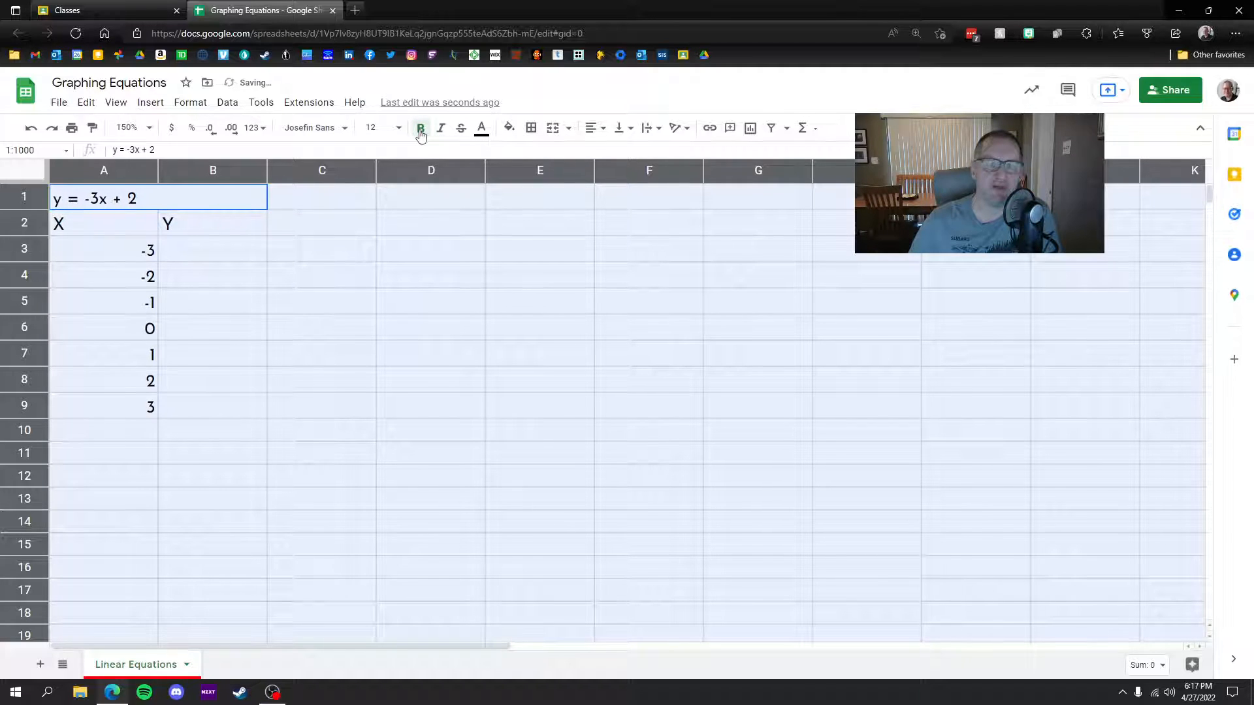
click(595, 130)
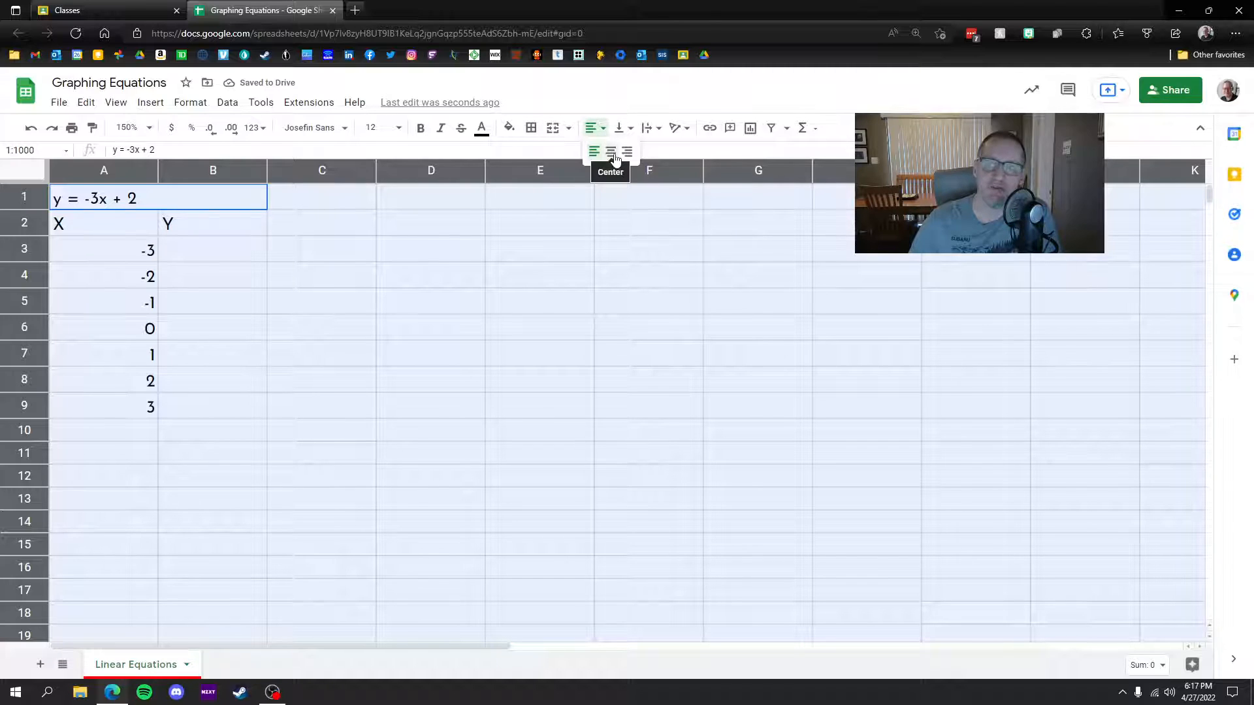
click(612, 152)
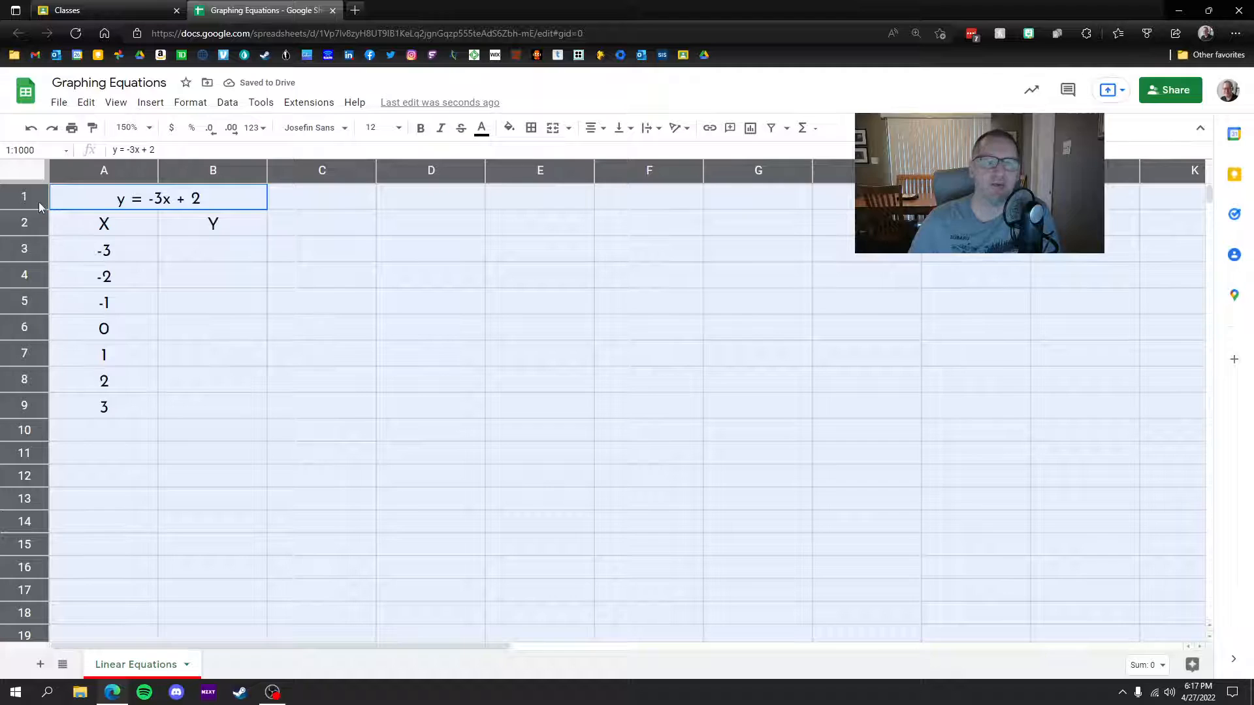
Step: Middle-align the text vertically across the entire sheet
drag(39, 210, 40, 229)
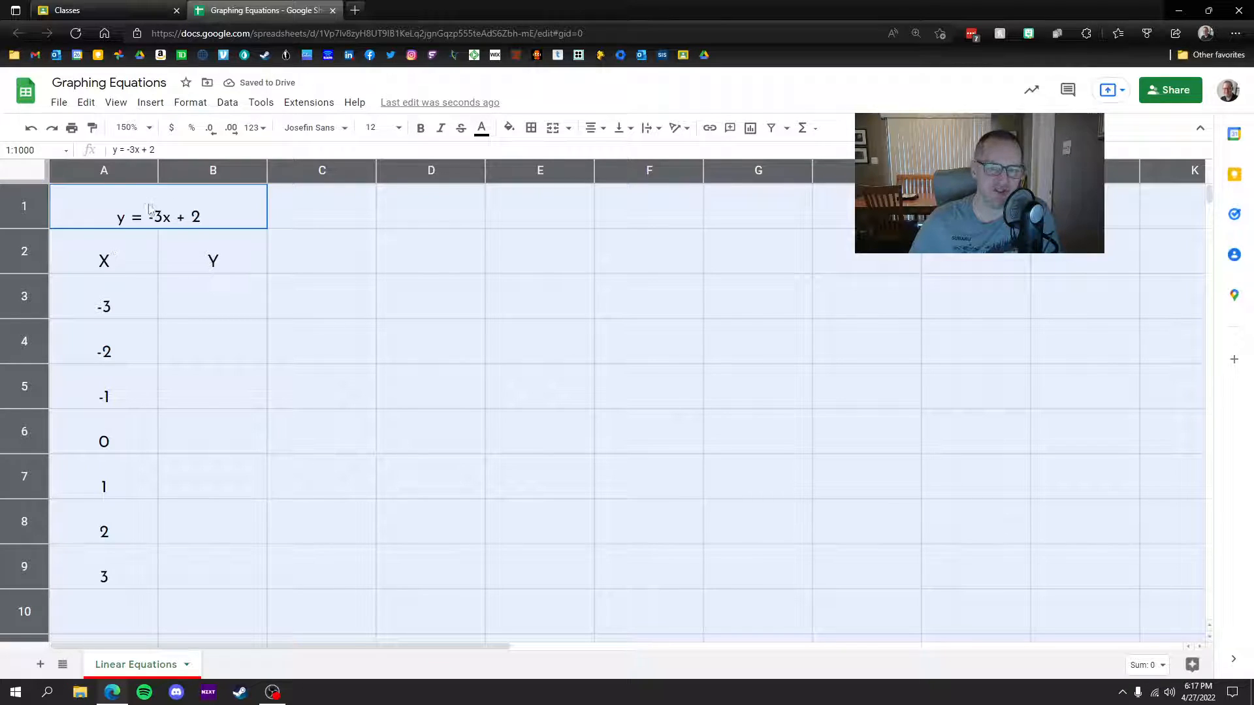
click(620, 135)
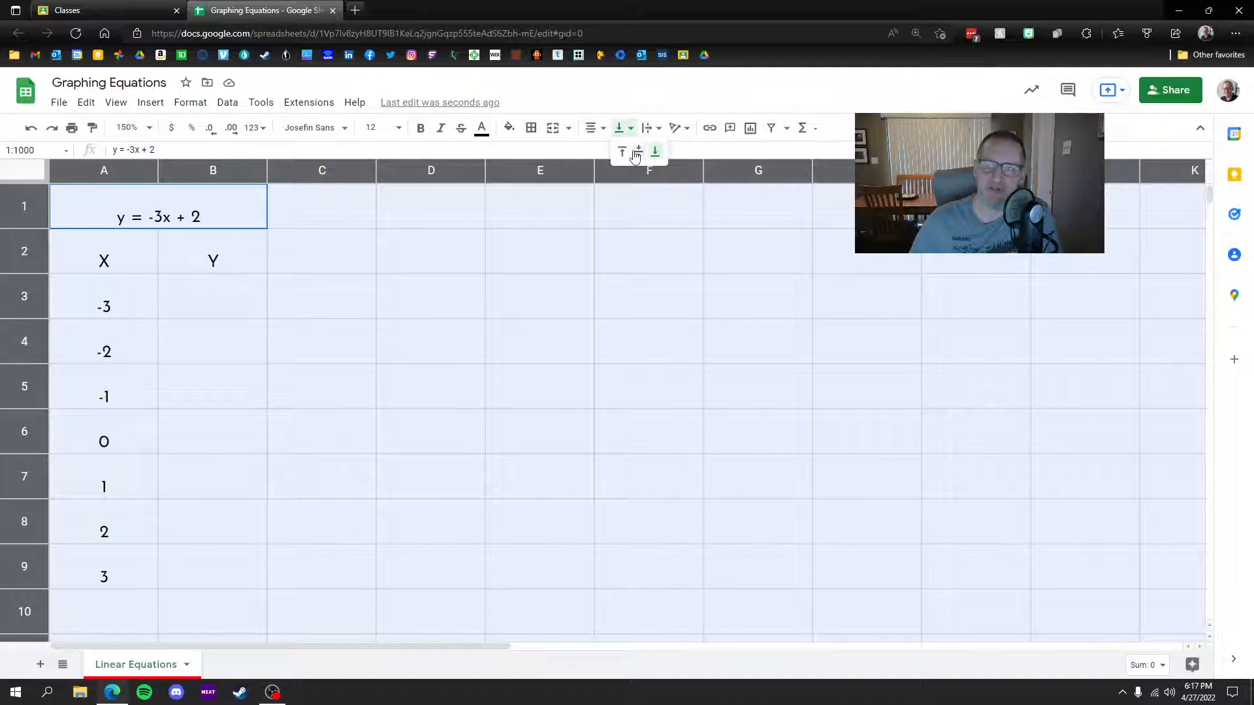
click(635, 155)
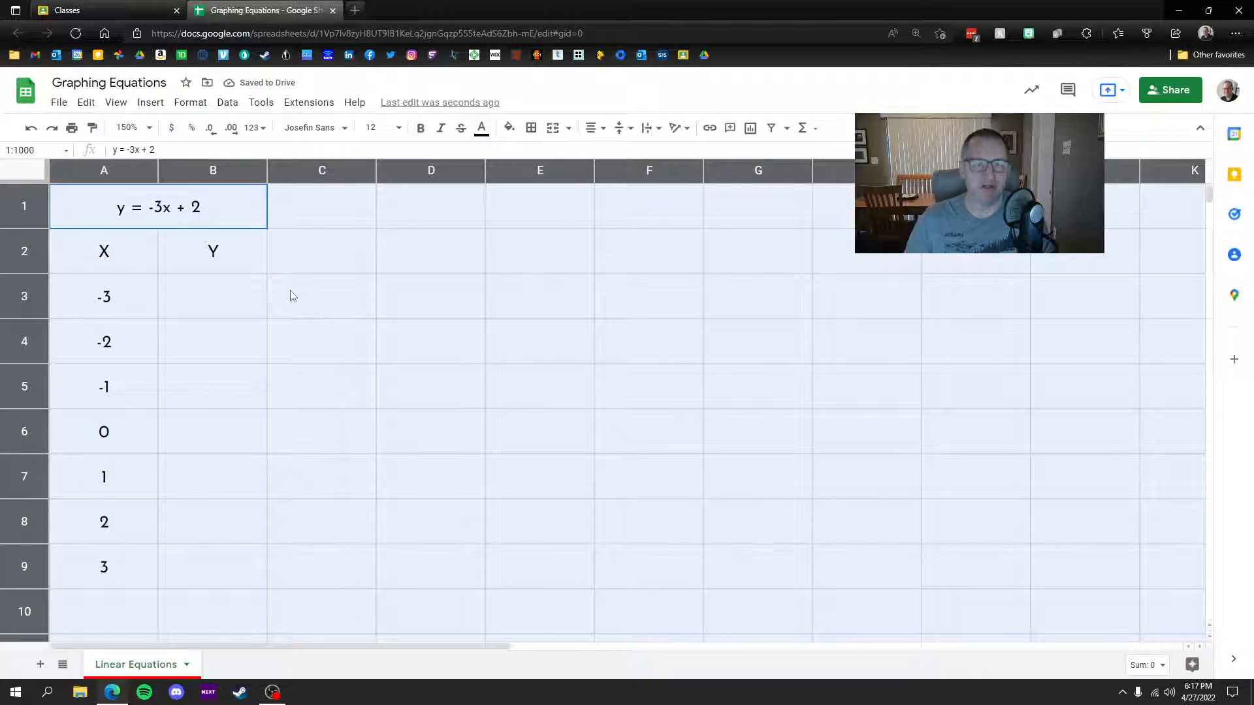
key(ctrl+z)
key(ctrl+z)
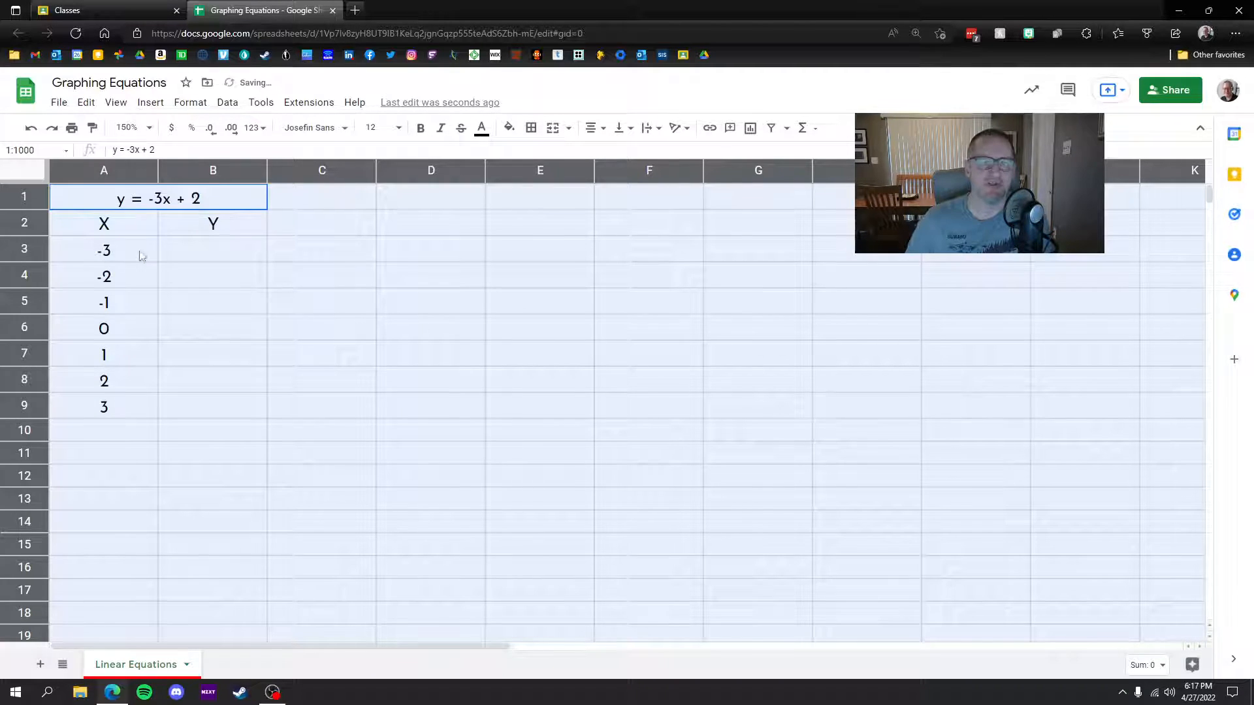
click(346, 274)
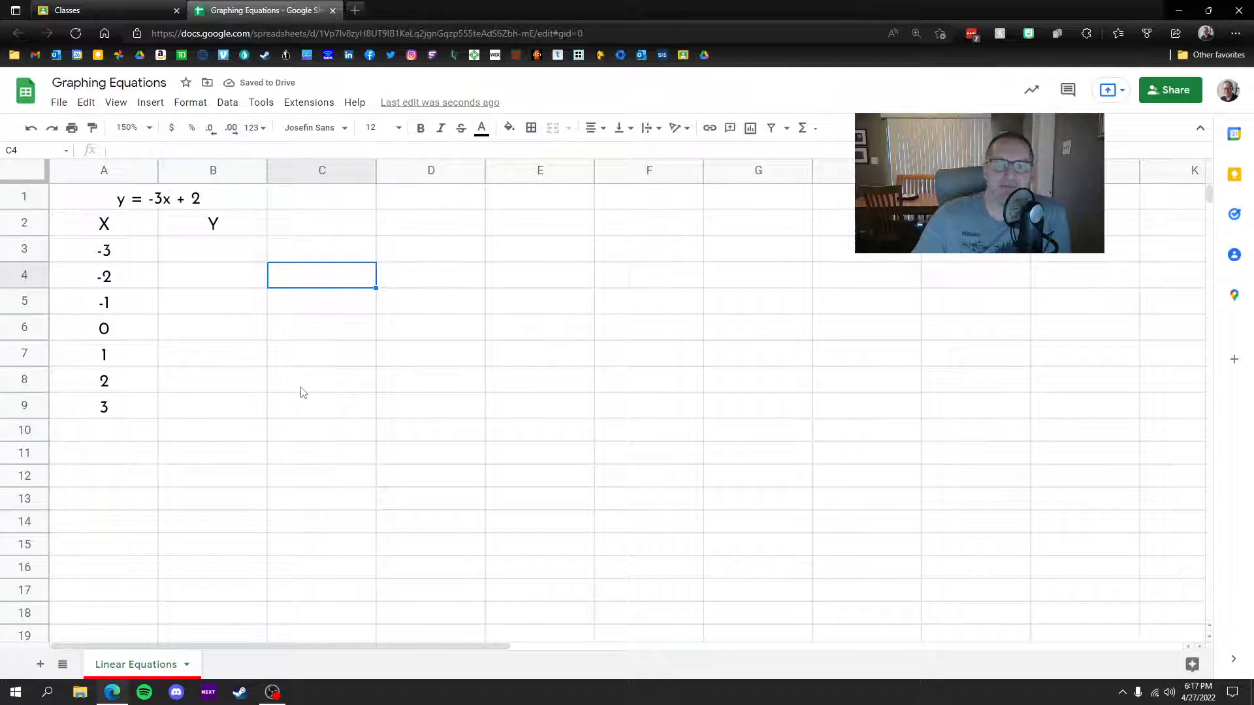
click(24, 172)
click(624, 127)
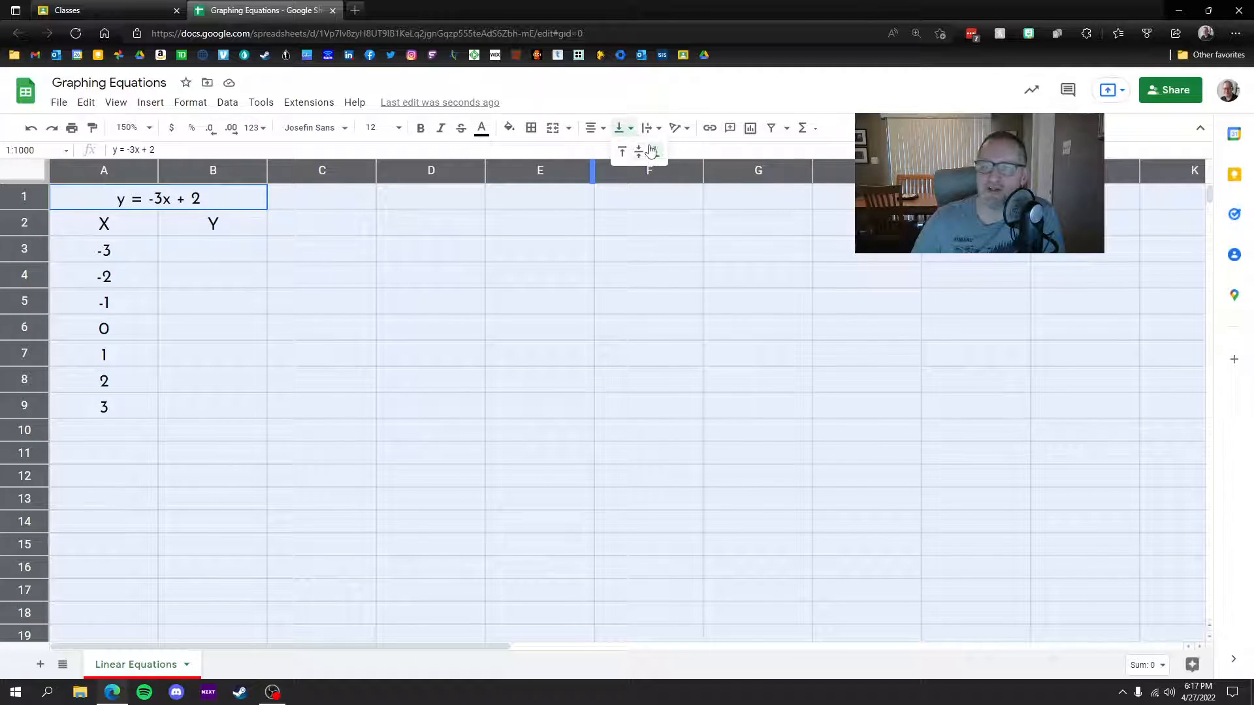
click(639, 152)
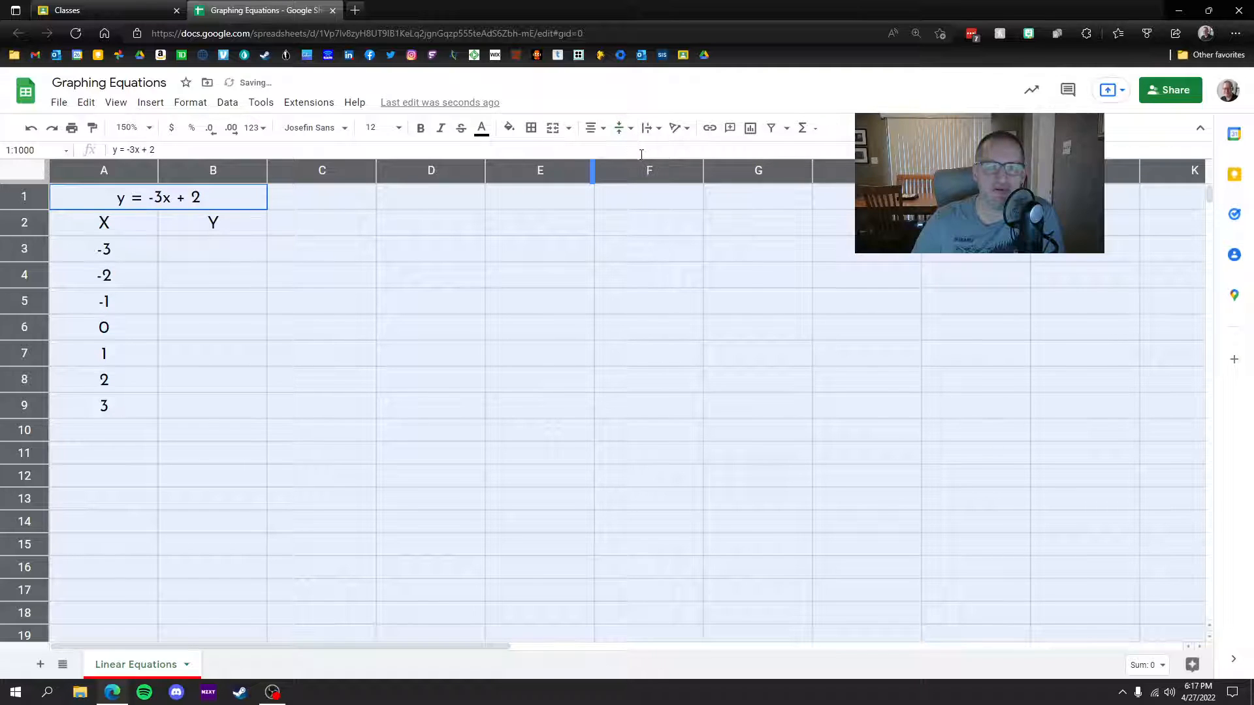
click(198, 252)
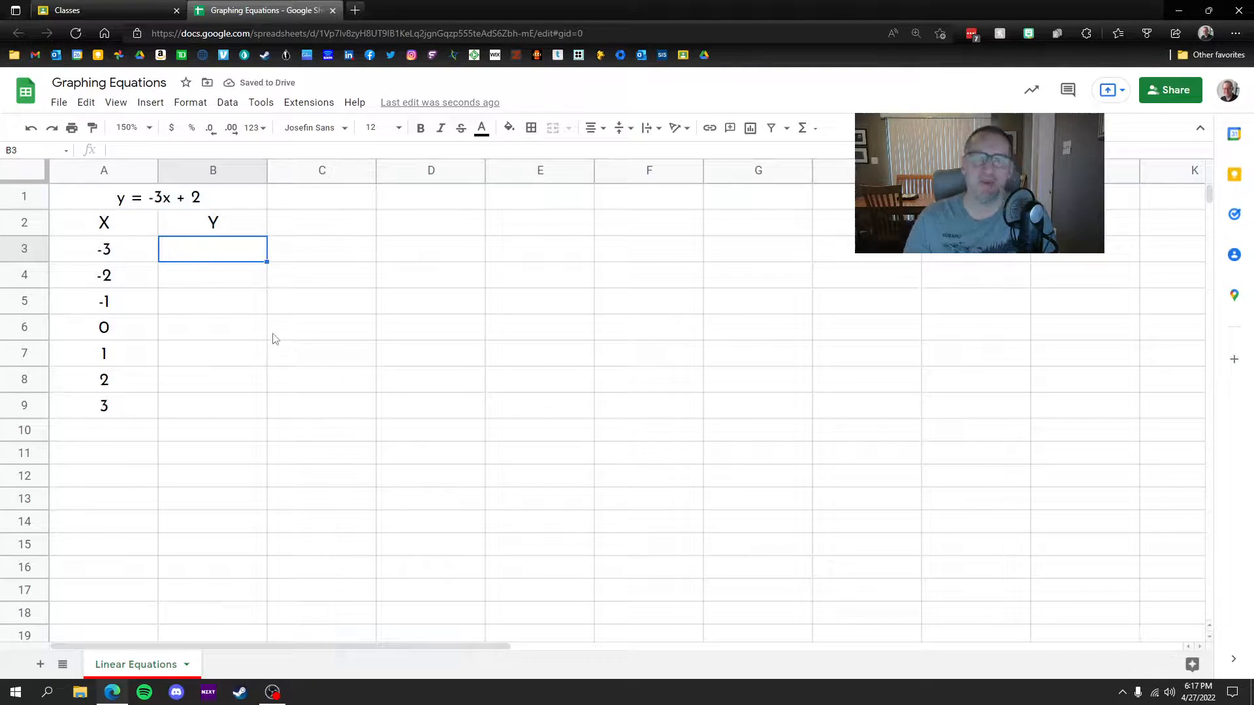
Step: Fill the merged y = -3x + 2 title cell red
click(121, 204)
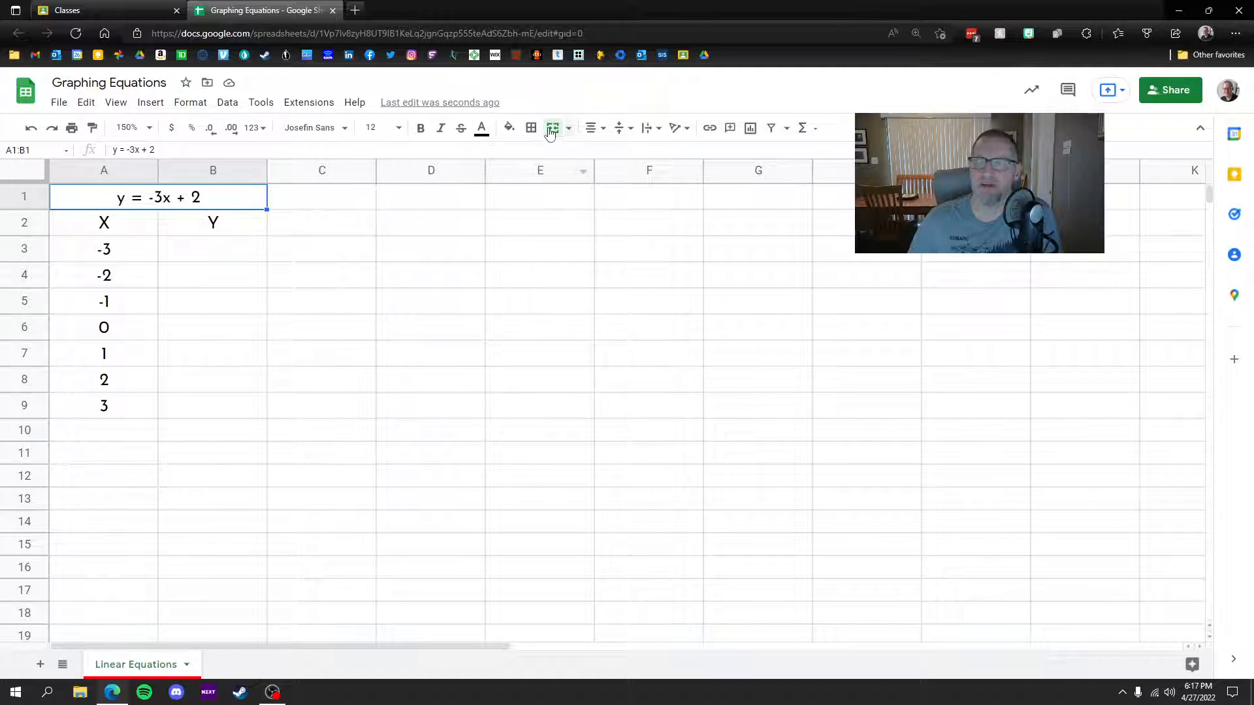
click(511, 128)
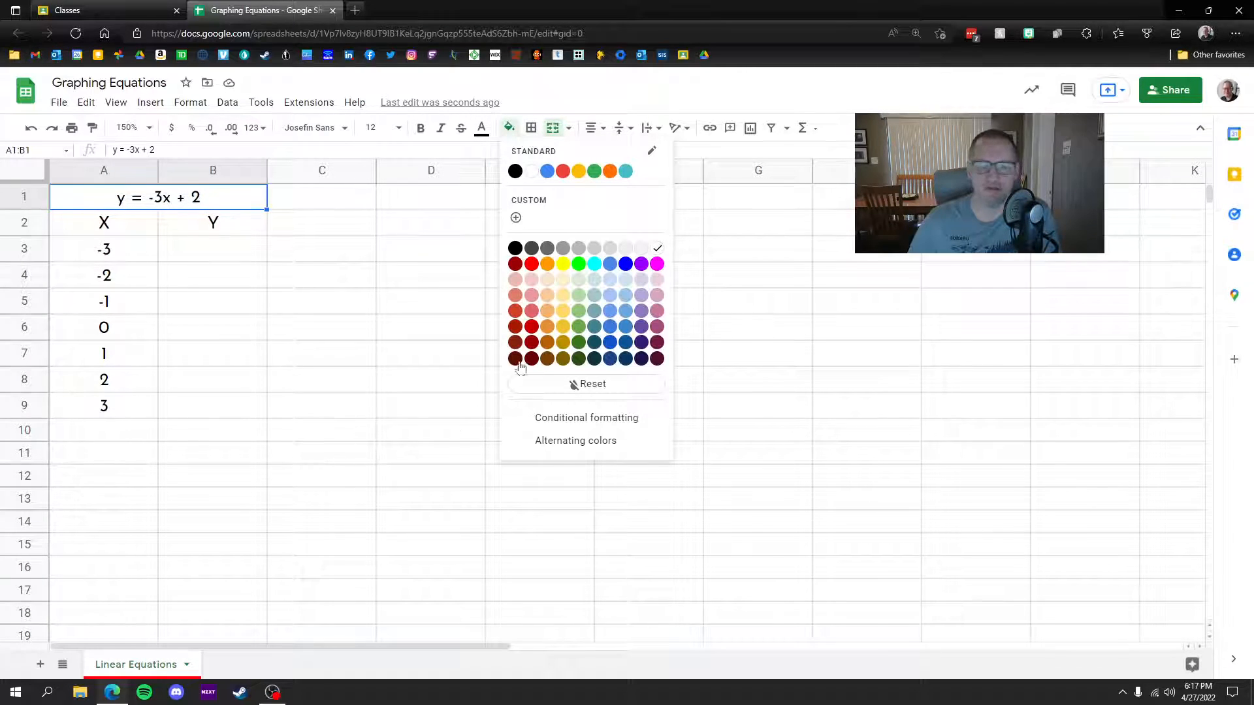
click(518, 343)
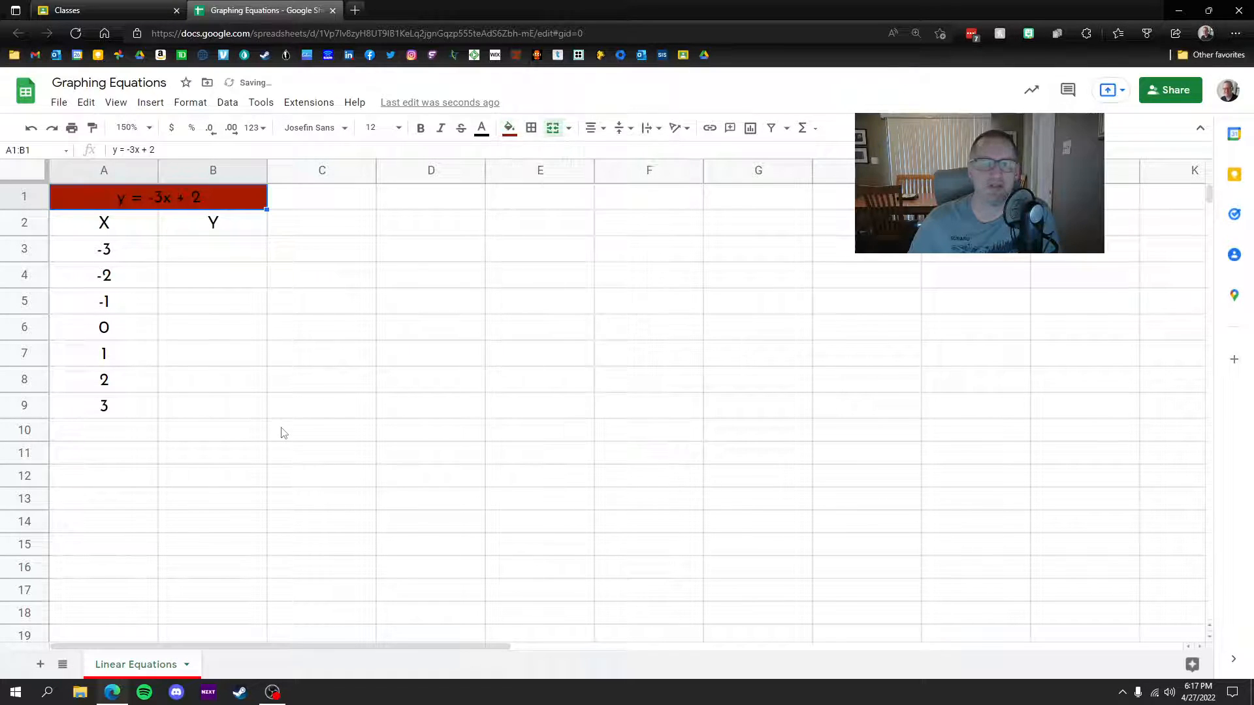
click(510, 128)
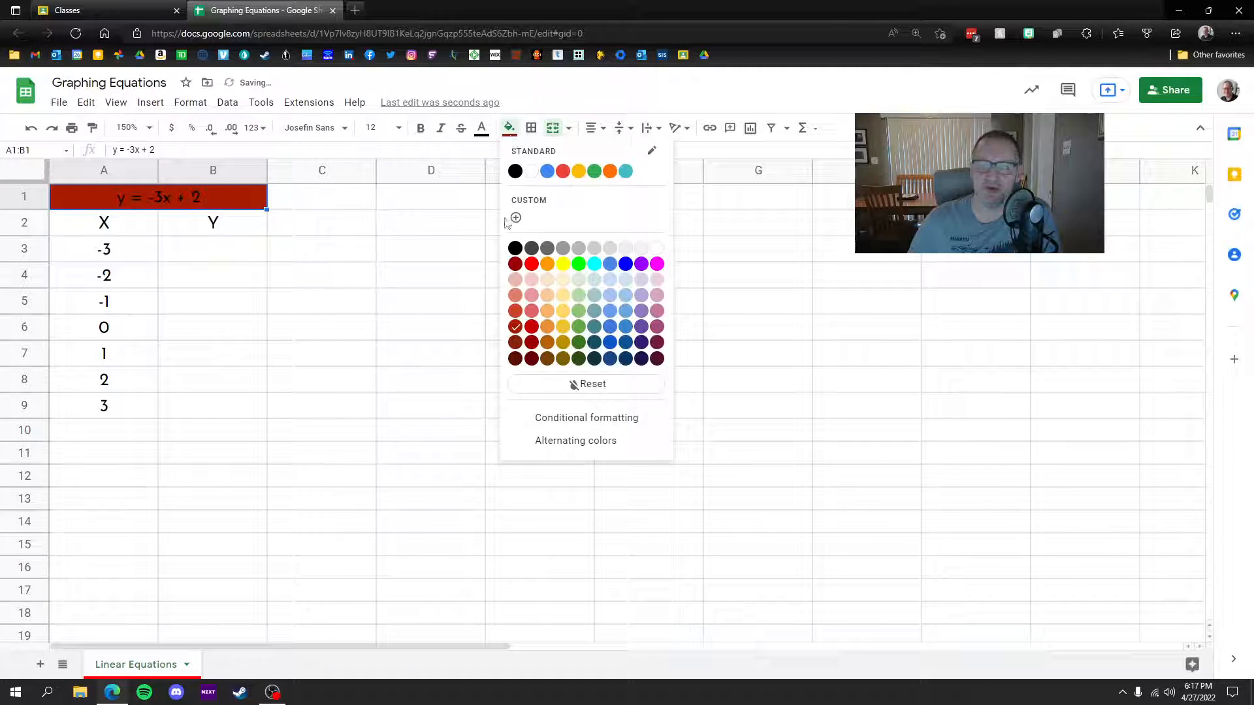
click(512, 320)
Step: Give the X and Y header cells a pale red fill
drag(87, 225, 218, 224)
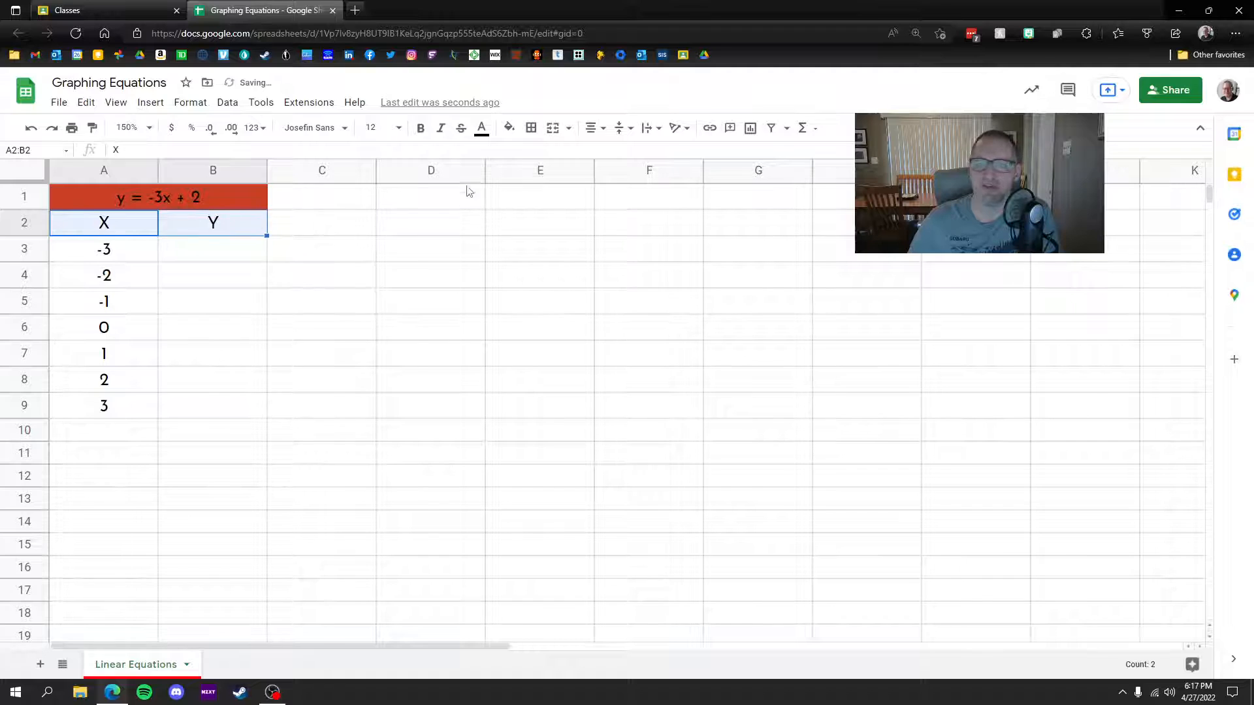
click(509, 128)
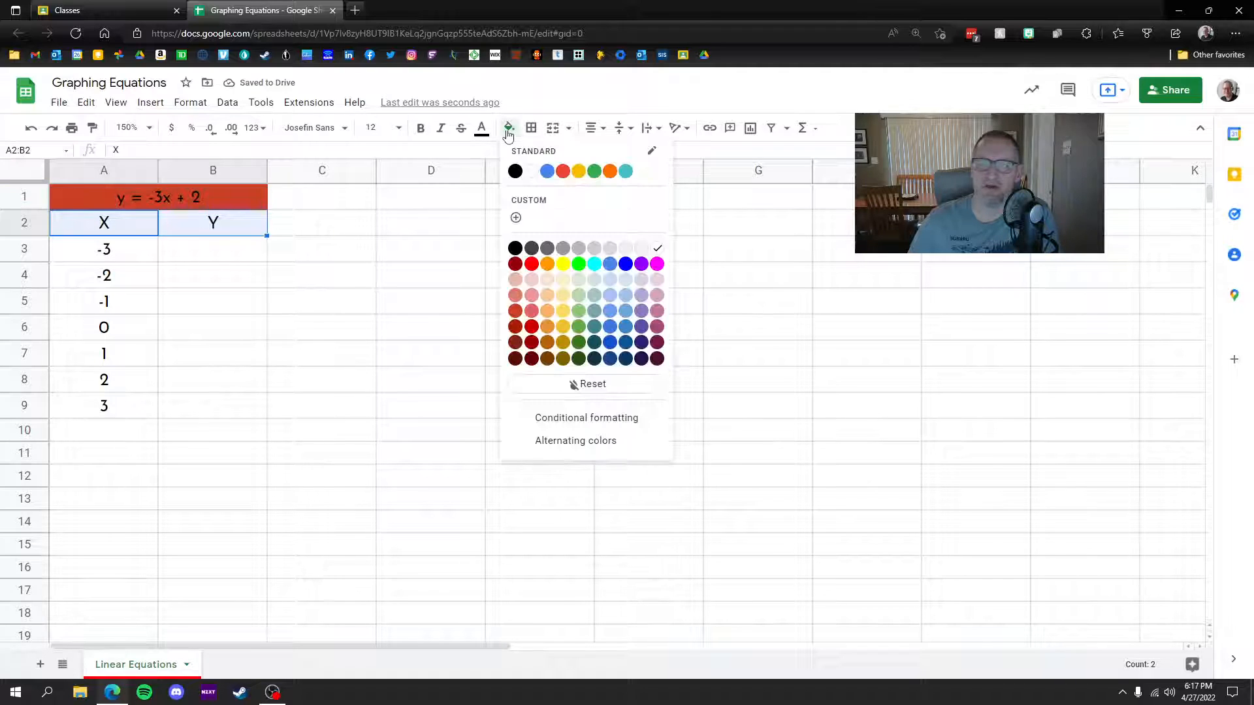
click(515, 298)
click(216, 350)
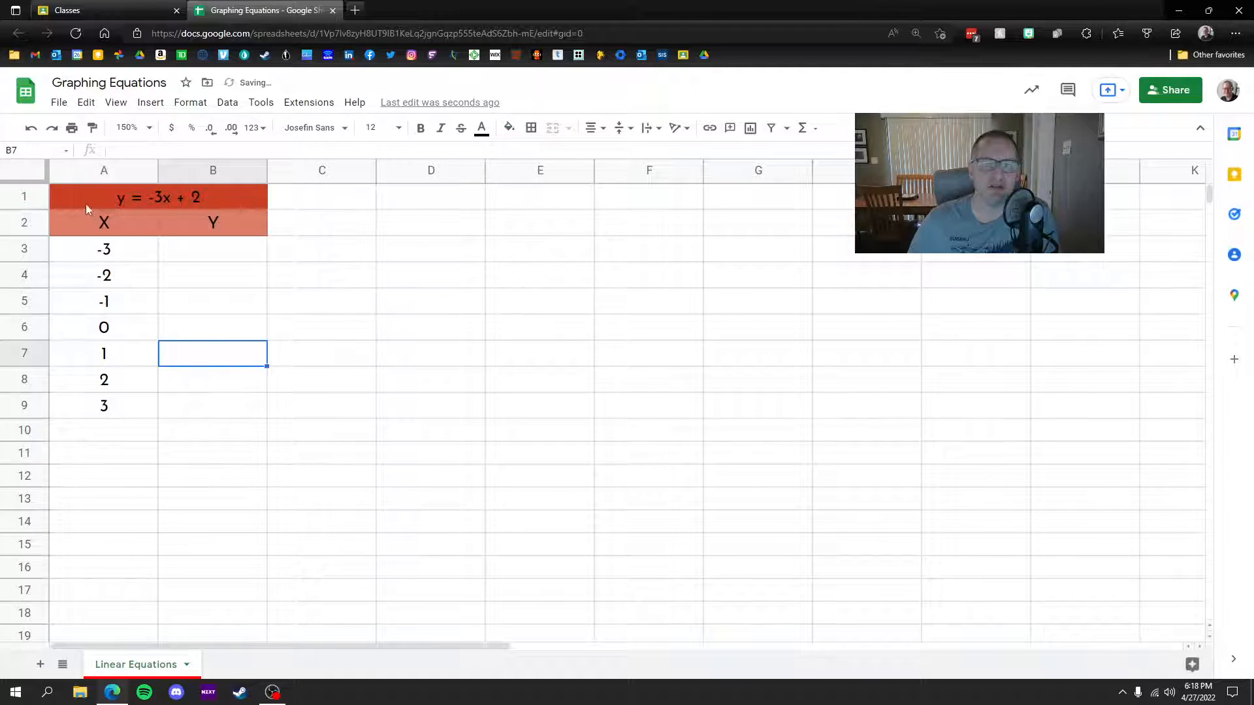
drag(87, 205, 195, 250)
drag(157, 321, 207, 412)
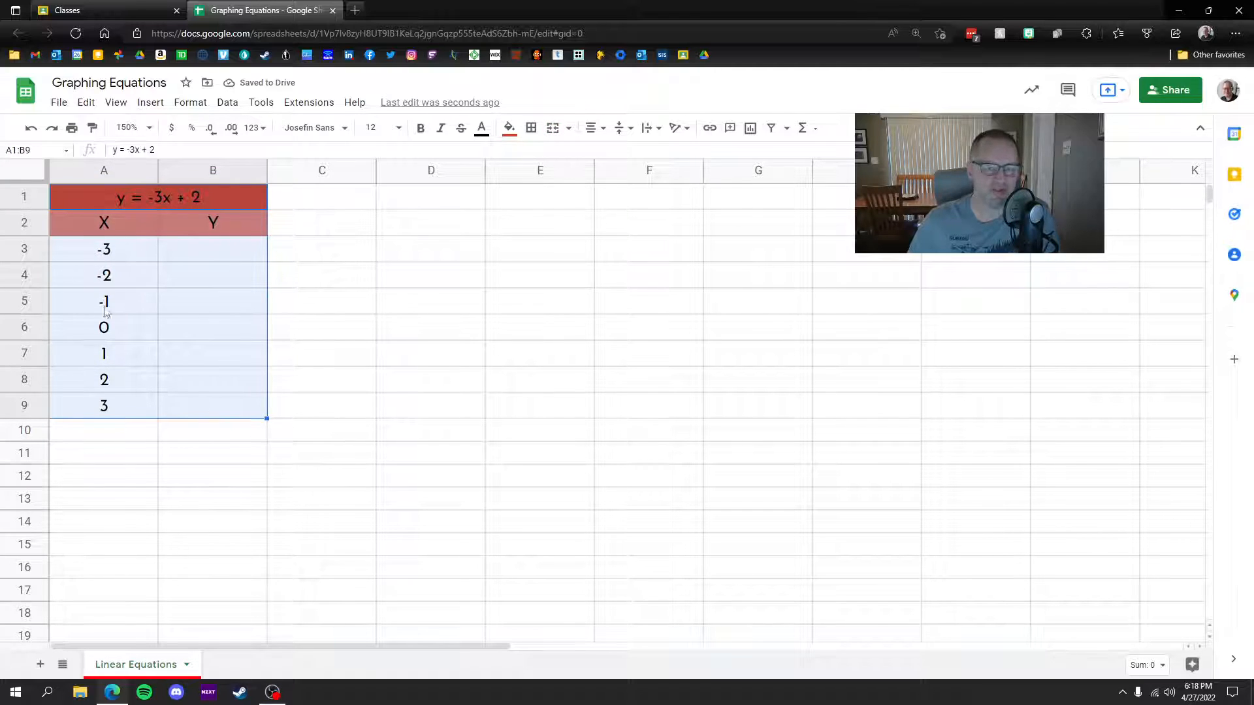
Step: Apply dark red double-line borders to every cell of A1:B9
click(532, 130)
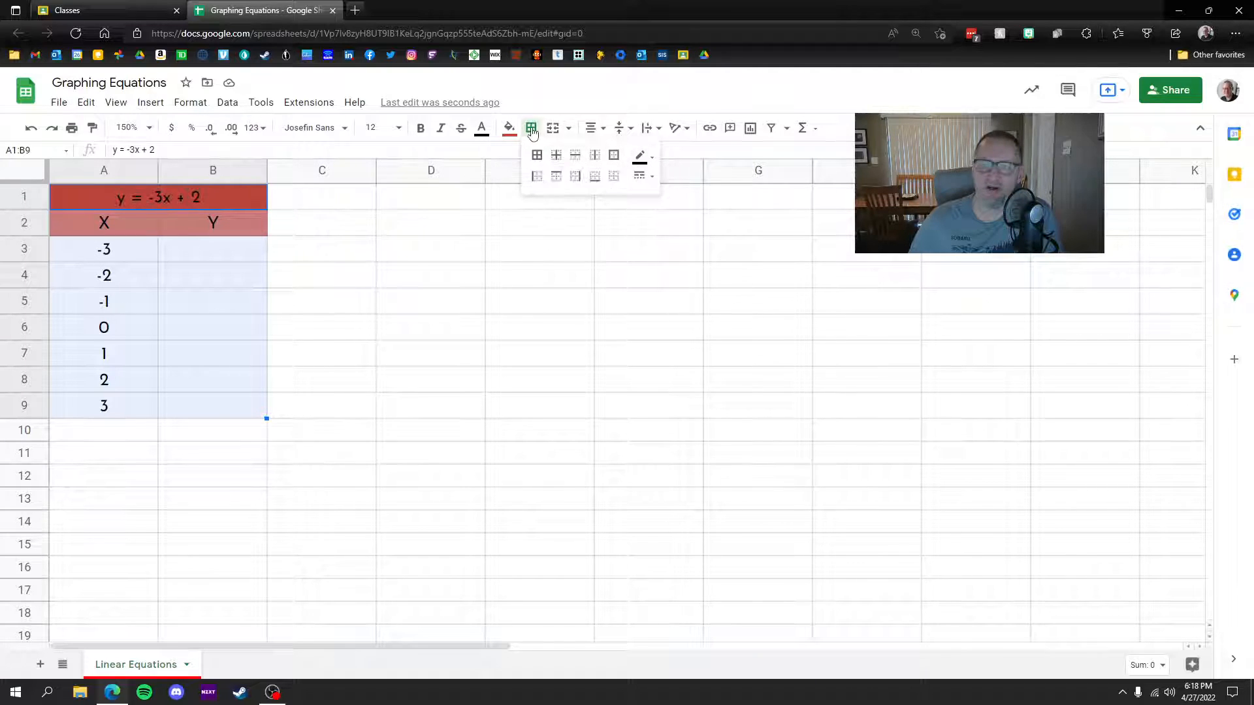
click(647, 156)
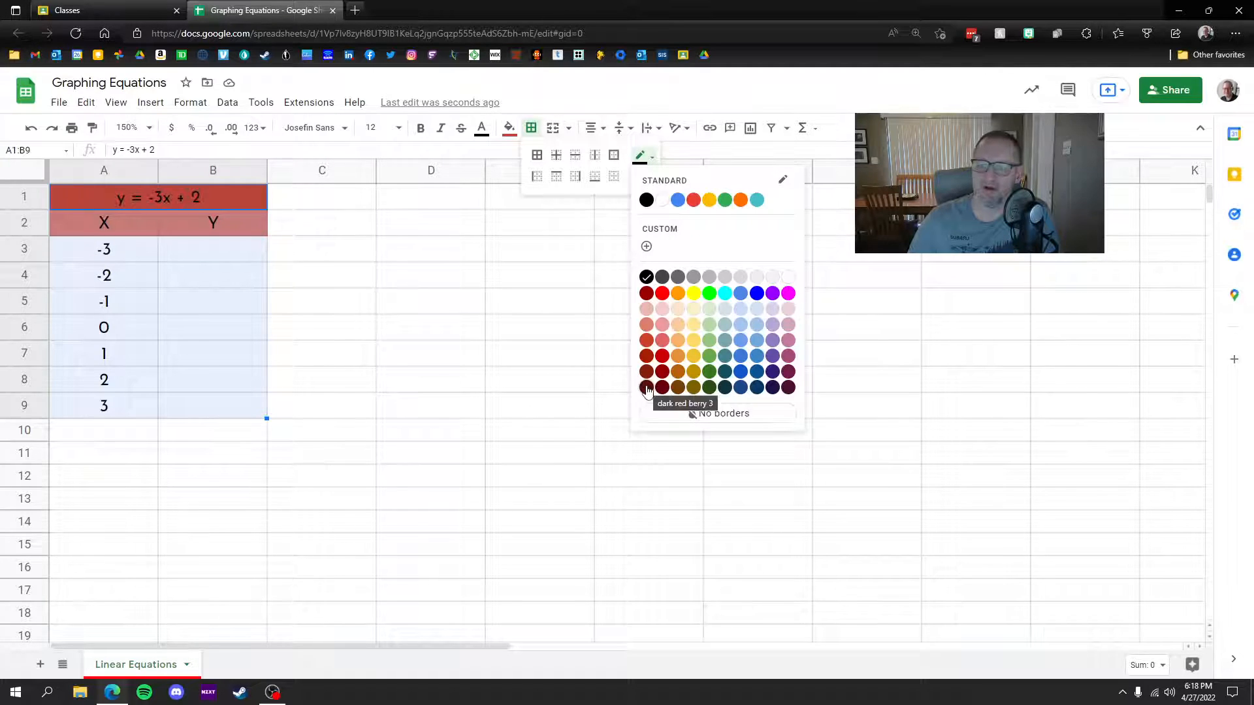
click(647, 389)
click(642, 177)
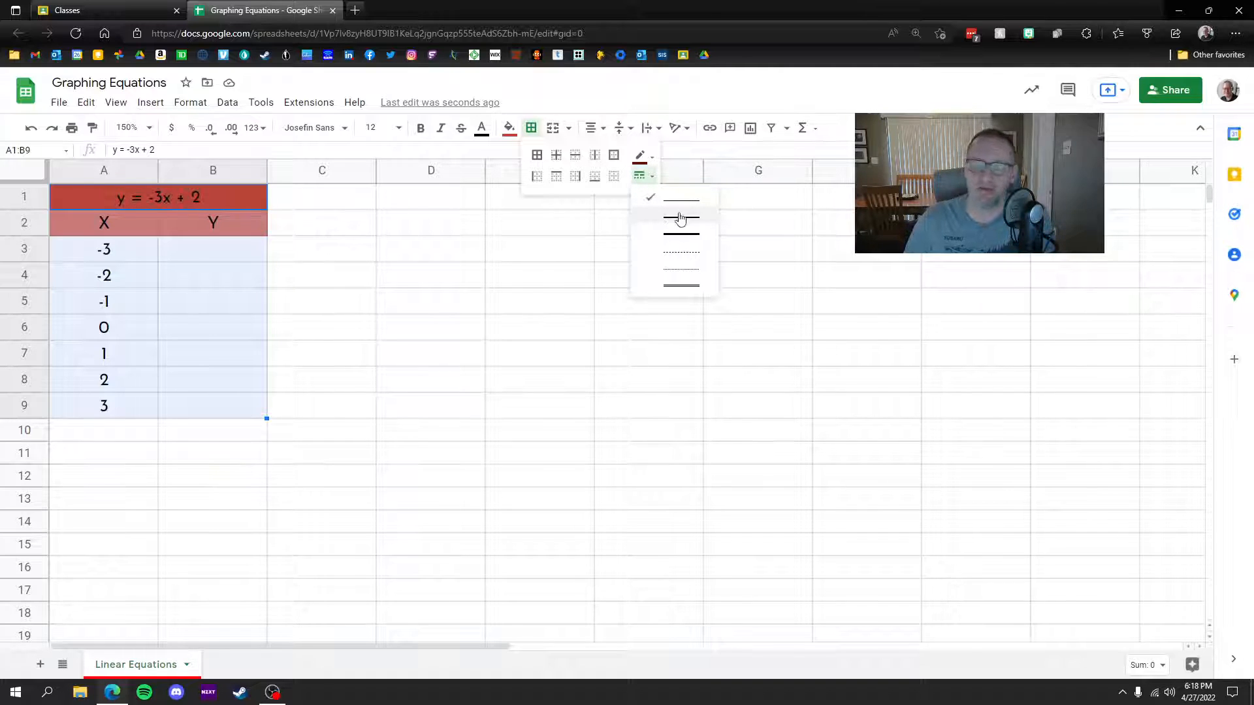
click(685, 286)
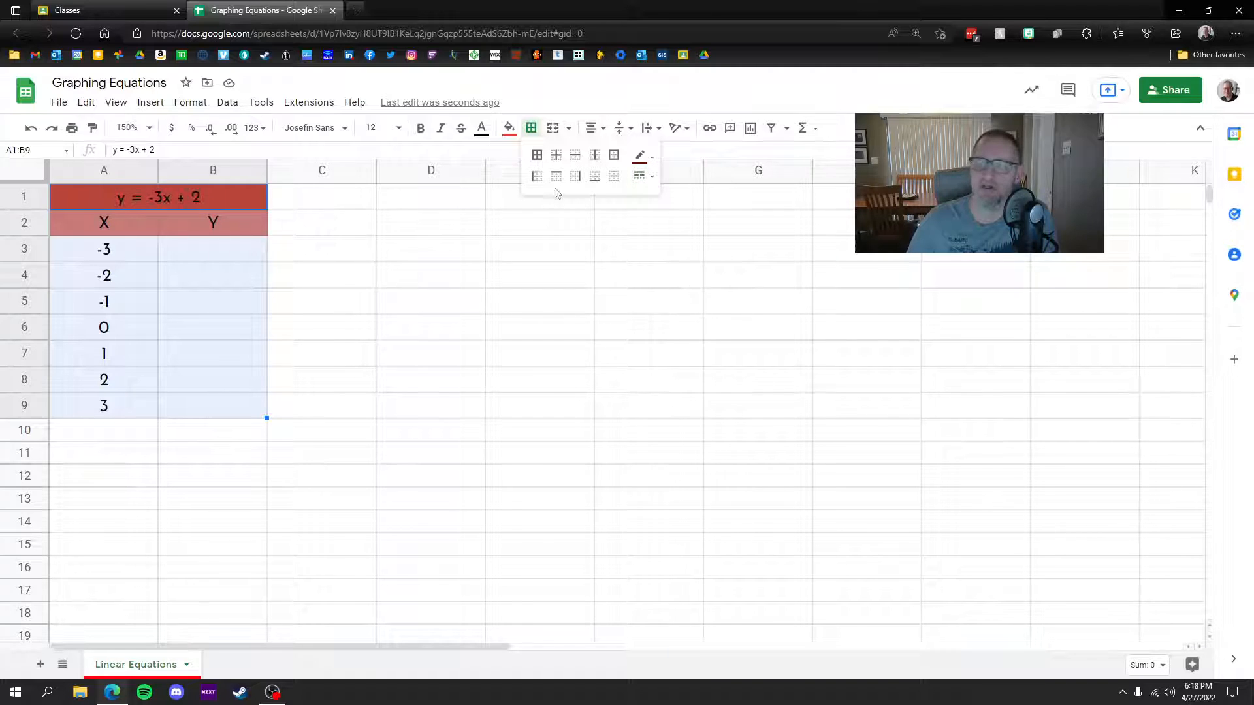
click(537, 158)
click(411, 399)
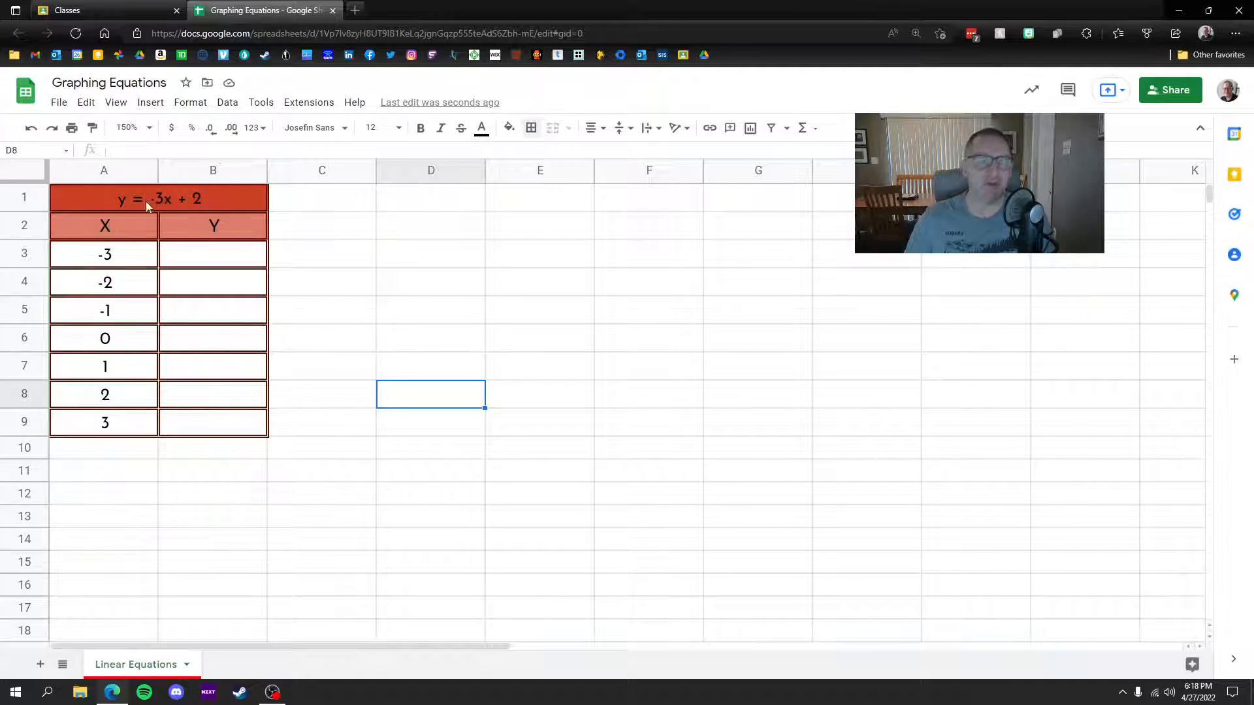
click(215, 258)
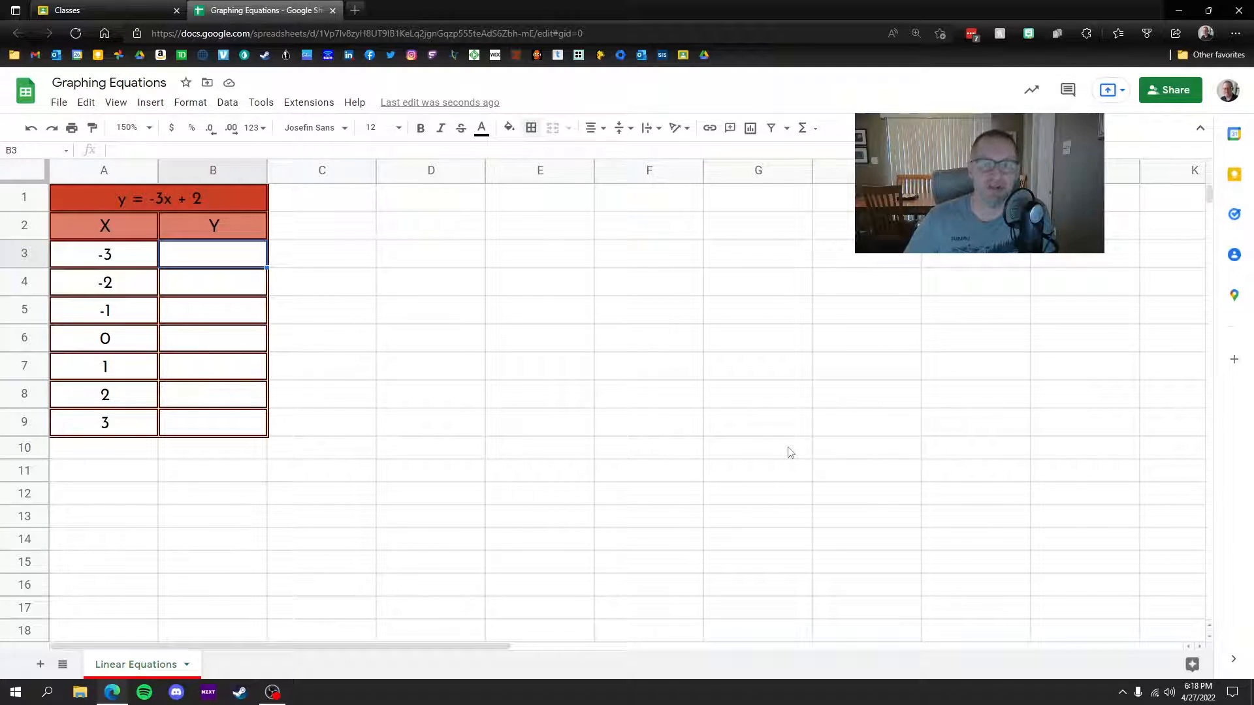
Step: Enter the formula =-3*A3+2 in B3
text(=)
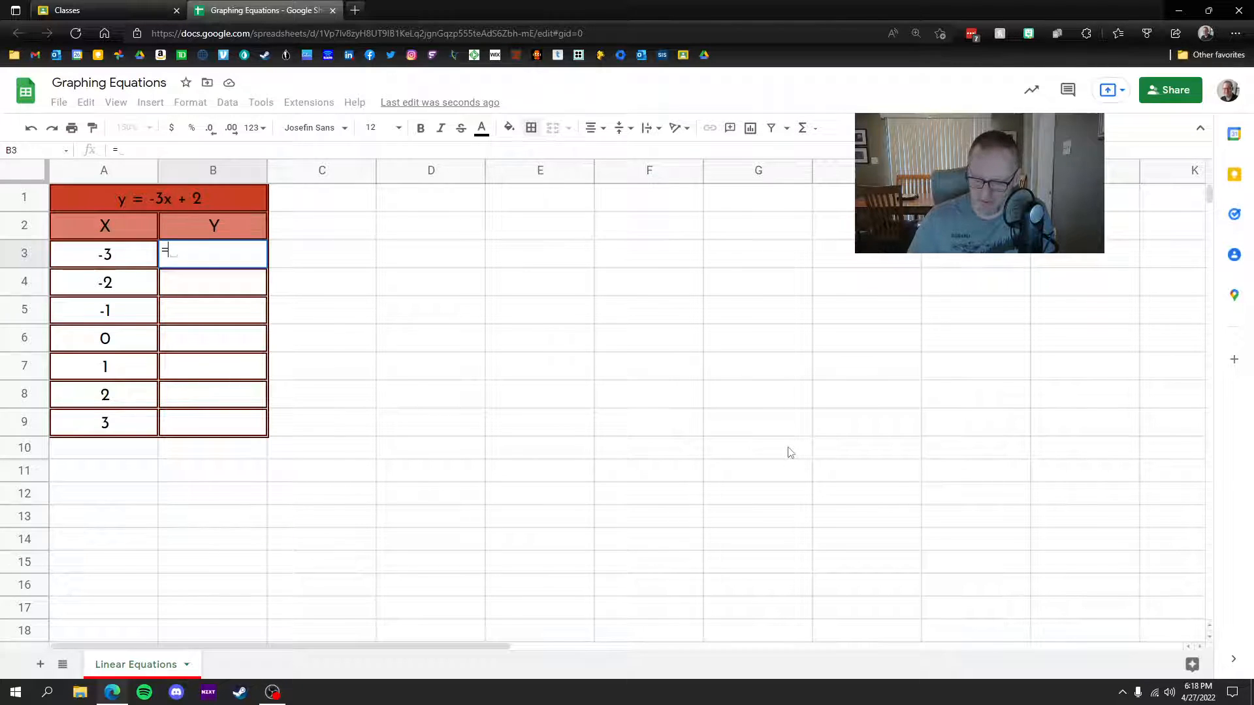
text(-3)
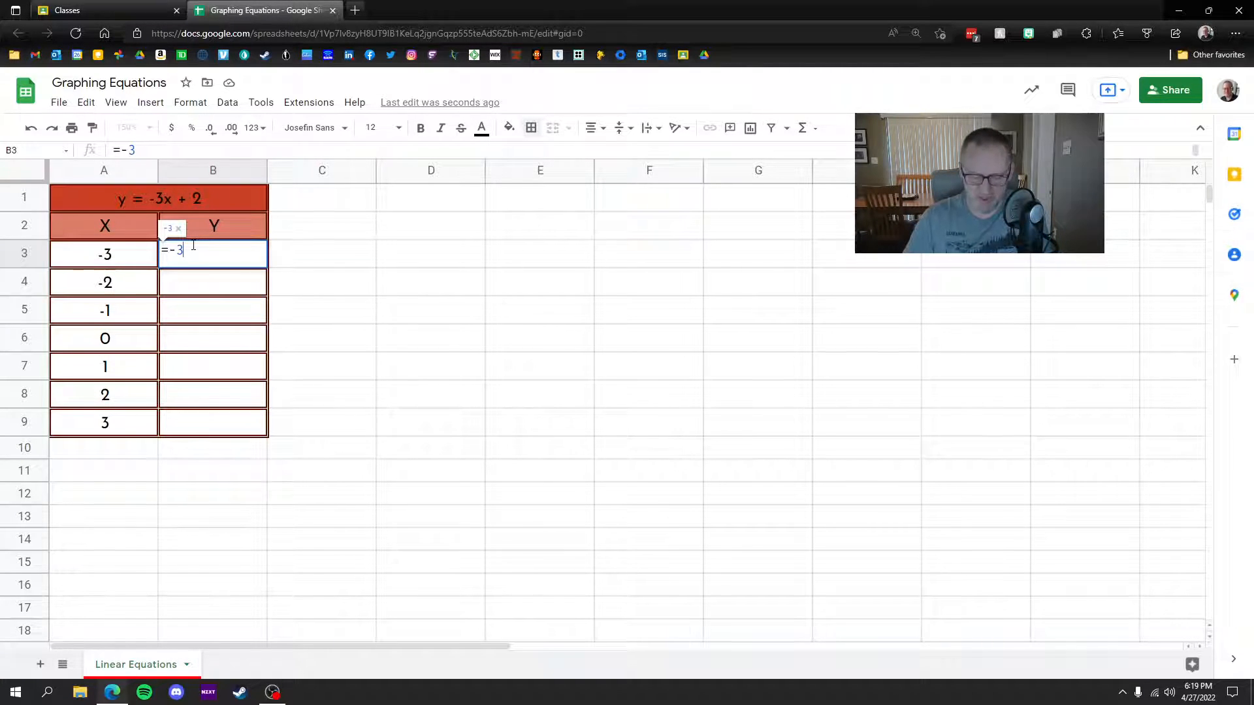
text(*)
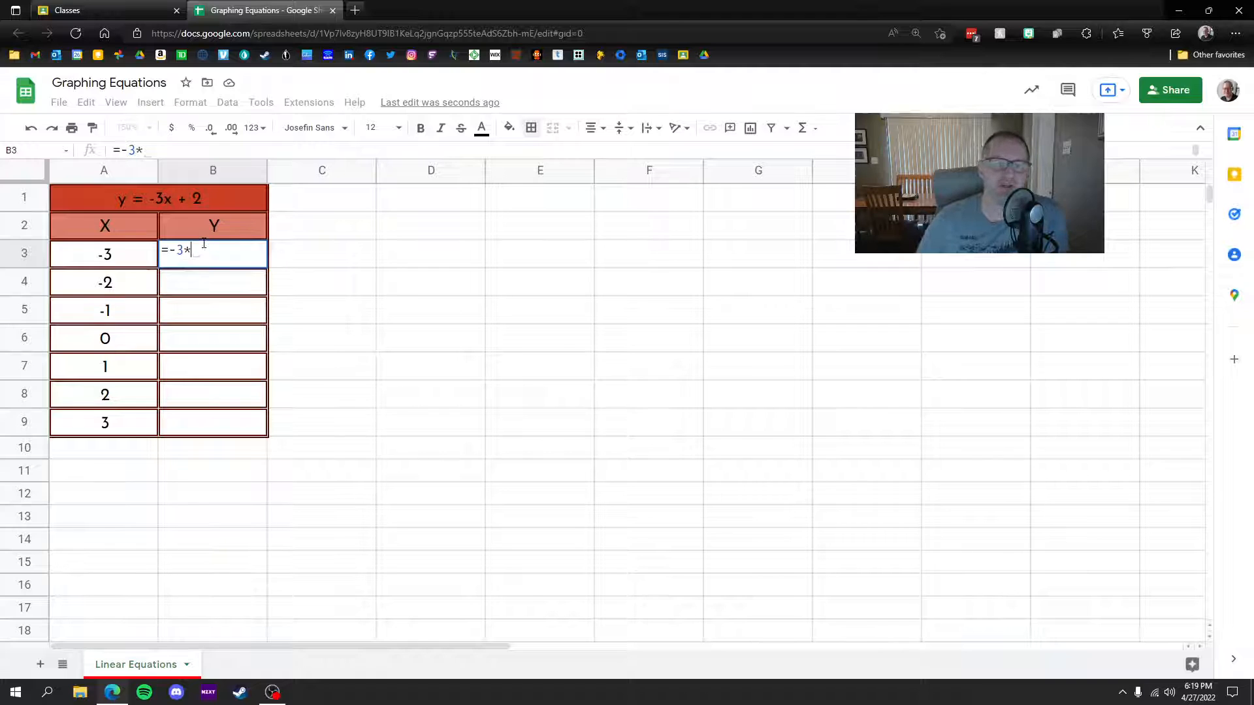
click(117, 258)
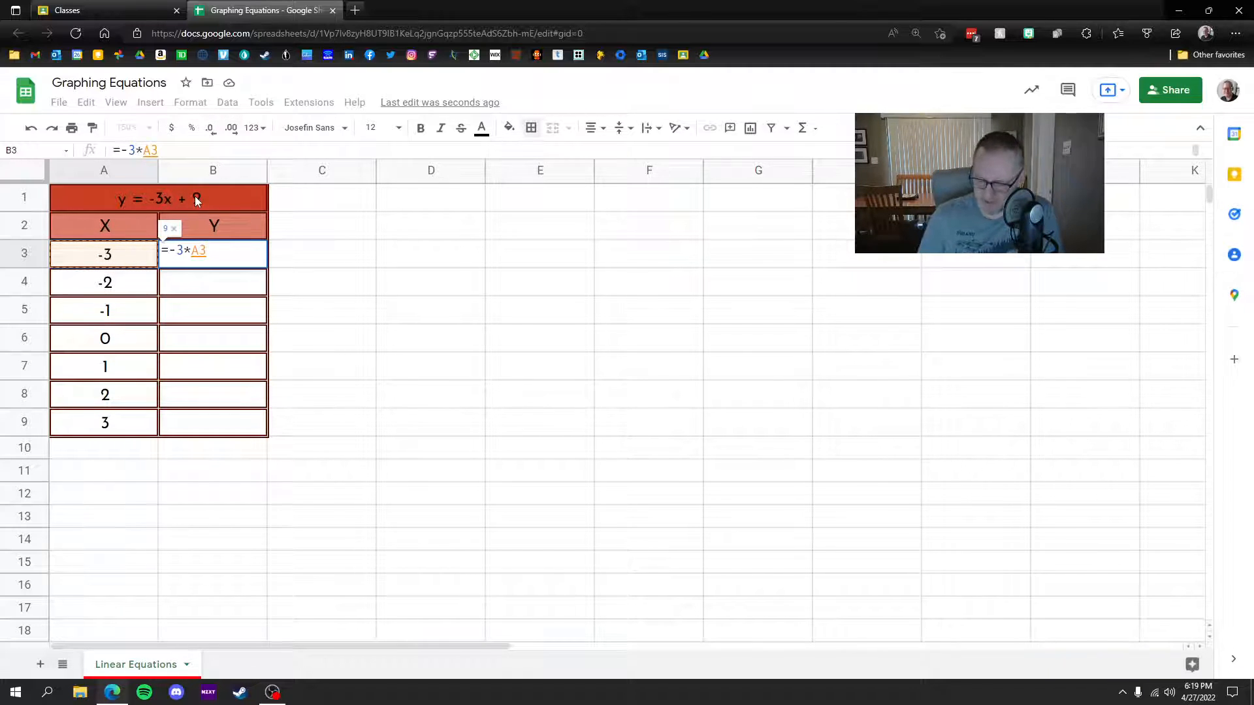
text(+2)
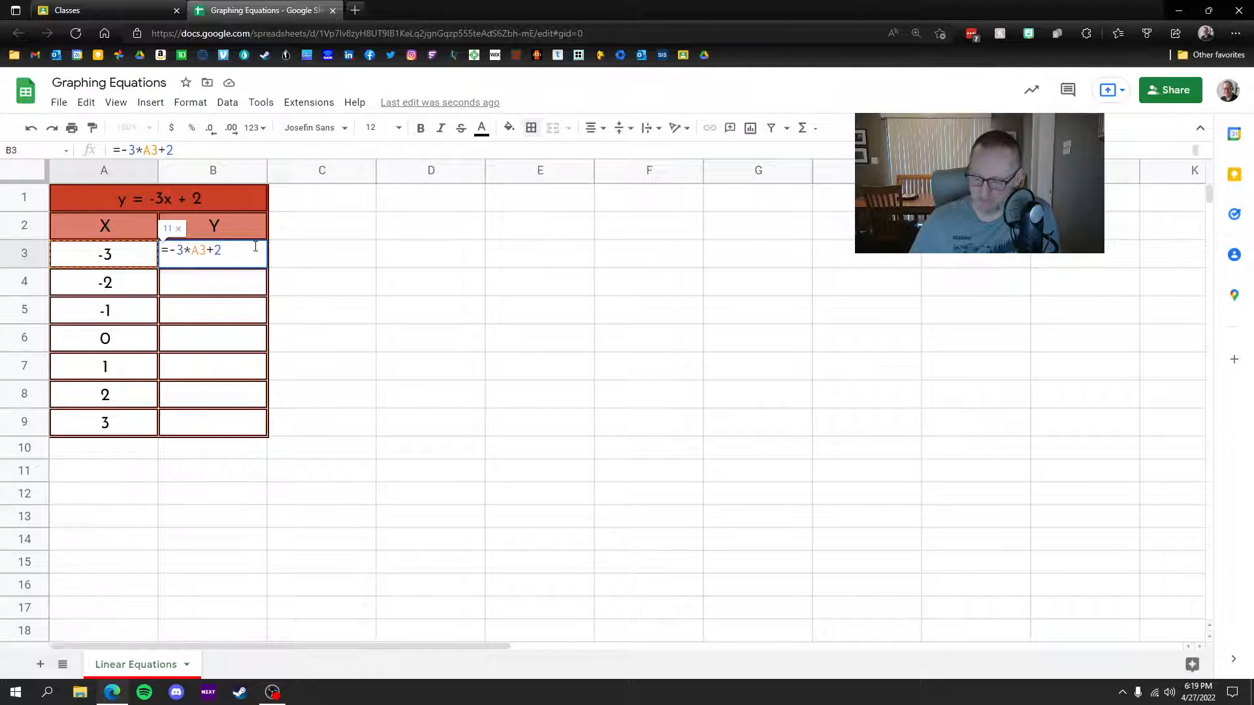
key(Return)
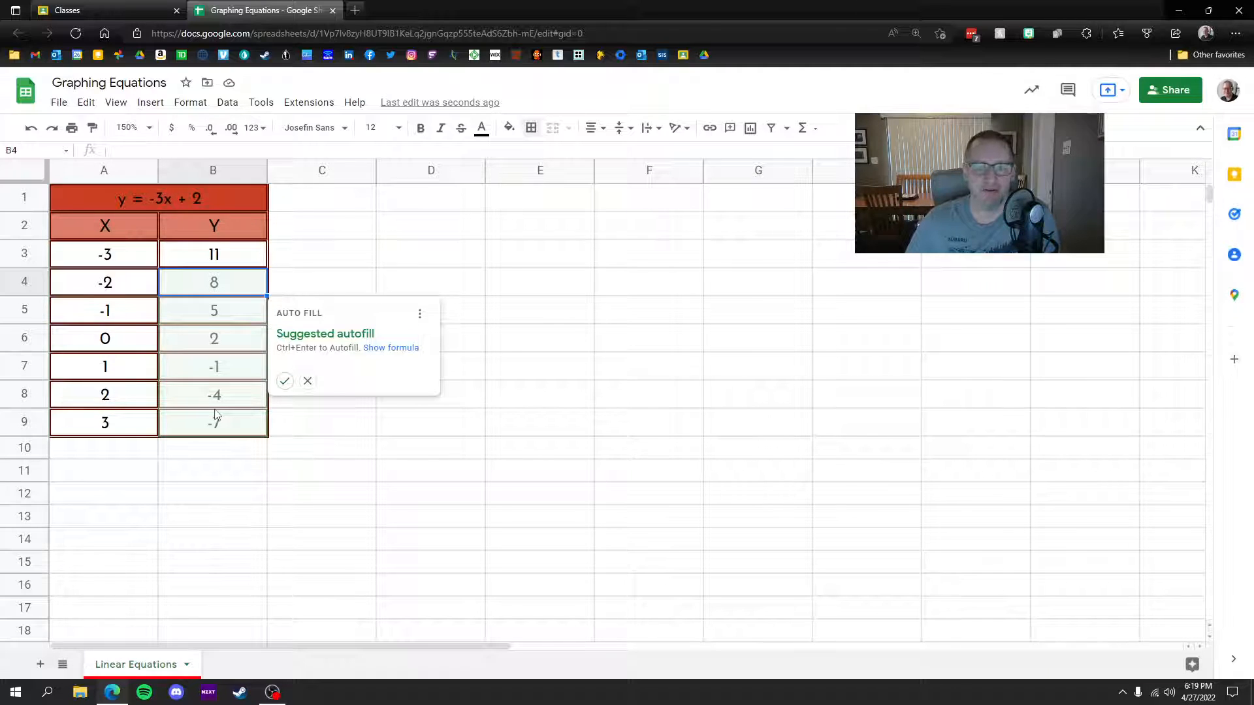
Step: Copy the B3 formula down to B9, giving Y values 11, 8, 5, 2, -1, -4, -7
click(285, 382)
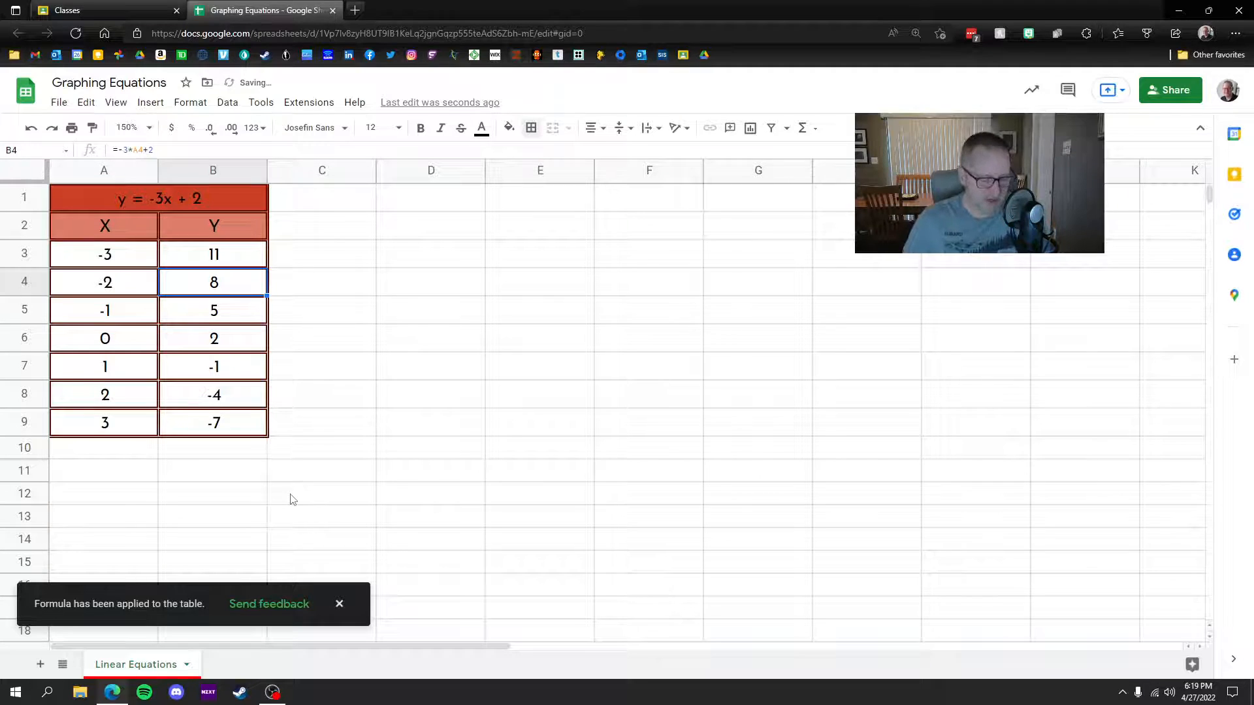
key(ctrl+z)
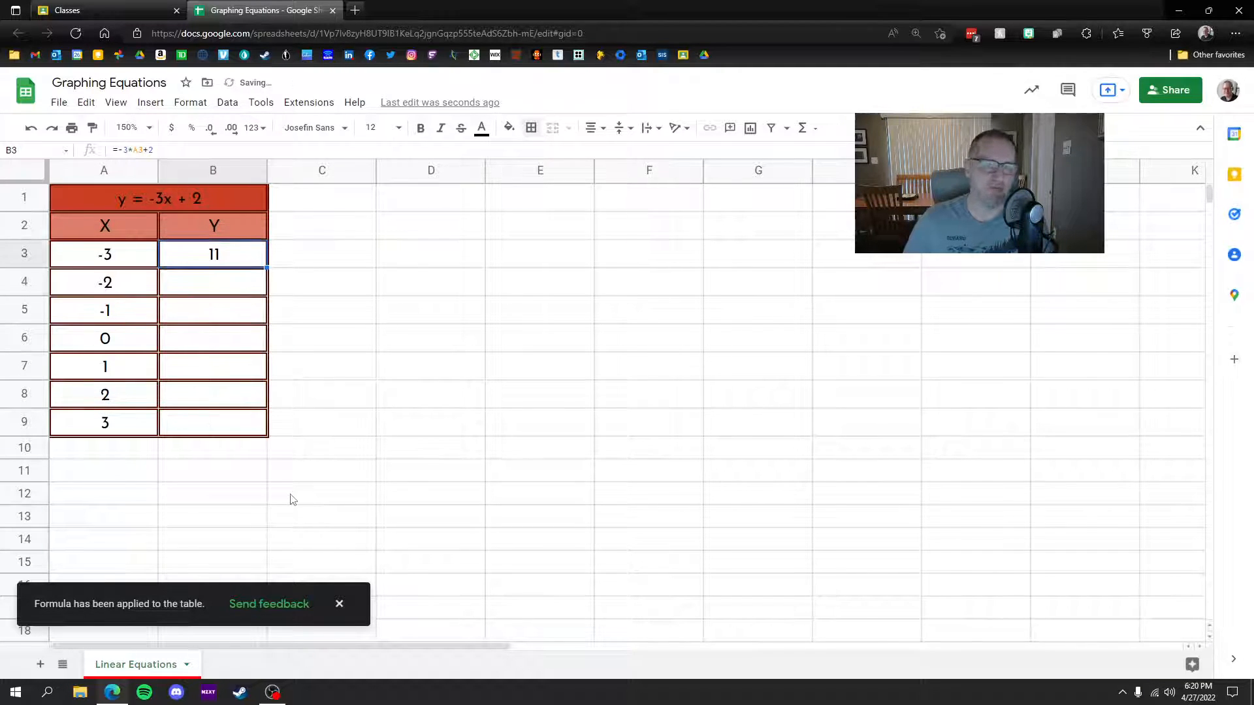
click(339, 387)
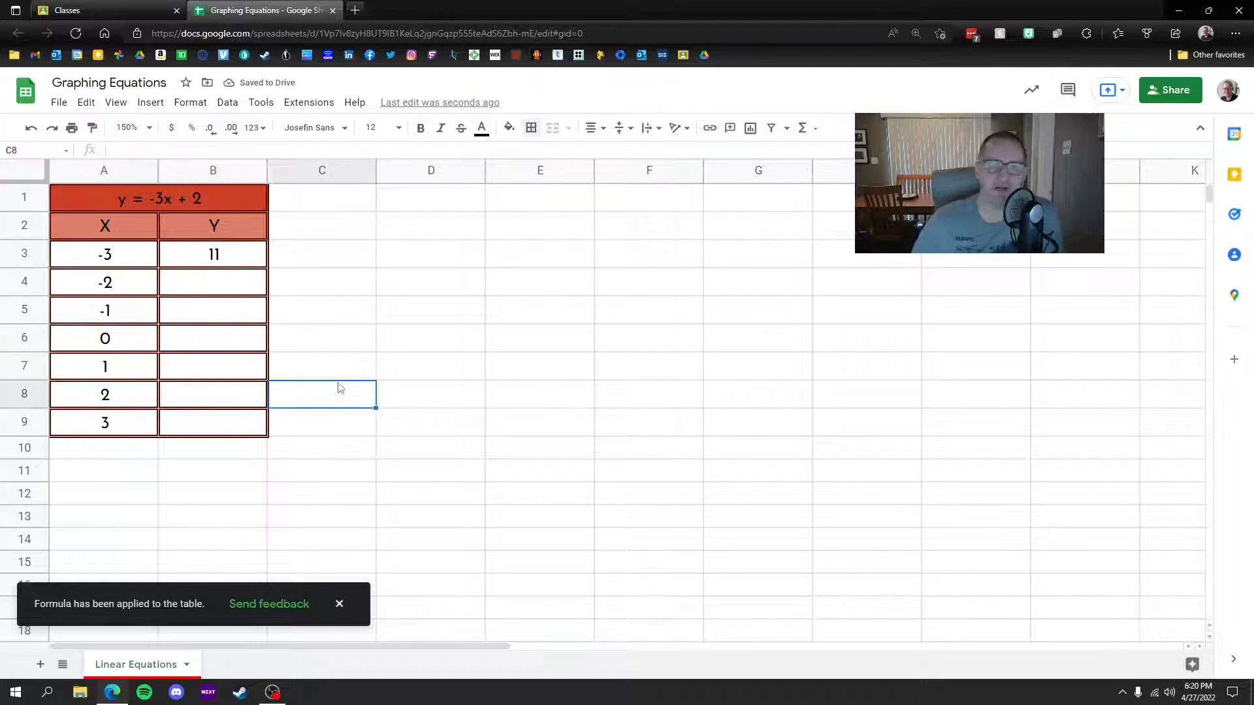
click(210, 256)
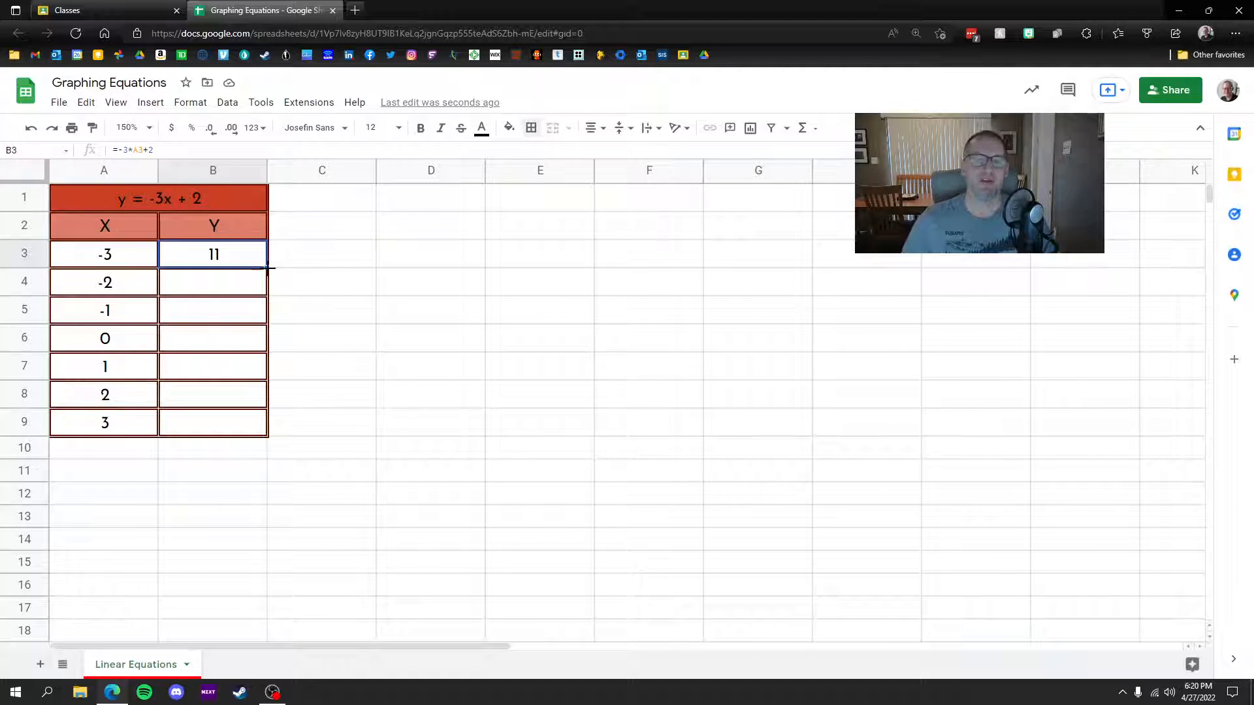
drag(267, 267, 230, 438)
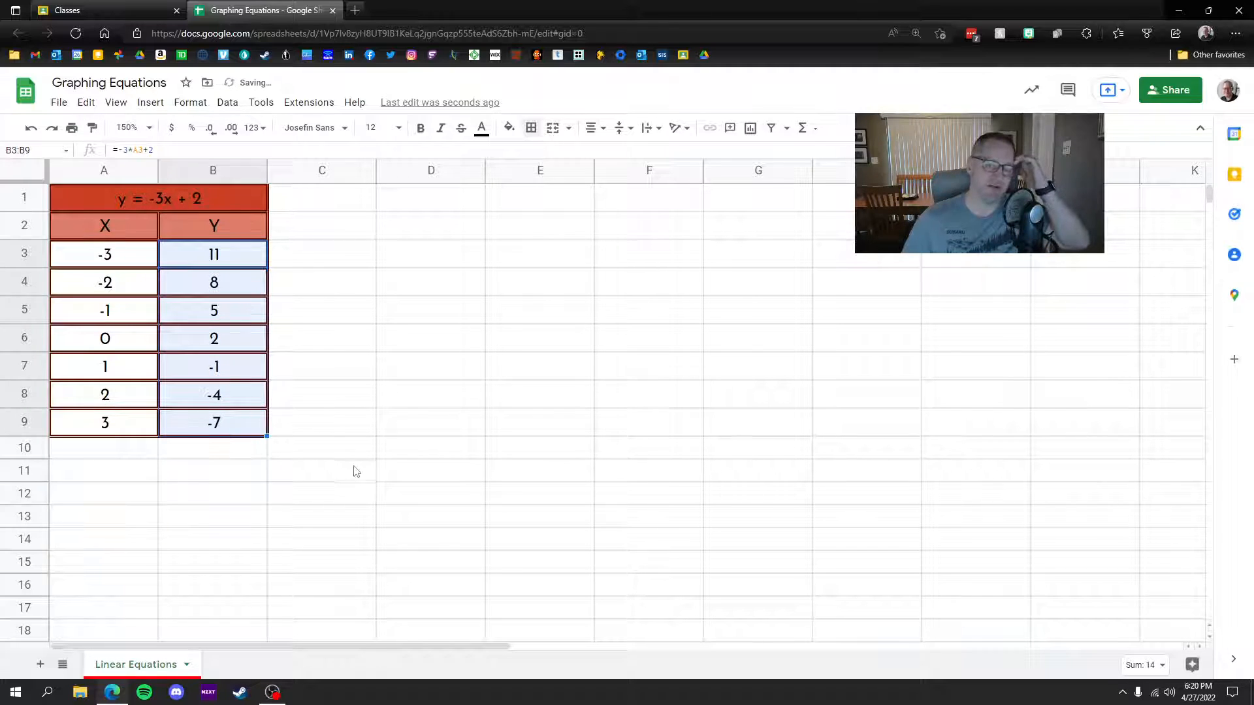
click(351, 491)
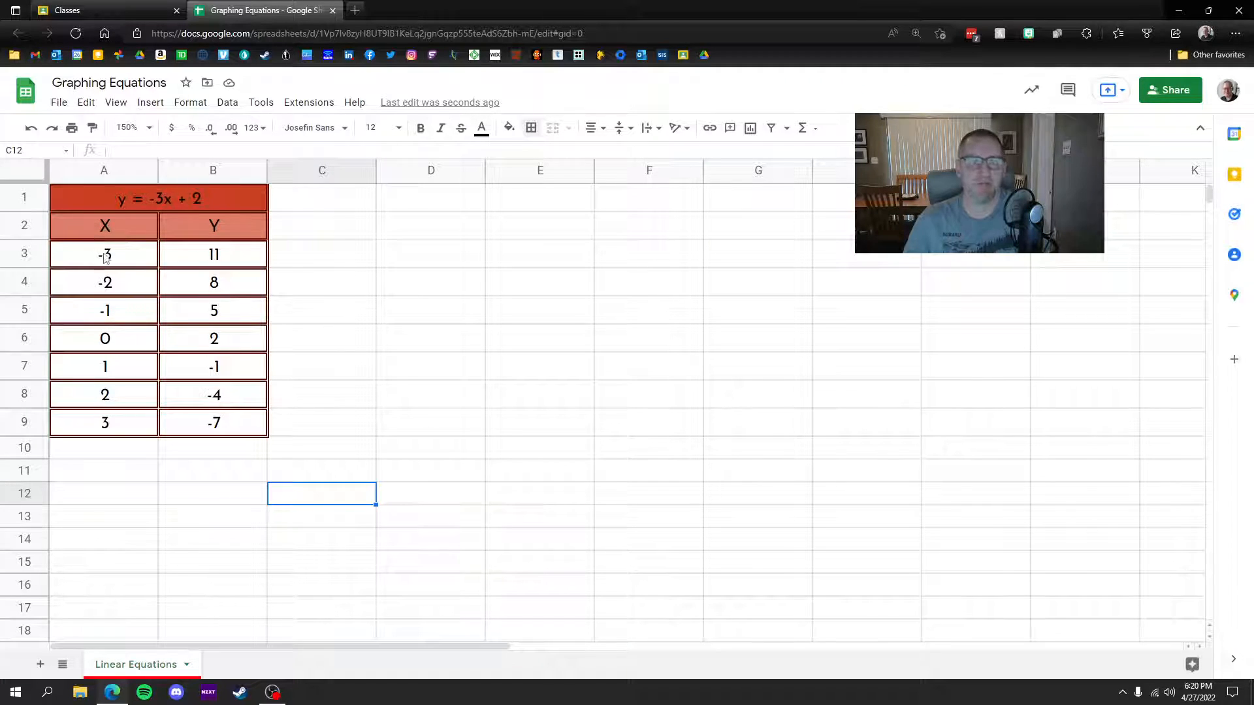
Step: Insert a Y vs. X line chart of A2:B9 beside the table, shortened and widened
drag(71, 222, 224, 428)
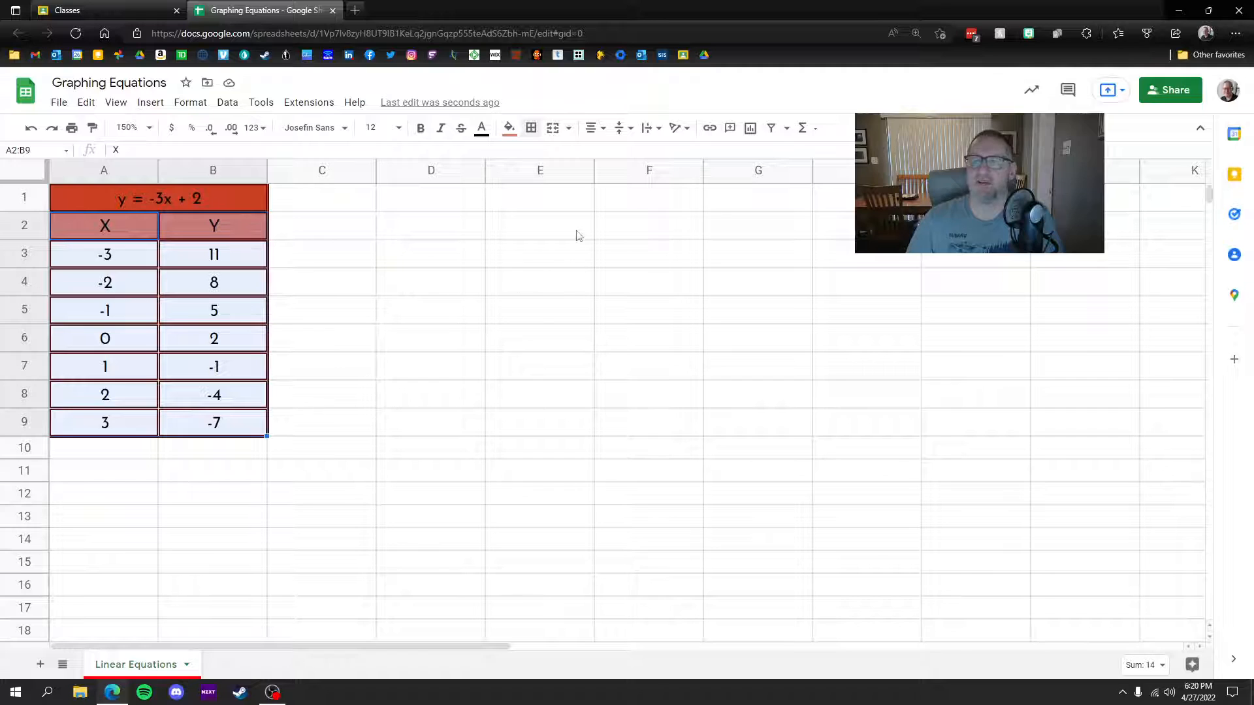
click(750, 128)
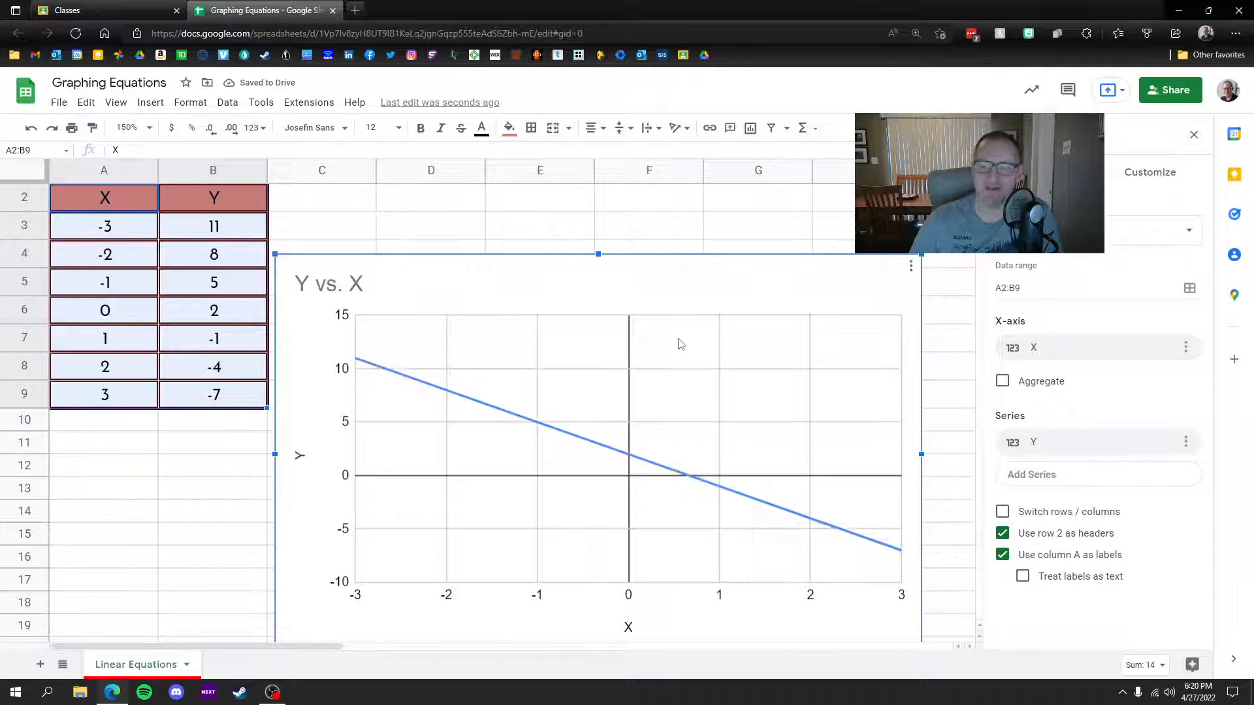
drag(649, 288, 644, 216)
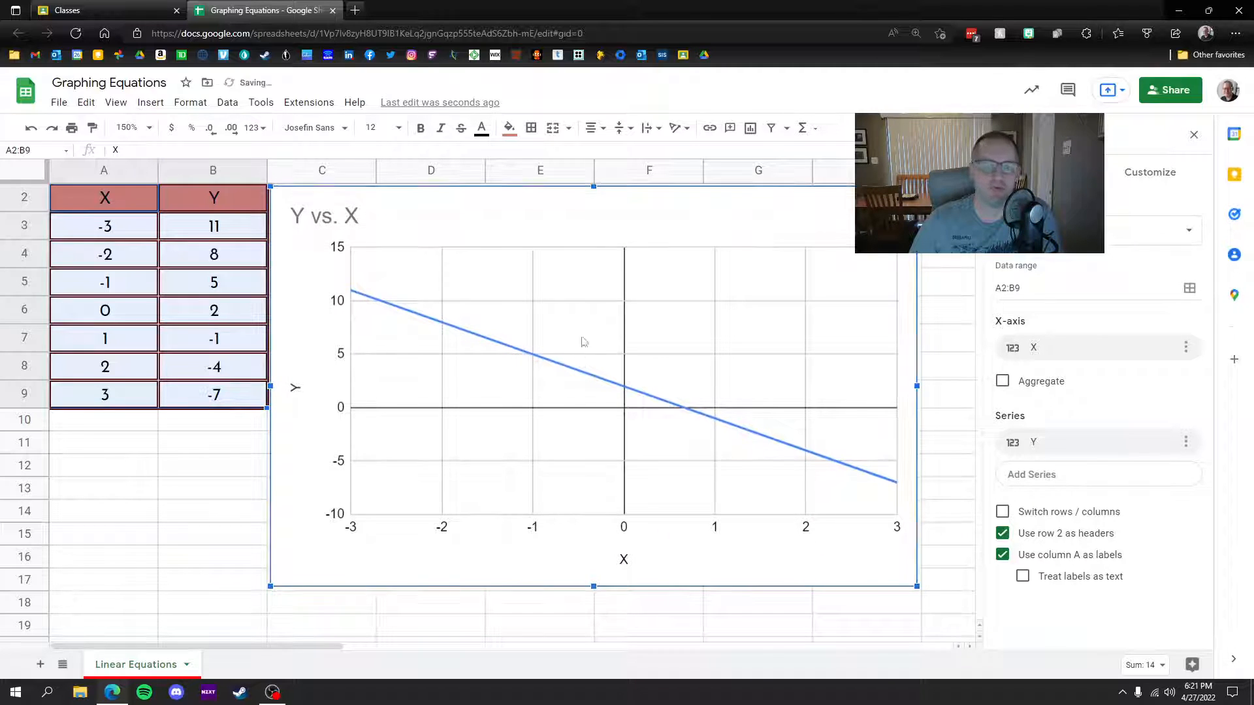
drag(592, 585, 583, 411)
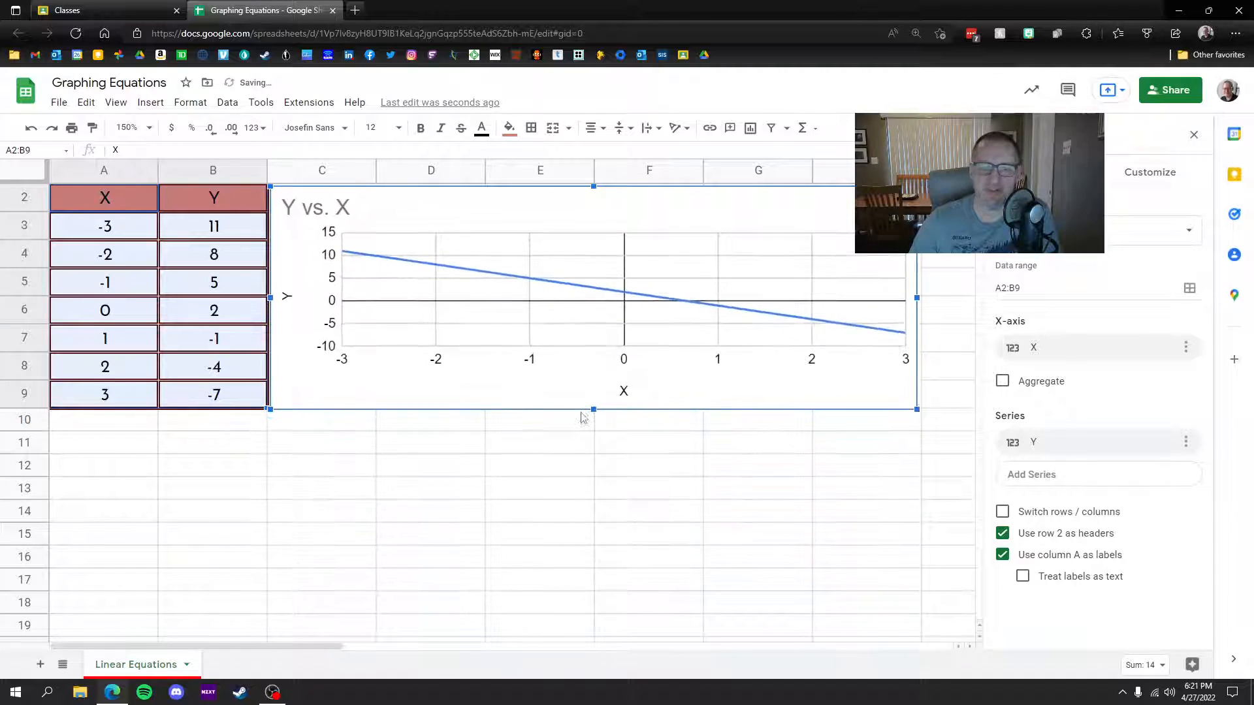
drag(918, 298, 960, 298)
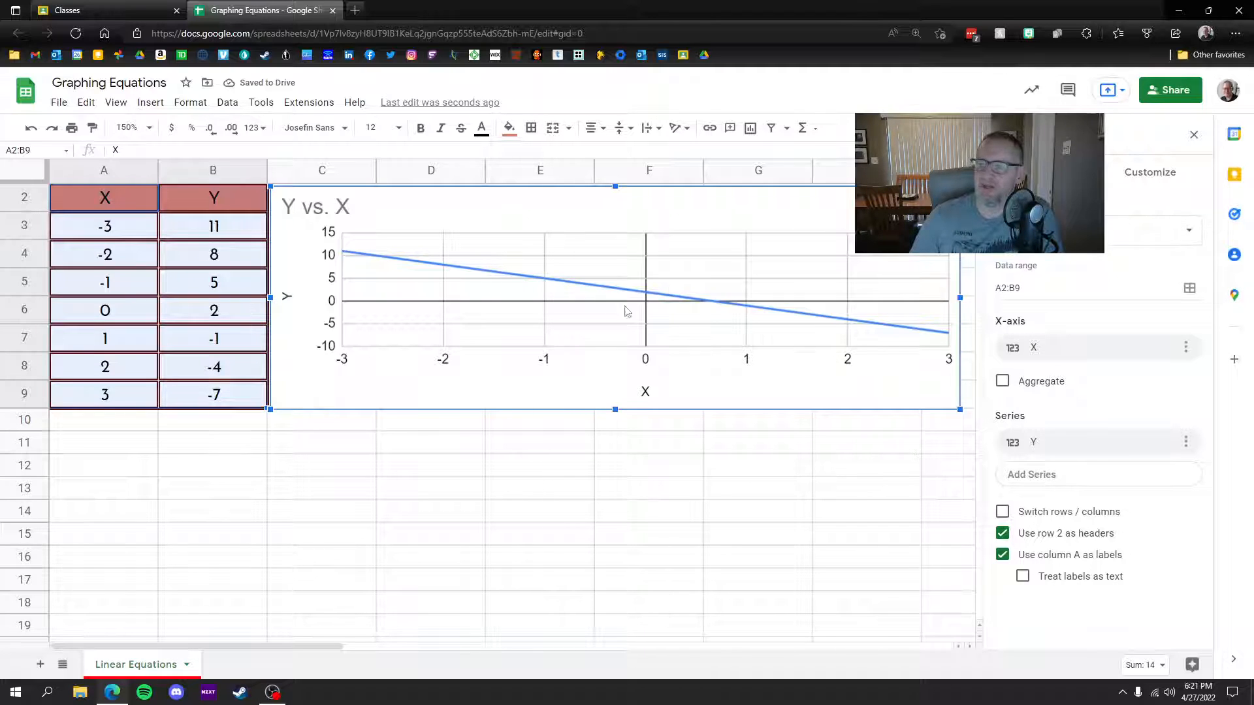
Step: Give the chart a light salmon background and set its font to Wide
click(1153, 175)
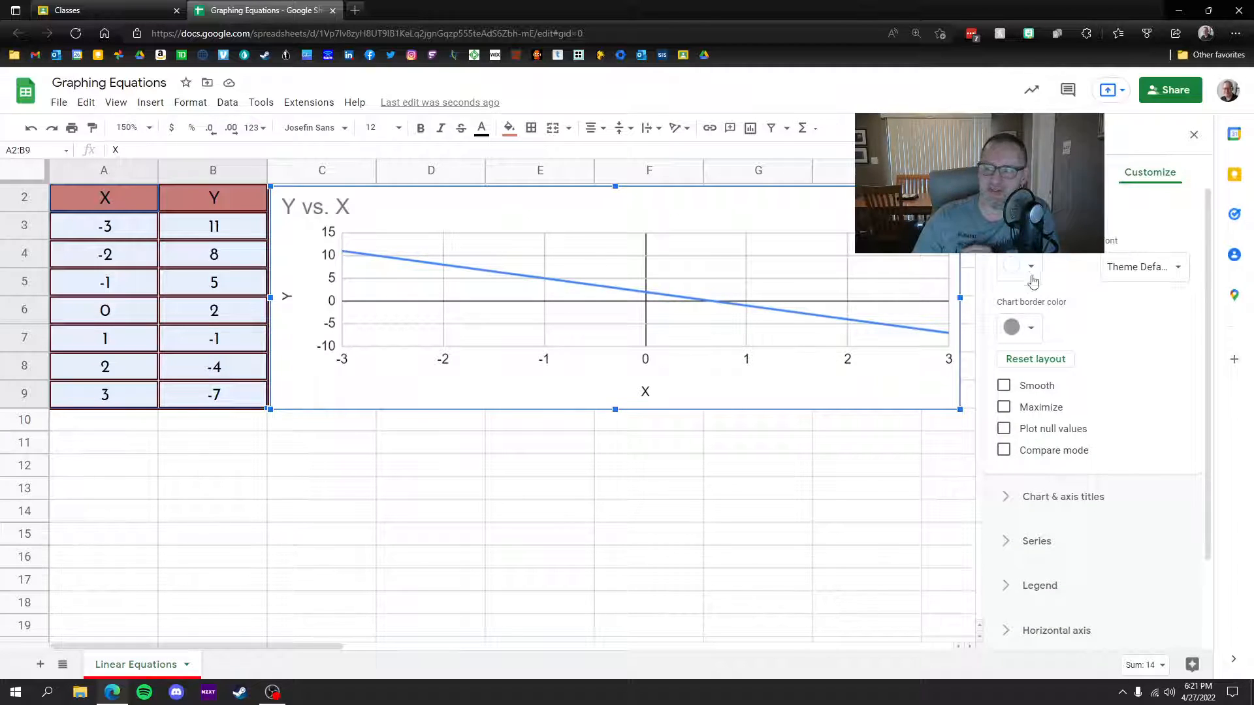
click(1031, 268)
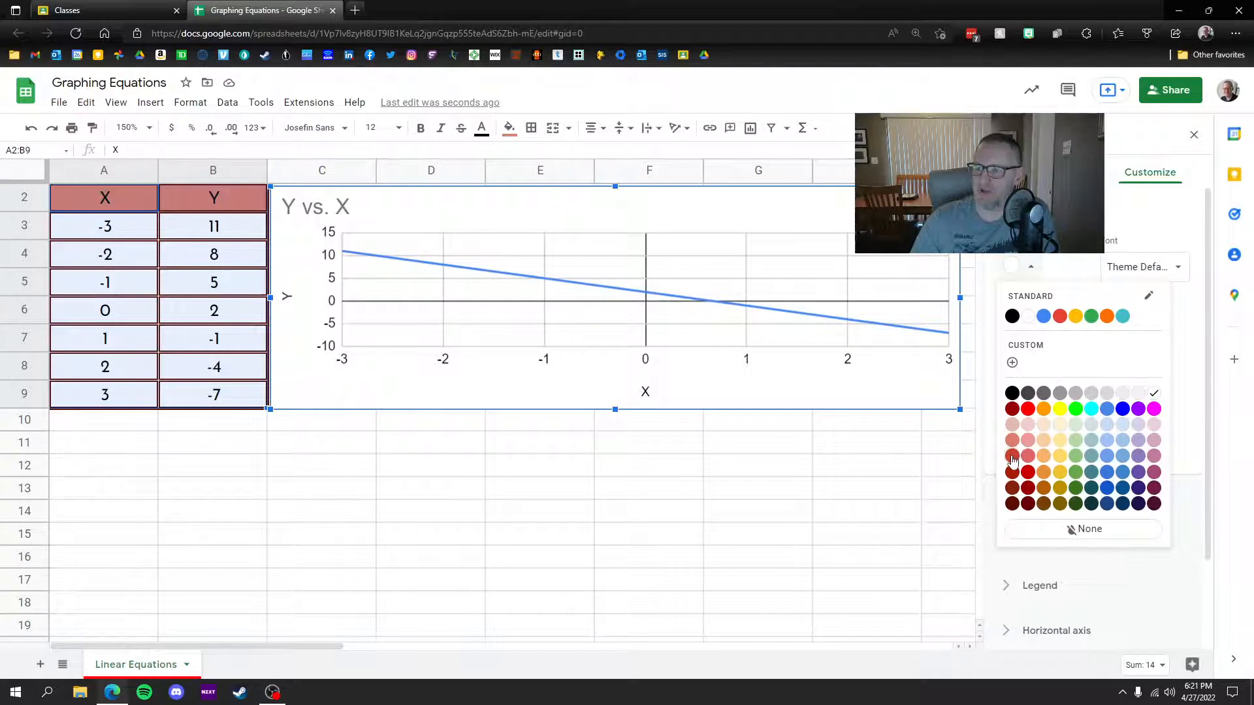
click(1012, 455)
click(1032, 267)
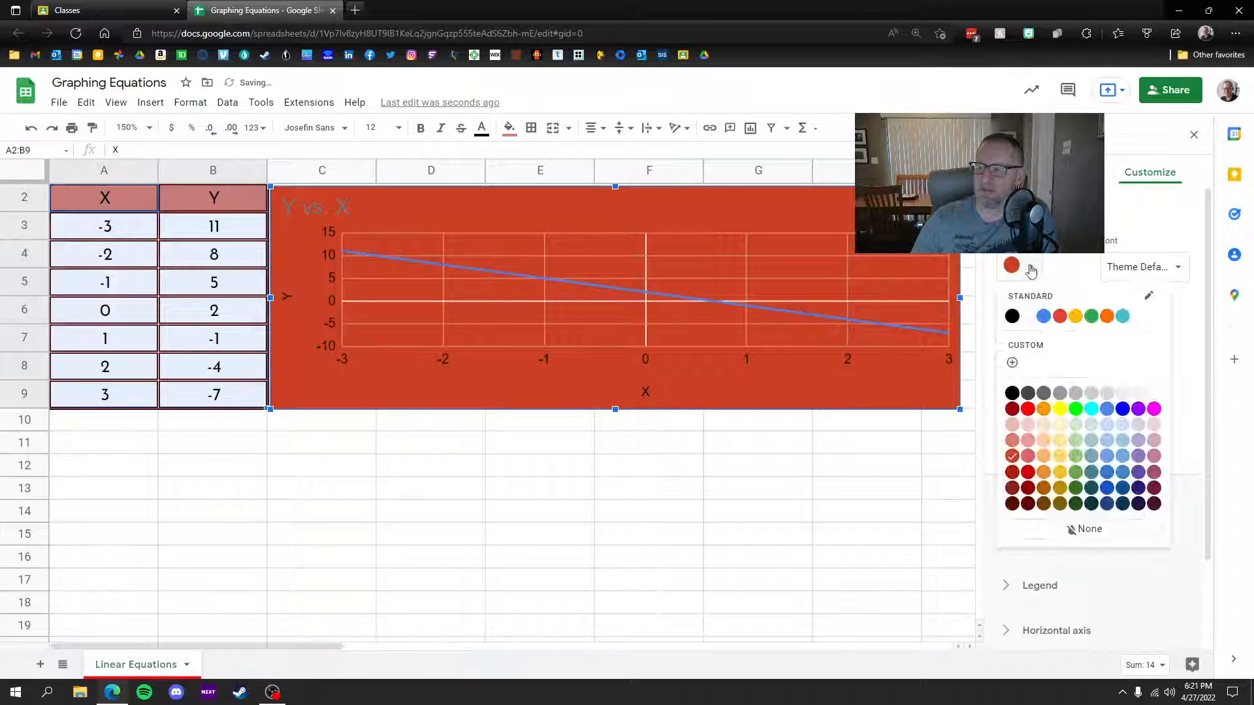
click(1017, 445)
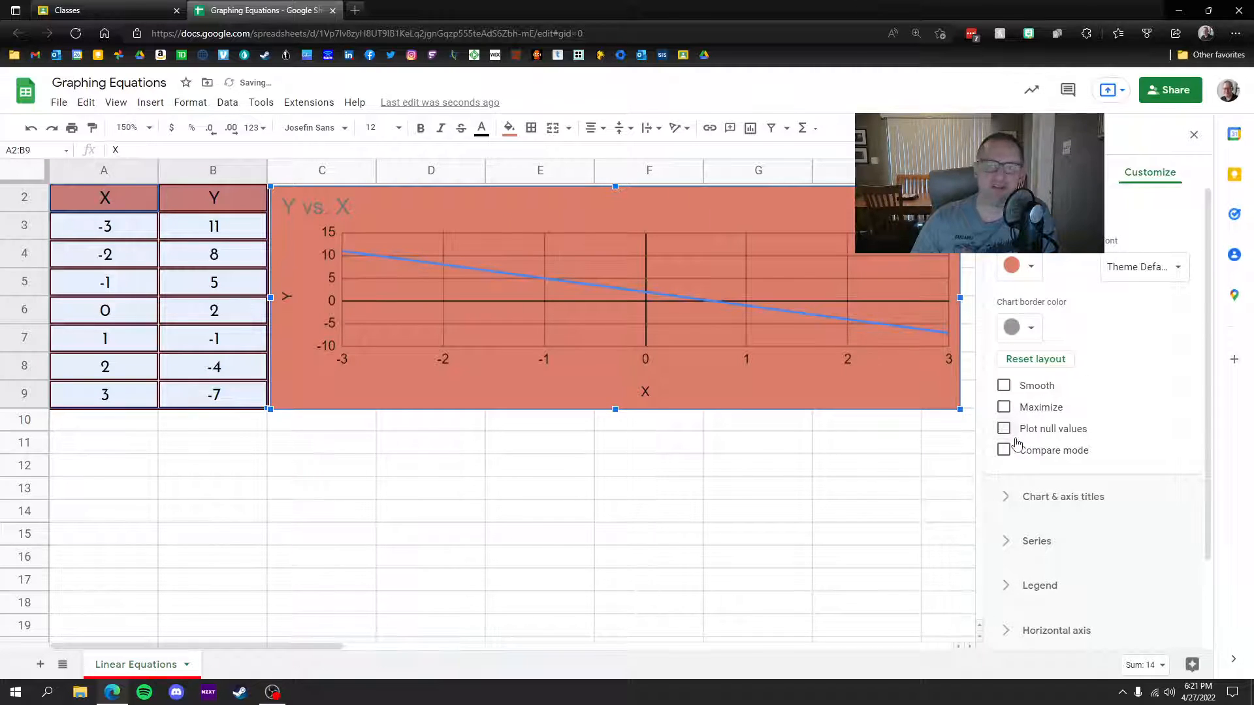
click(1164, 267)
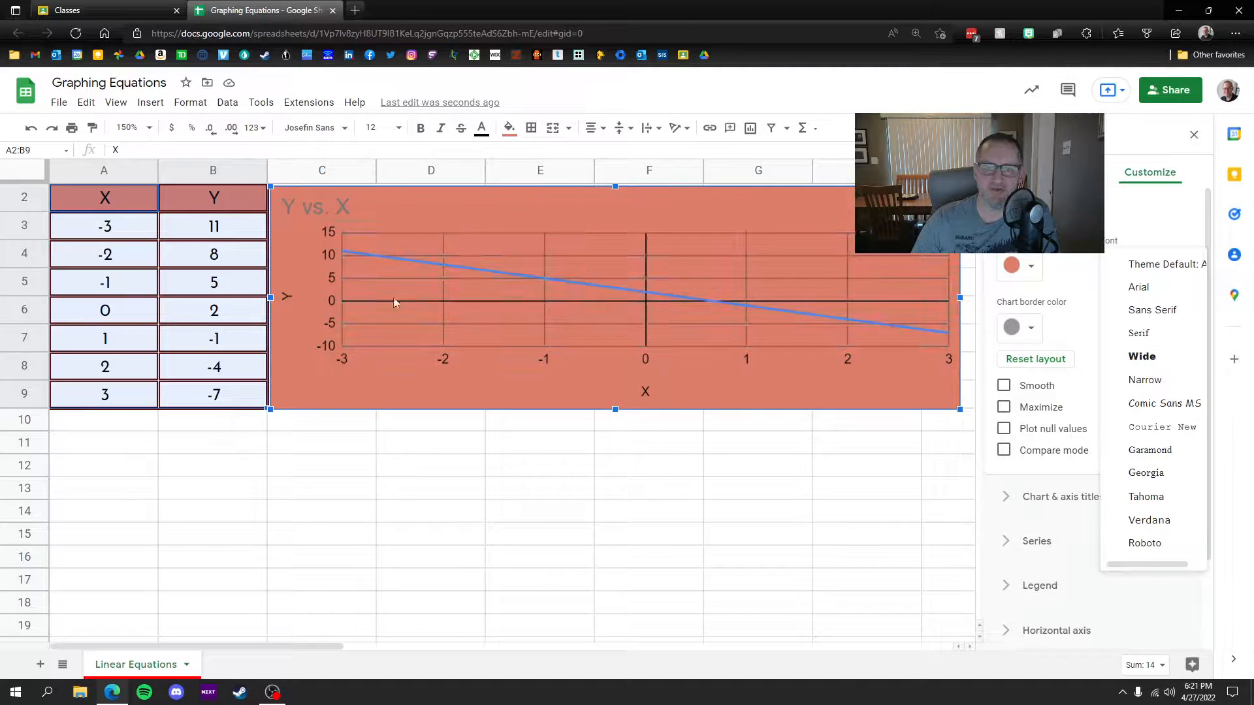
click(1142, 356)
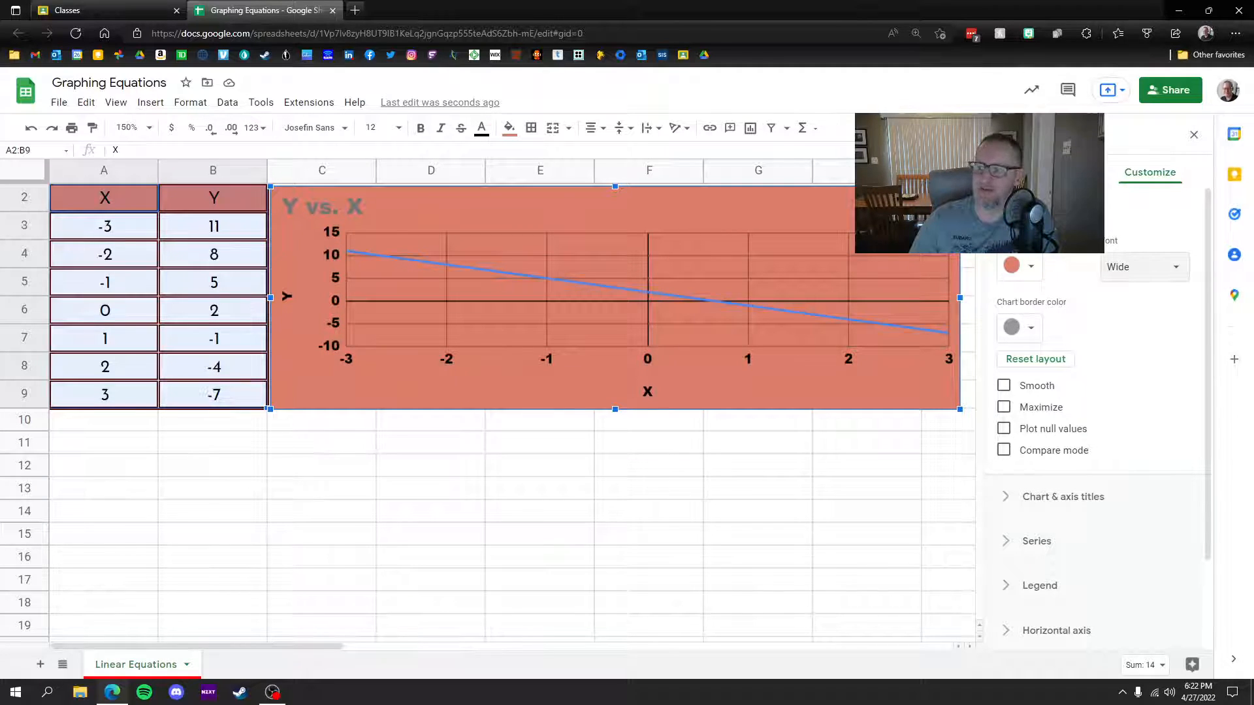
scroll(1015, 281, down, 4)
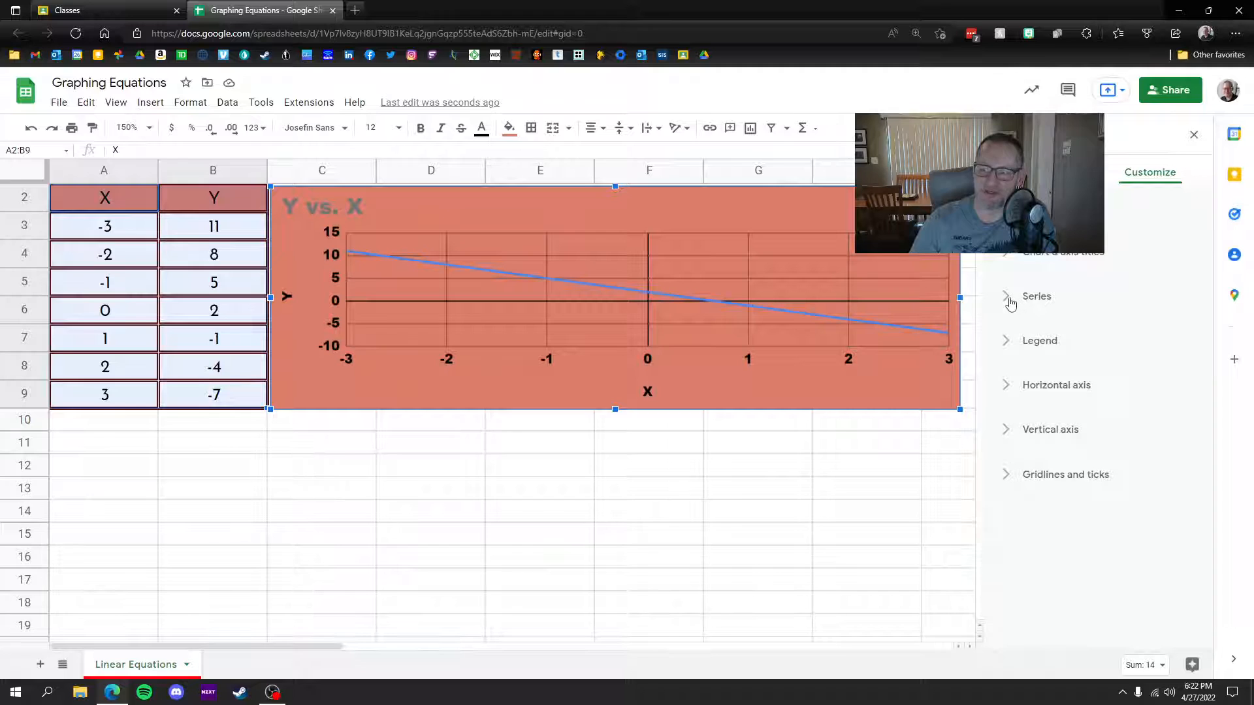
Step: Colour the Y series line dark red
click(1010, 302)
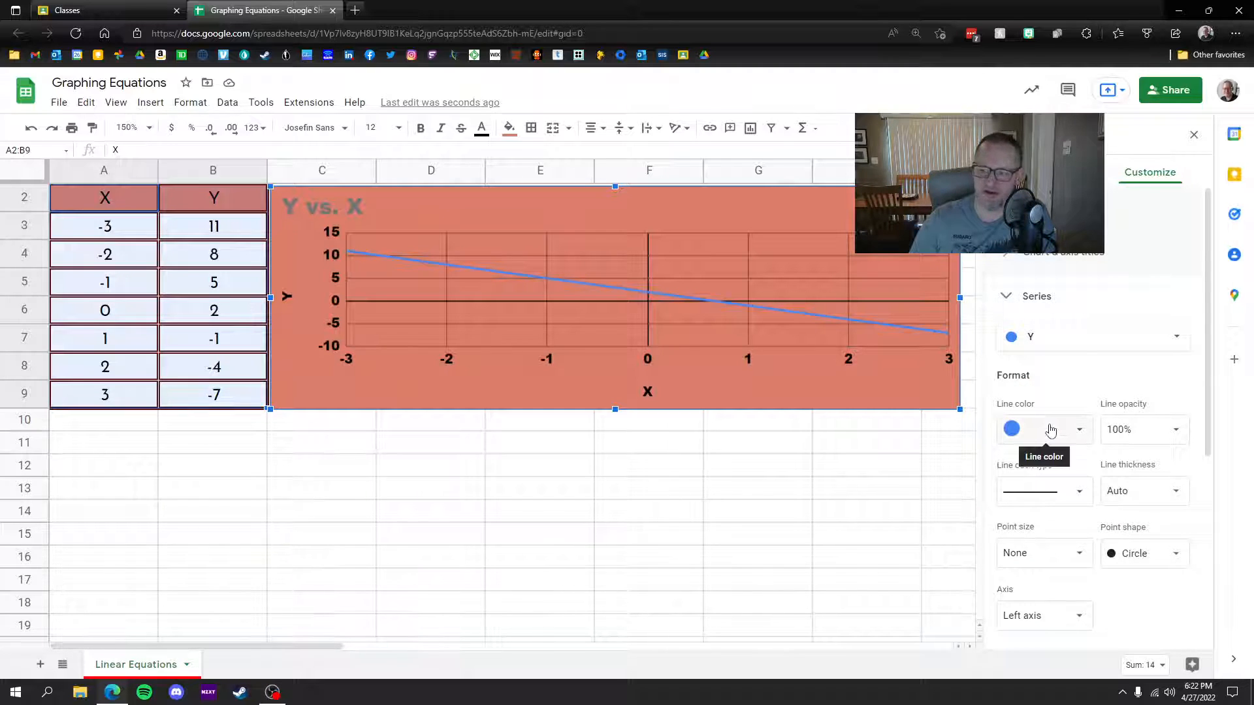
click(1050, 430)
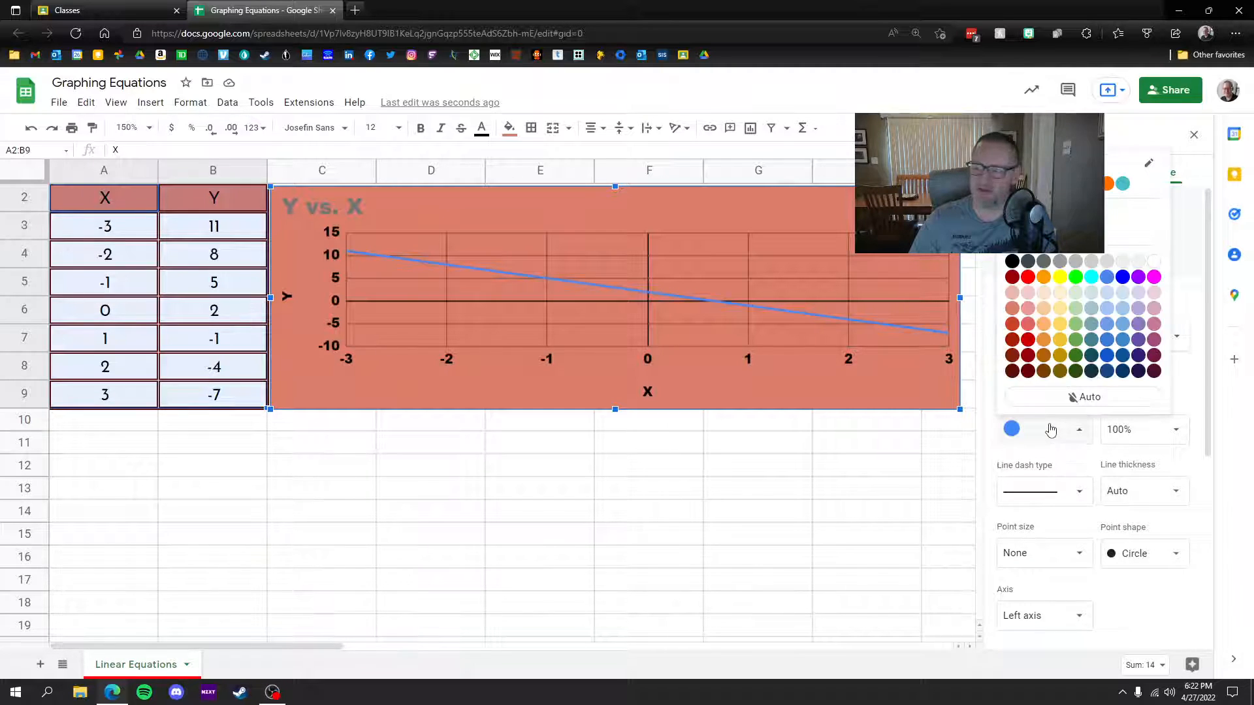
click(1012, 356)
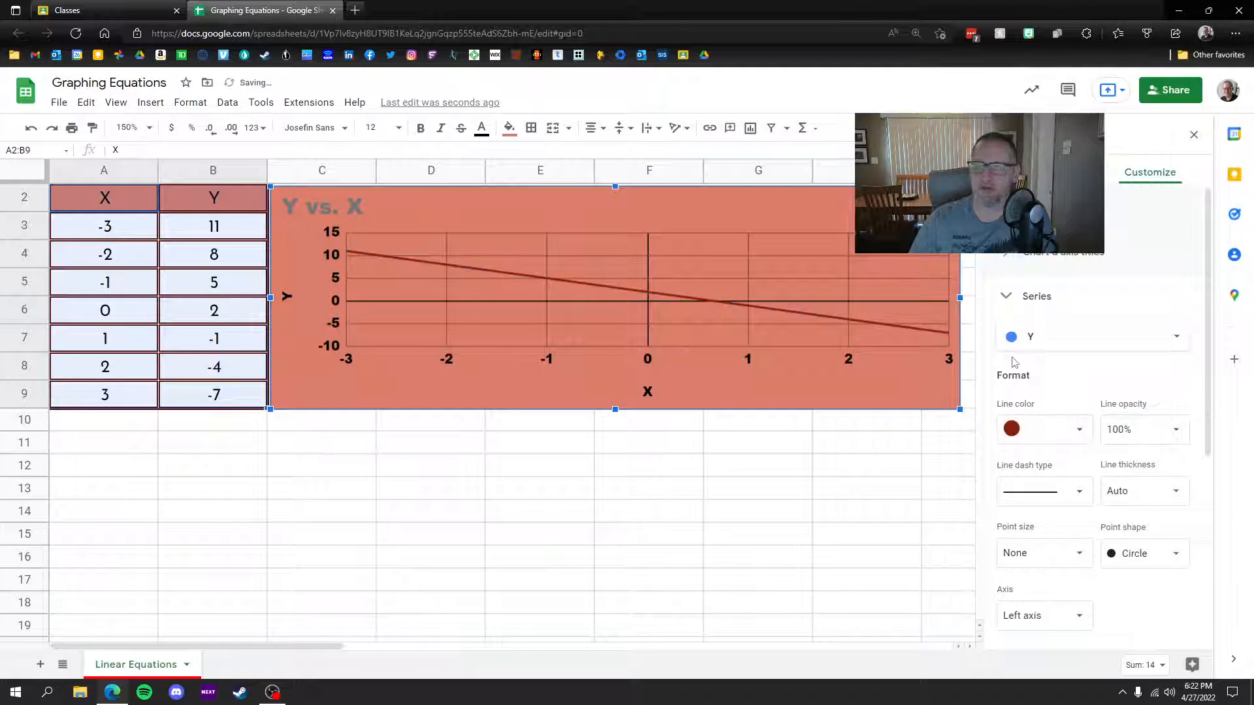
click(1022, 433)
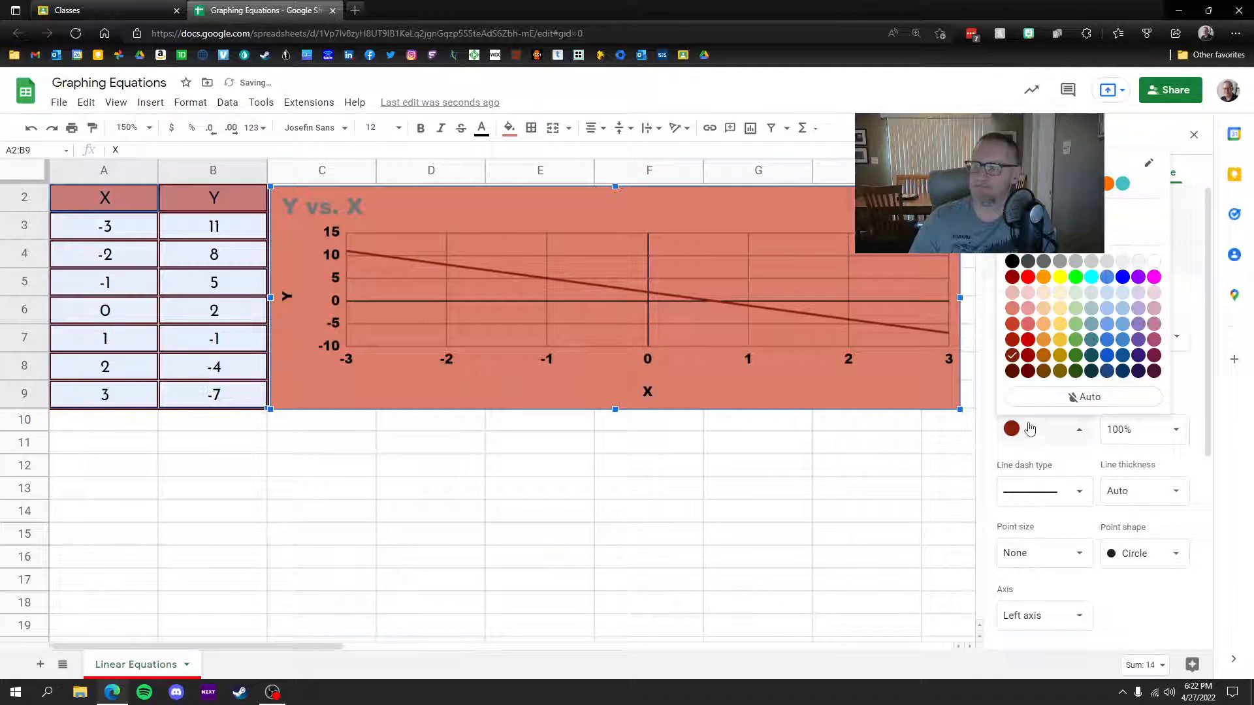
click(1015, 374)
click(1016, 436)
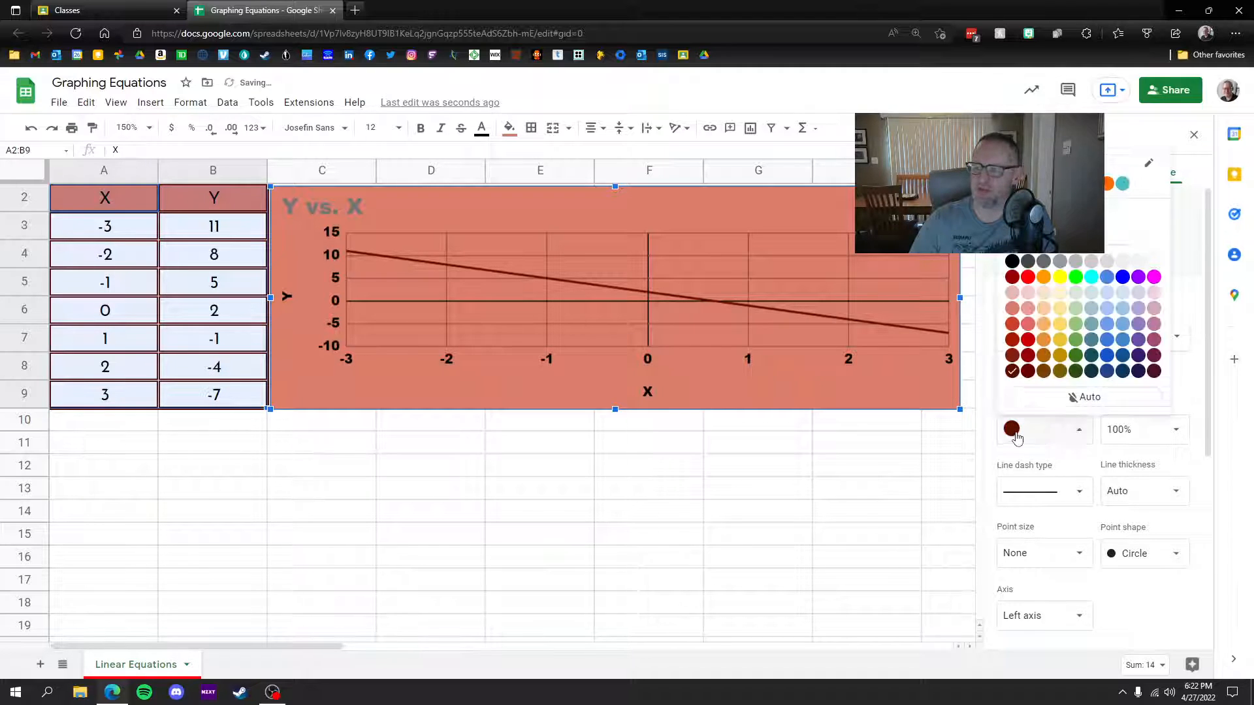
click(1013, 357)
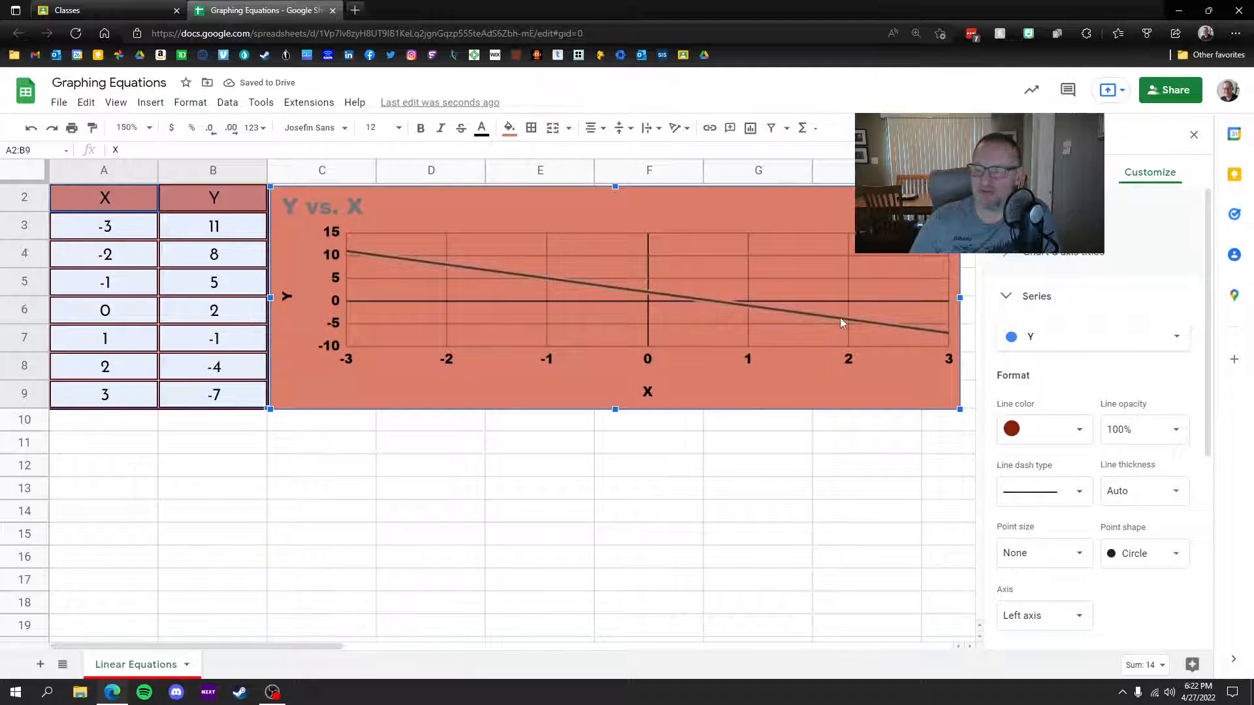
Step: Try dashed and dotted line styles, then keep the series line solid
click(1078, 499)
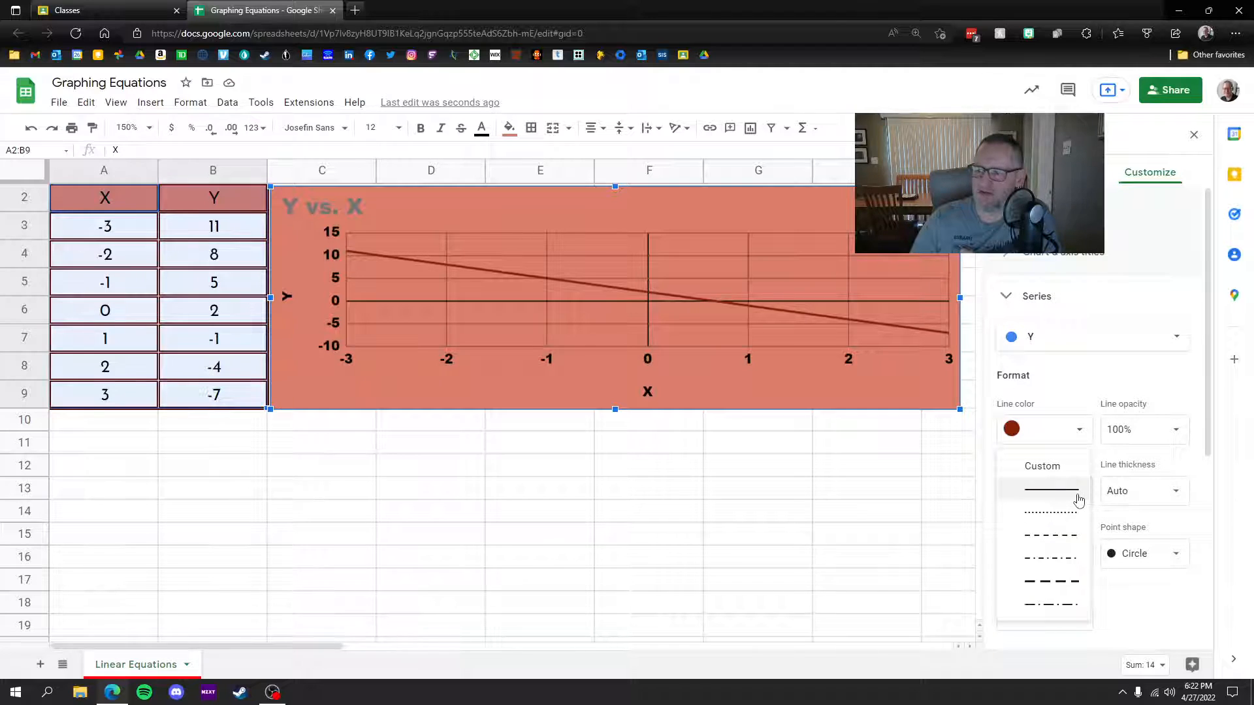
click(1063, 535)
click(1054, 491)
click(1053, 466)
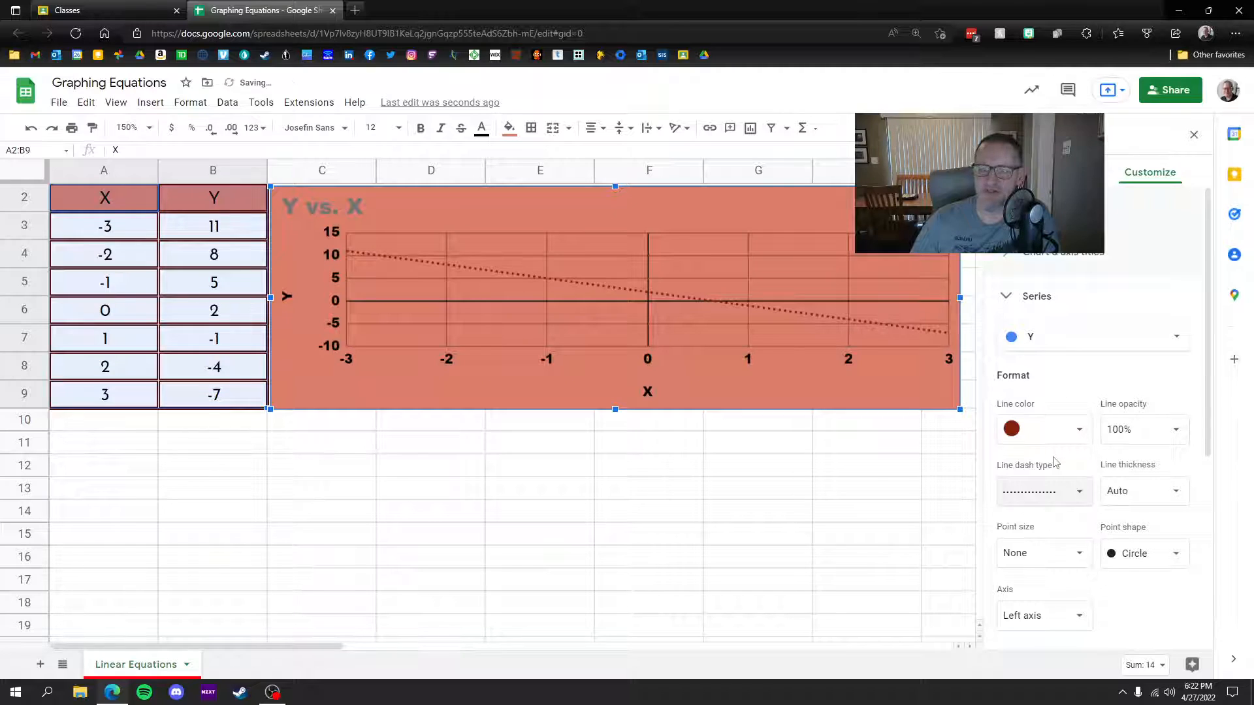
click(1052, 437)
click(1055, 443)
click(1065, 491)
click(1052, 465)
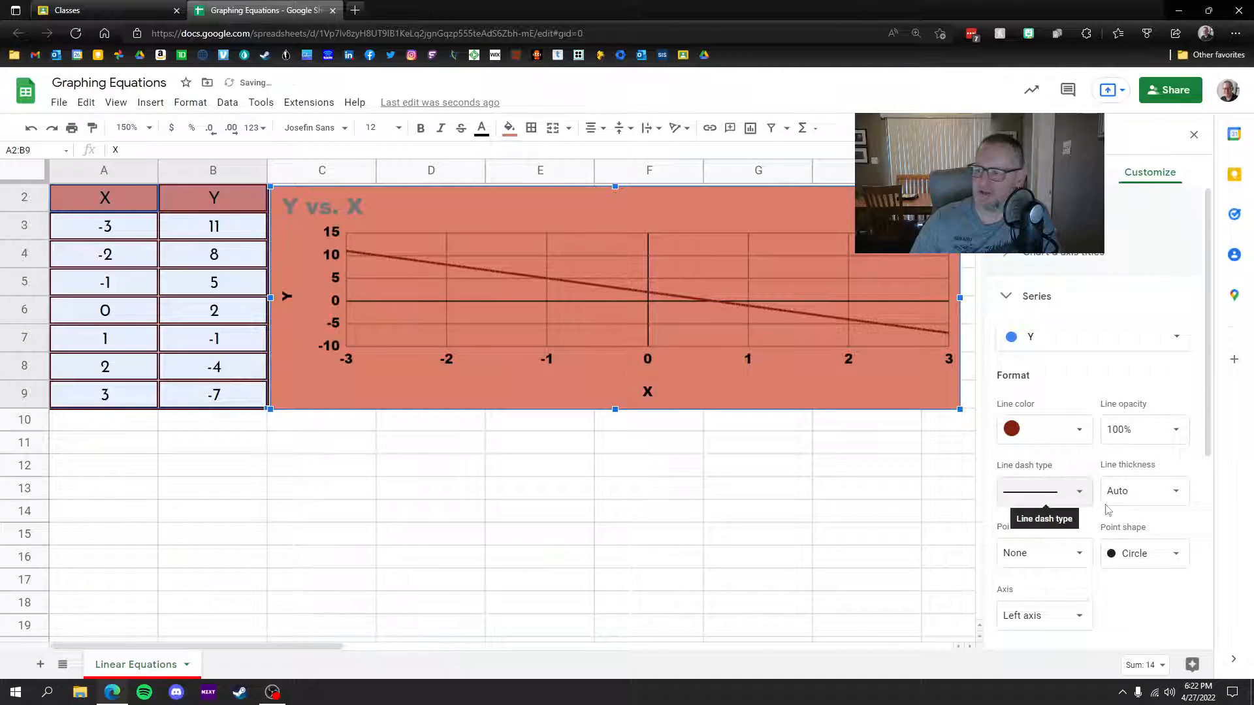
Step: Set the line thickness to 4px and add 14px circle points
click(1168, 497)
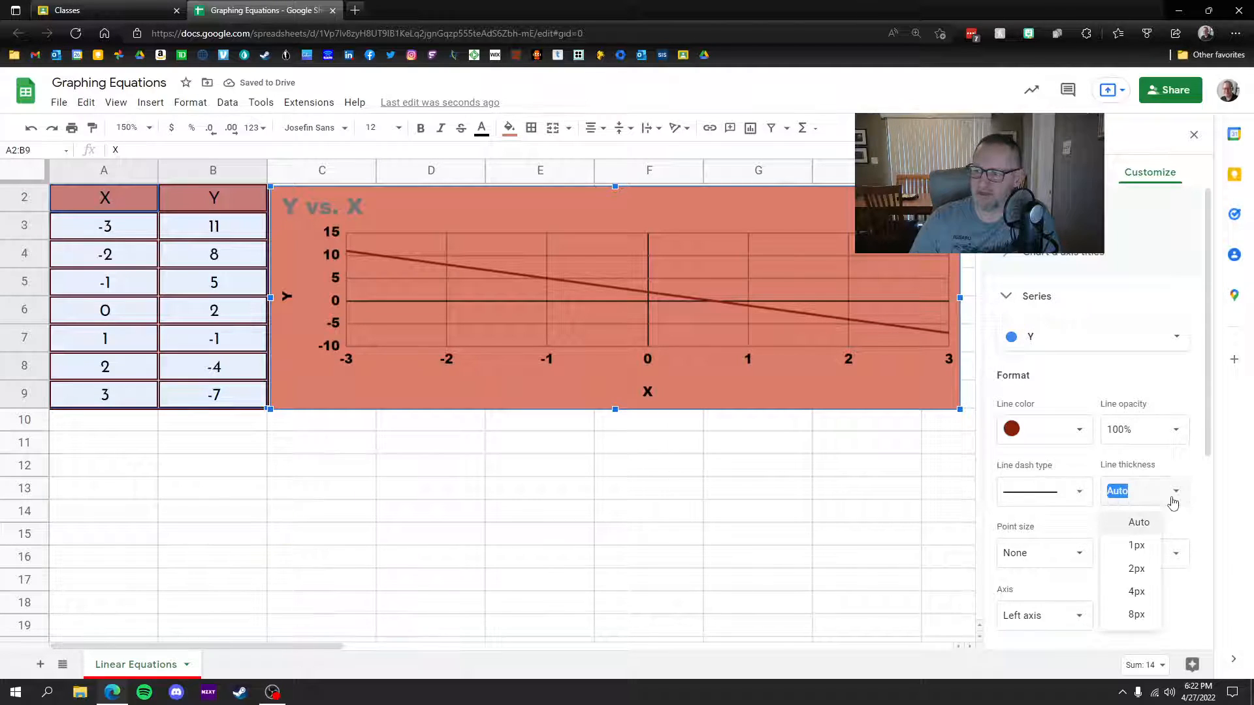
click(1136, 592)
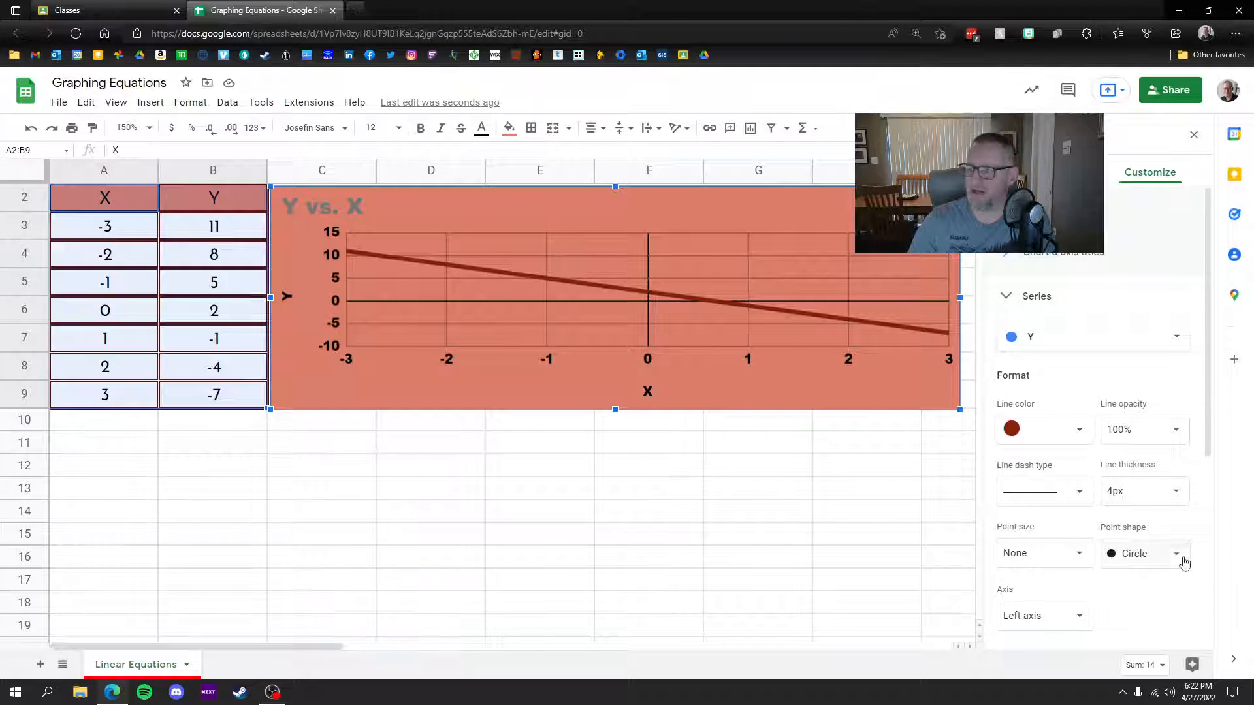
click(1162, 560)
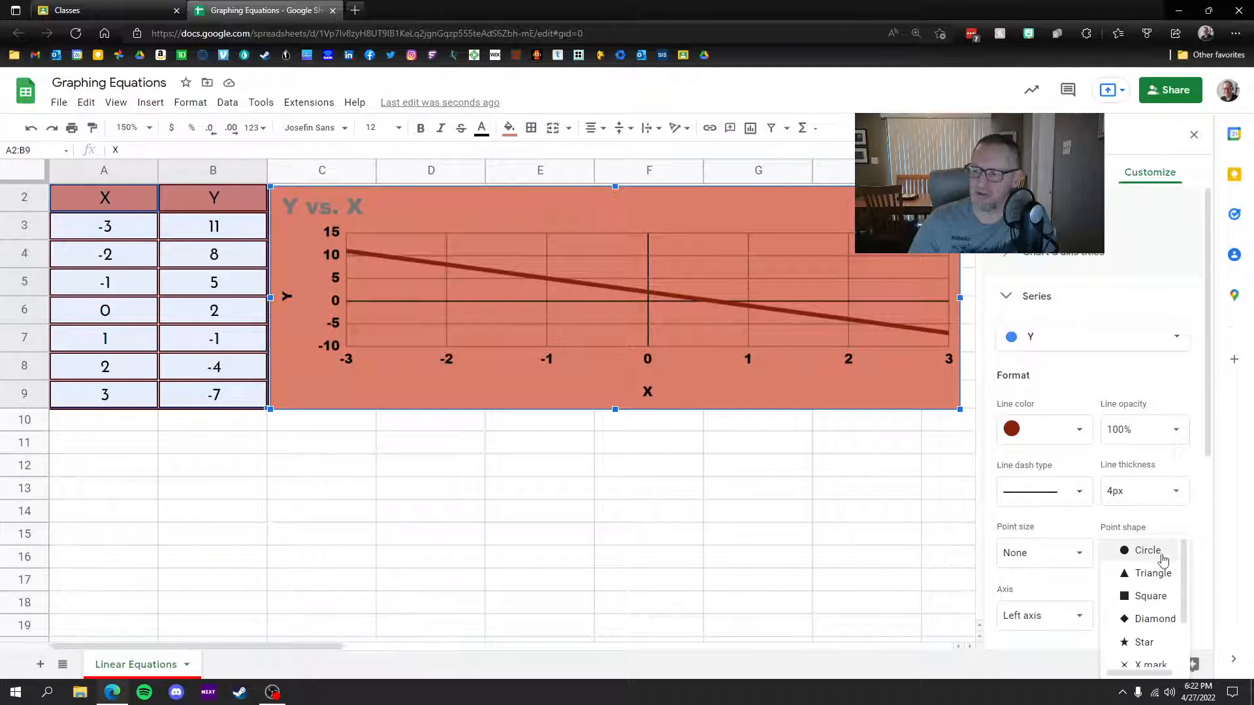
scroll(1153, 627, down, 2)
scroll(1152, 628, up, 3)
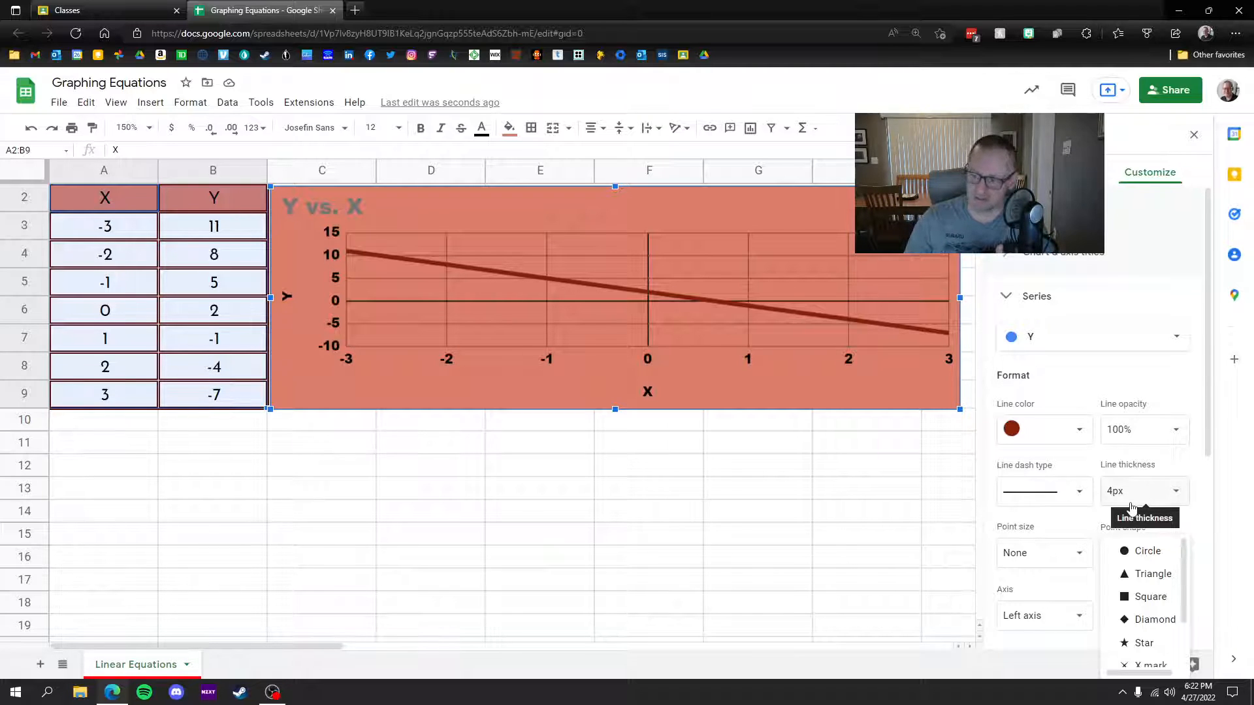
click(1081, 560)
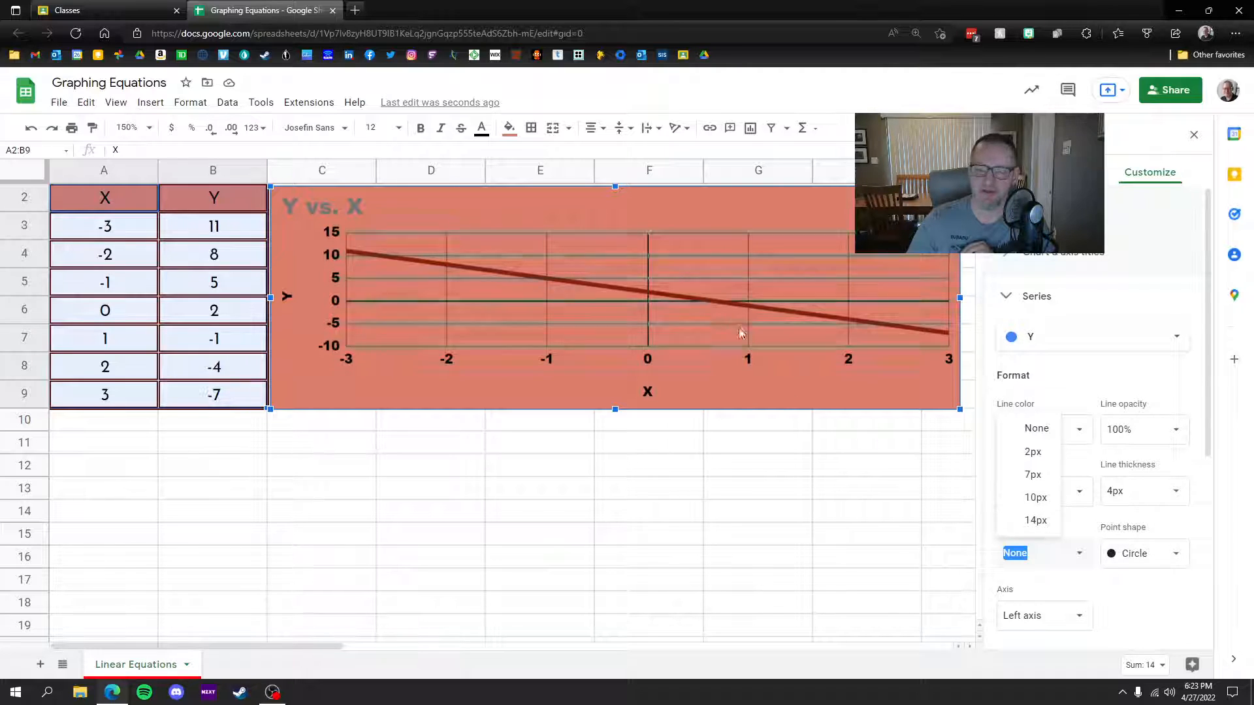
click(1035, 520)
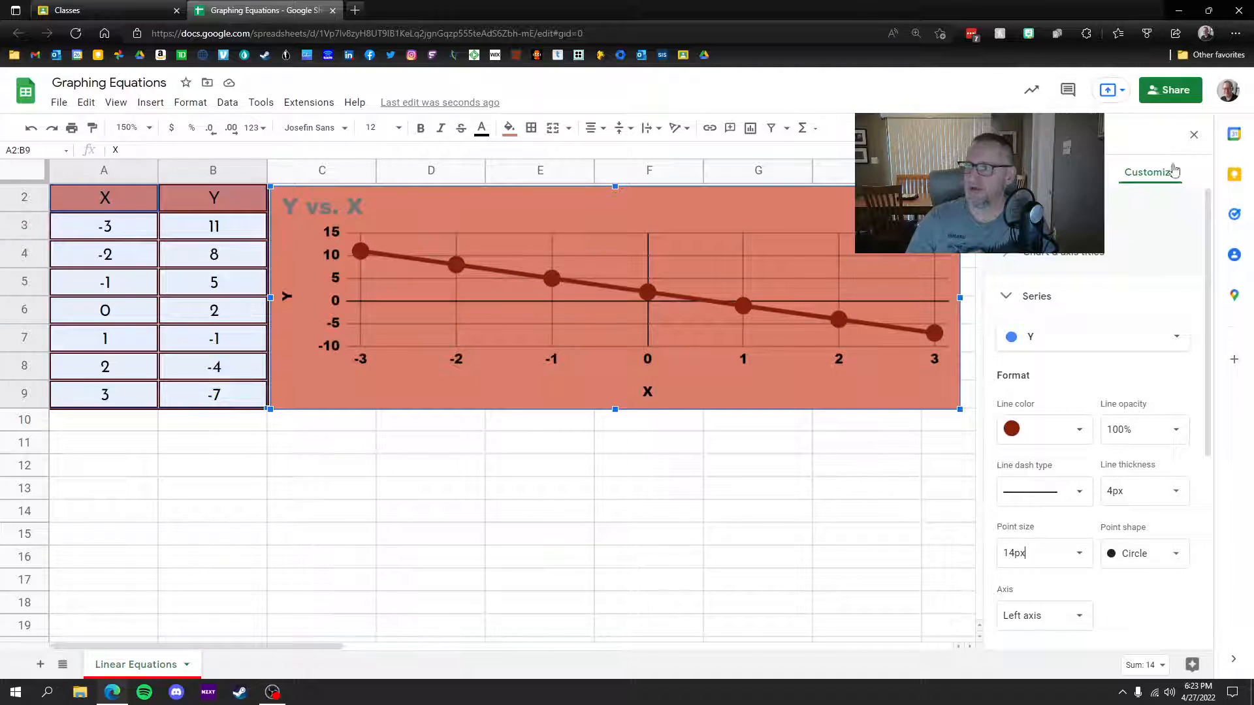
Step: Close the chart editor and fill the data rows A3:B9 light red
click(1193, 135)
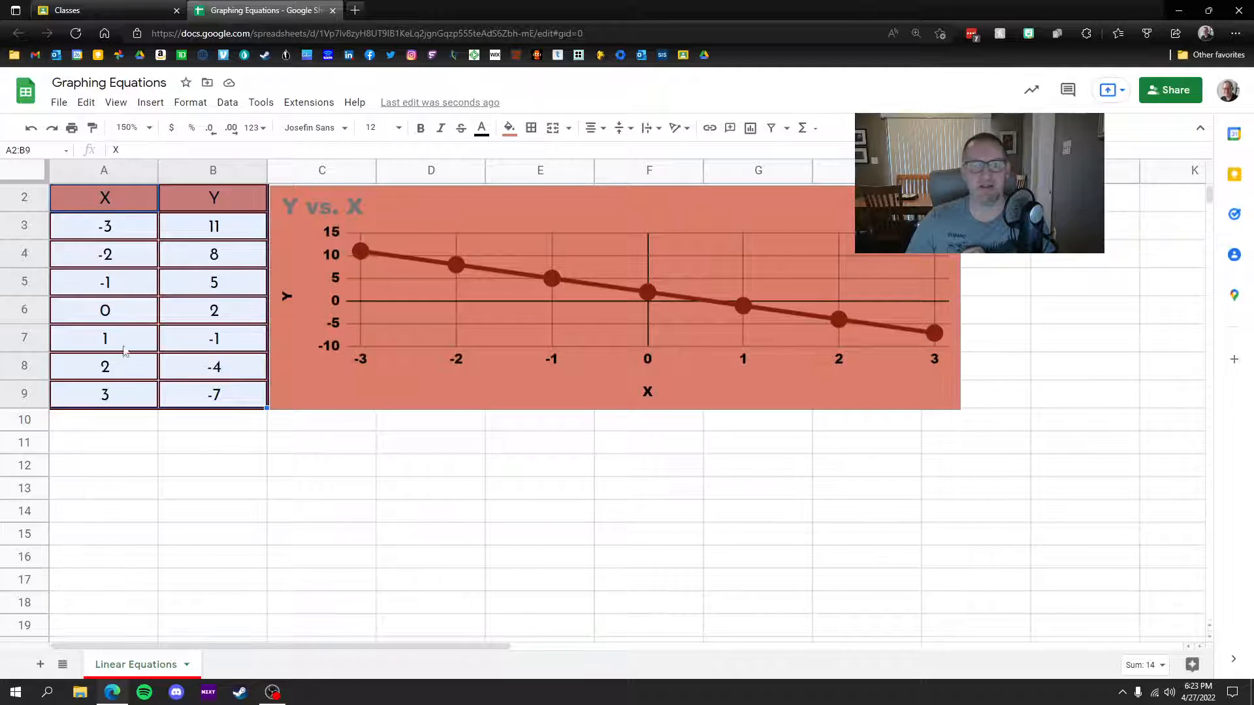
drag(92, 236, 213, 393)
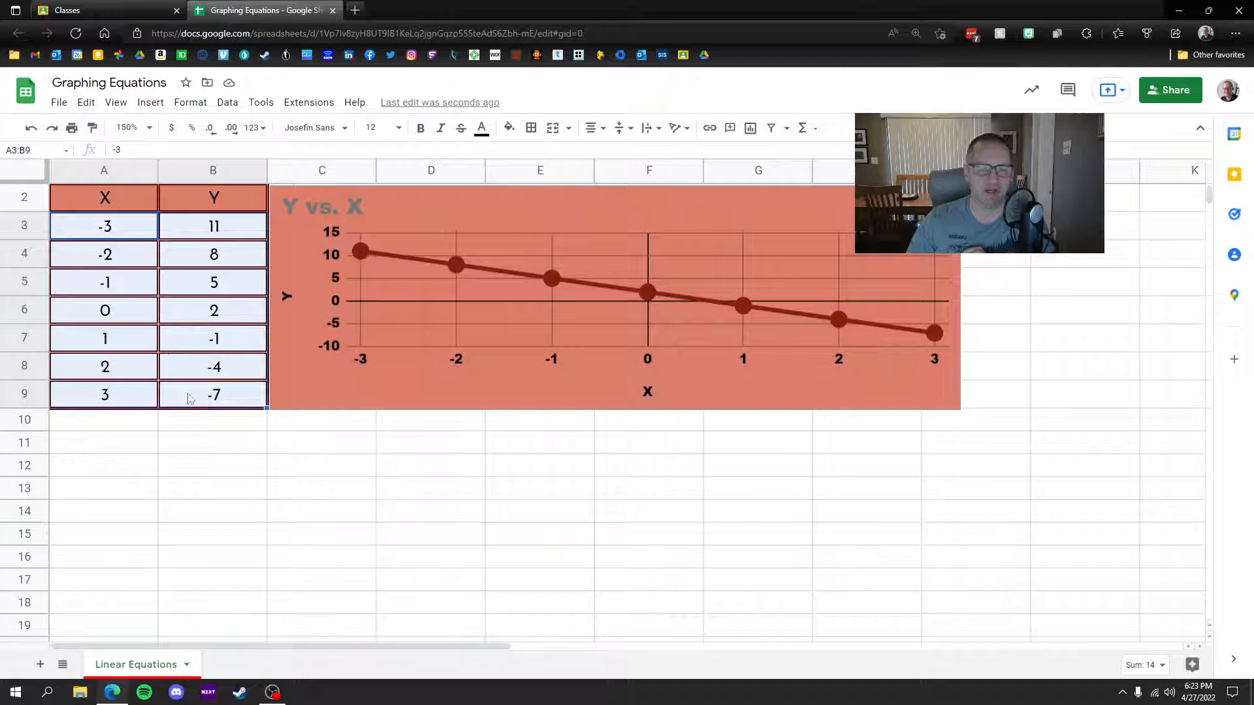
click(509, 127)
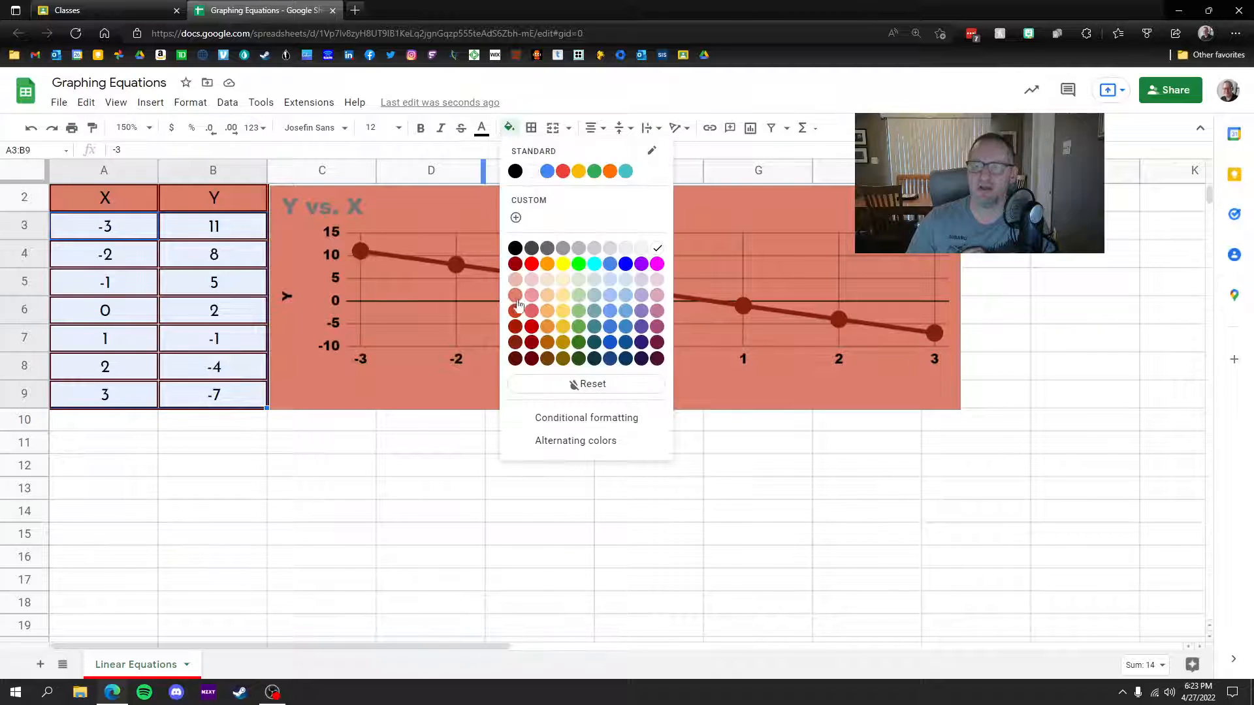
click(515, 280)
click(501, 474)
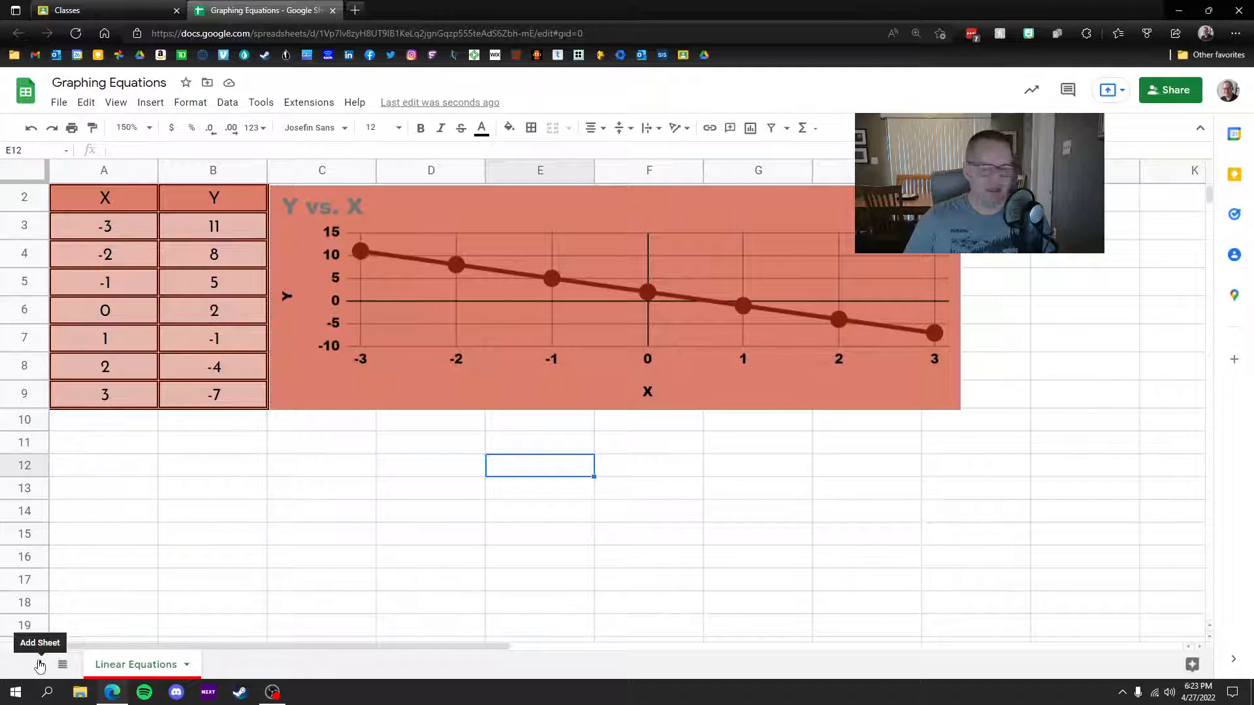
Step: Add a new sheet and rename it 'Exponential Equations'
click(40, 664)
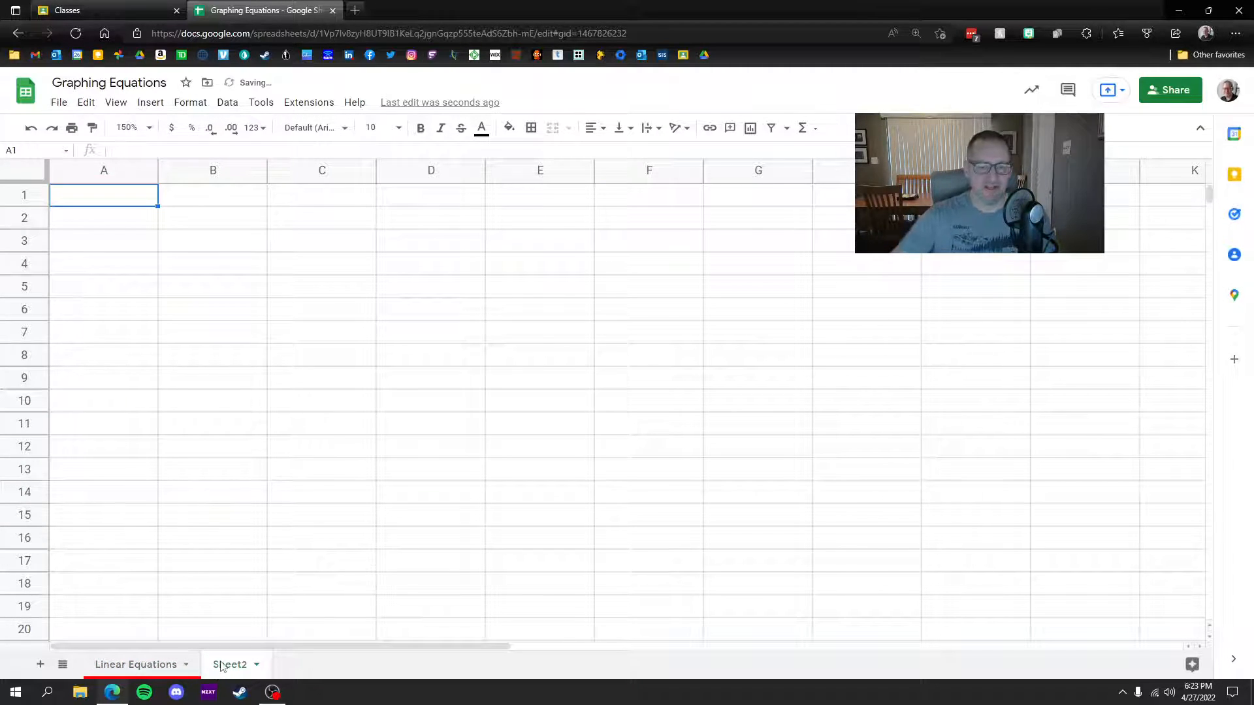
click(132, 667)
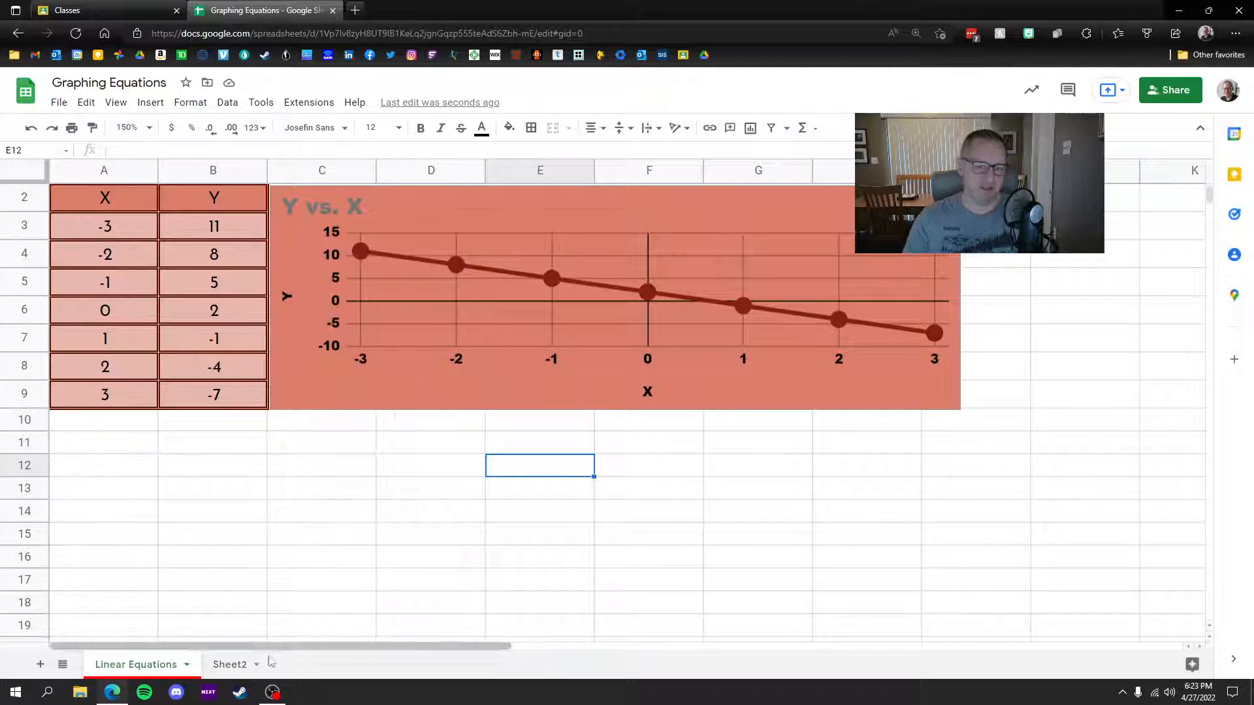
click(242, 667)
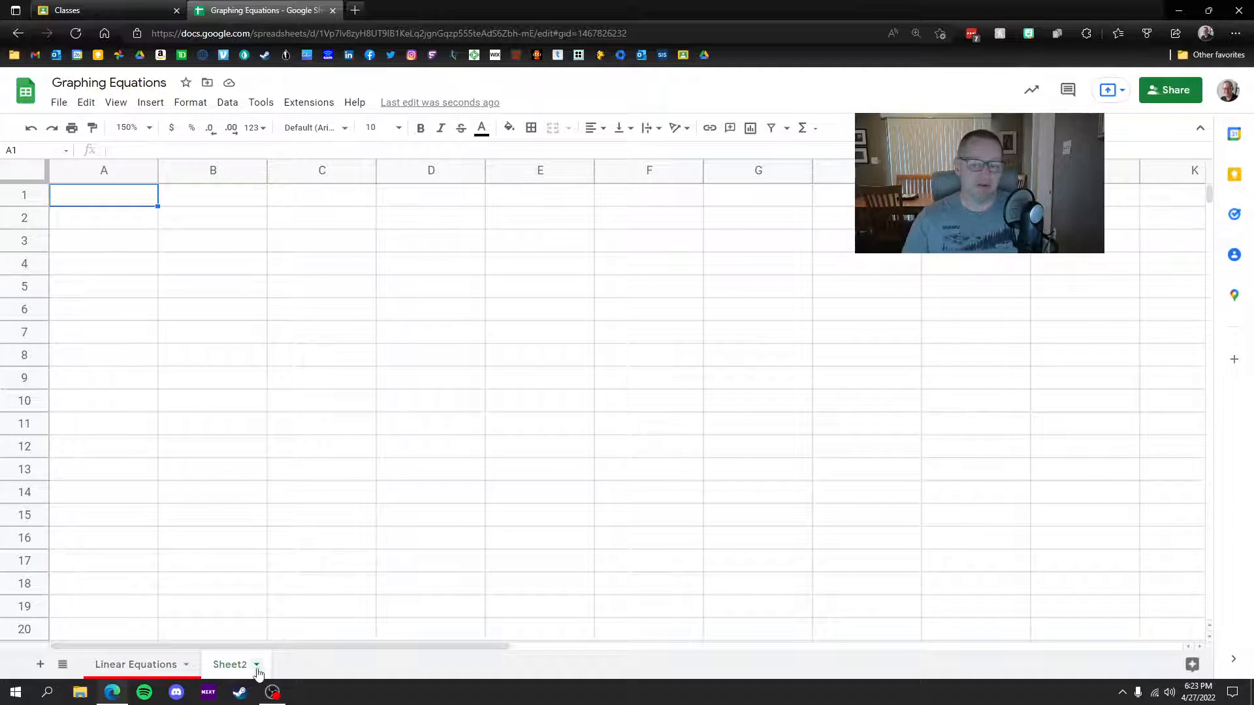
click(257, 666)
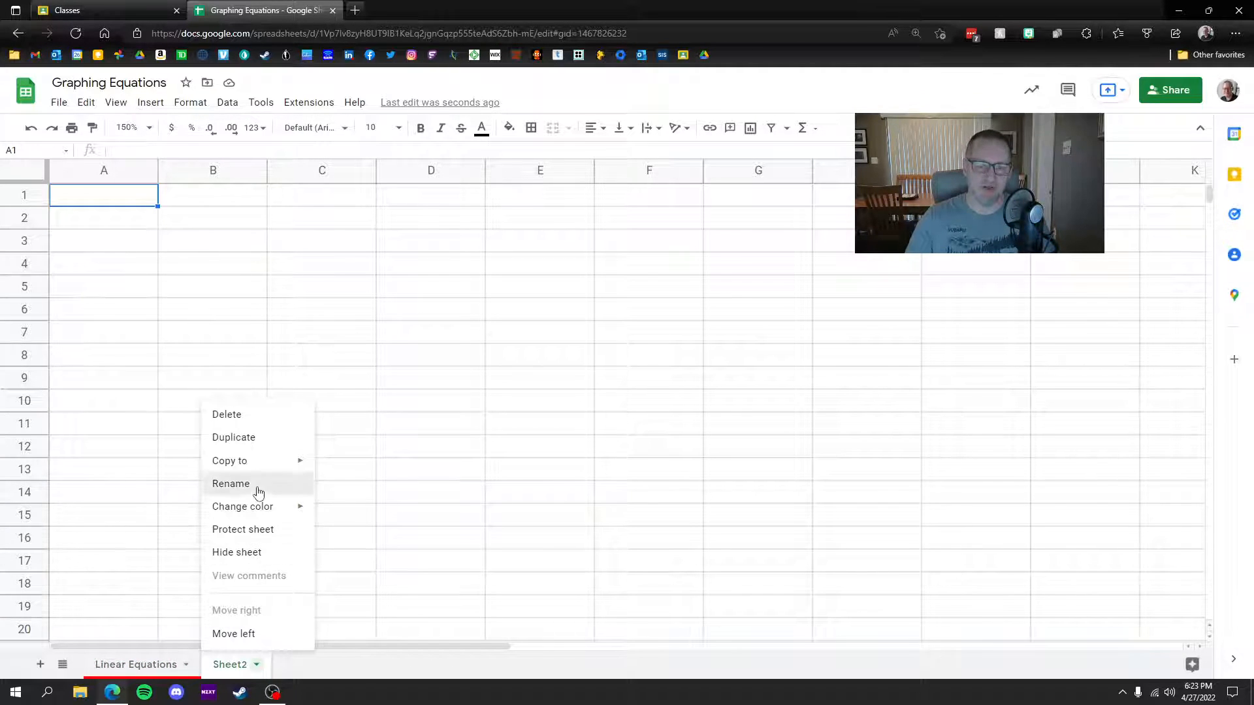
click(231, 485)
text(Ex)
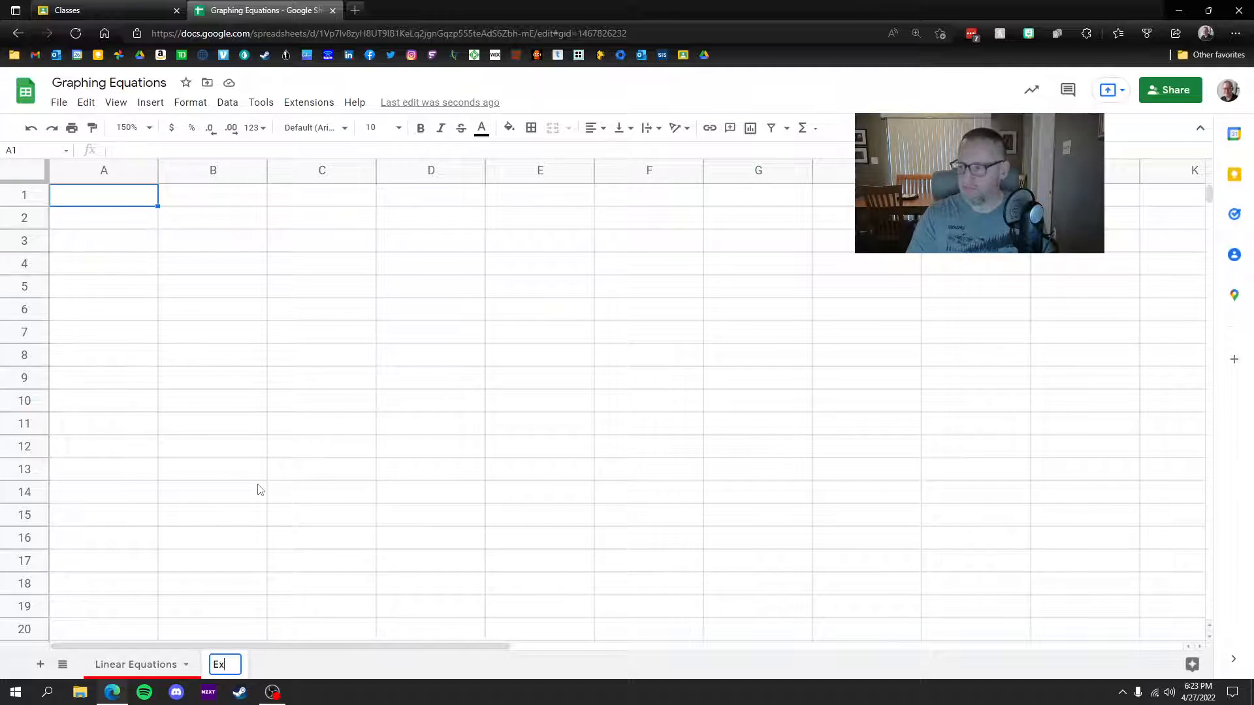
text(ponential )
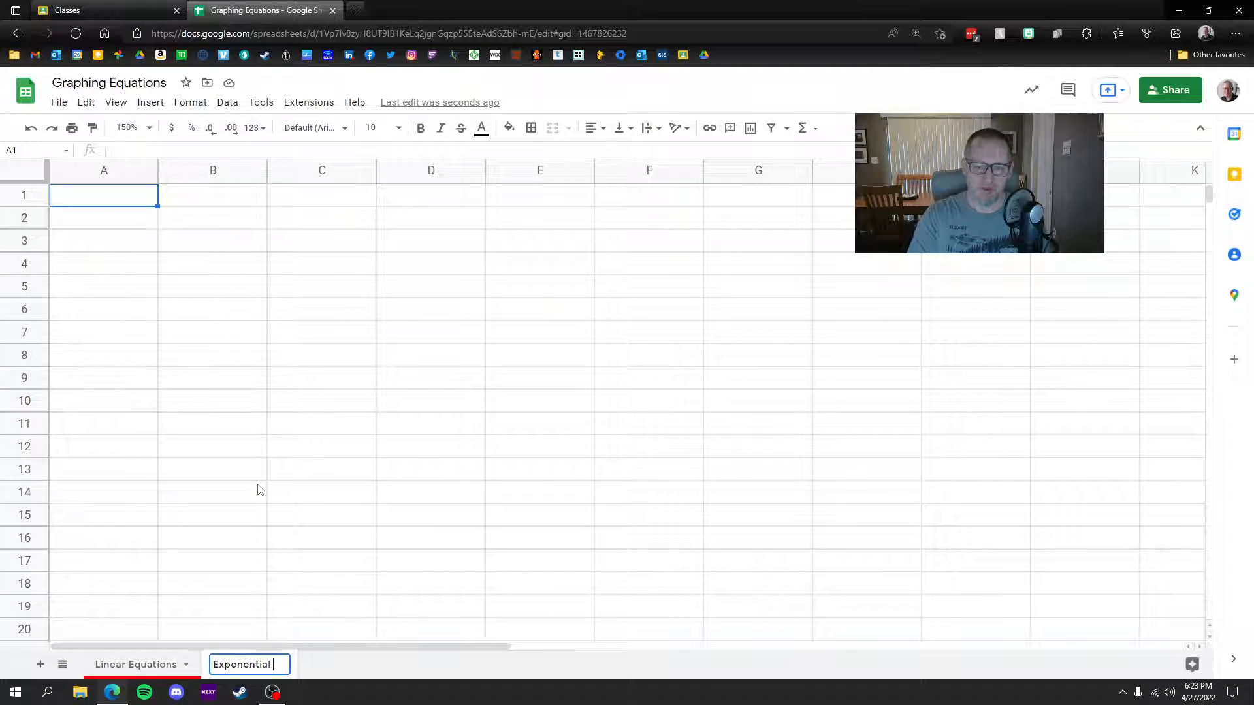
text(Equation)
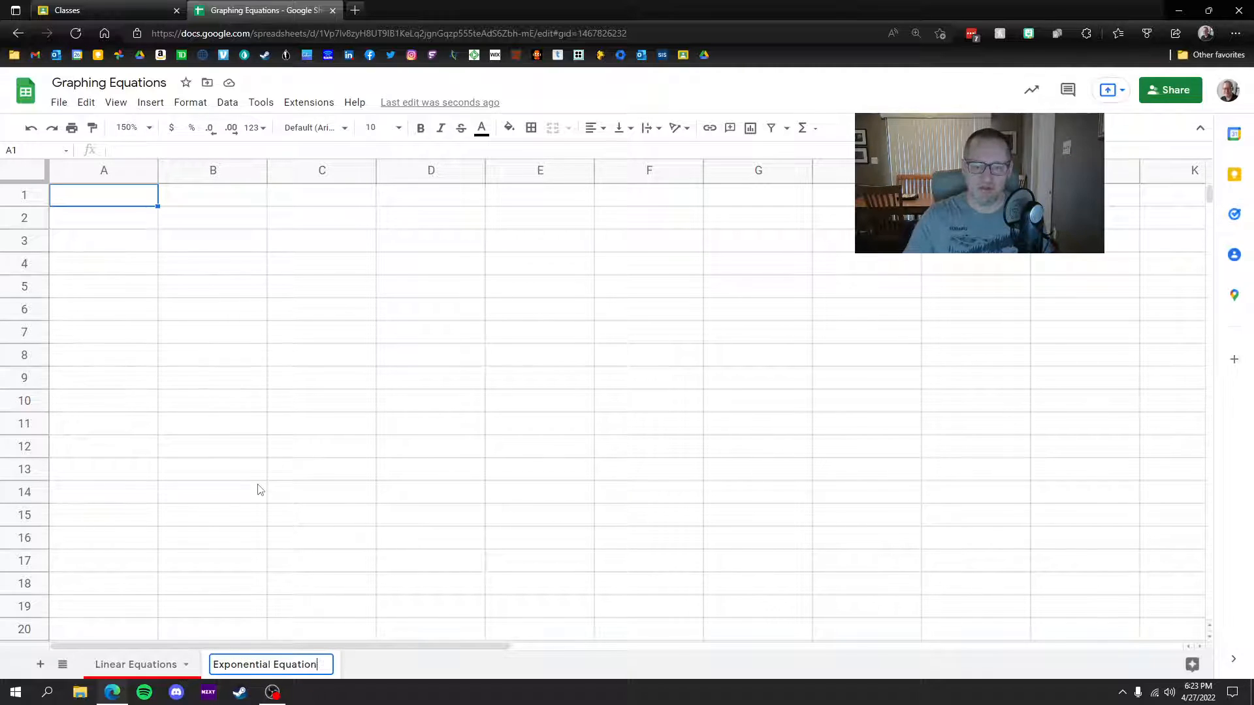
text(s)
key(Return)
Step: Colour the Exponential Equations tab green and return to Linear Equations
click(331, 664)
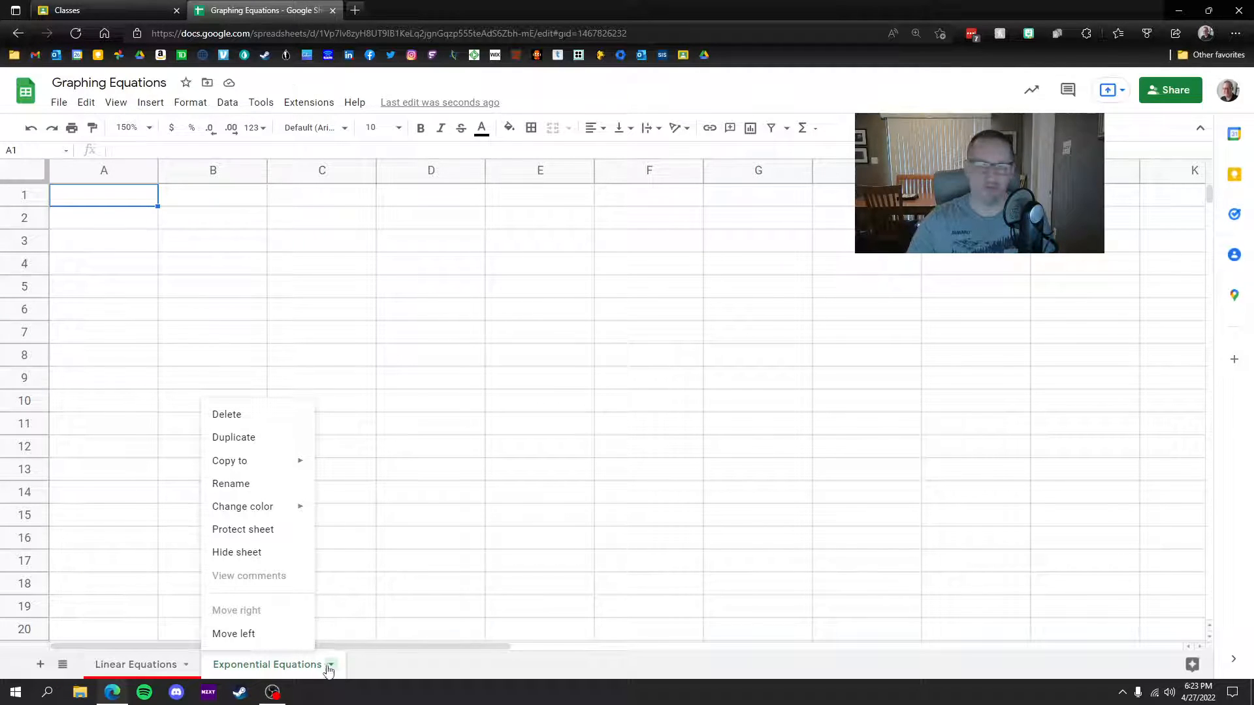
mouse_move(255, 506)
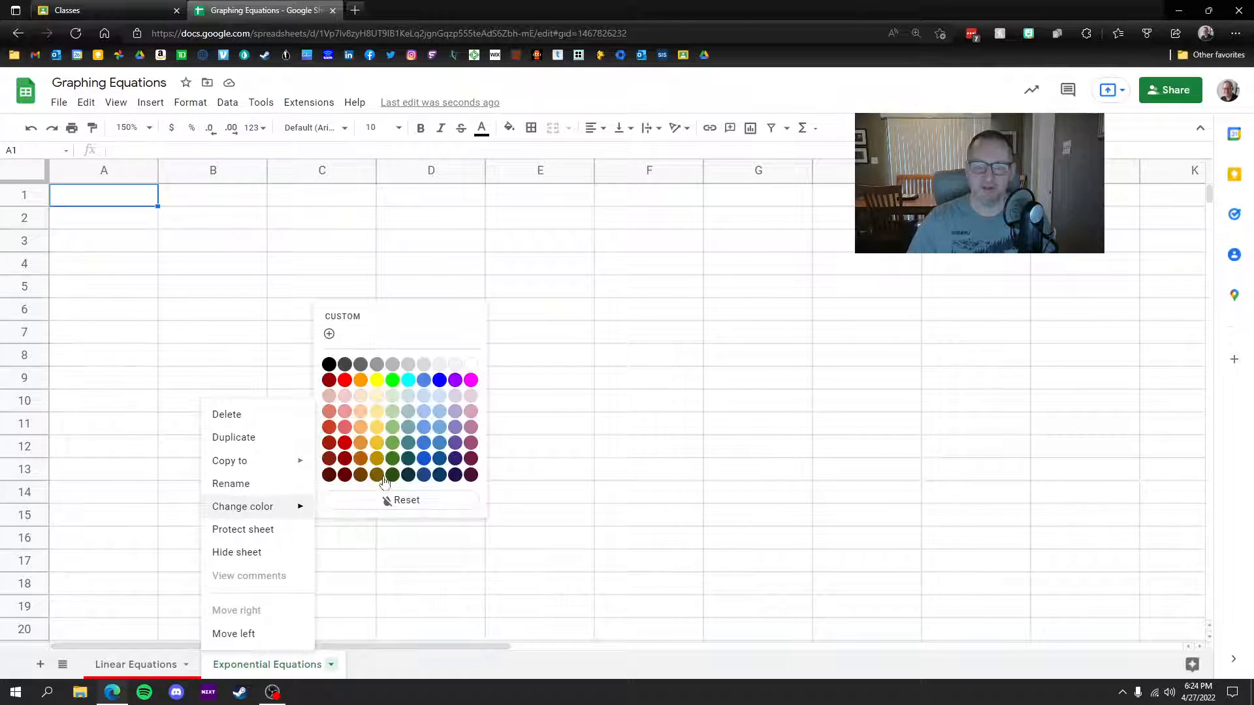
click(392, 380)
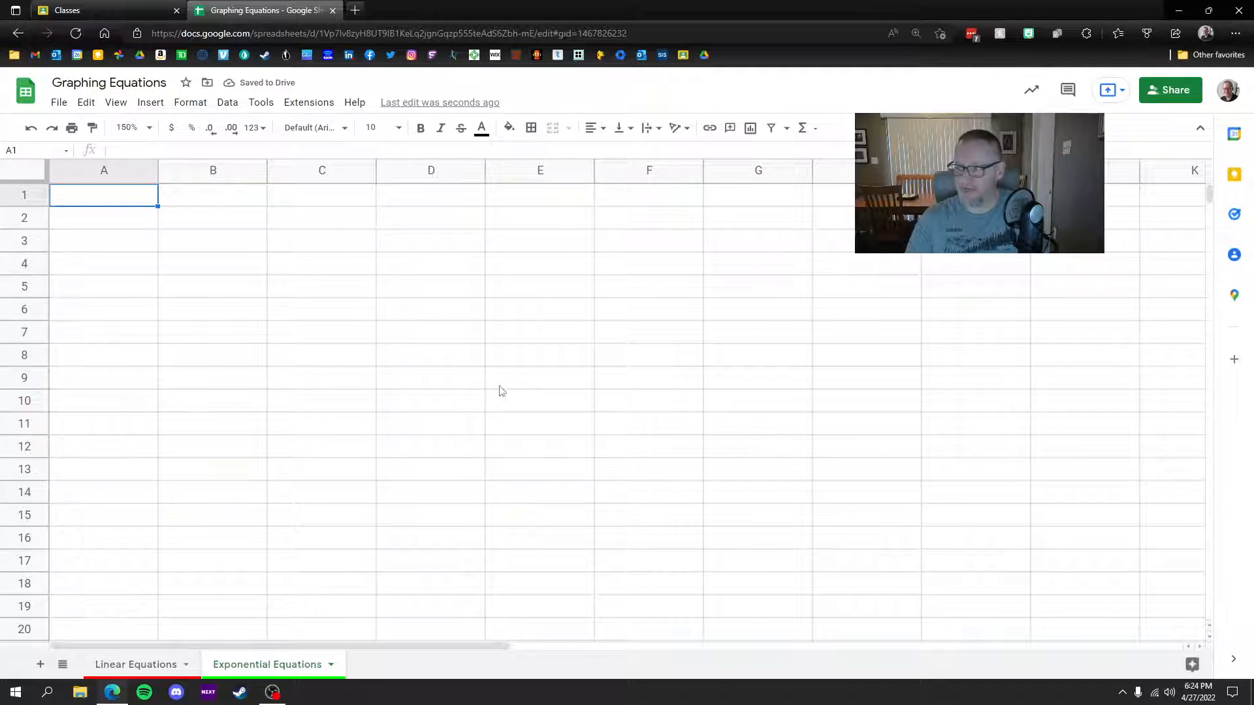
click(150, 665)
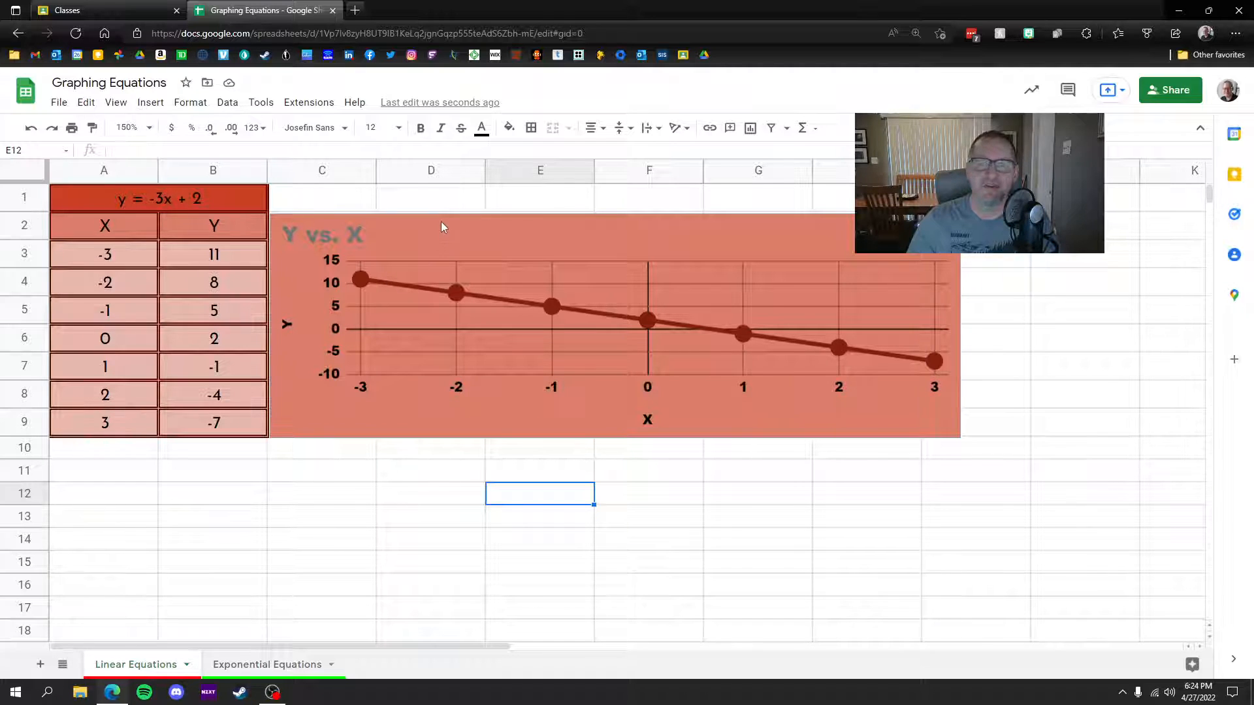
Step: Align the chart with table rows 1 to 9 and copy A1:B9
drag(442, 241, 449, 213)
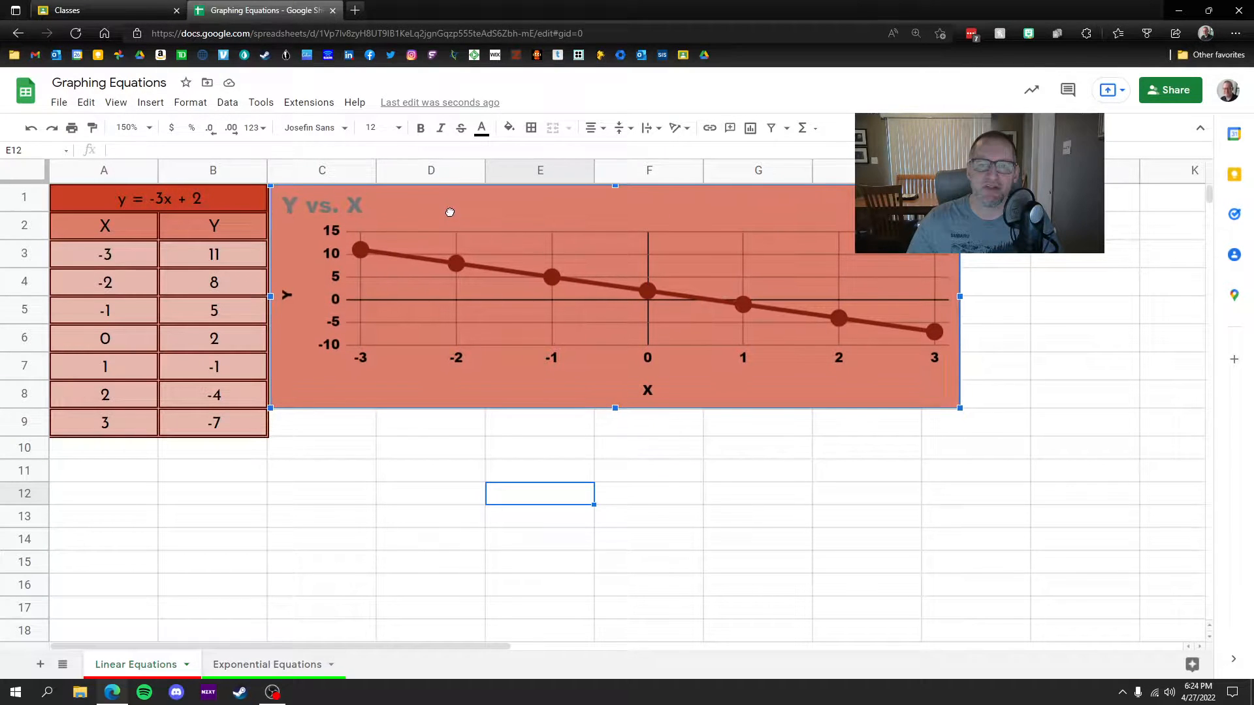
drag(616, 406, 612, 439)
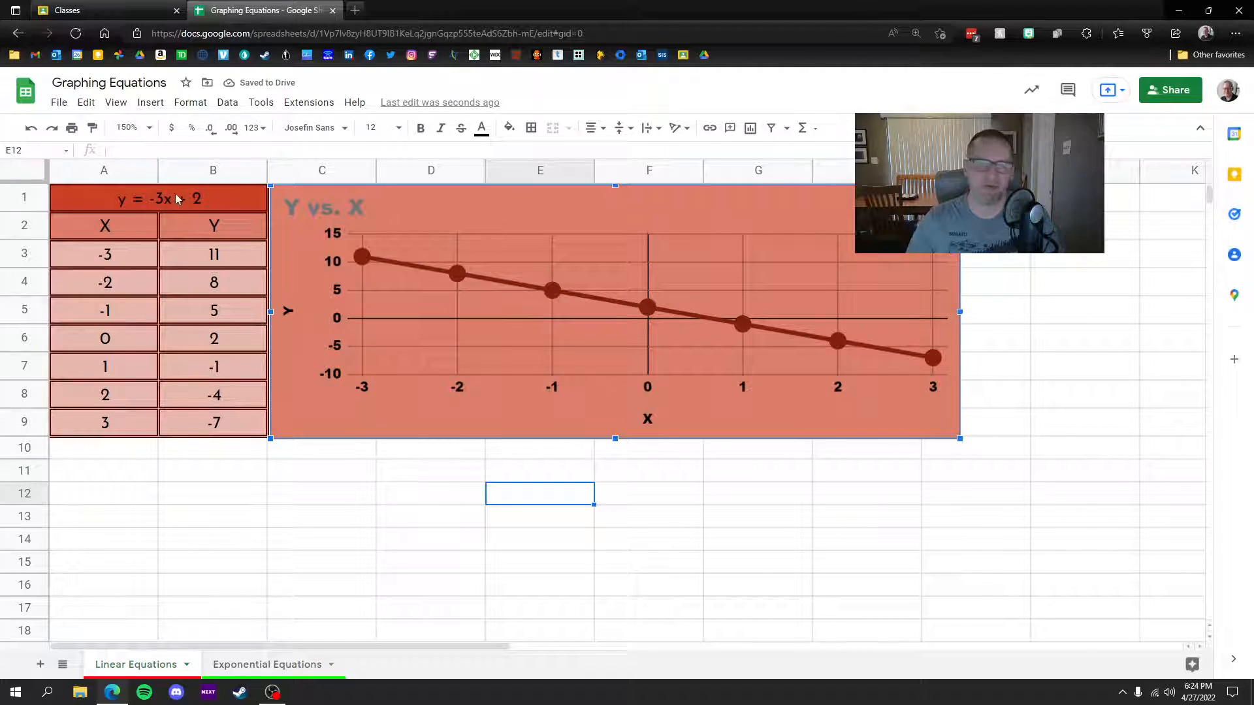
click(282, 500)
drag(68, 197, 225, 423)
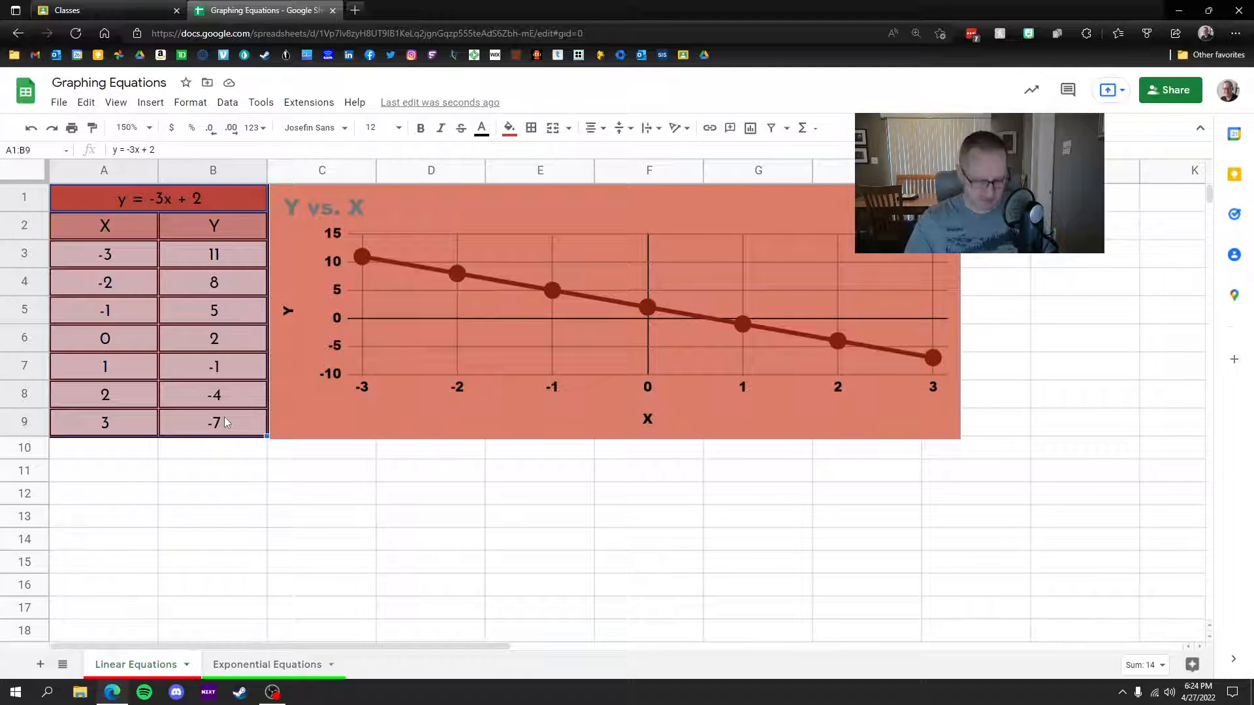
key(ctrl+c)
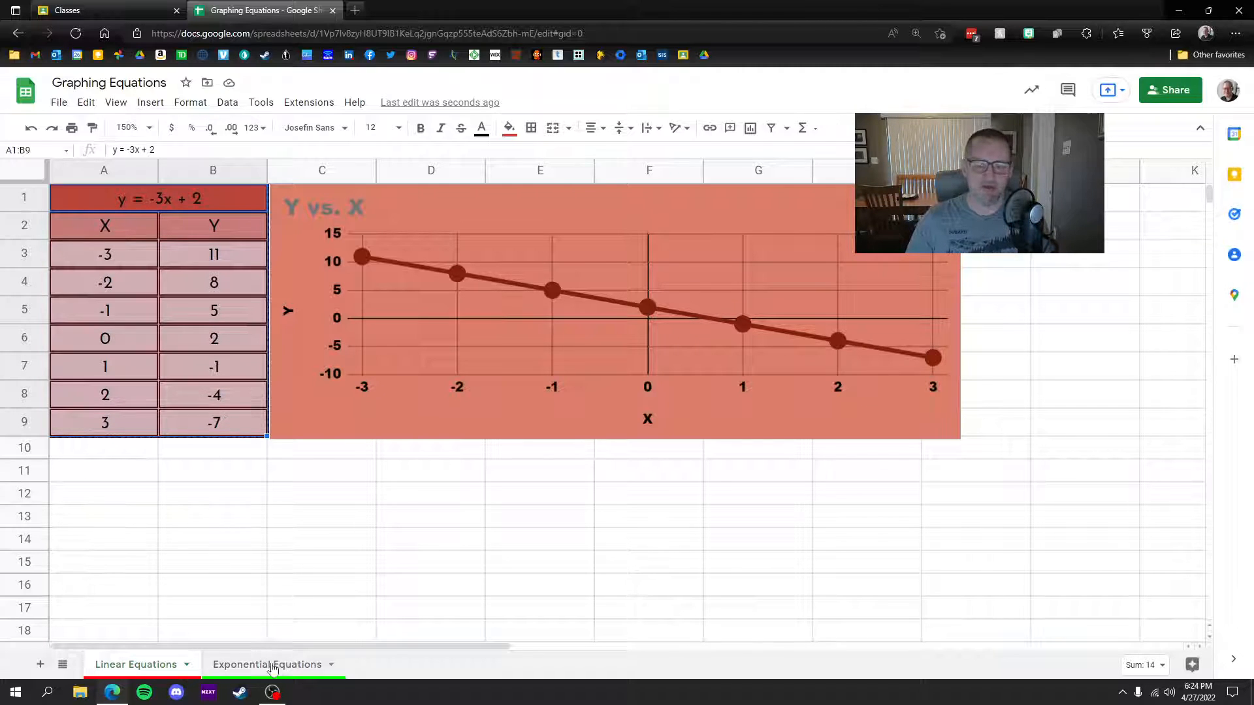
Step: Paste the table into Exponential Equations, fill the title dark green and the X/Y headers green
click(263, 663)
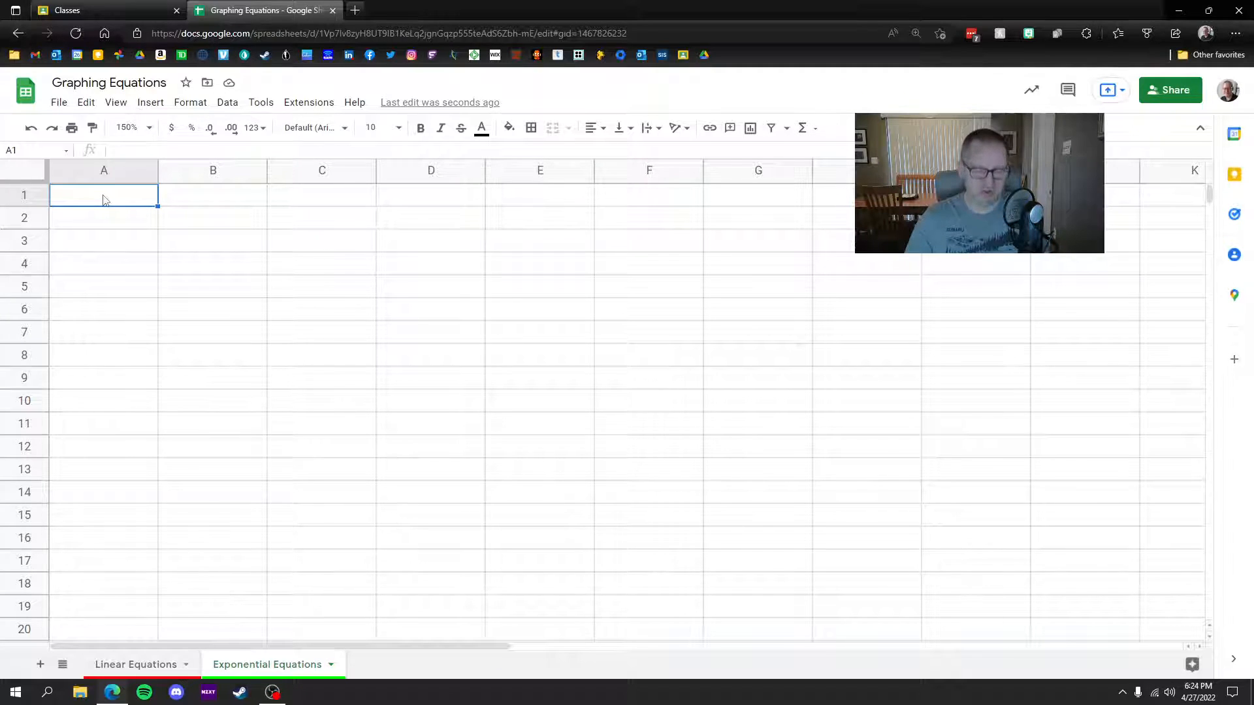
key(ctrl+v)
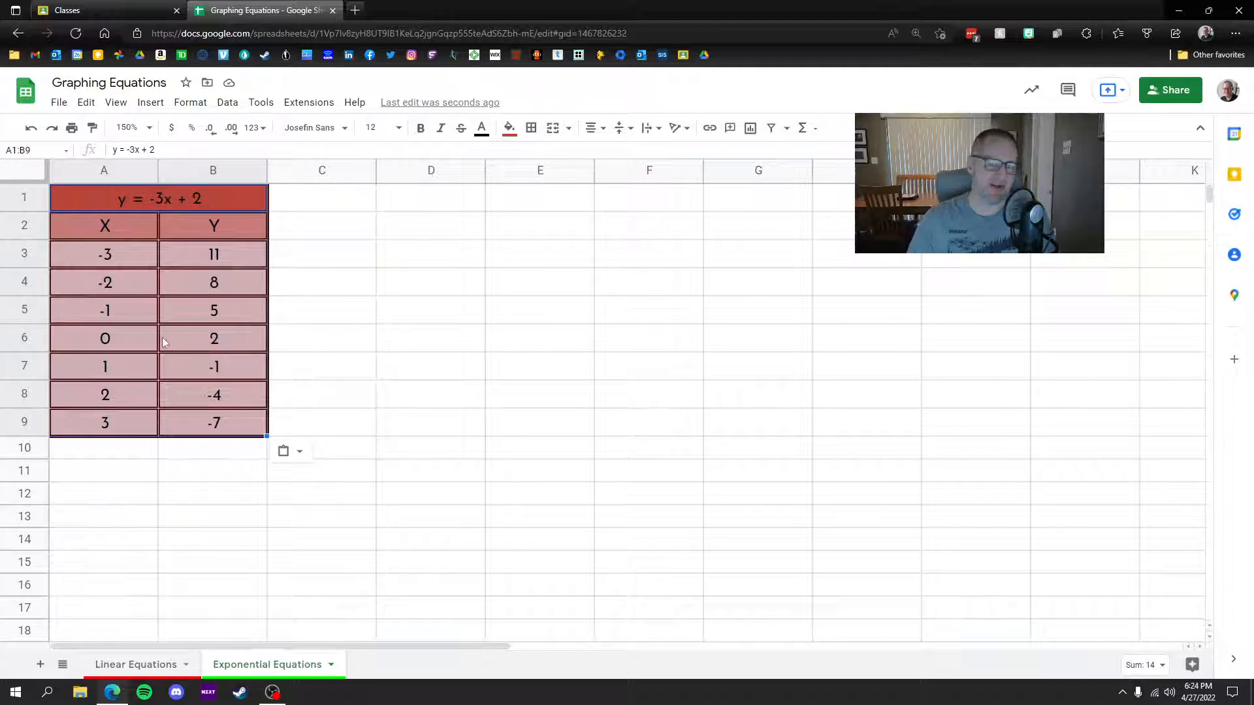
click(106, 201)
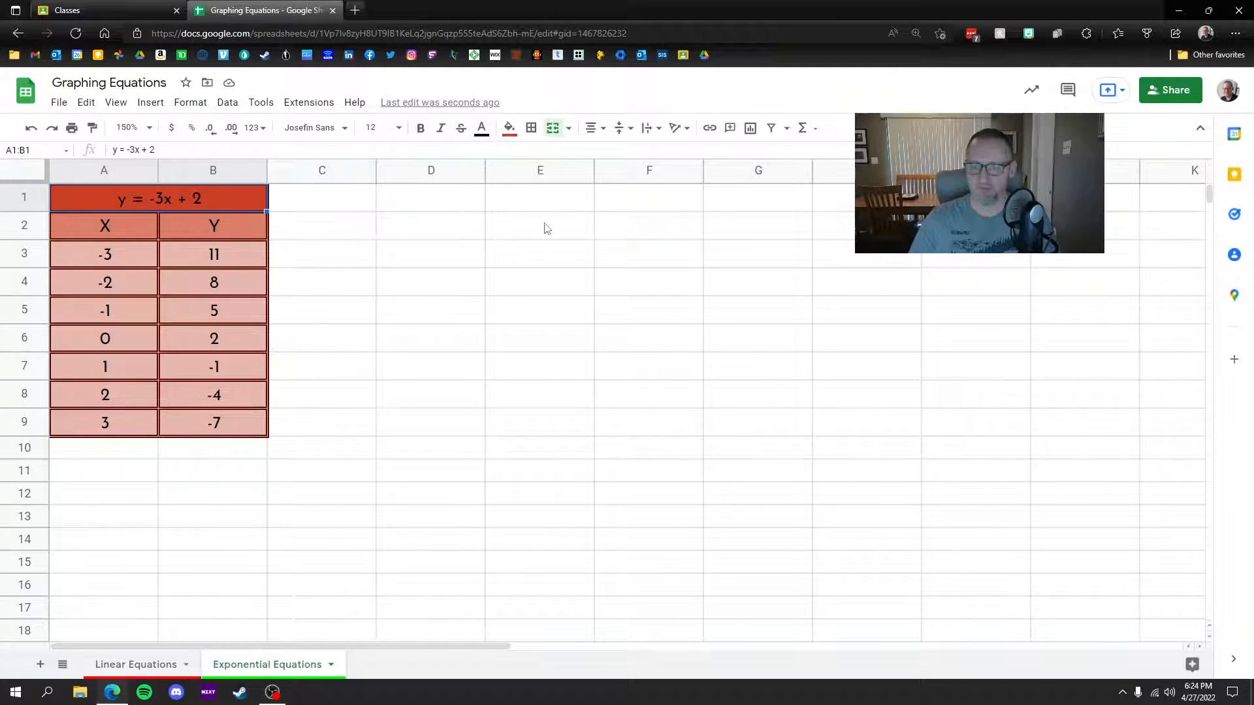
click(509, 128)
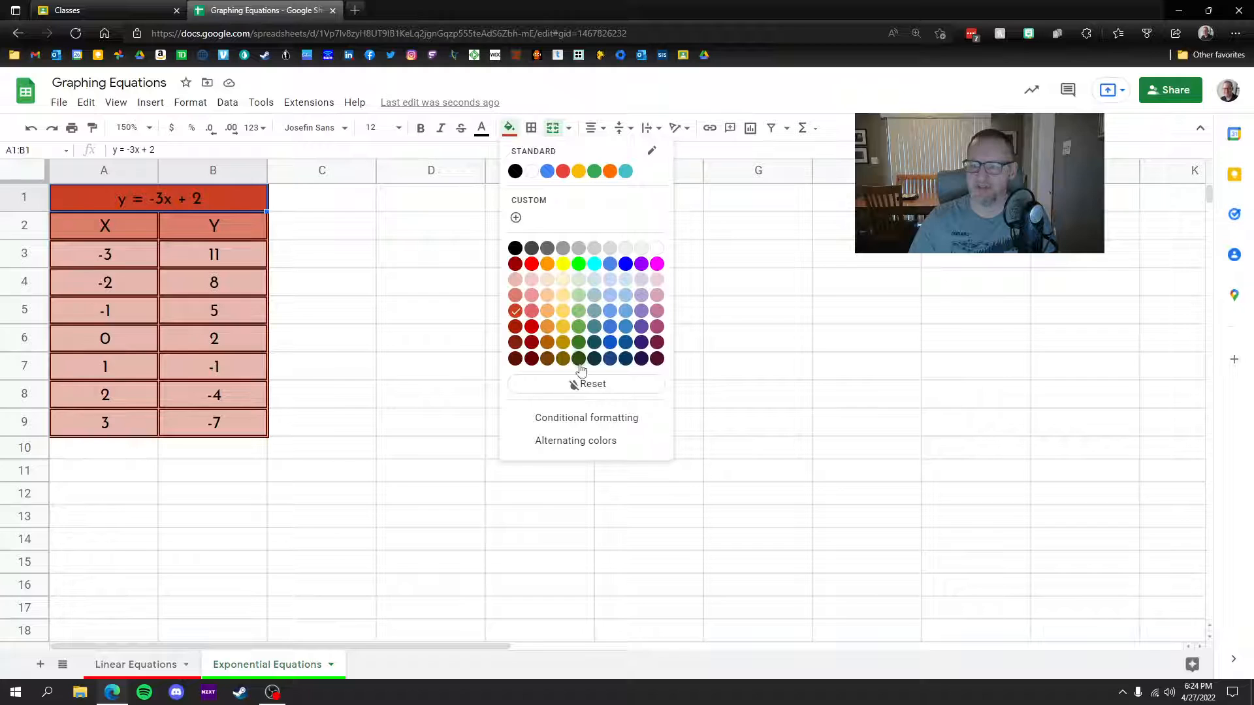
click(578, 341)
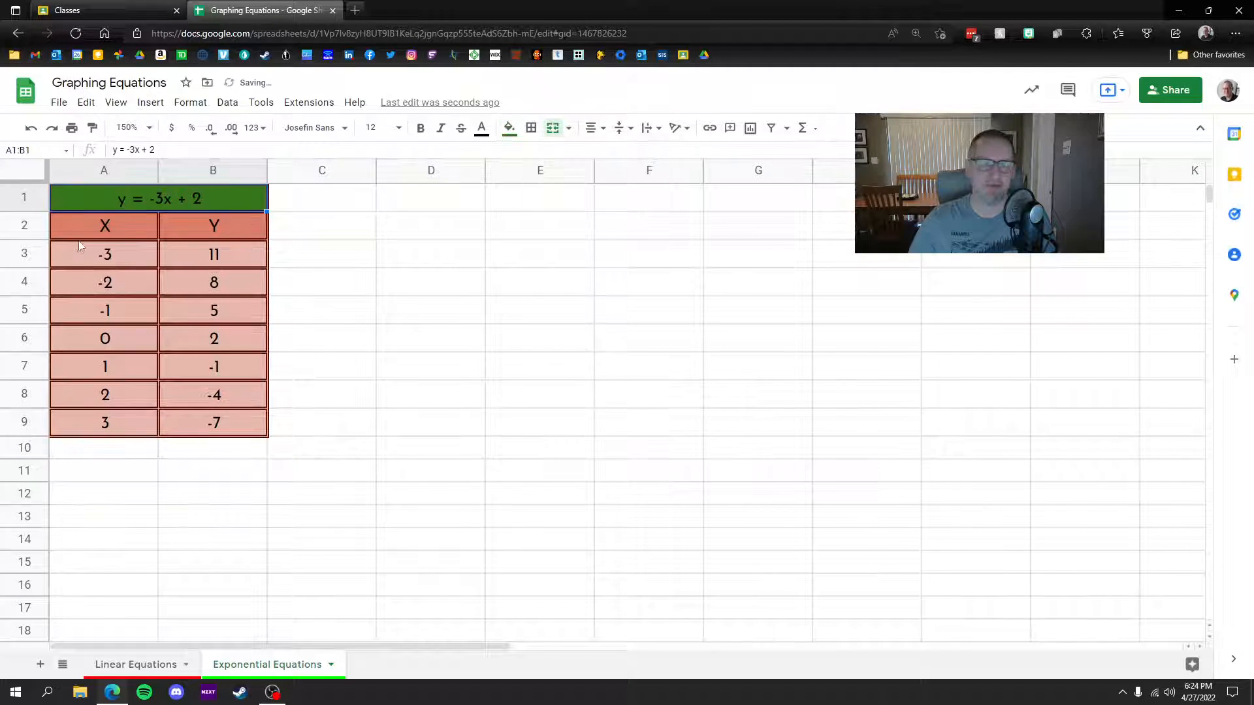
drag(77, 233, 171, 234)
click(508, 128)
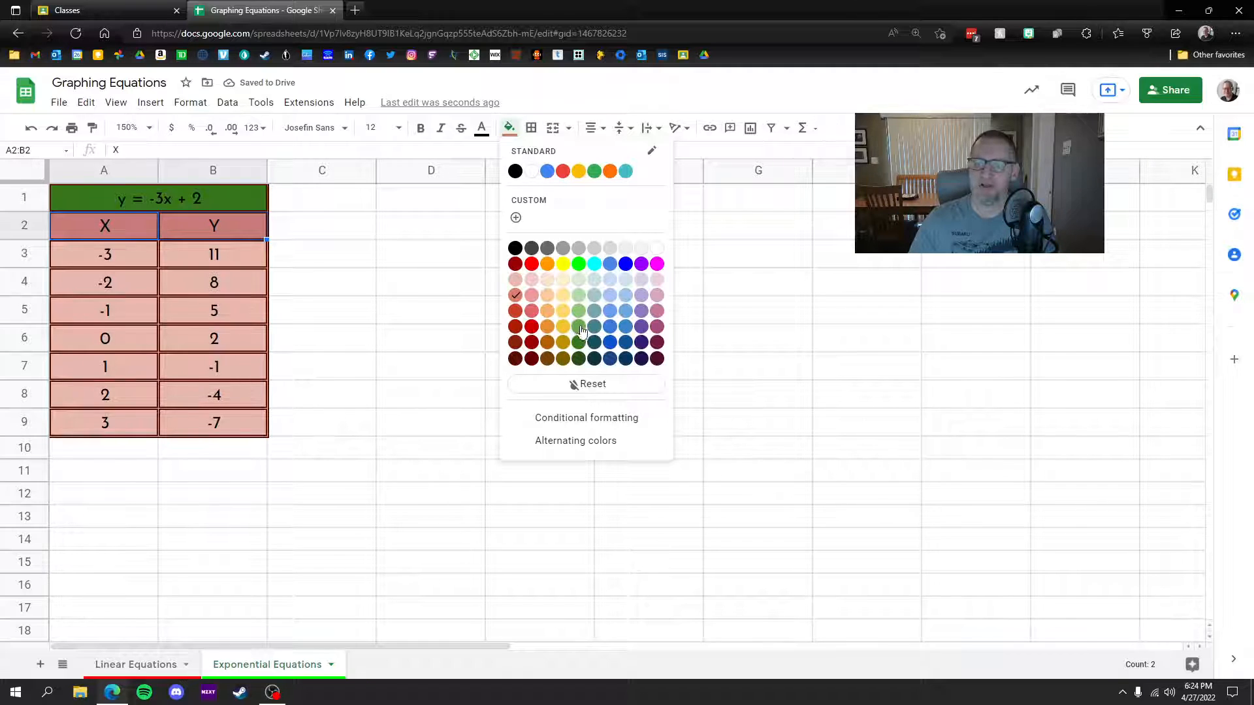
click(579, 328)
Step: Shade the data rows pale green and clear the Y values in B3:B9
drag(112, 252, 245, 423)
click(509, 127)
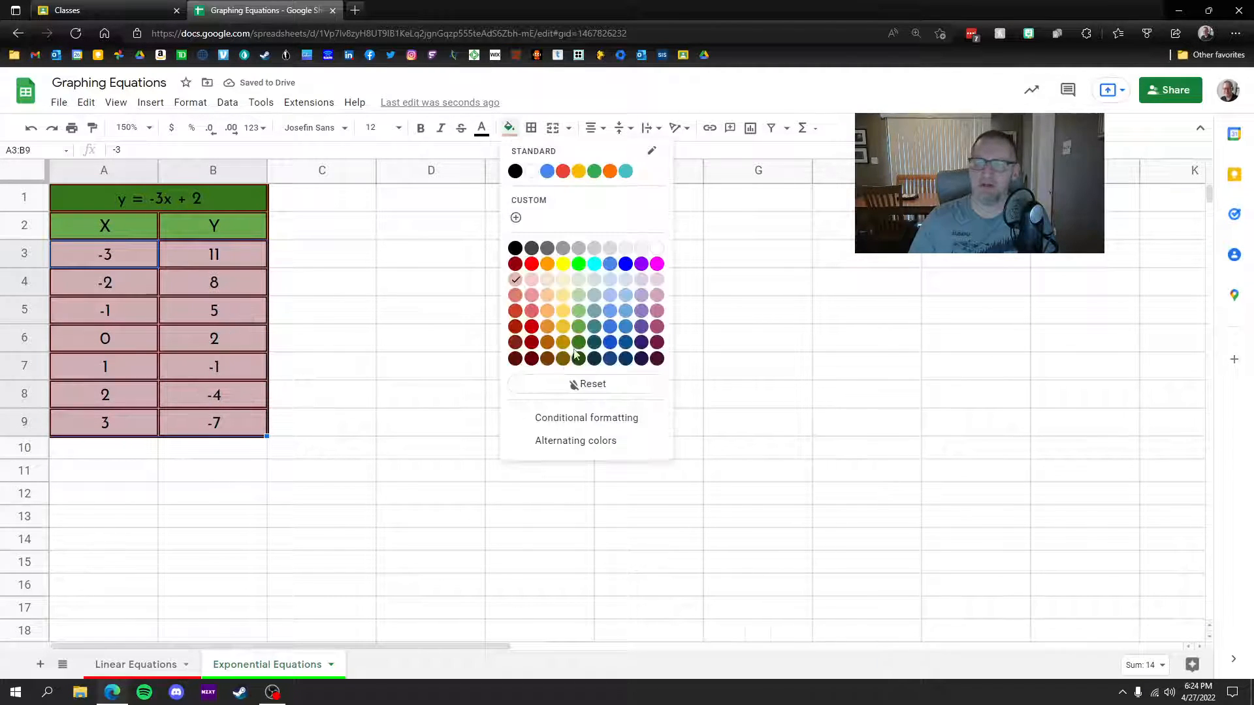
click(578, 281)
click(403, 373)
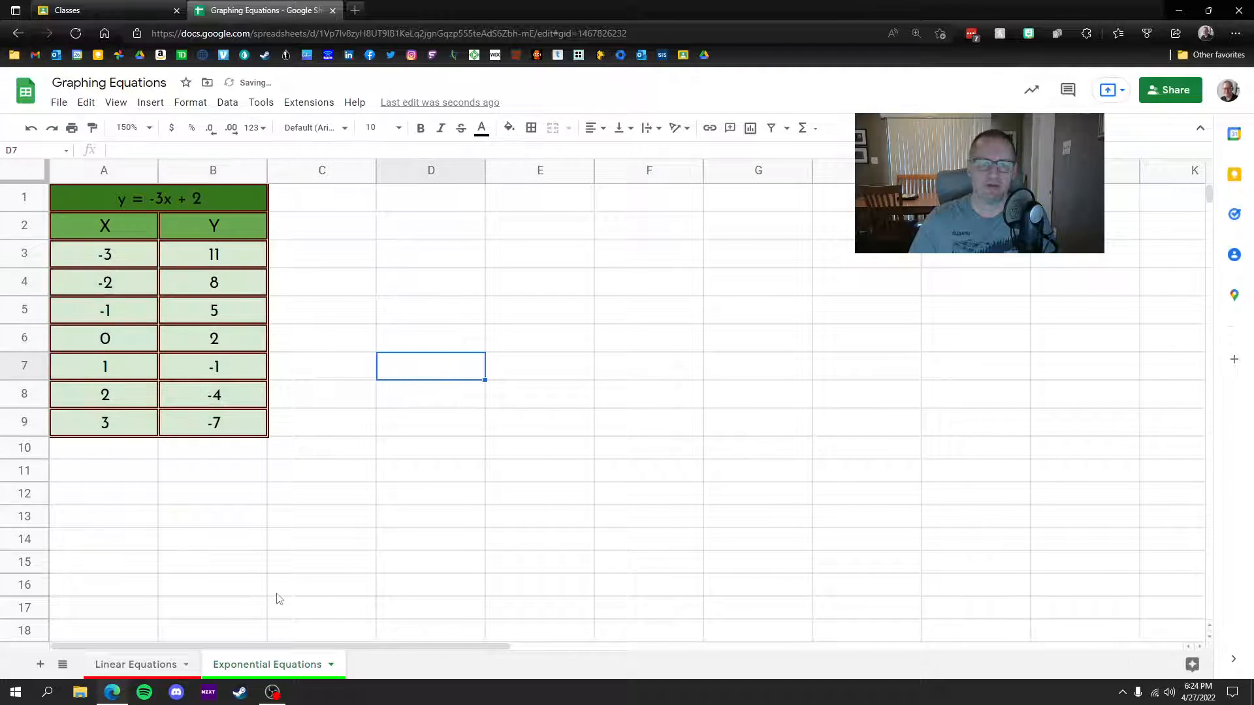
drag(216, 256, 228, 422)
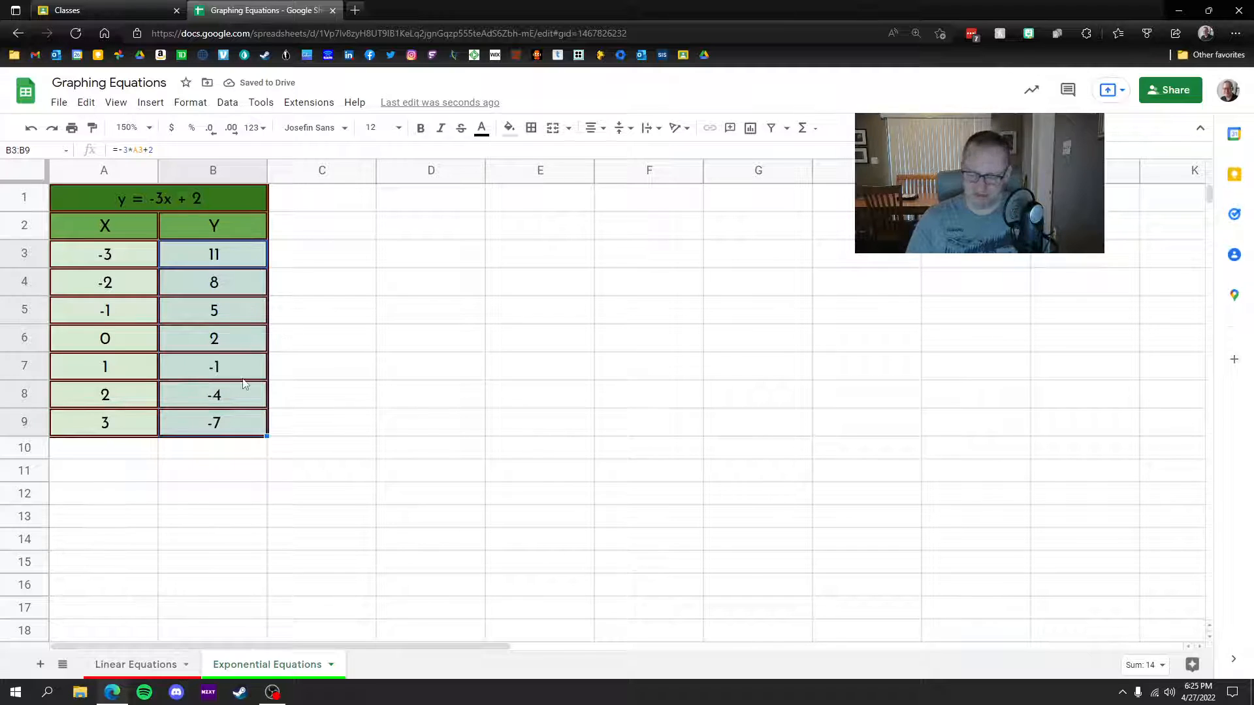
key(Delete)
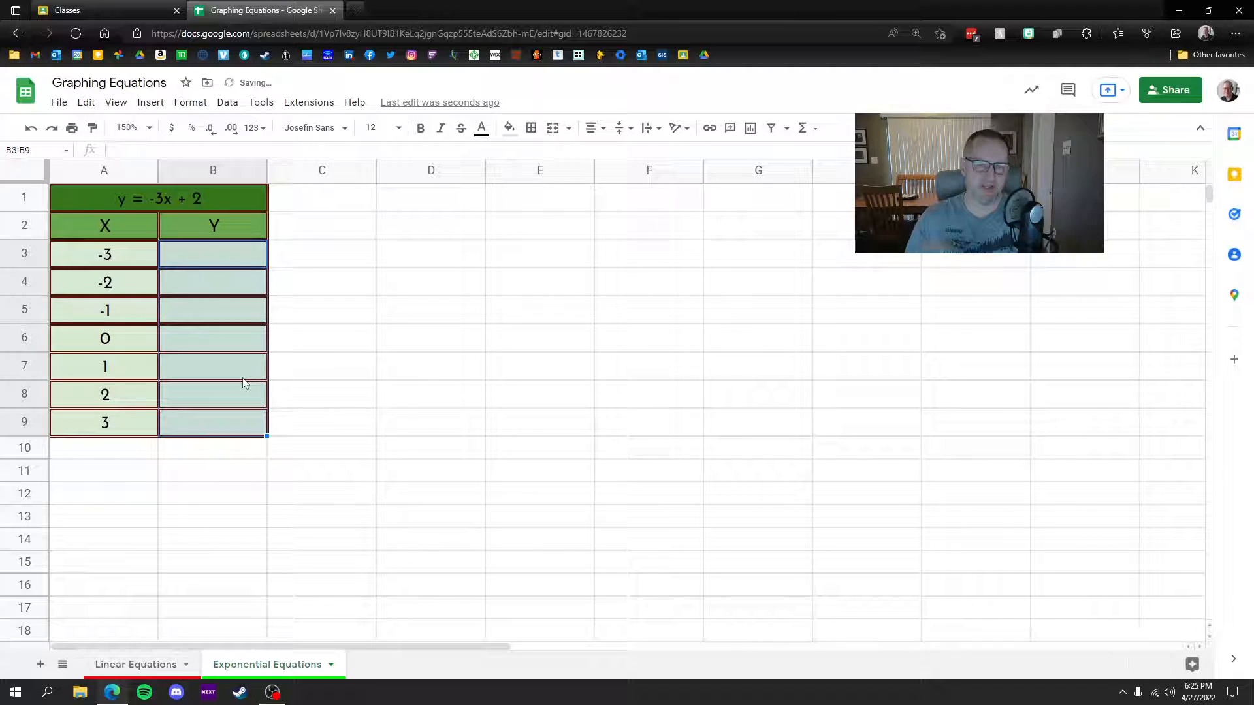
Step: Replace the merged title cell's equation with 'y = 2^x +1'
click(213, 198)
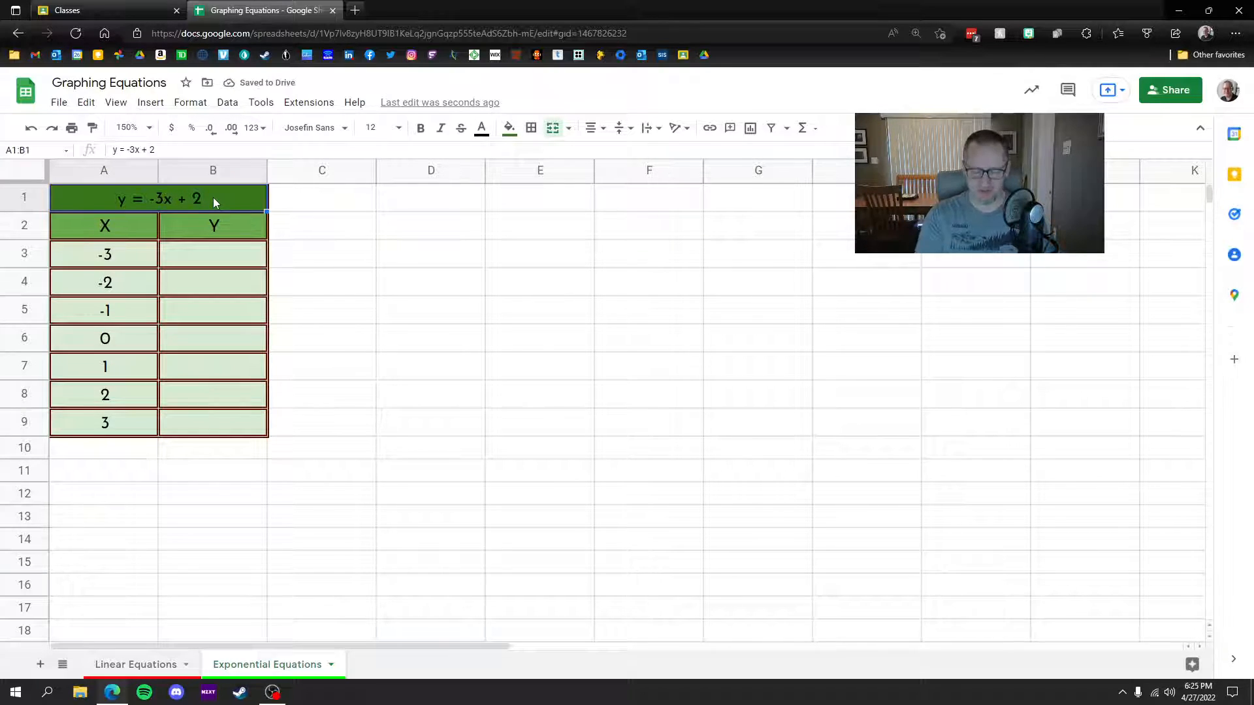
text(y)
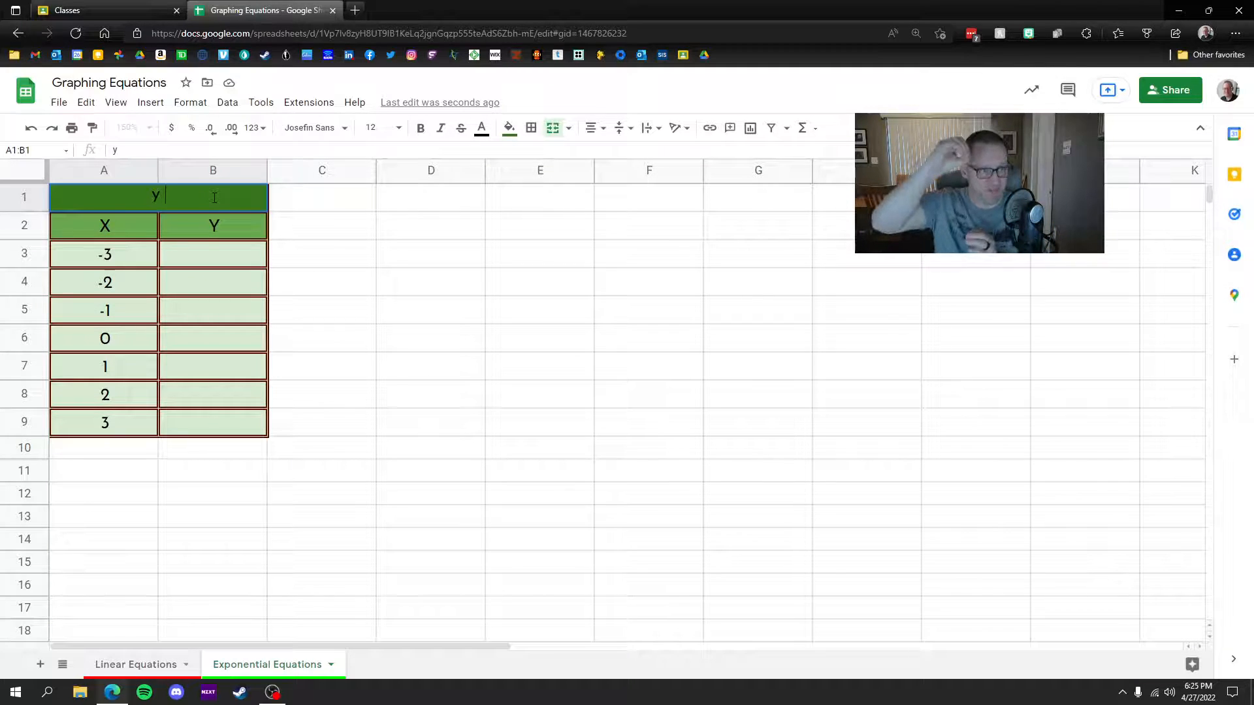
text(= 2^)
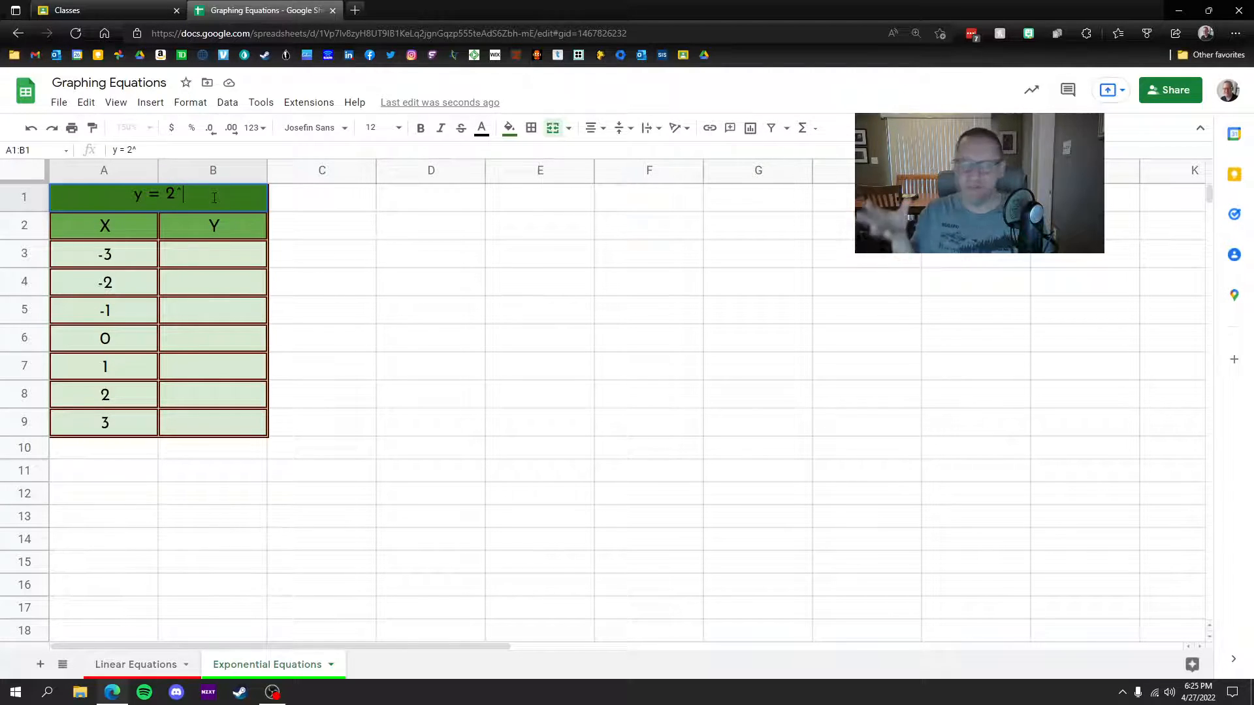
text(x)
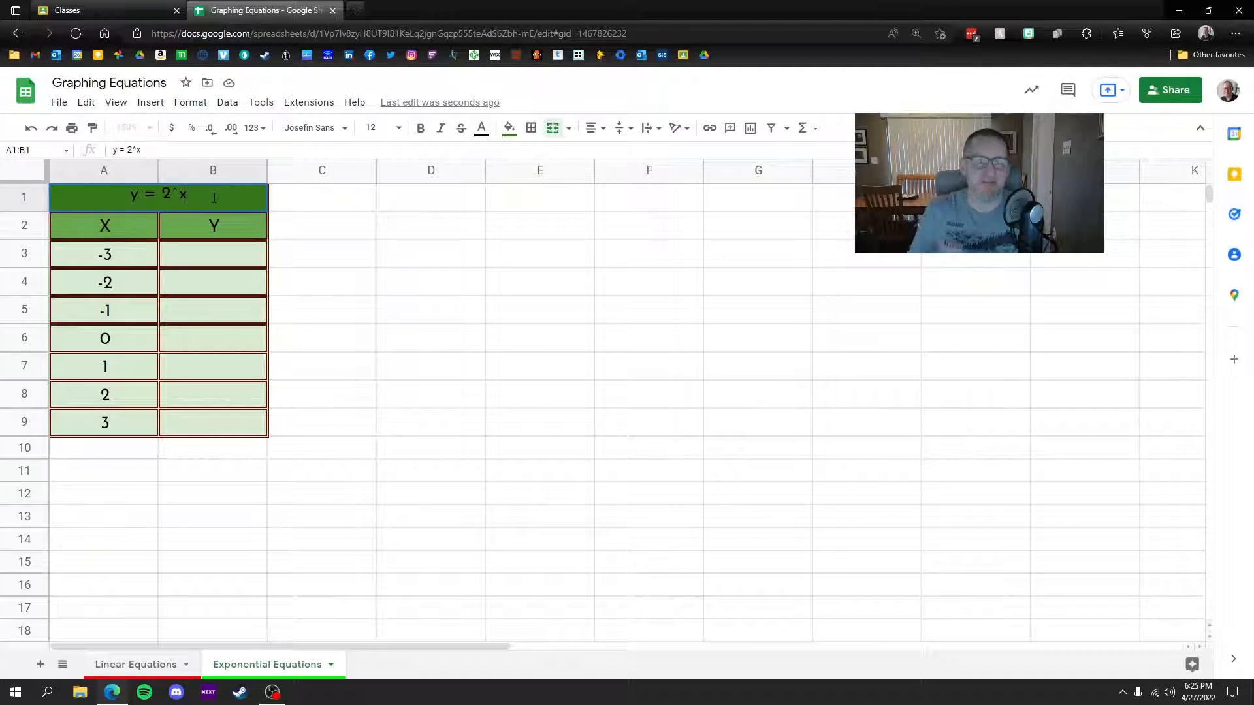
text(+)
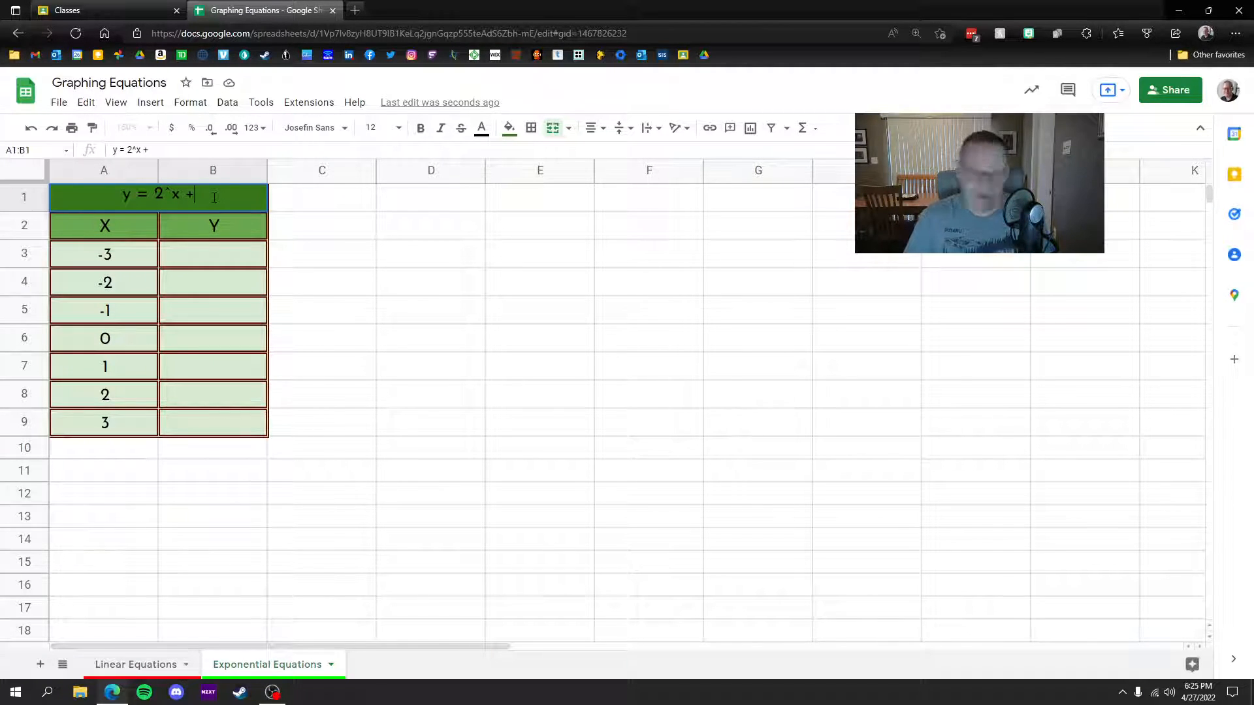
text(1)
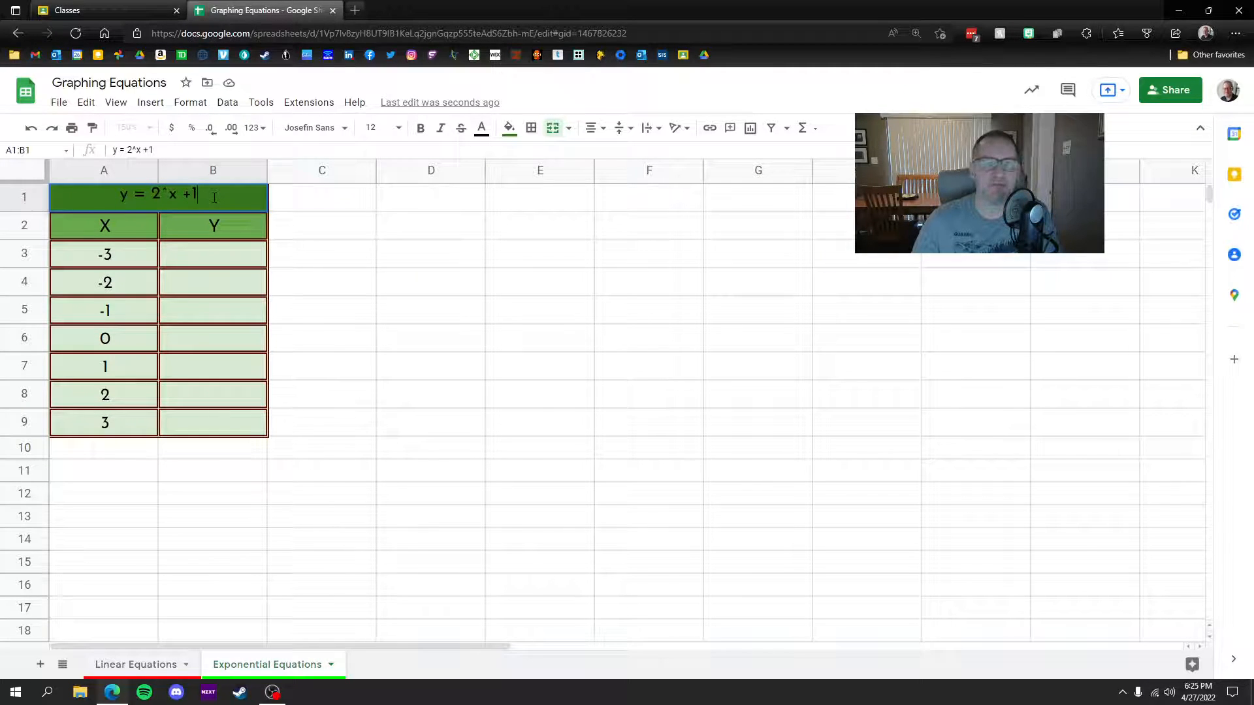
click(211, 255)
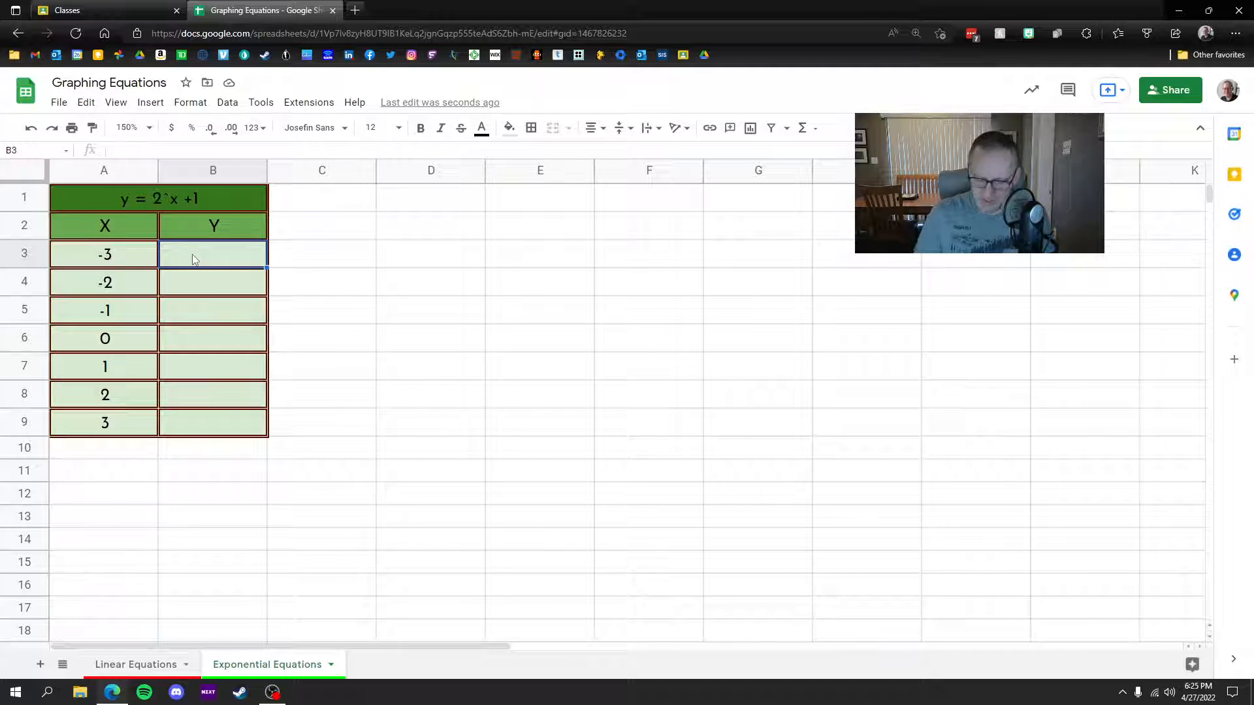
Step: Enter the formula =2^A3+1 in B3
text(2)
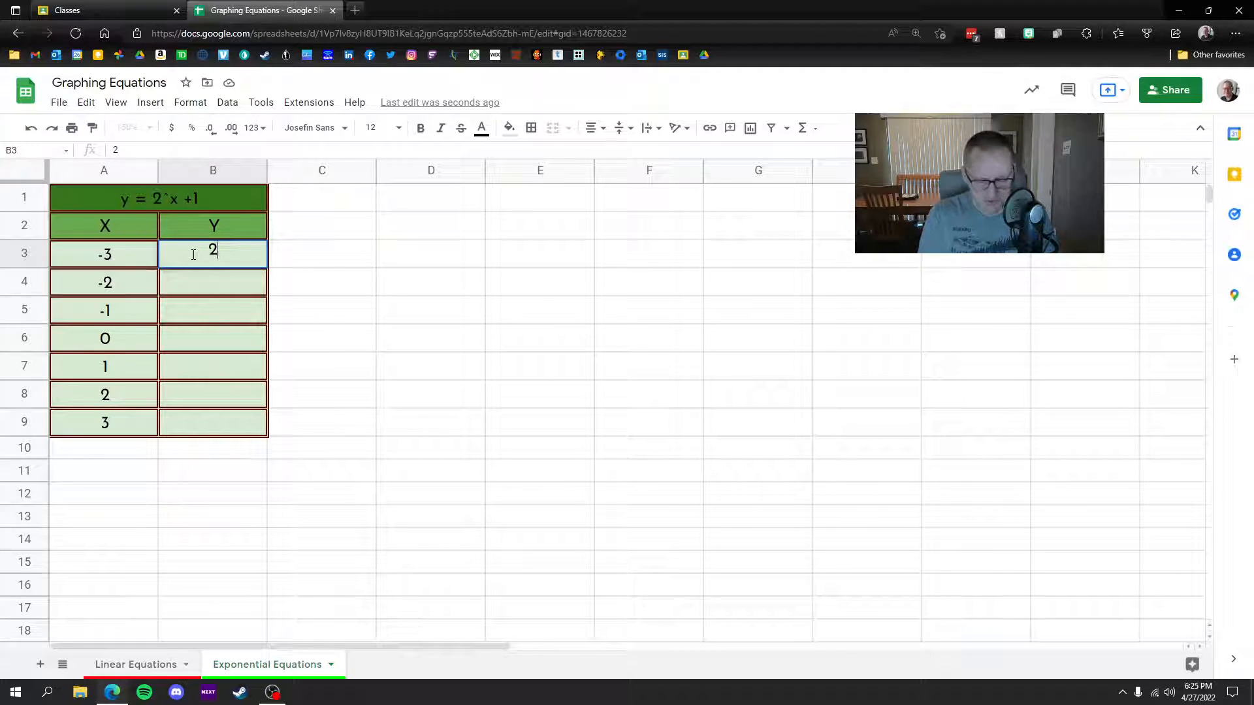
text(^)
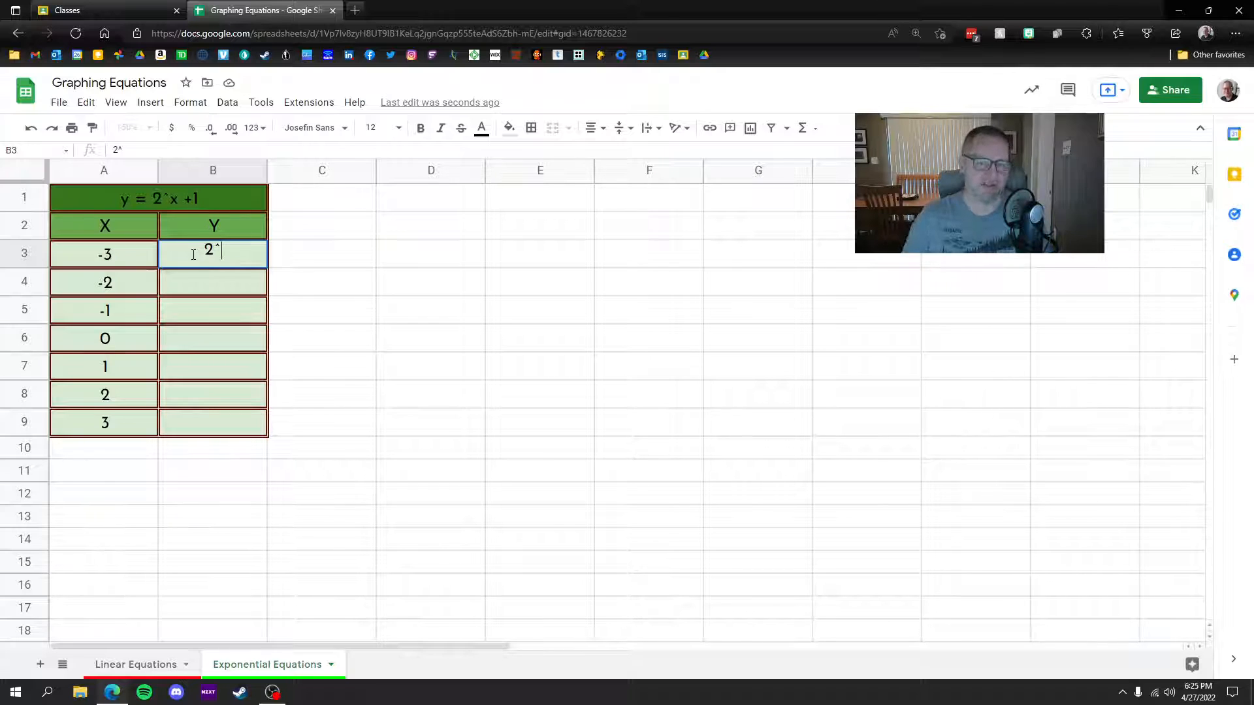
click(107, 257)
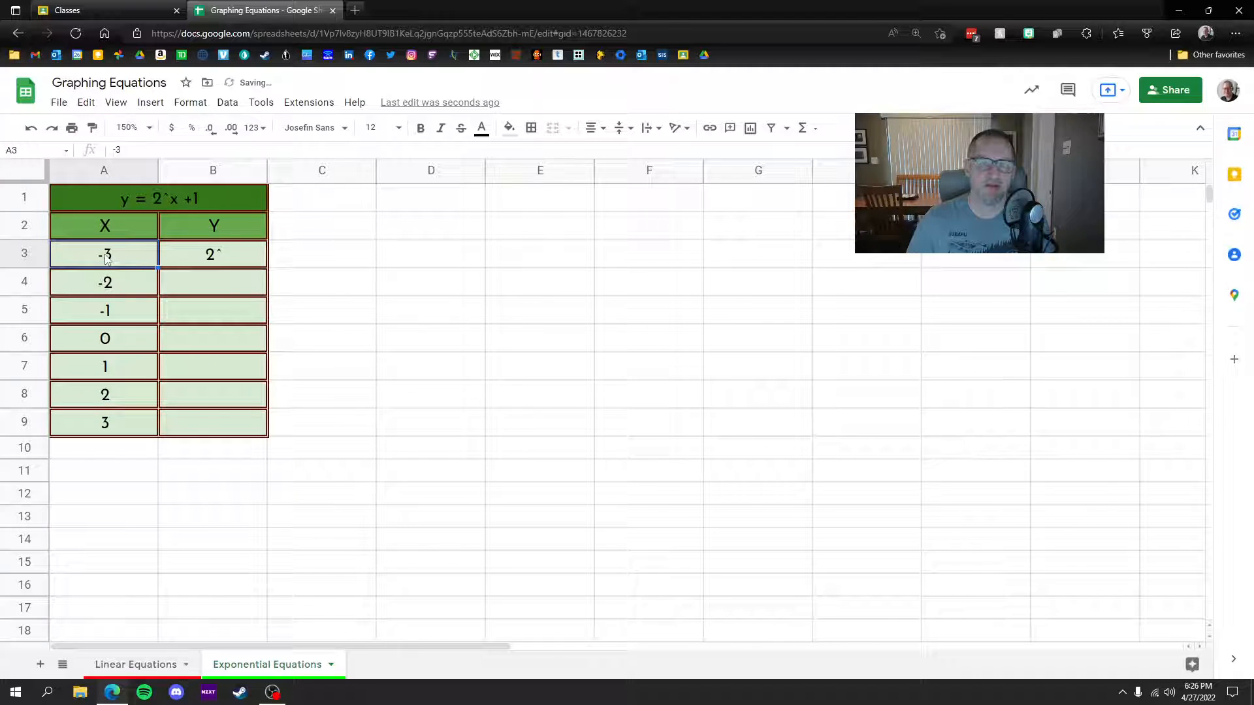
click(213, 258)
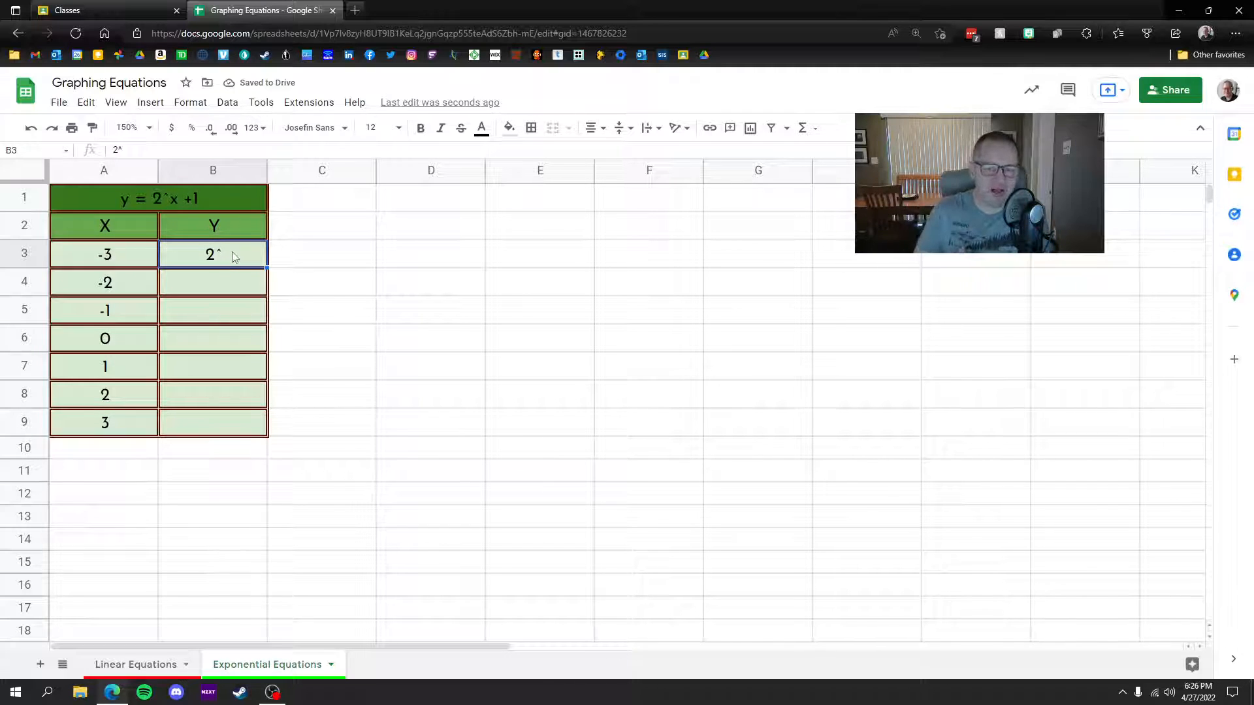
text(=)
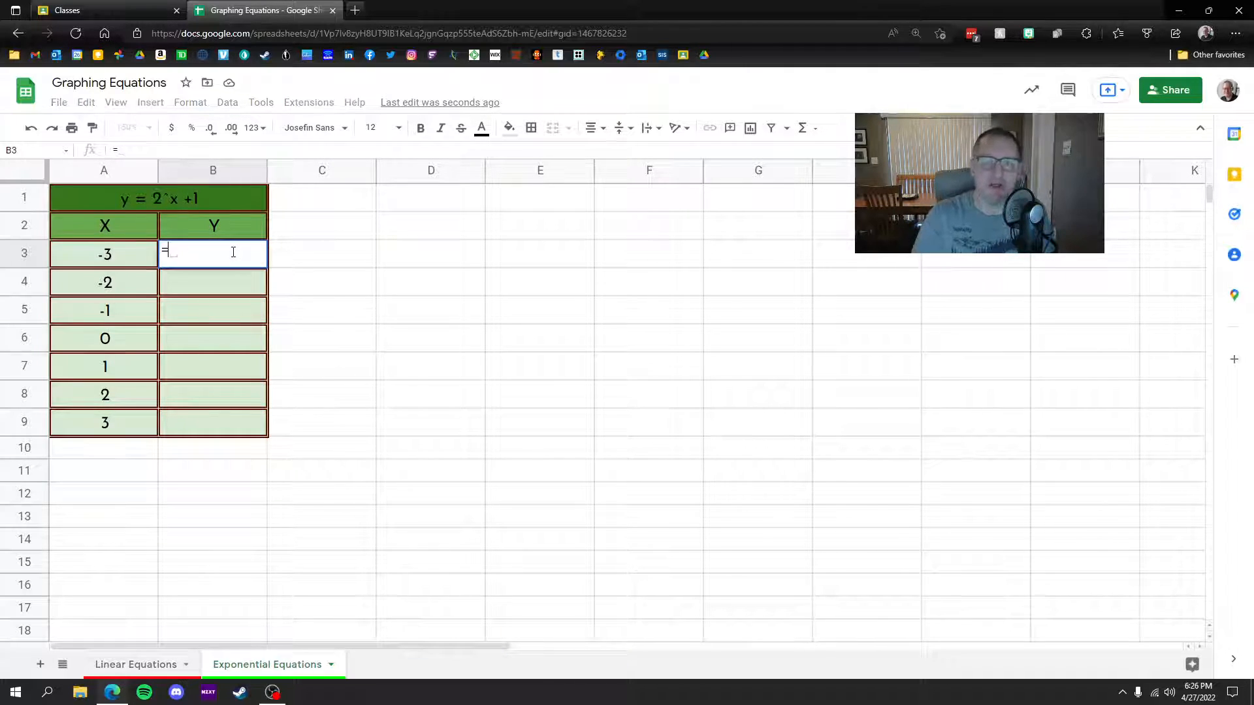
text(2)
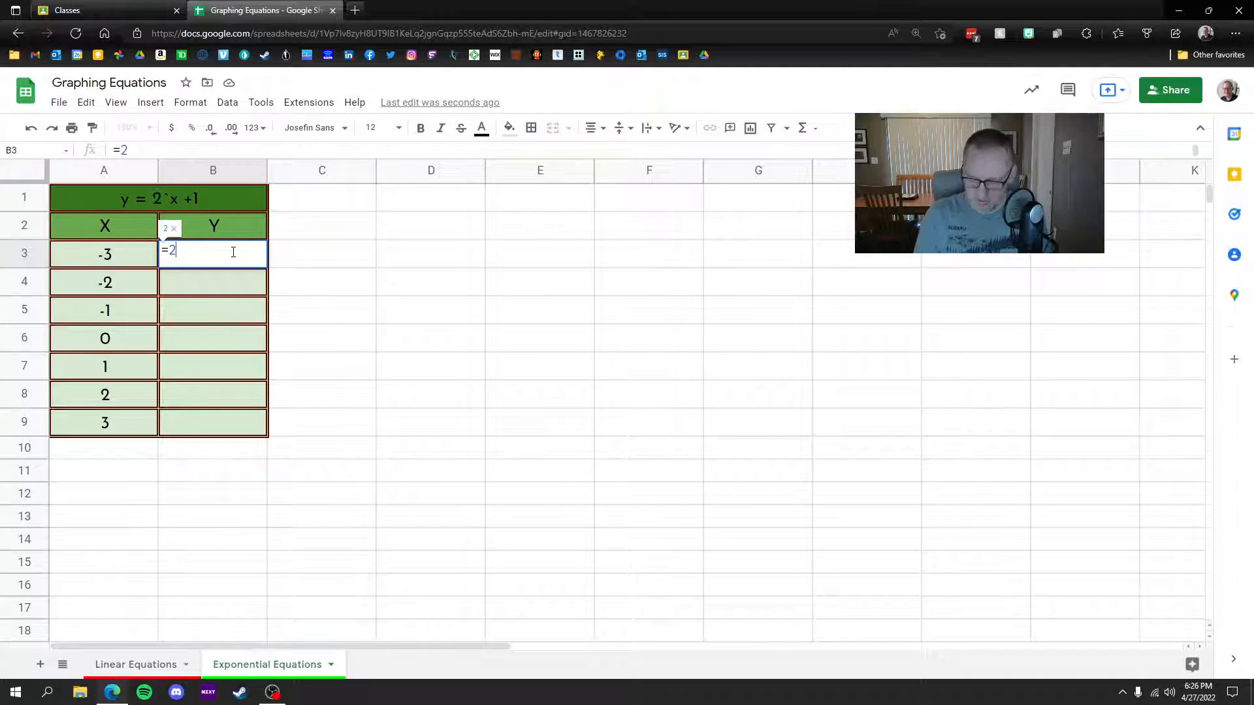
text(^)
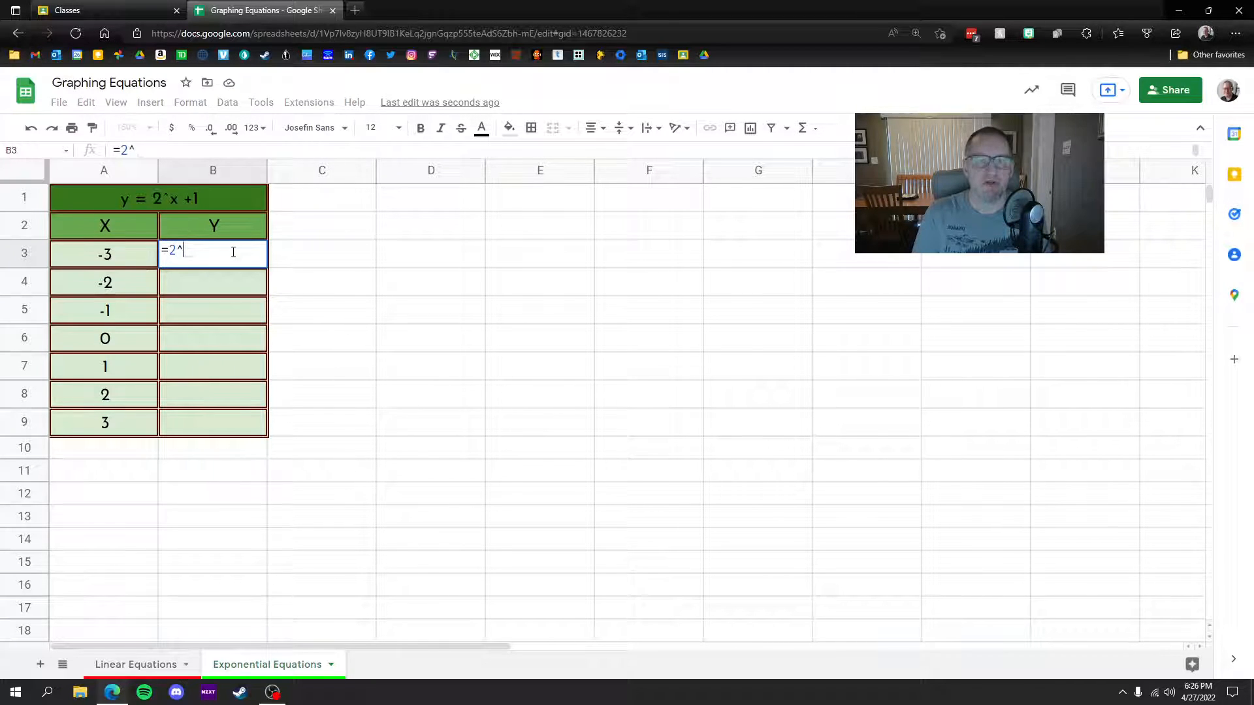
click(111, 259)
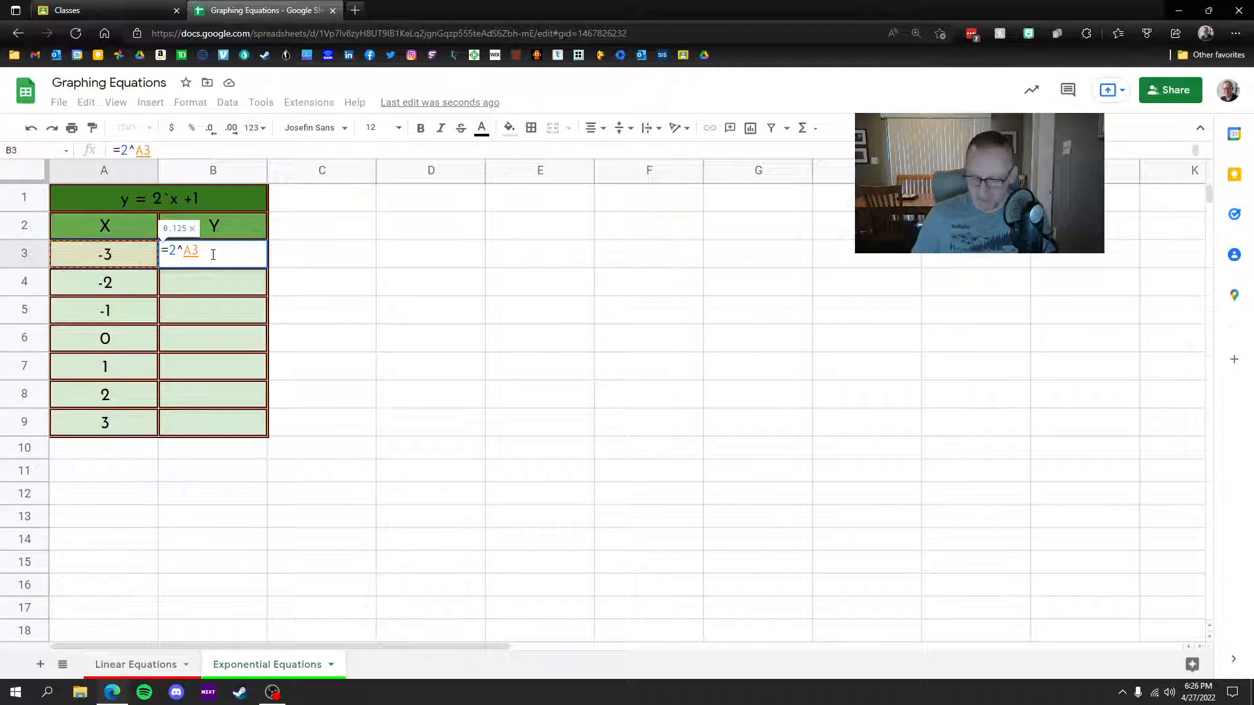
text(+1)
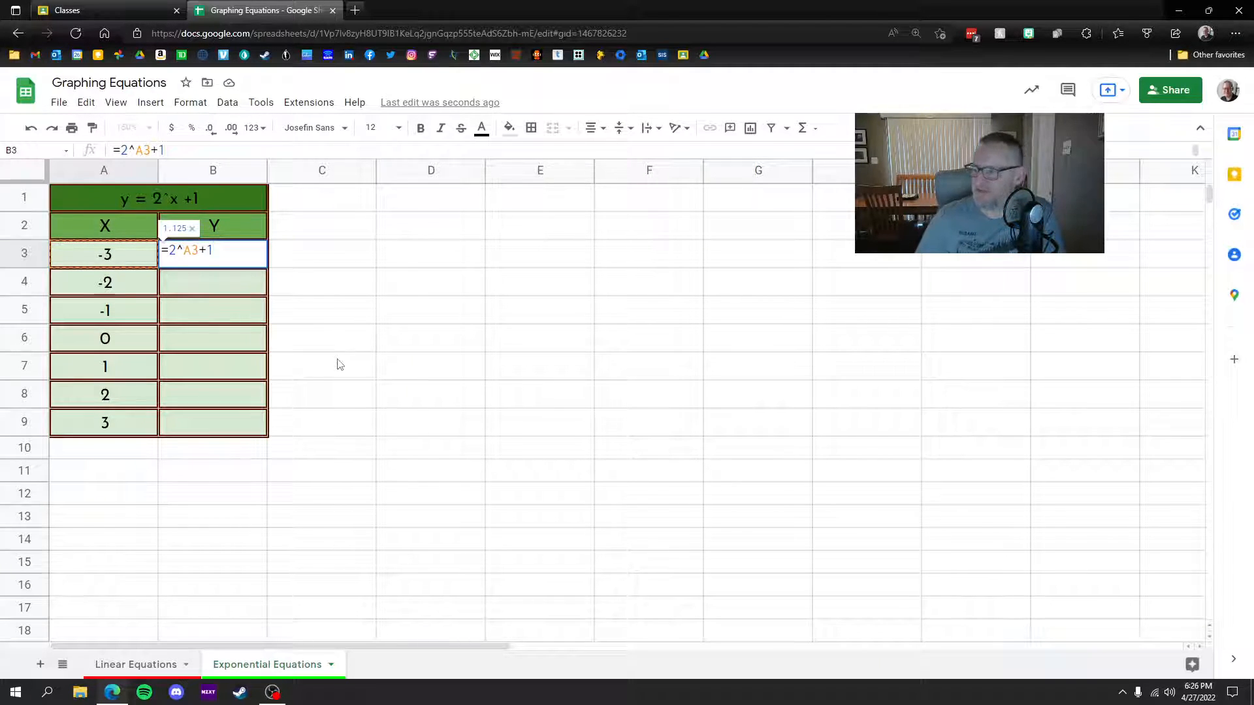
key(Return)
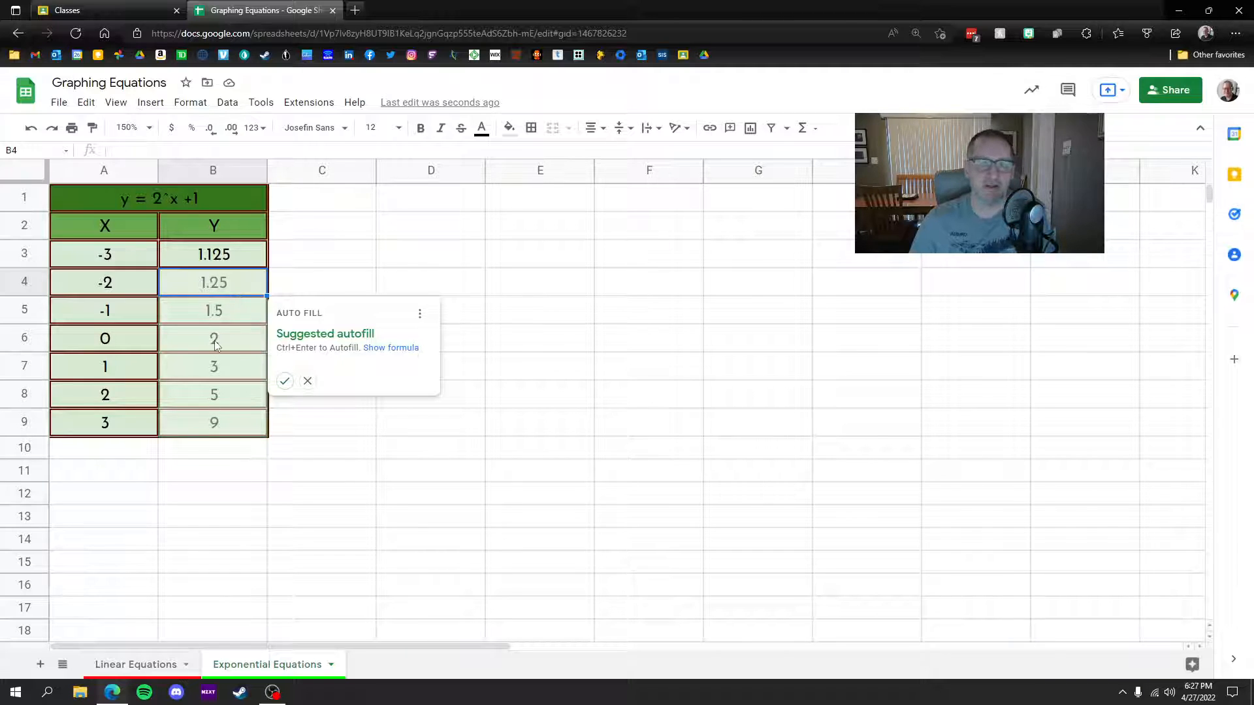
Step: Accept the suggested autofill to fill B3:B9, then select A2:B9
click(285, 380)
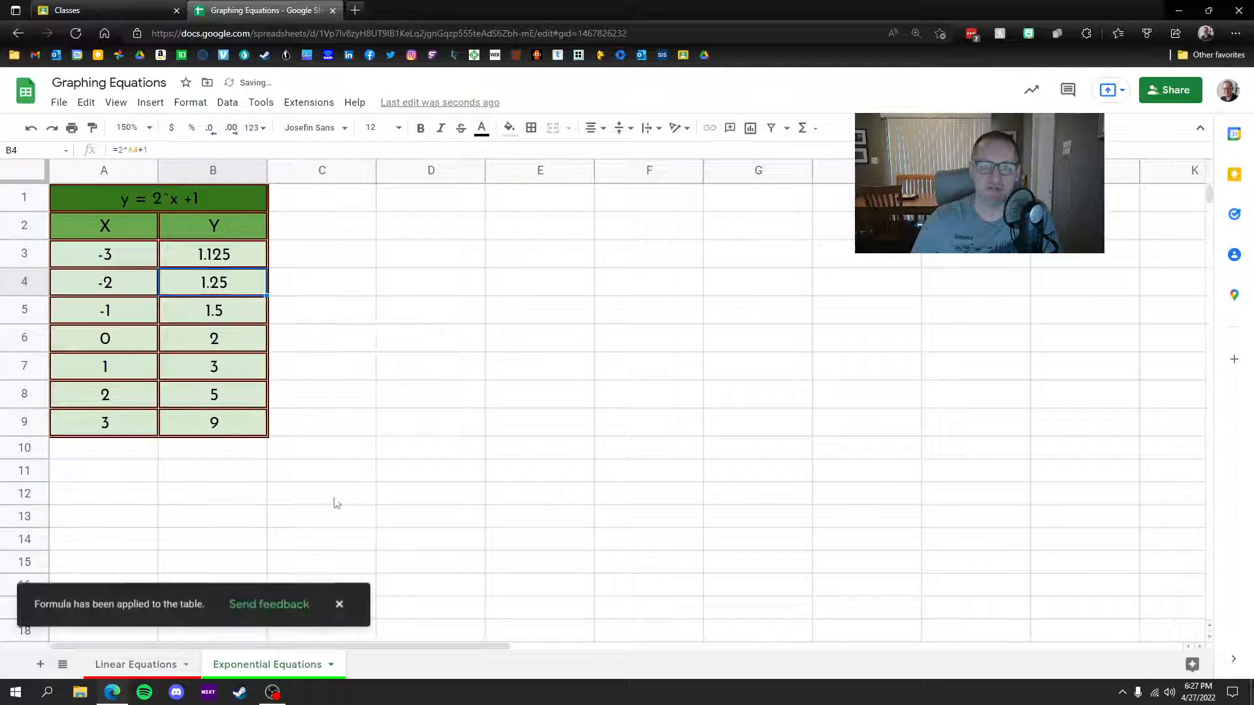
click(339, 604)
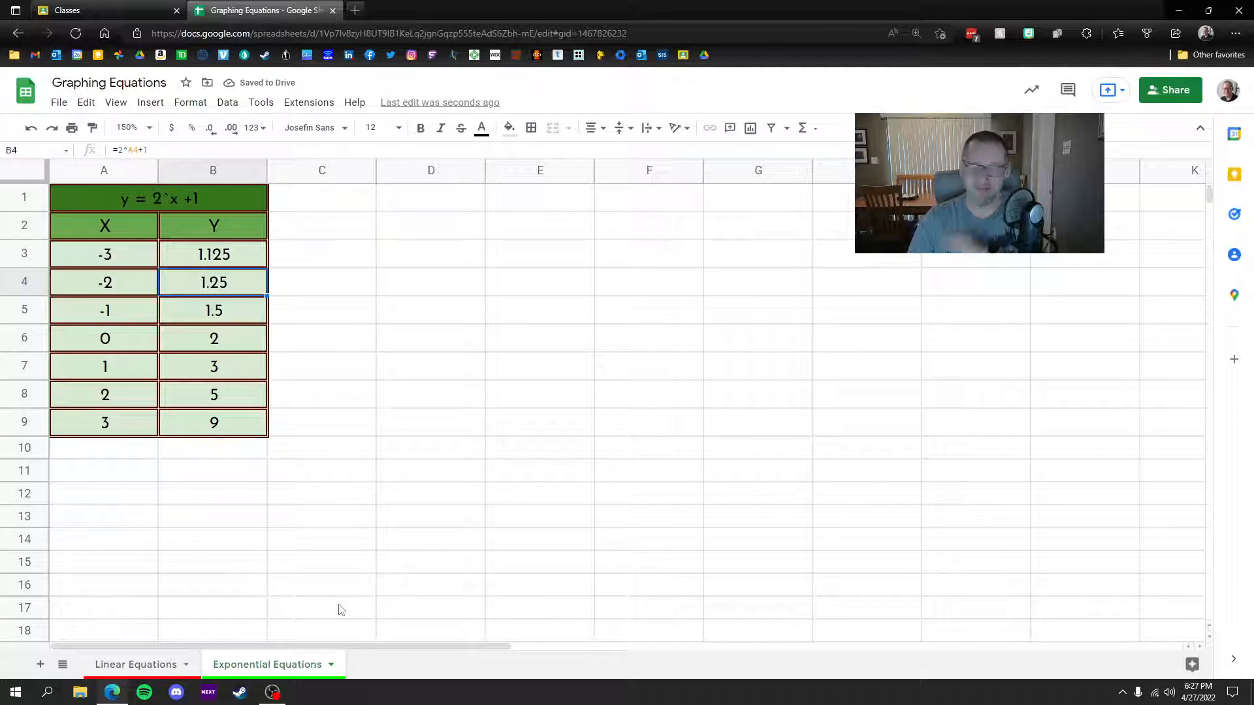
click(401, 499)
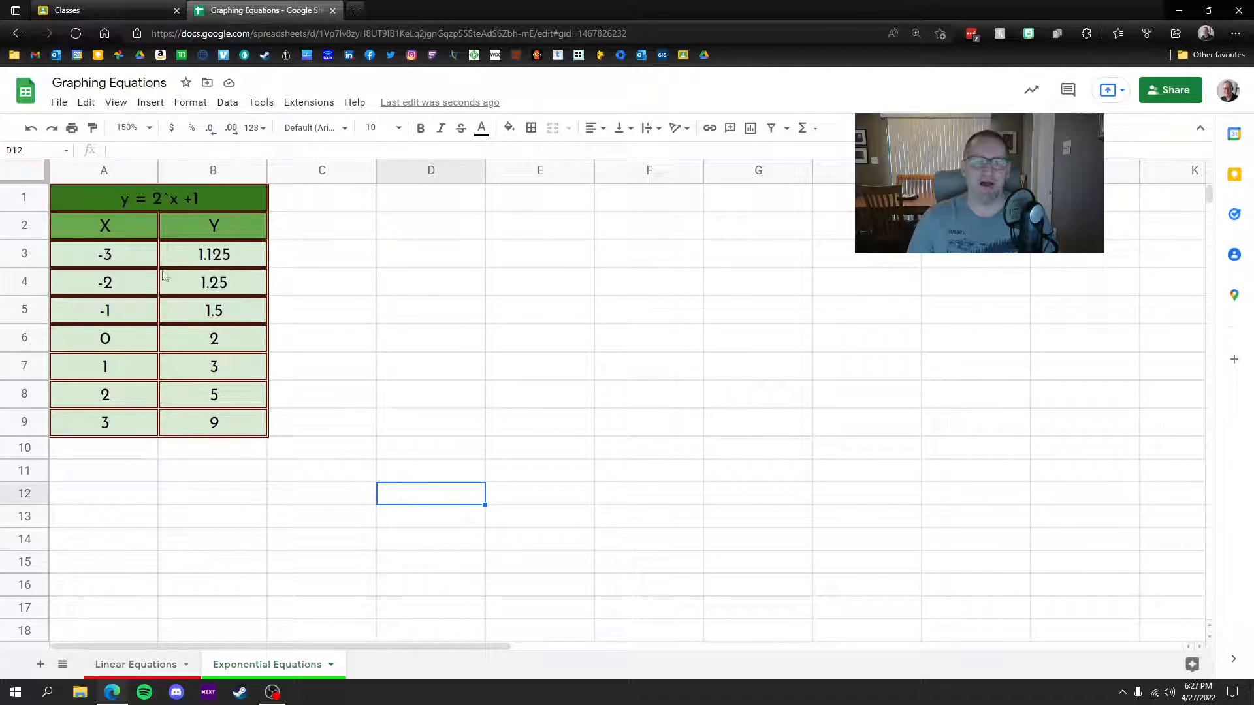
drag(80, 222, 232, 419)
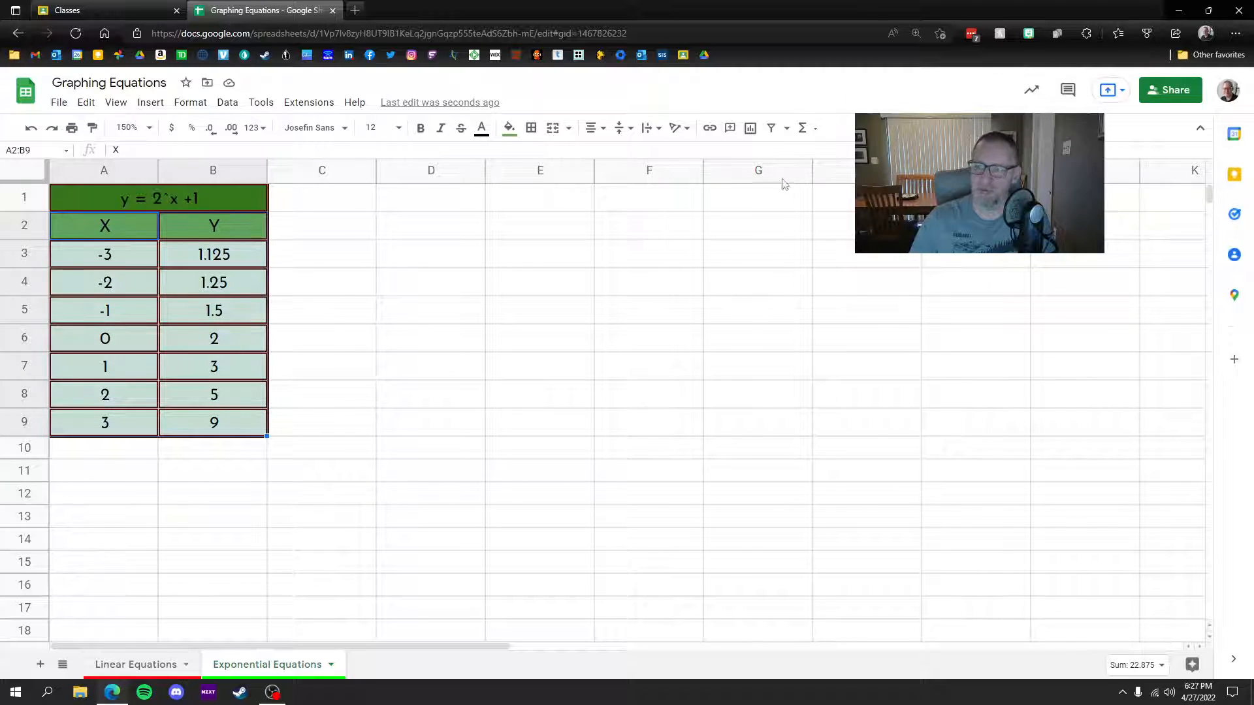
Step: Insert a Y vs. X line chart of A2:B9 beside the exponential table, shortened to row 9 and widened
click(751, 133)
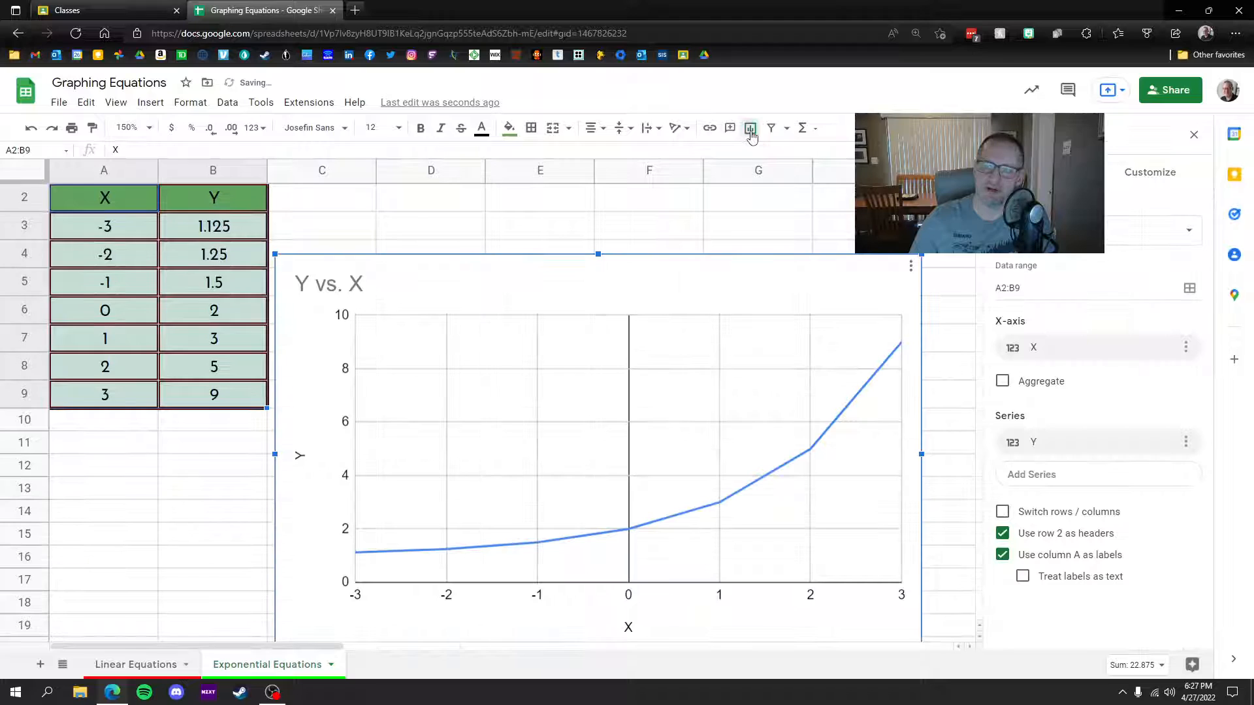
drag(679, 414, 669, 339)
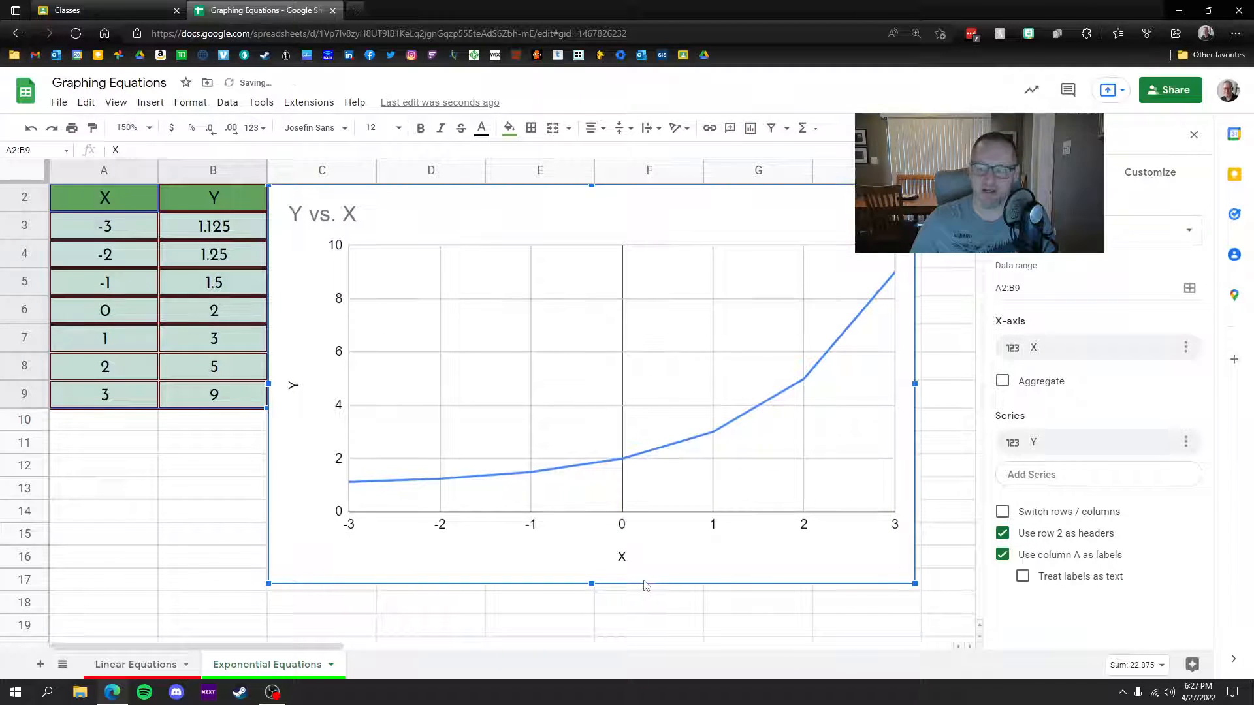
scroll(327, 519, up, 1)
drag(499, 392, 497, 355)
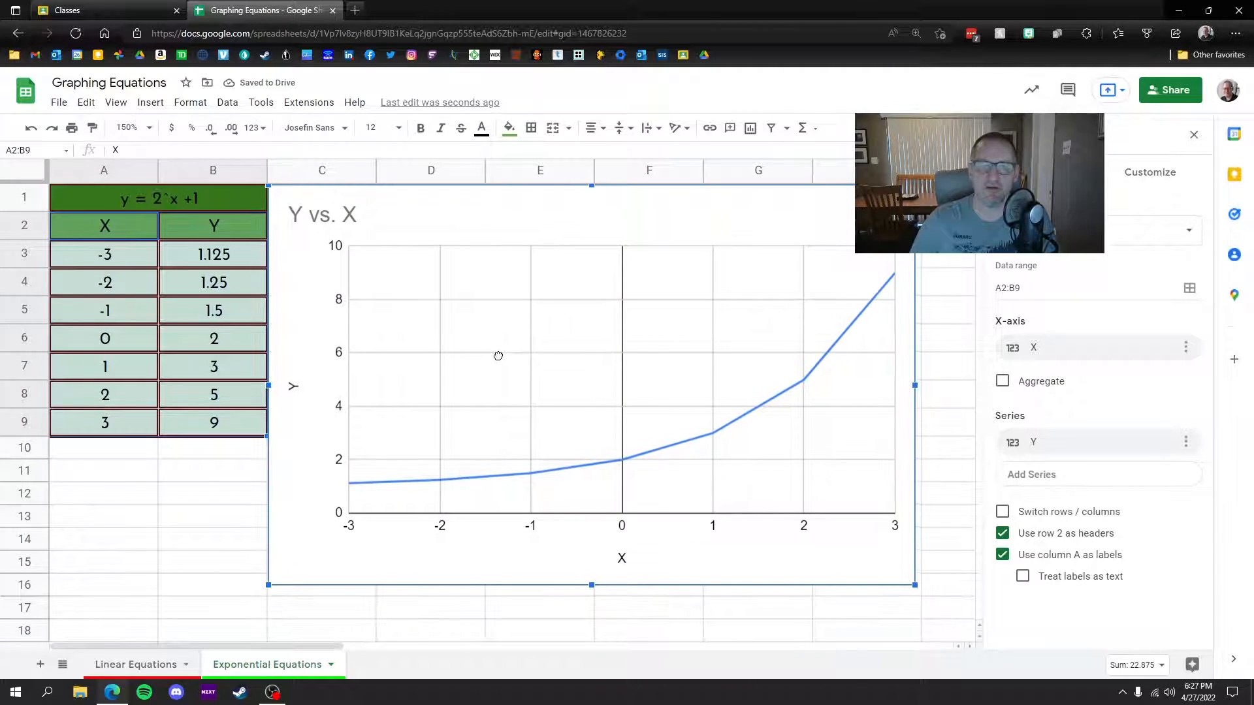
drag(591, 585, 592, 437)
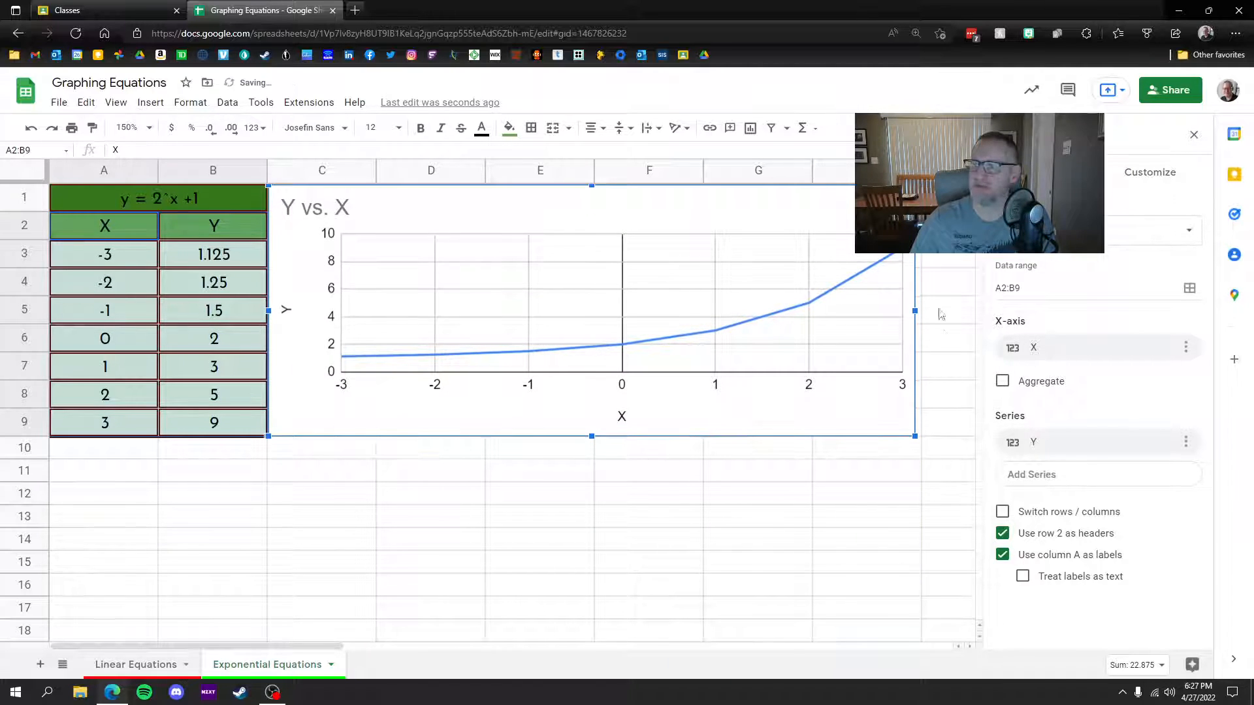
drag(915, 312, 973, 312)
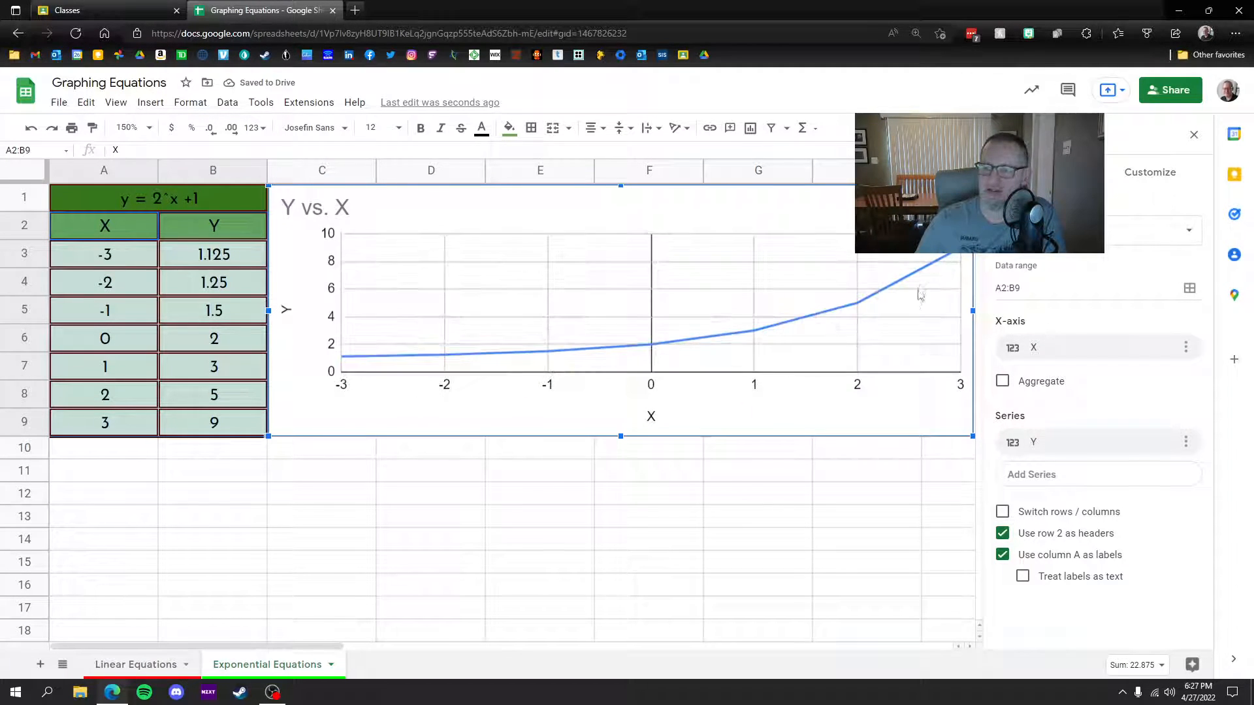
click(1149, 171)
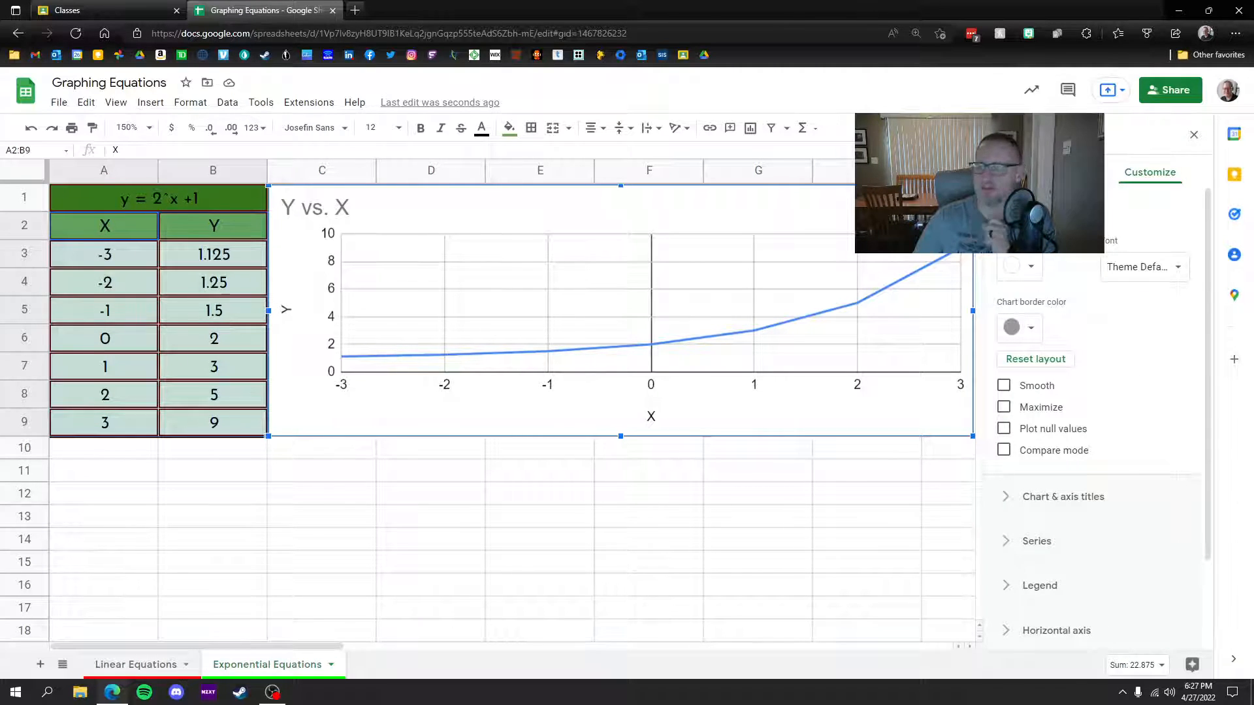
Step: Set the exponential chart's background to light green and its font to Wide, and smooth the line
click(1022, 268)
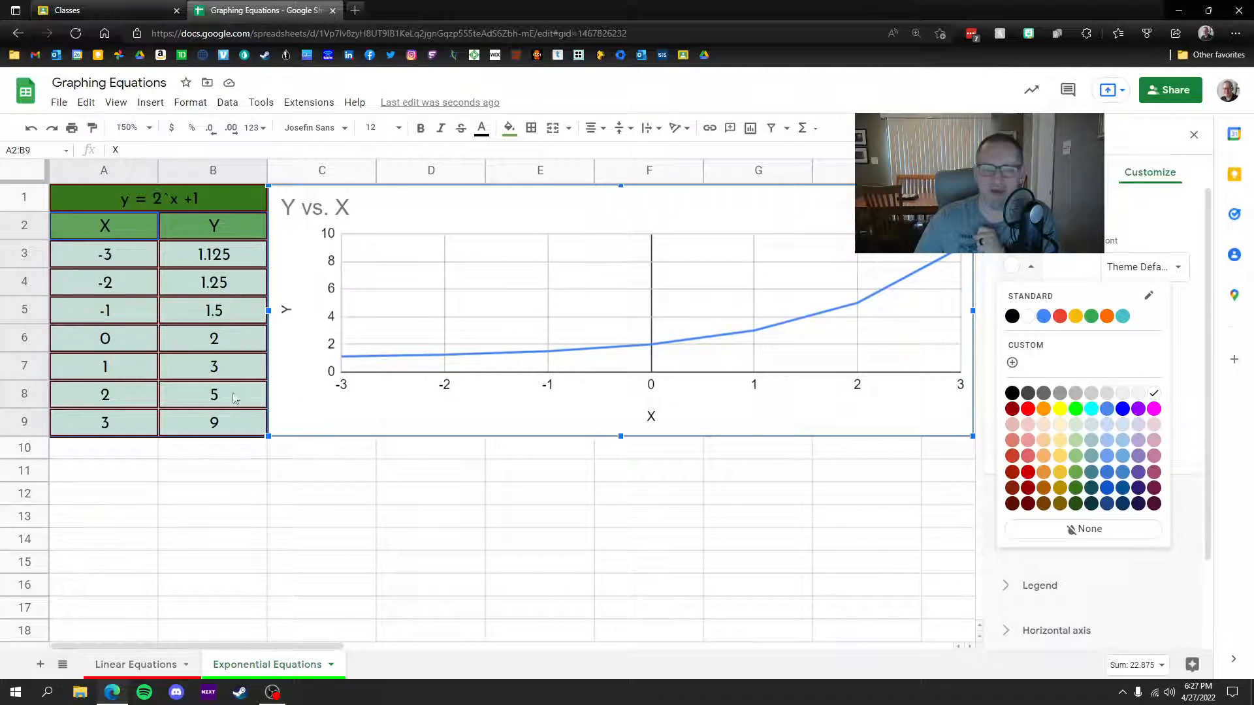
click(1077, 442)
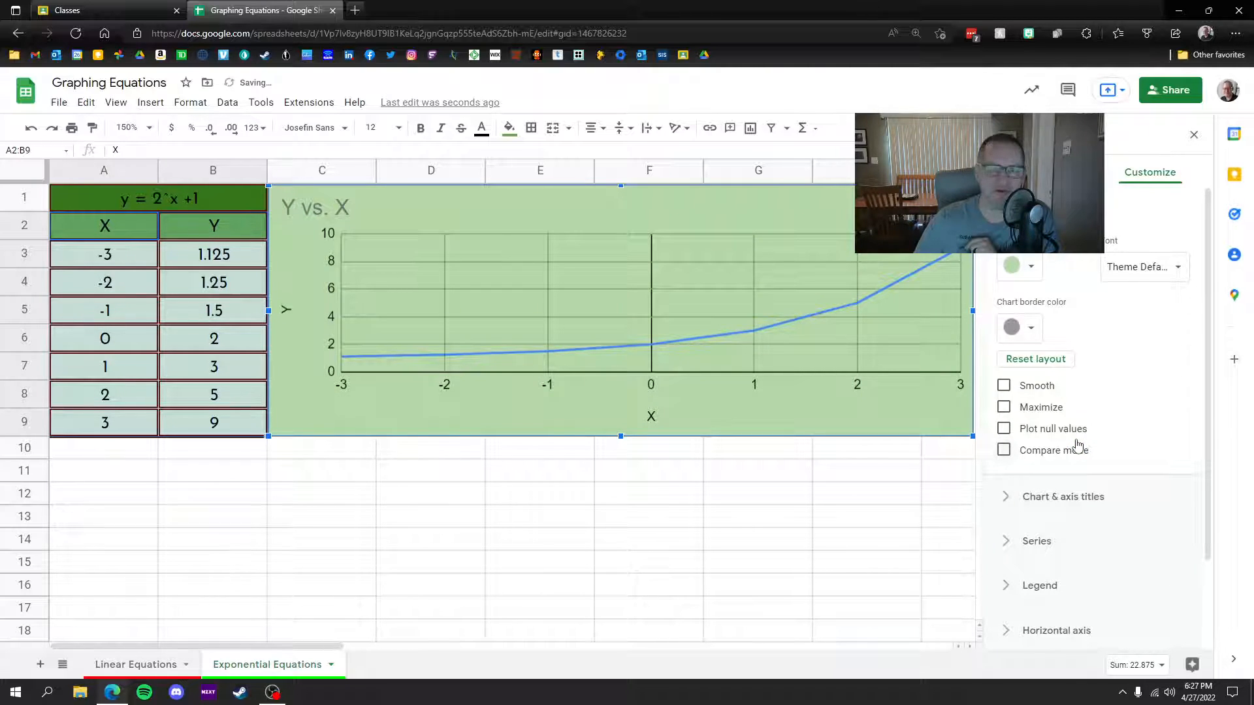
click(1142, 269)
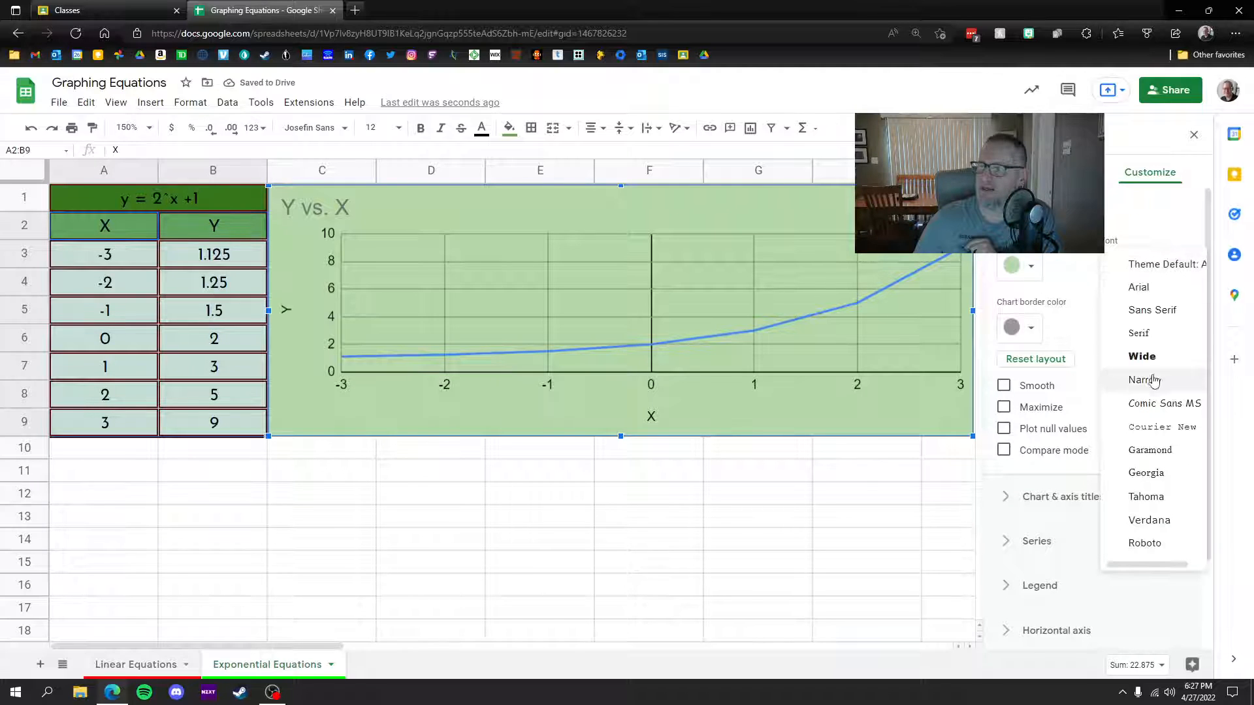
click(1151, 360)
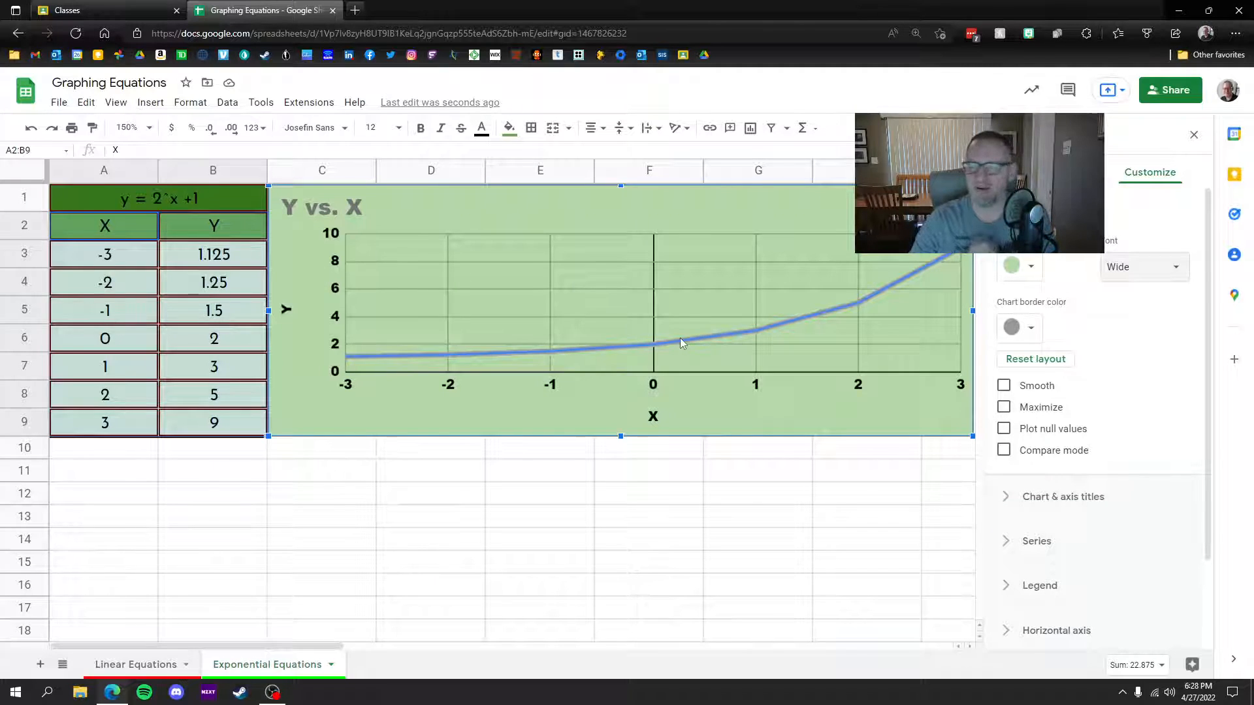
click(1004, 386)
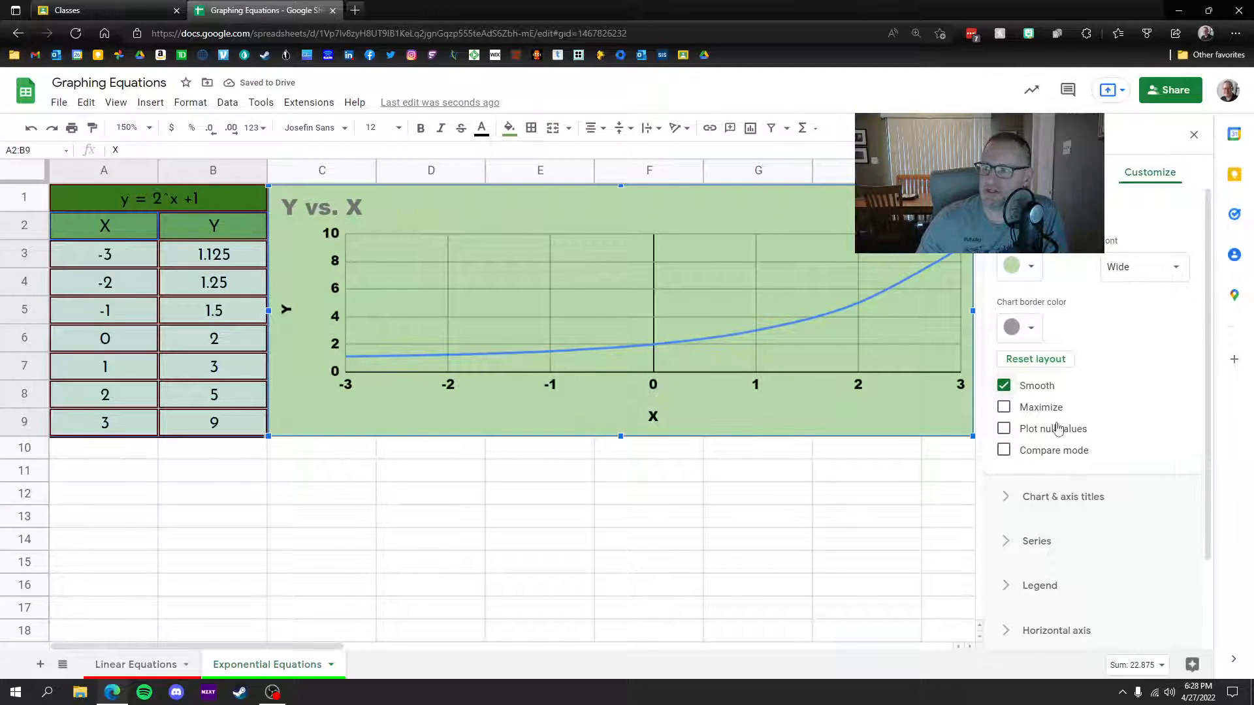
scroll(1097, 425, down, 4)
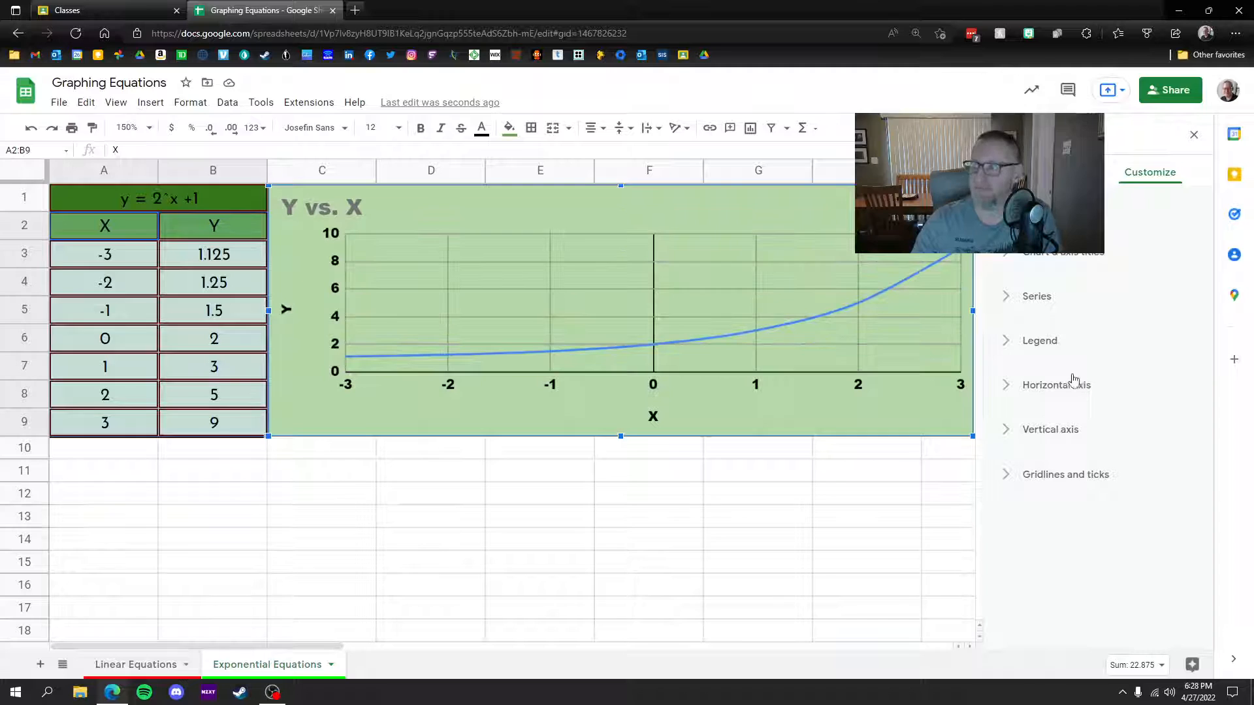
Step: Make the Y series line dark green and 4px thick
click(1009, 301)
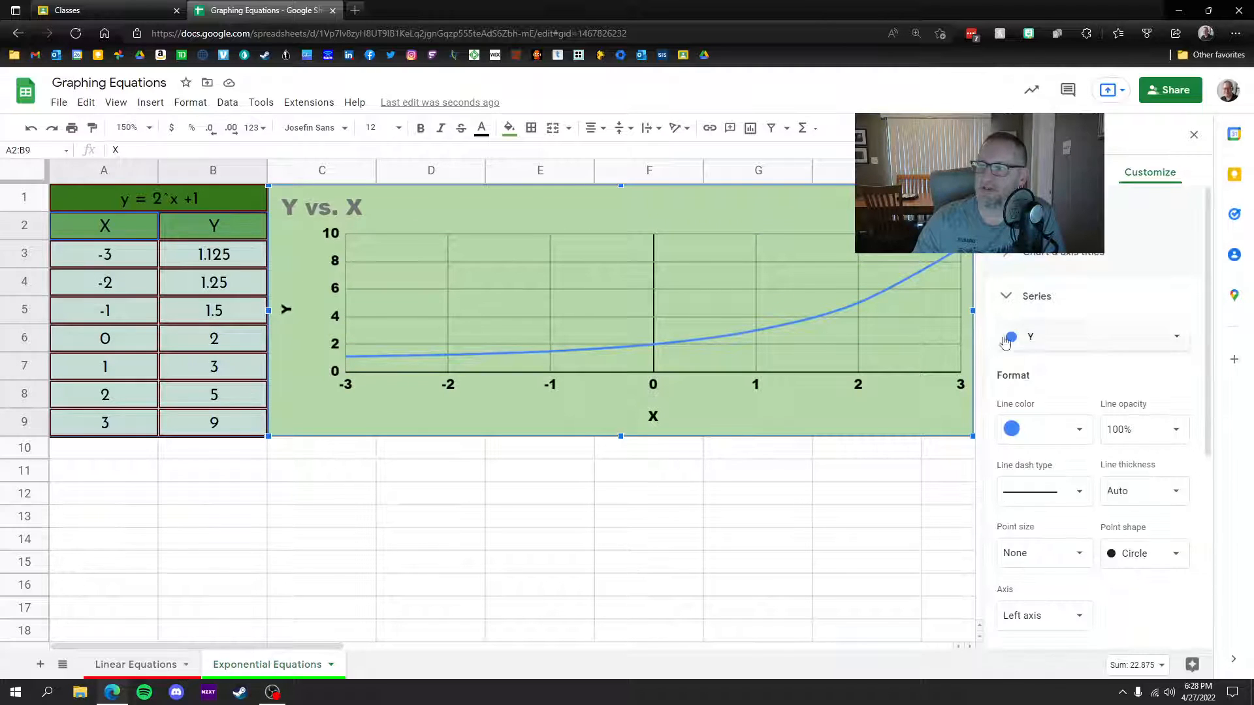
click(1056, 436)
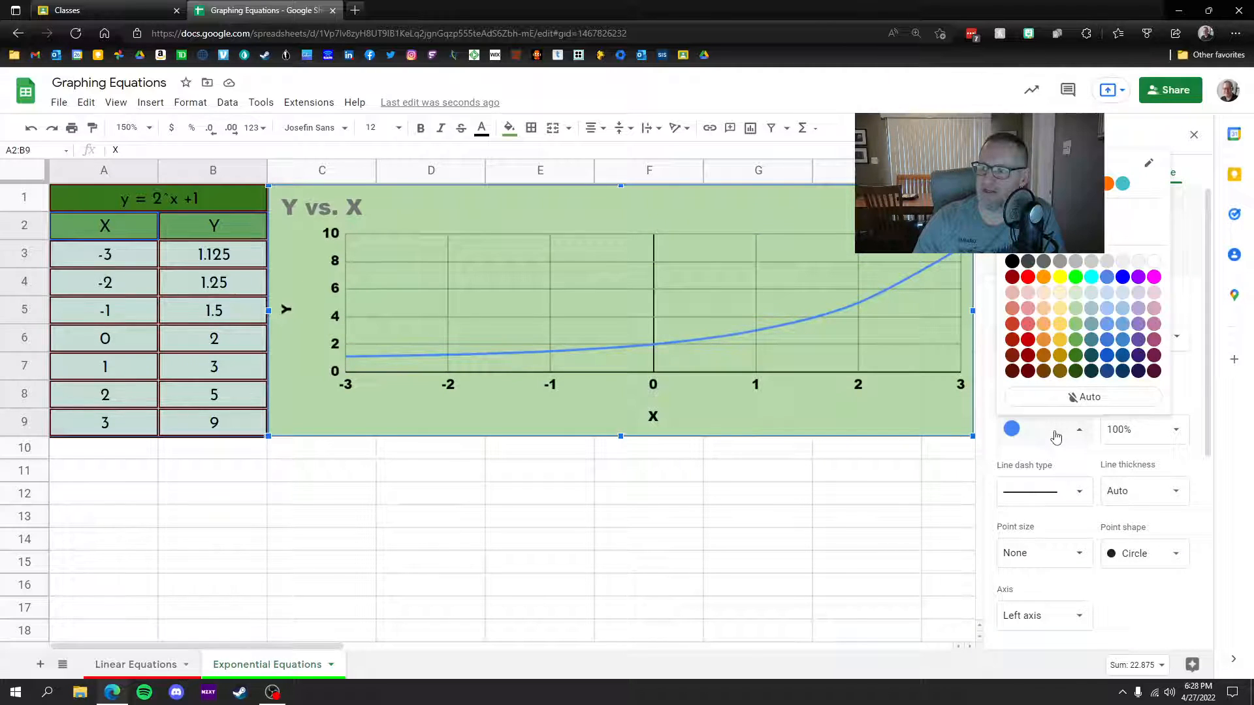
click(1075, 355)
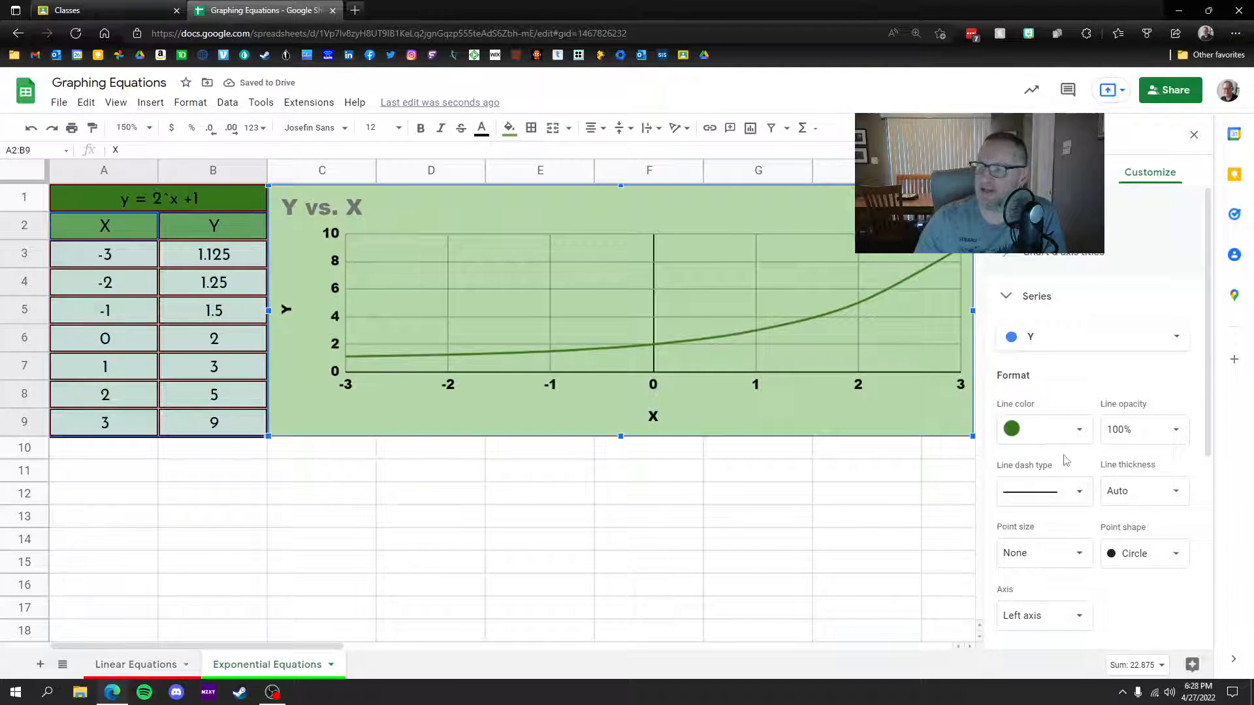
click(1150, 491)
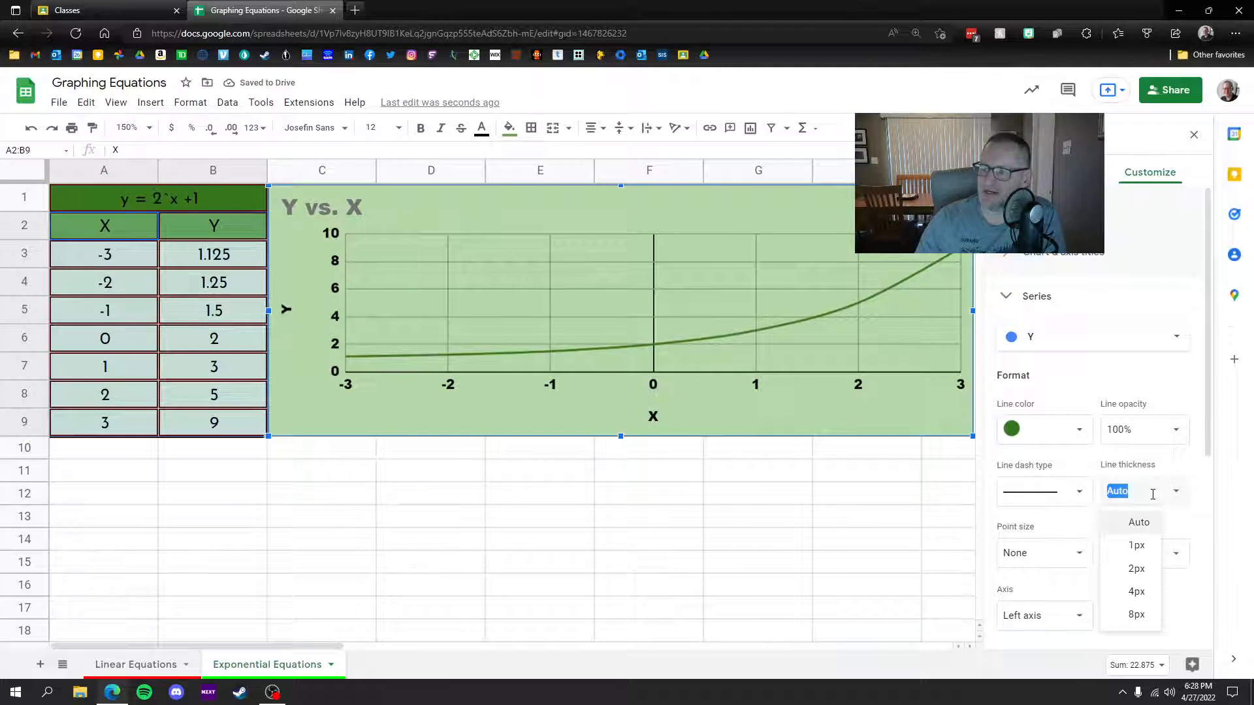
click(1138, 615)
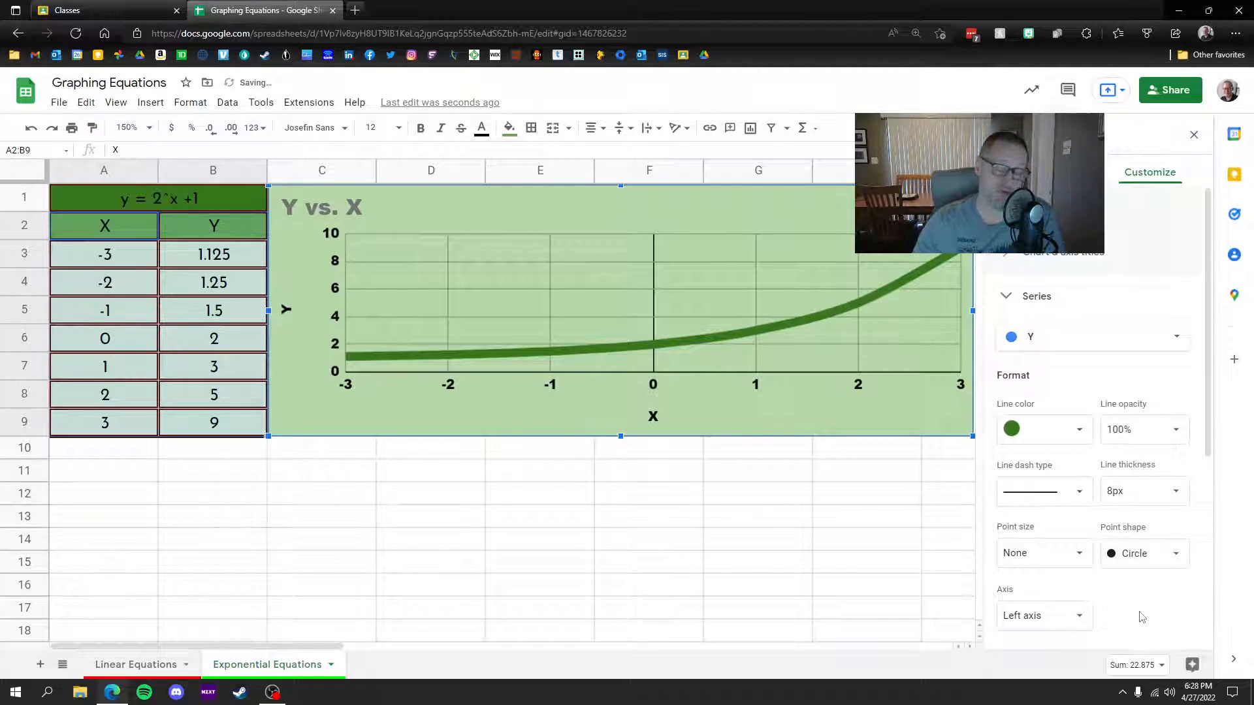
click(1166, 491)
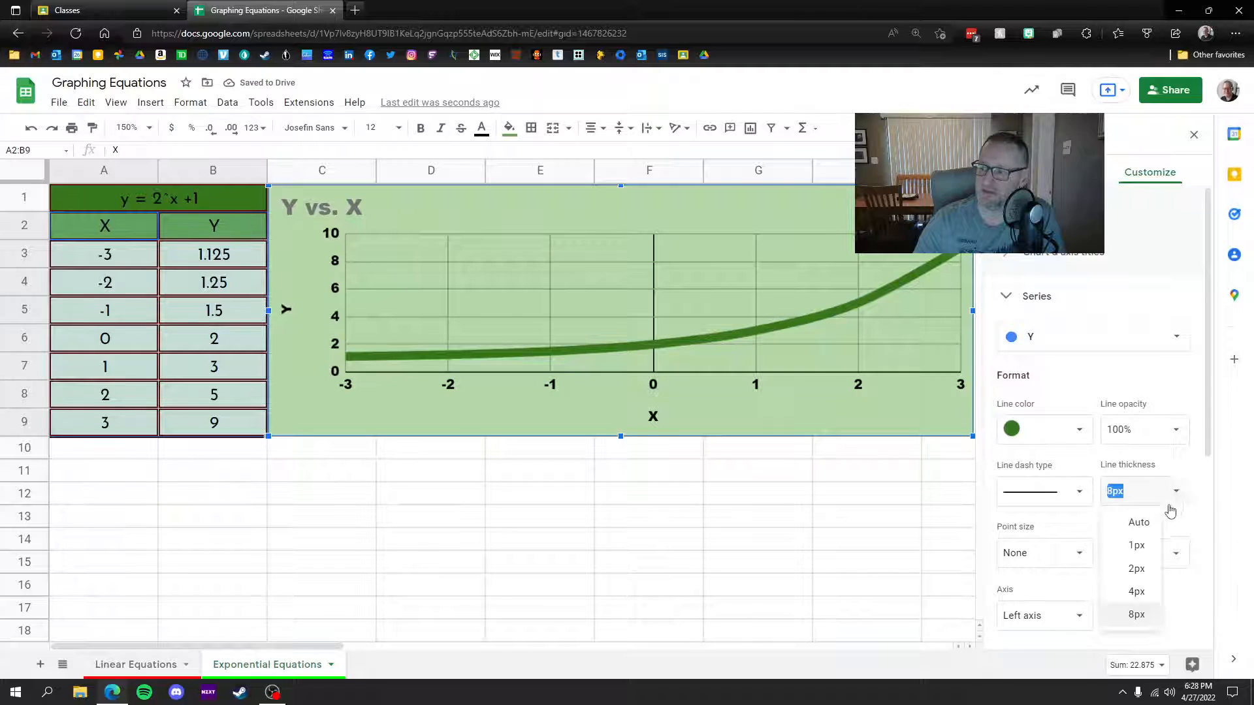
click(1137, 593)
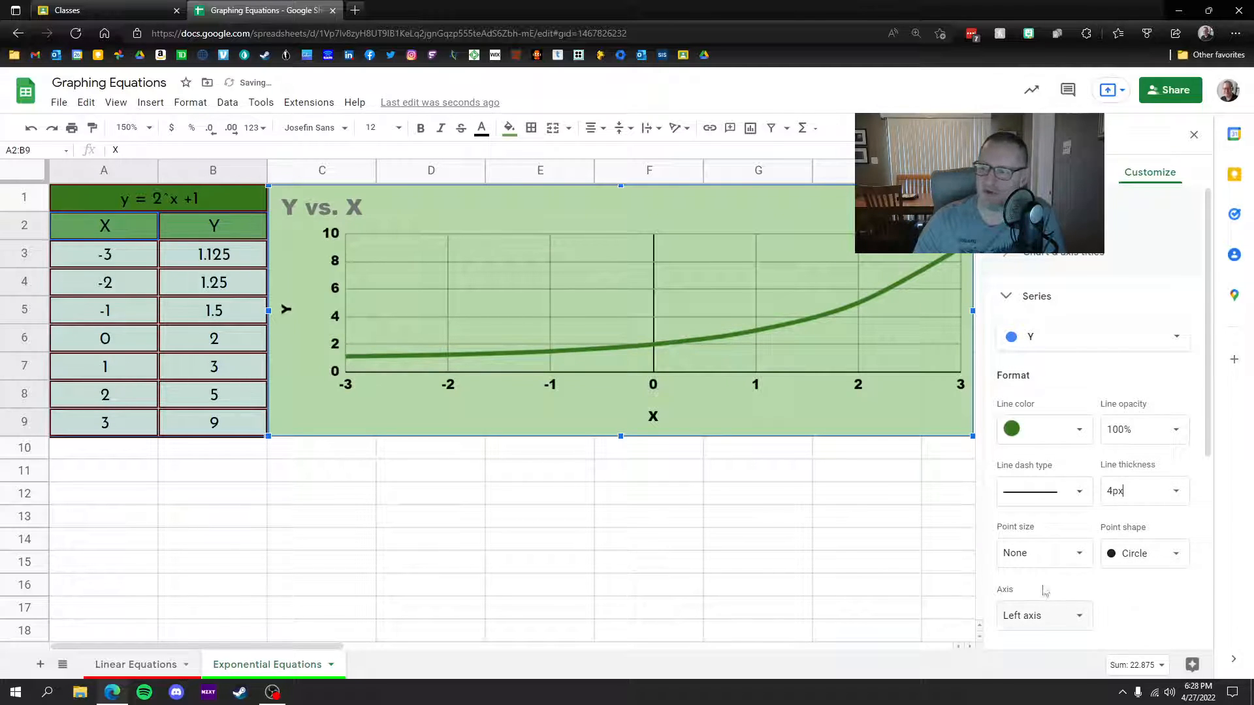
Step: Mark the data points with 14px hexagons and close the chart editor
click(1159, 560)
scroll(1155, 621, down, 2)
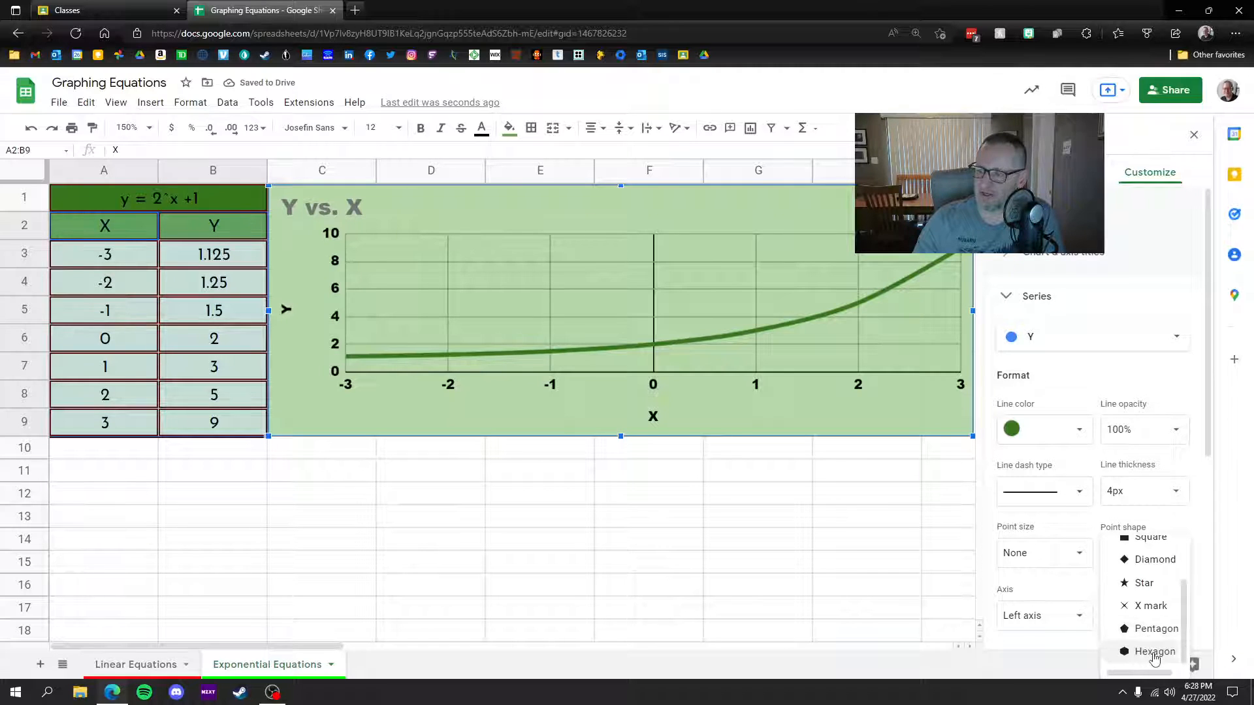
click(1154, 629)
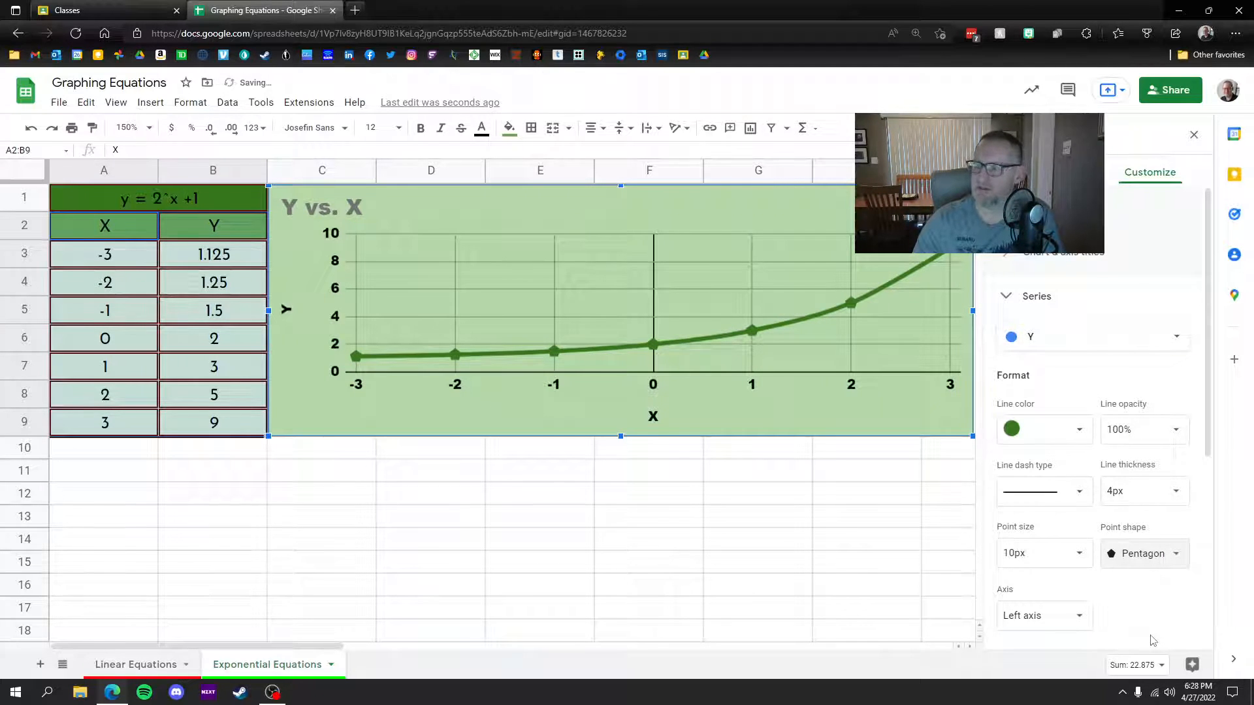
click(1079, 554)
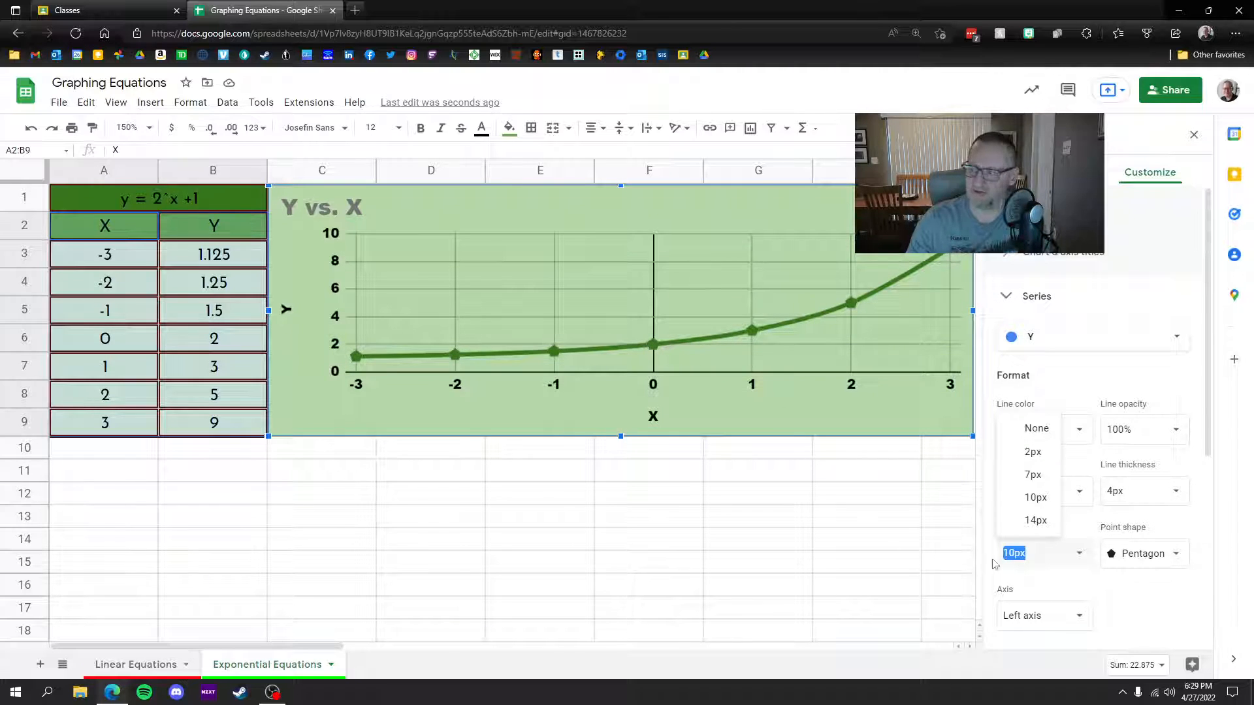
click(1038, 520)
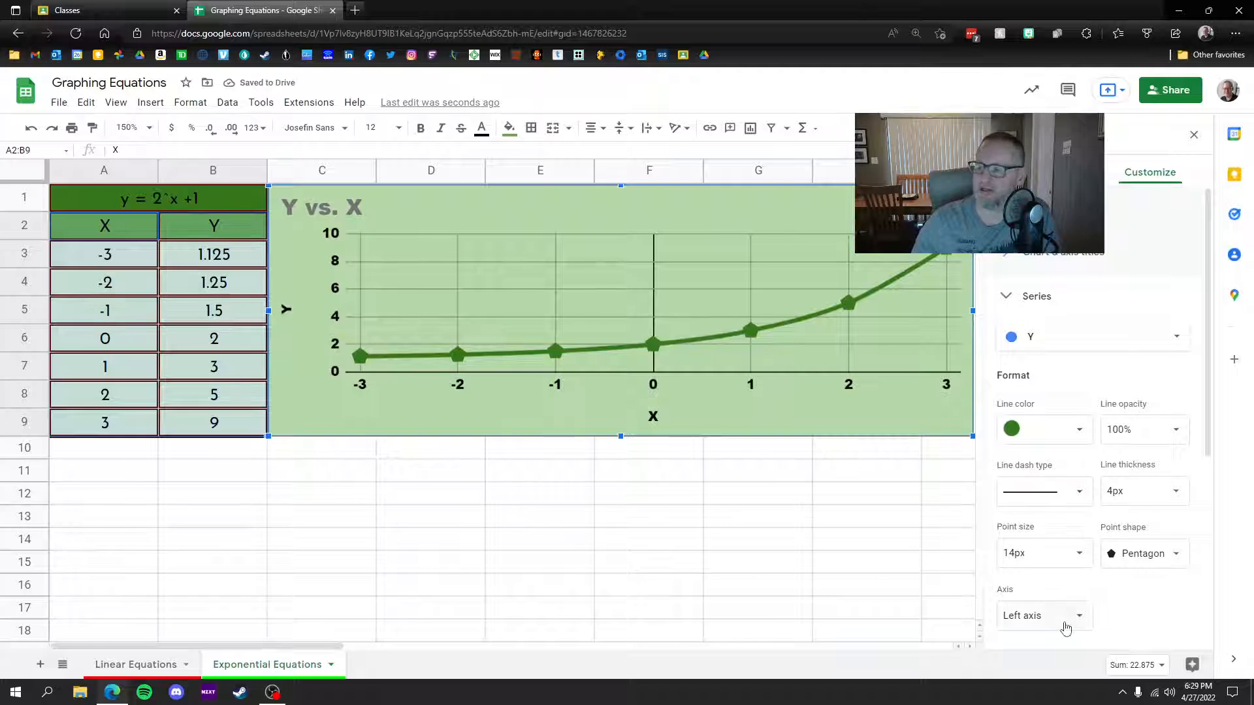
click(1139, 554)
click(1154, 574)
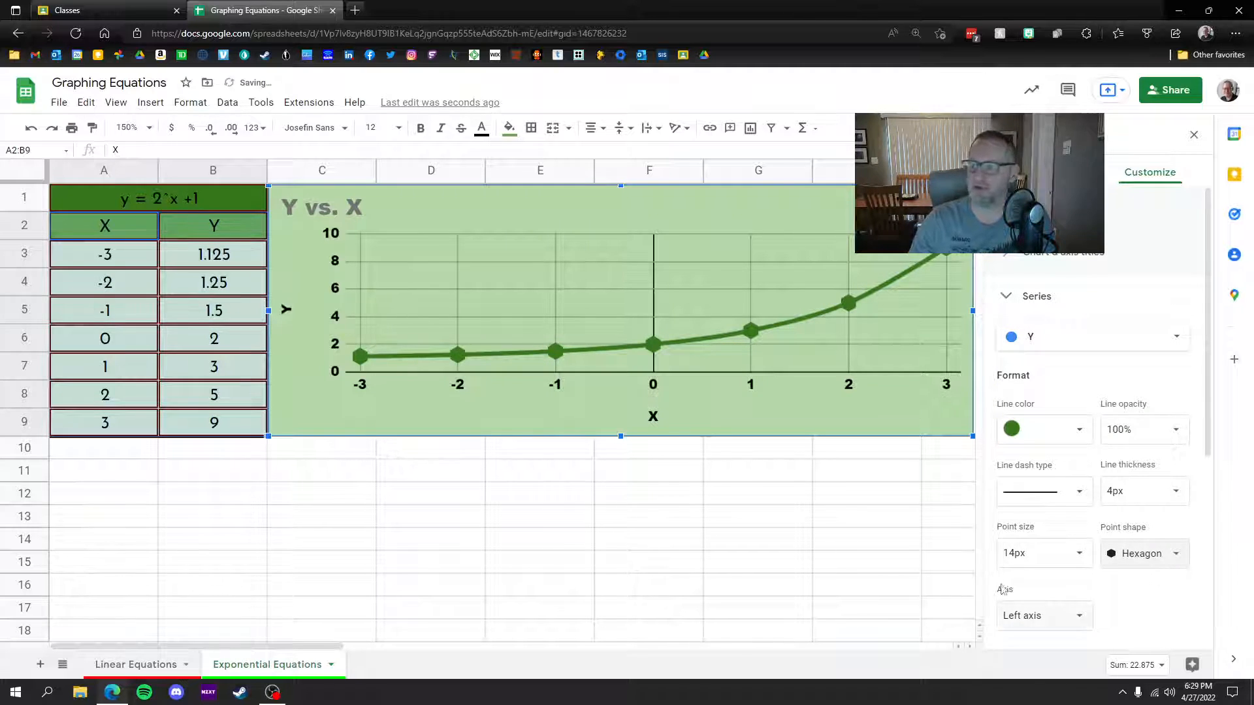
click(1192, 136)
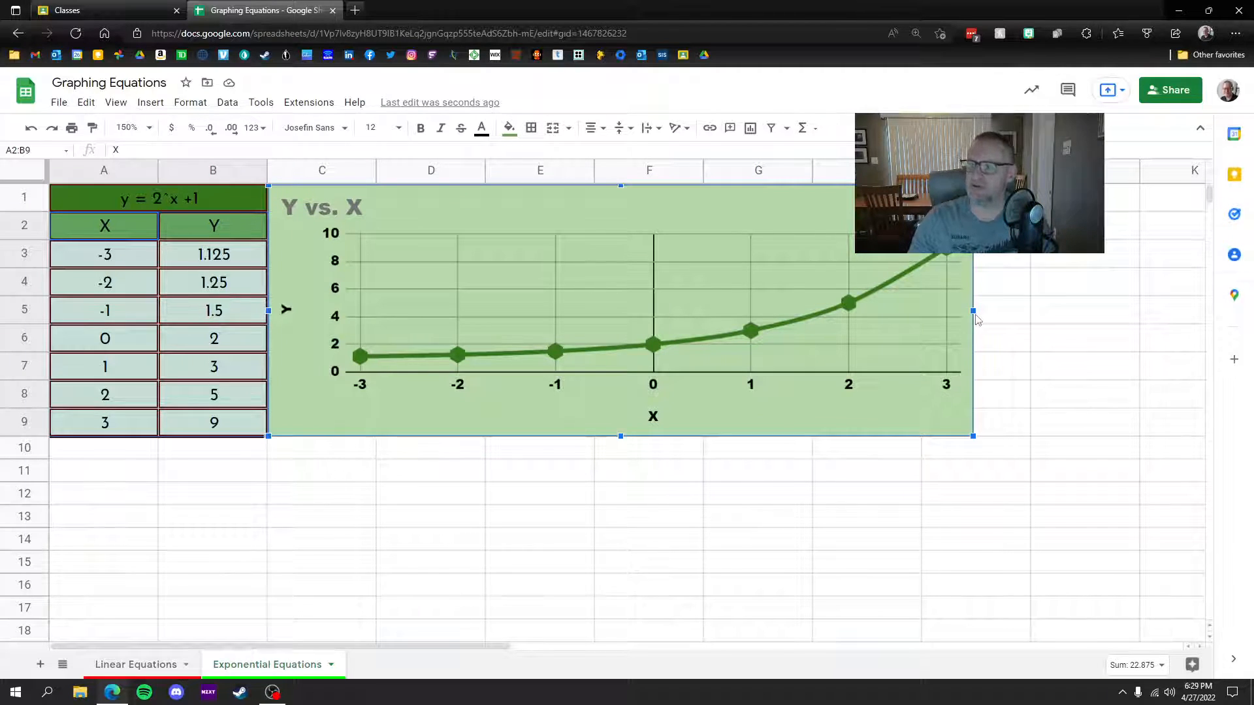
Step: Widen the chart to the right and apply green borders to every cell of A1:B9
drag(973, 311, 1020, 308)
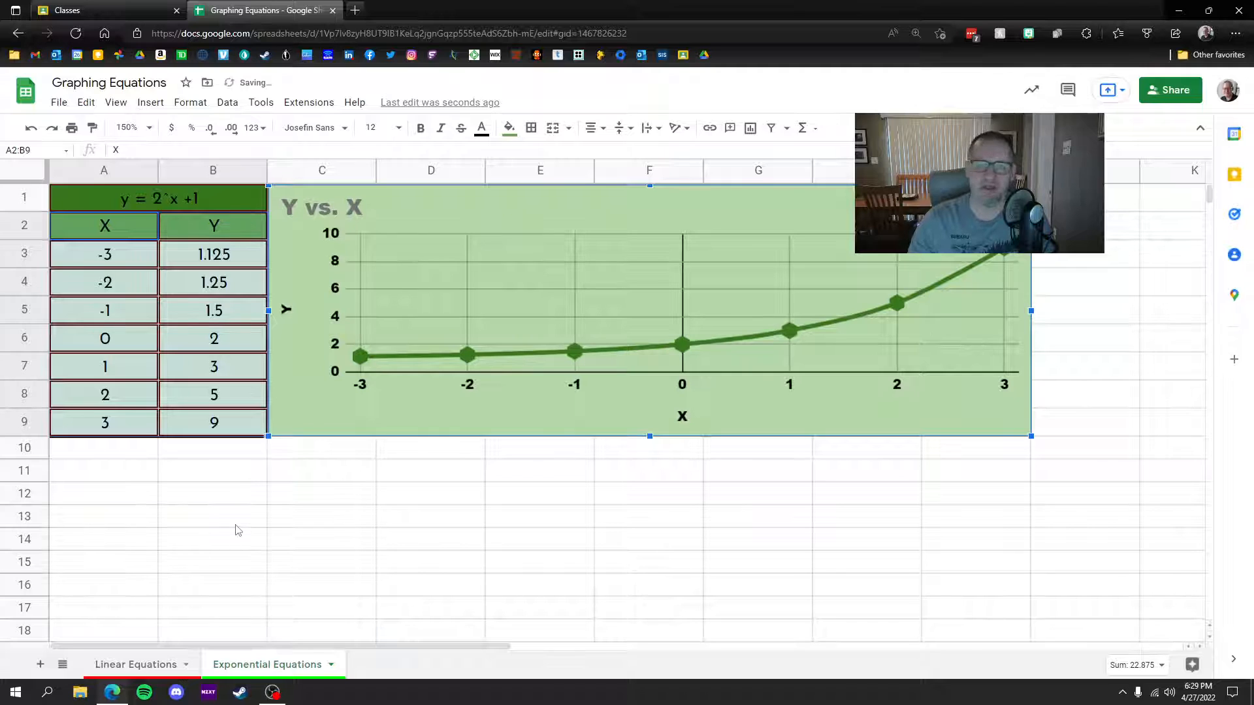
drag(88, 199, 206, 425)
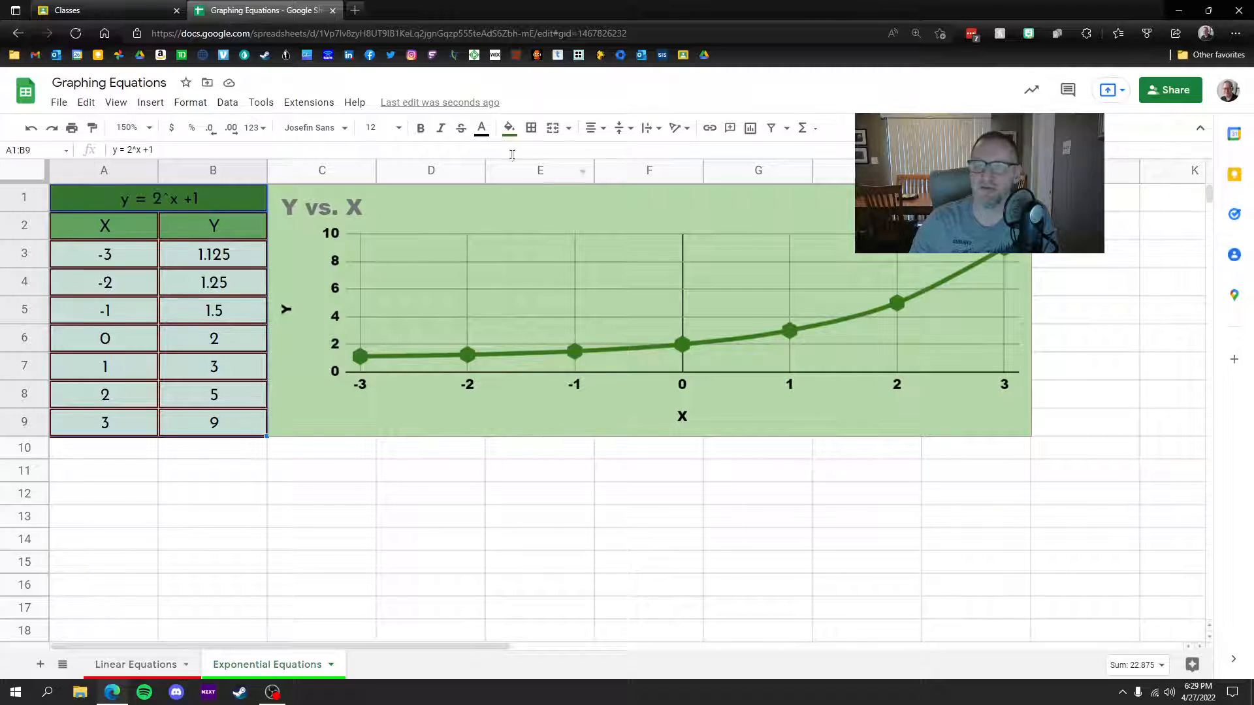
click(531, 127)
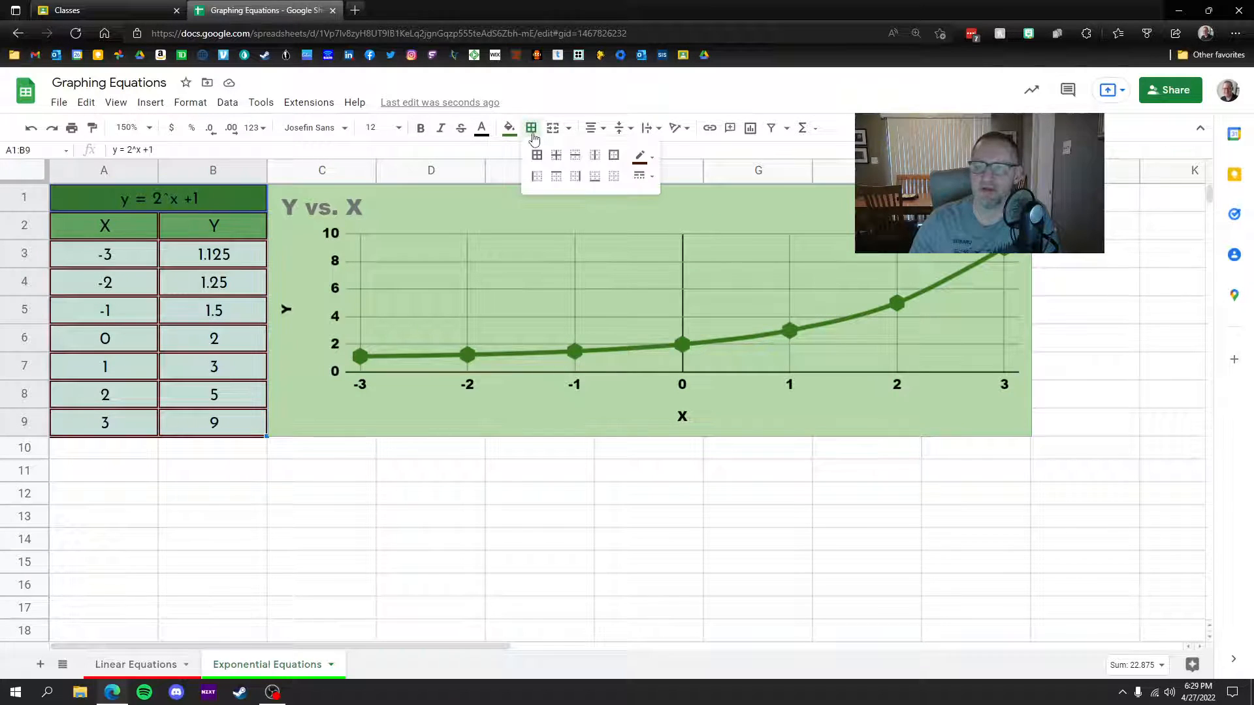
click(641, 162)
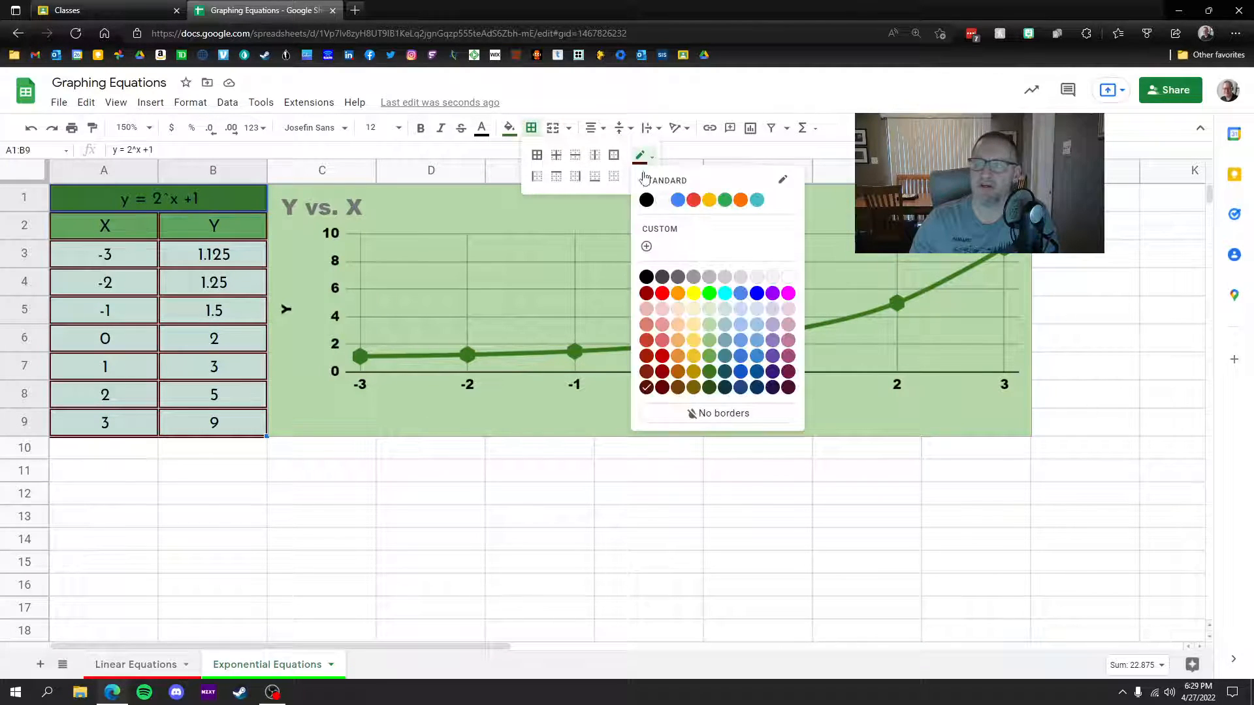
click(709, 372)
click(643, 177)
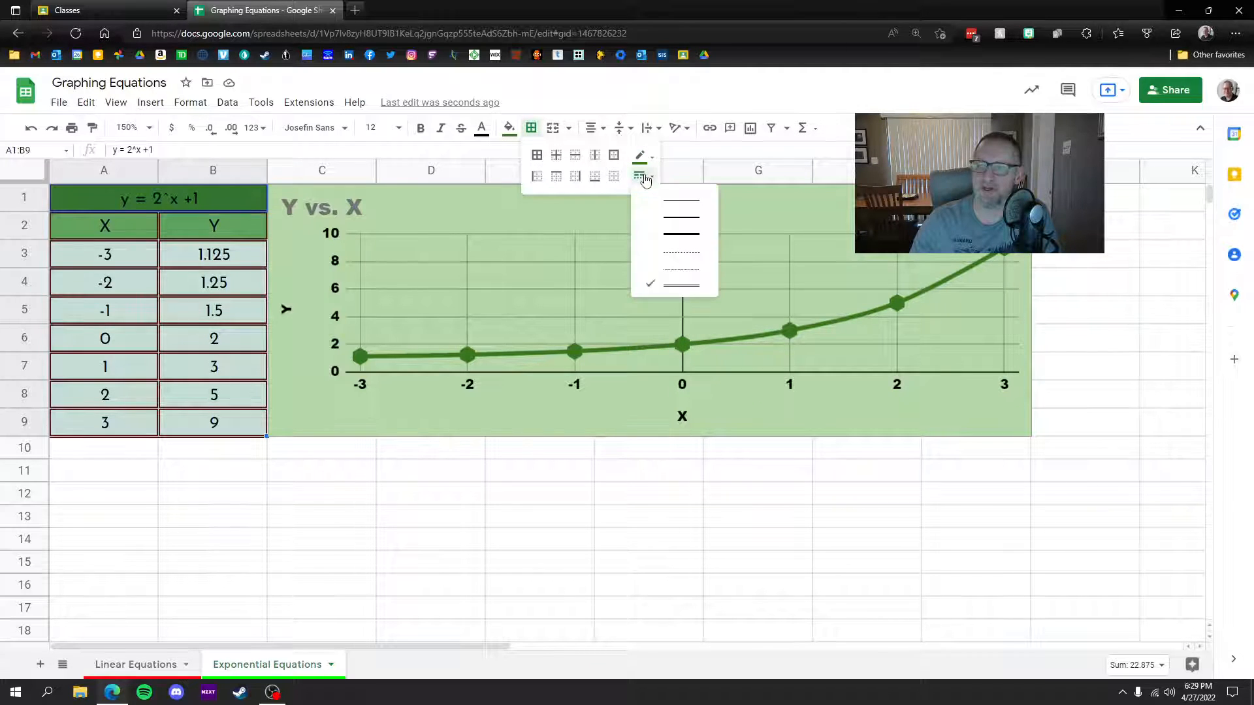
click(538, 162)
click(364, 502)
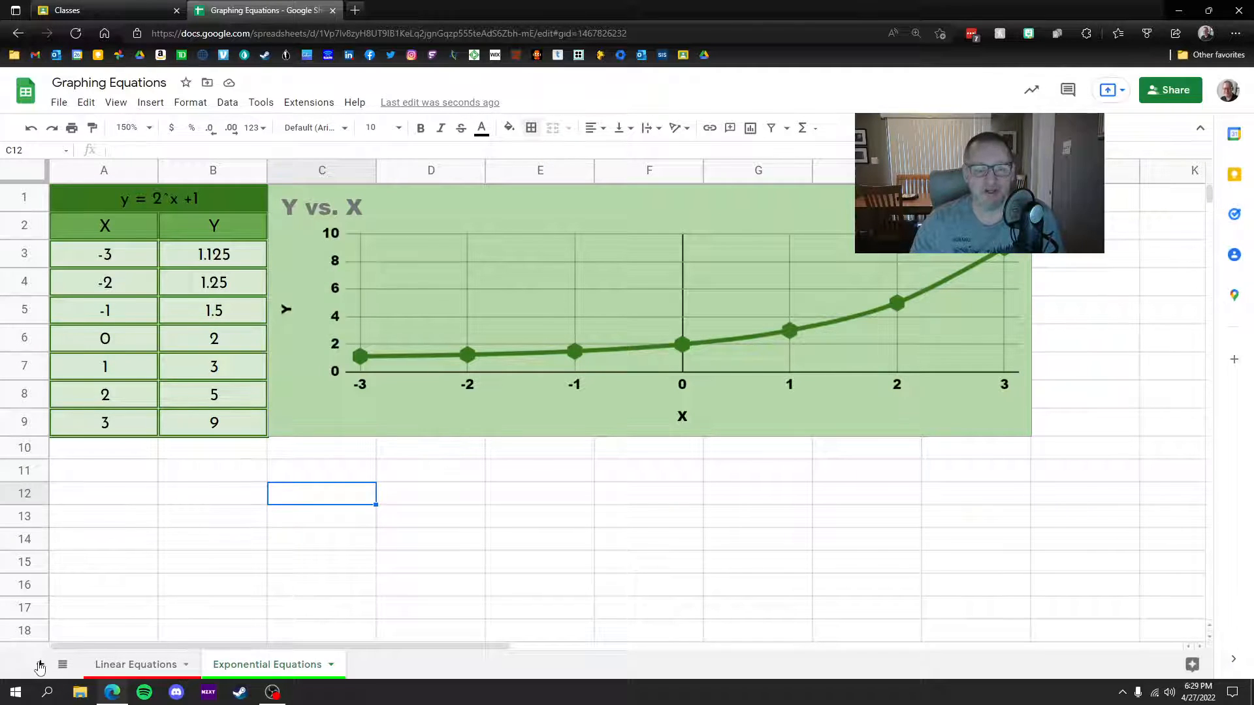
Step: Add a new blank sheet and colour its tab blue
click(40, 665)
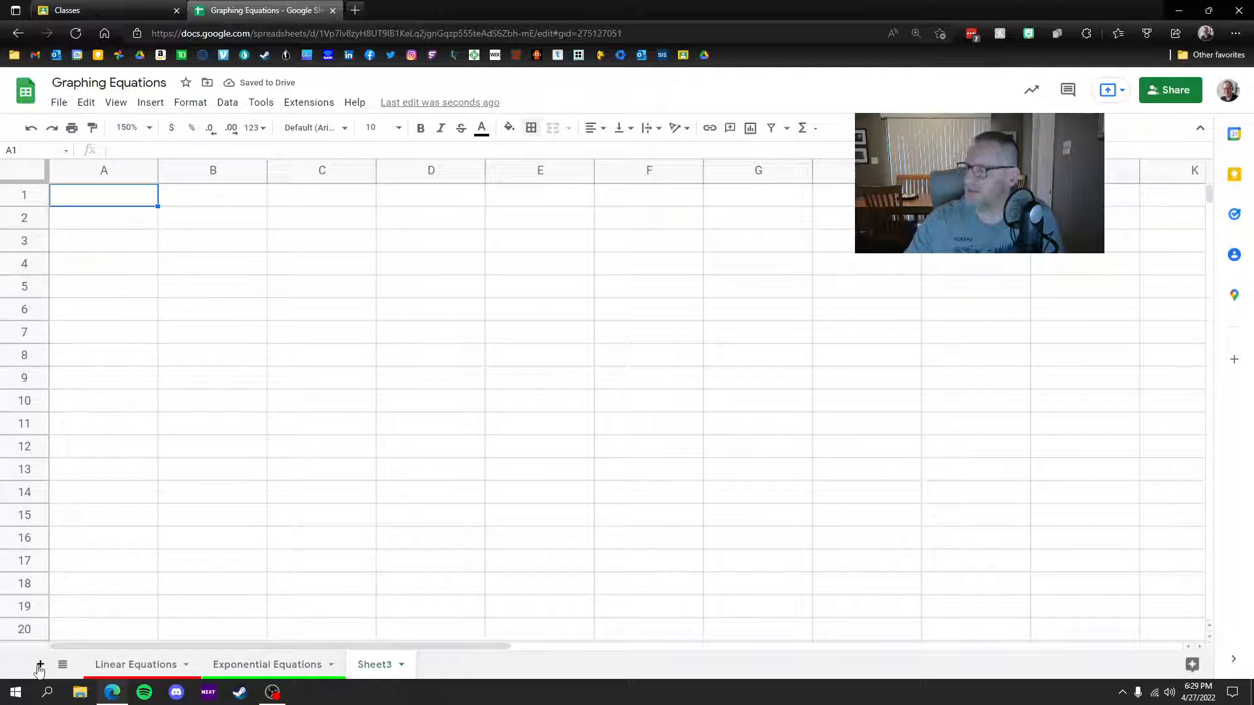
click(400, 666)
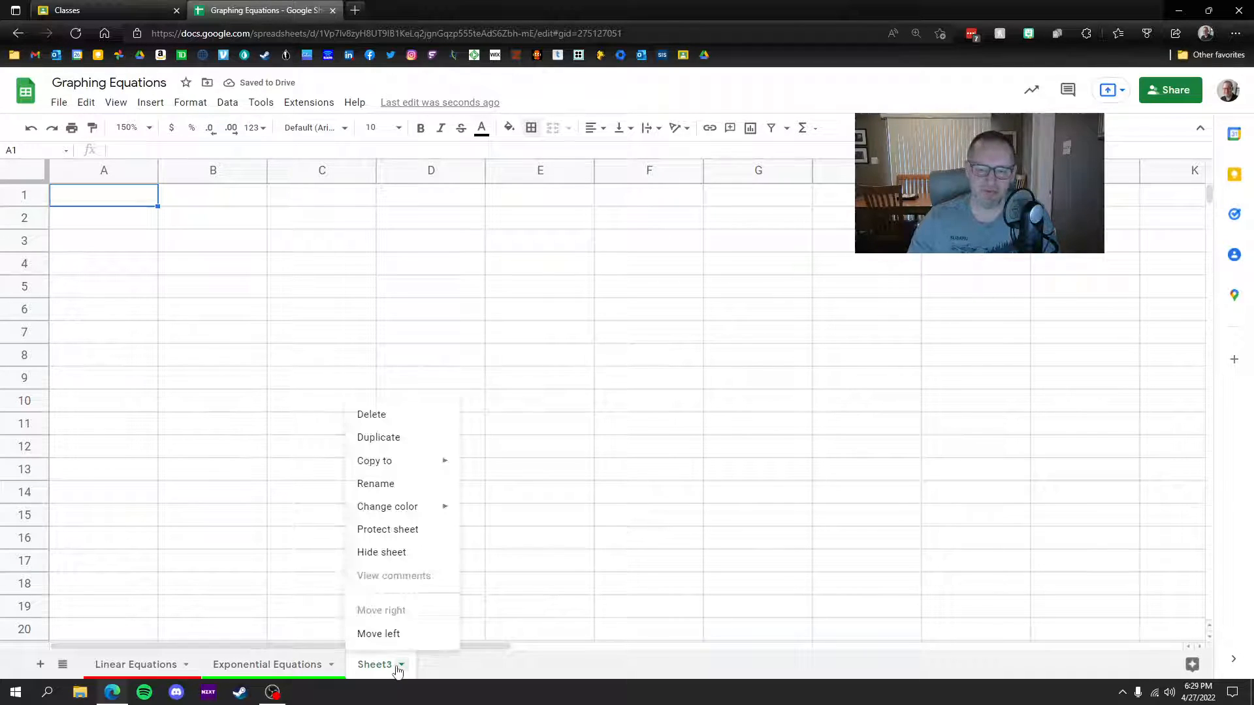
mouse_move(426, 506)
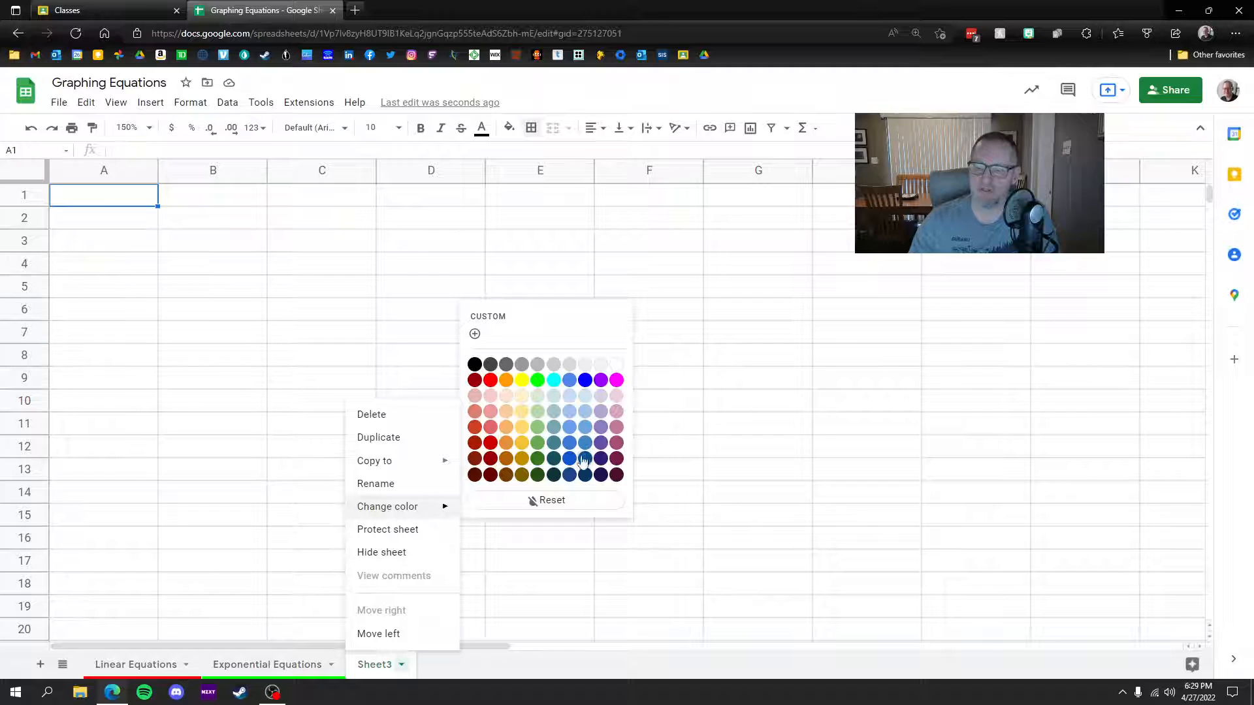
click(585, 388)
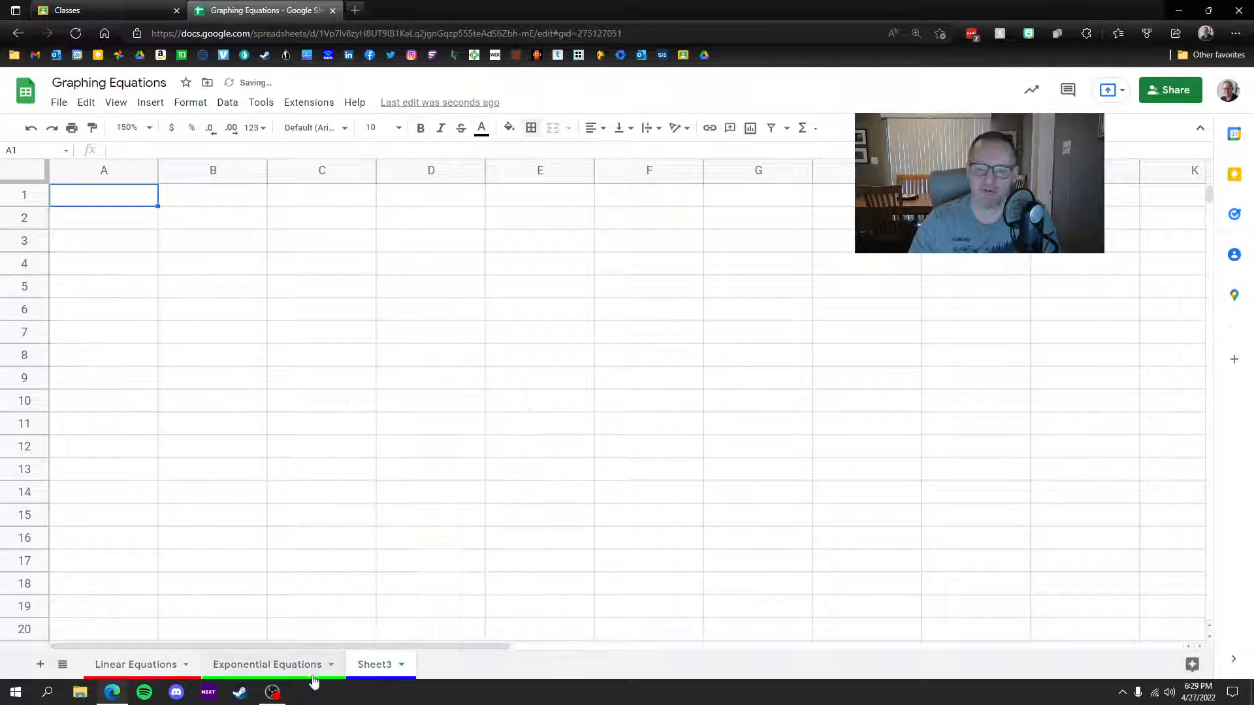
Step: Rename the new sheet to 'Quadratic Equation'
click(401, 665)
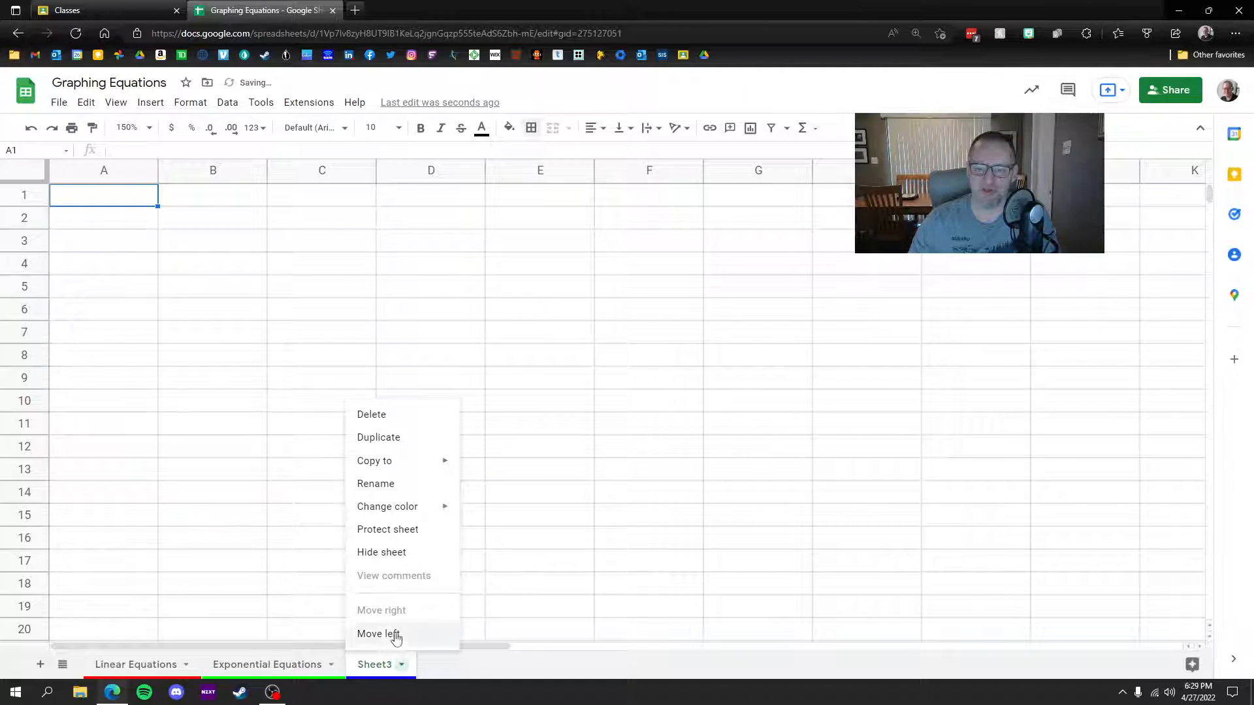
click(416, 493)
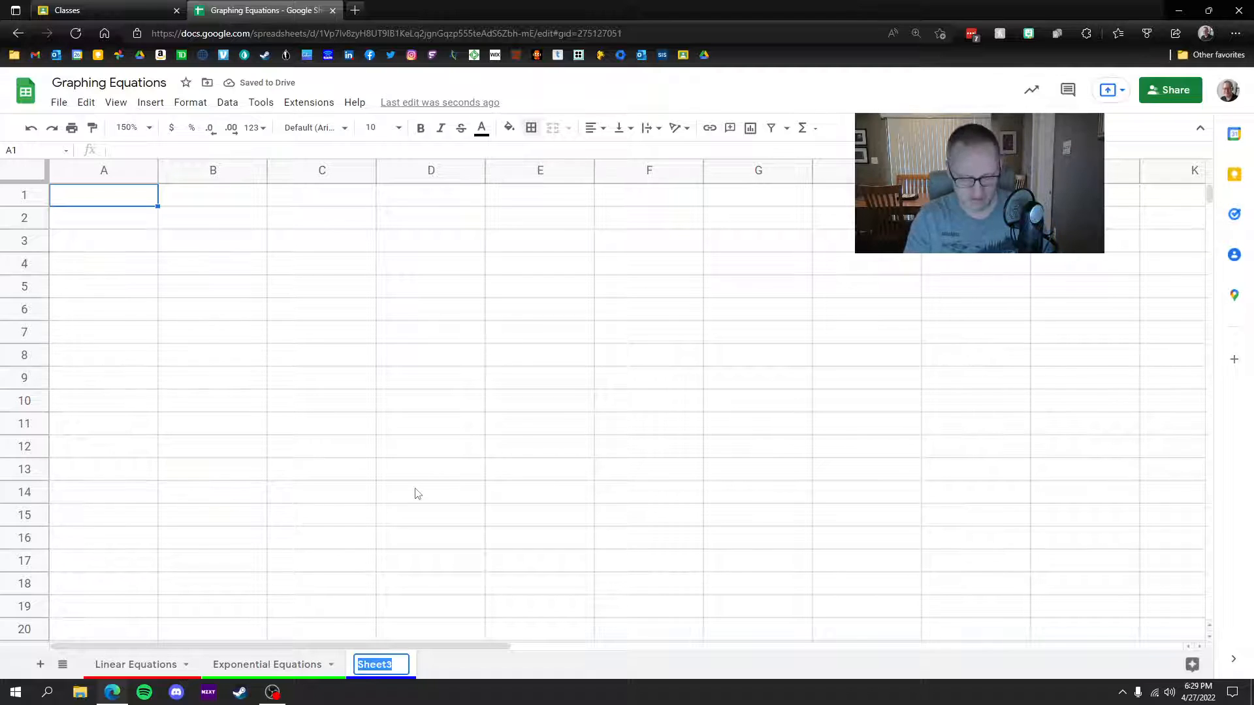
text(QU)
key(BackSpace)
text(uadratic)
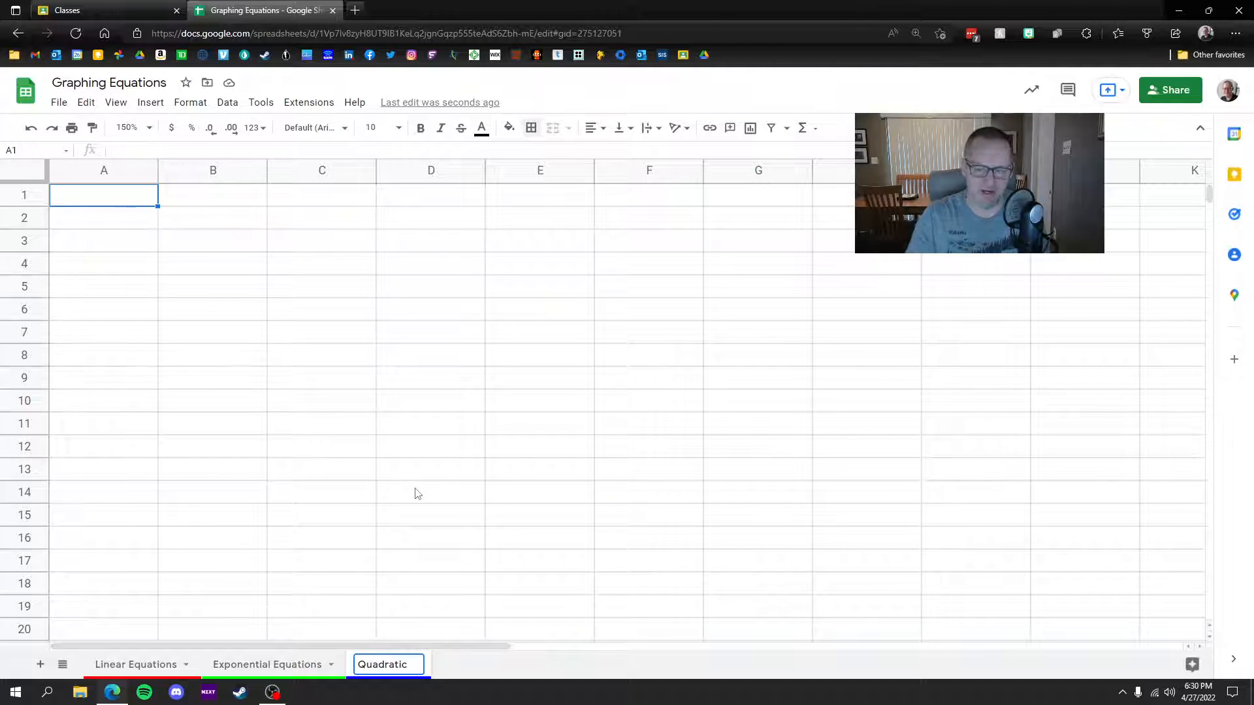
text( Equ)
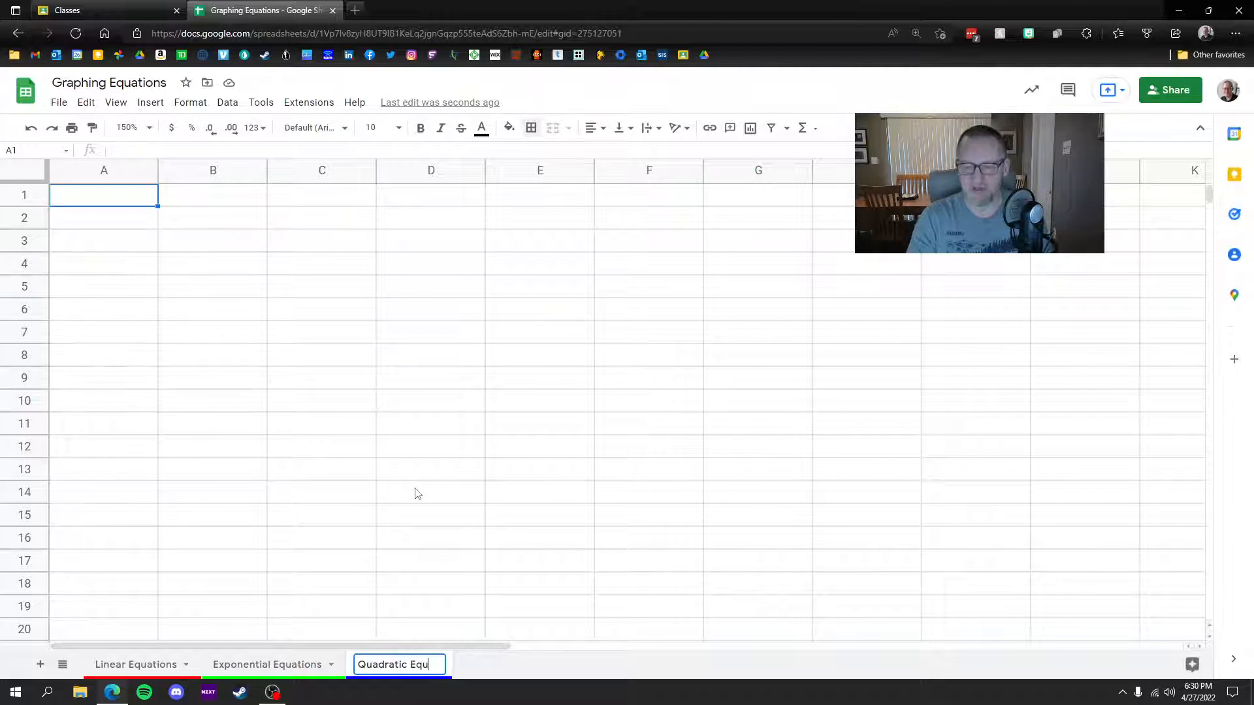
text(ation)
key(Return)
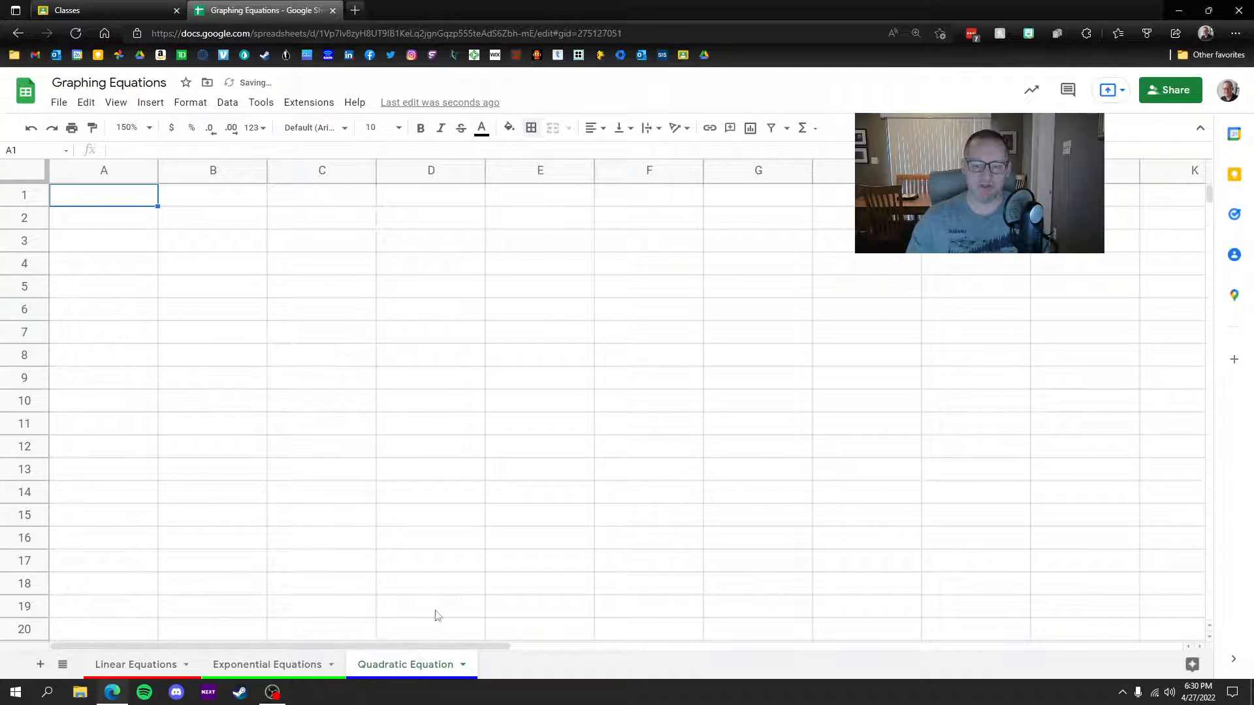
Step: Copy the y = -3x + 2 table from Linear Equations into A1 of Quadratic Equation
click(154, 665)
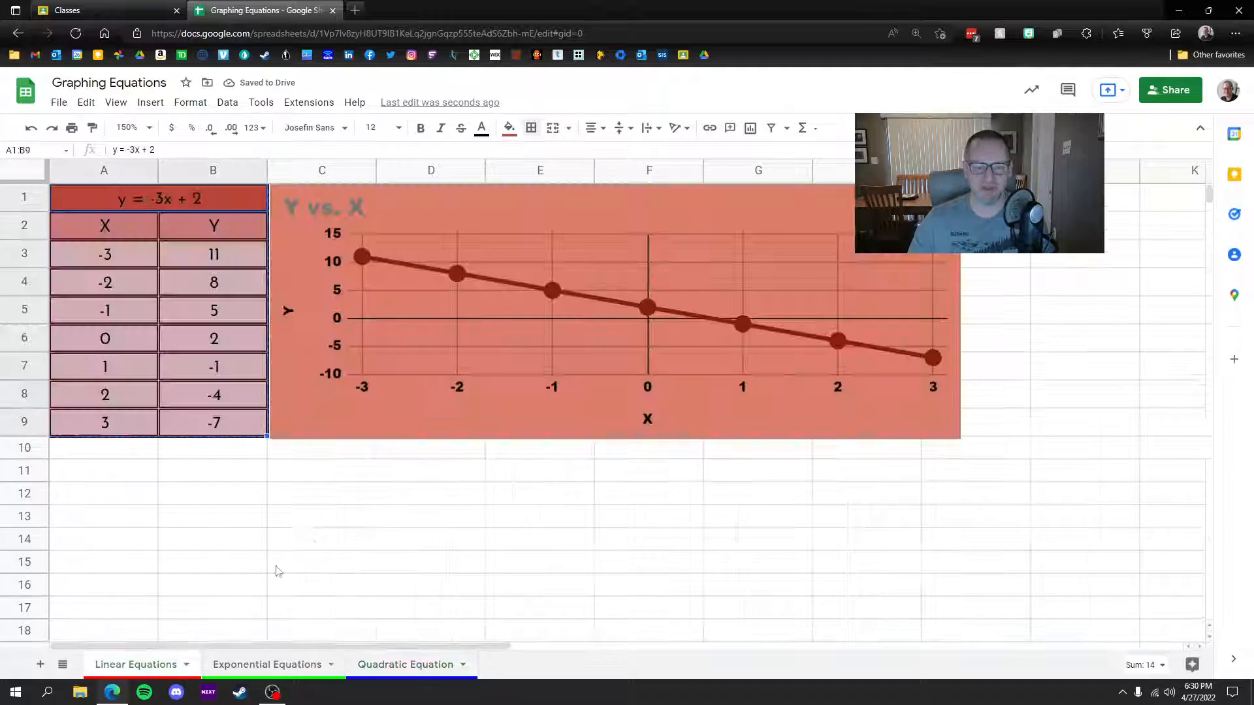
drag(115, 205, 233, 426)
key(ctrl+c)
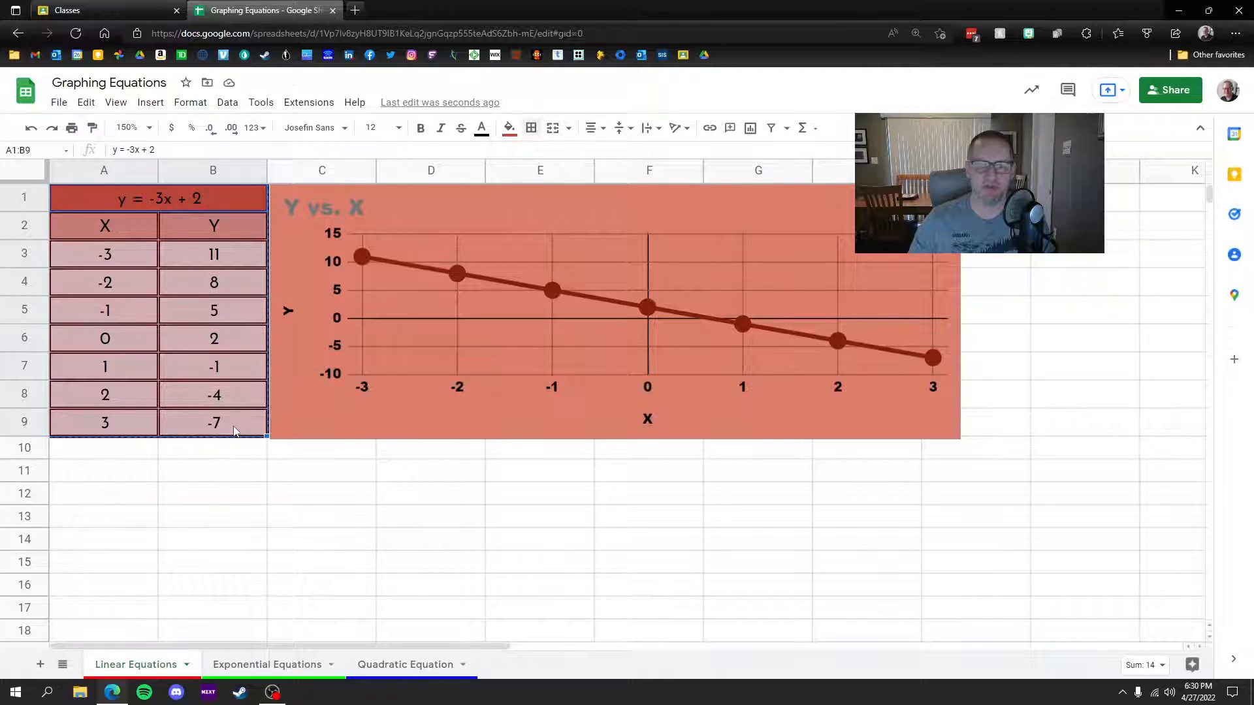
click(412, 664)
mouse_move(98, 200)
mouse_down()
mouse_move(237, 416)
mouse_move(109, 202)
mouse_up()
key(ctrl+v)
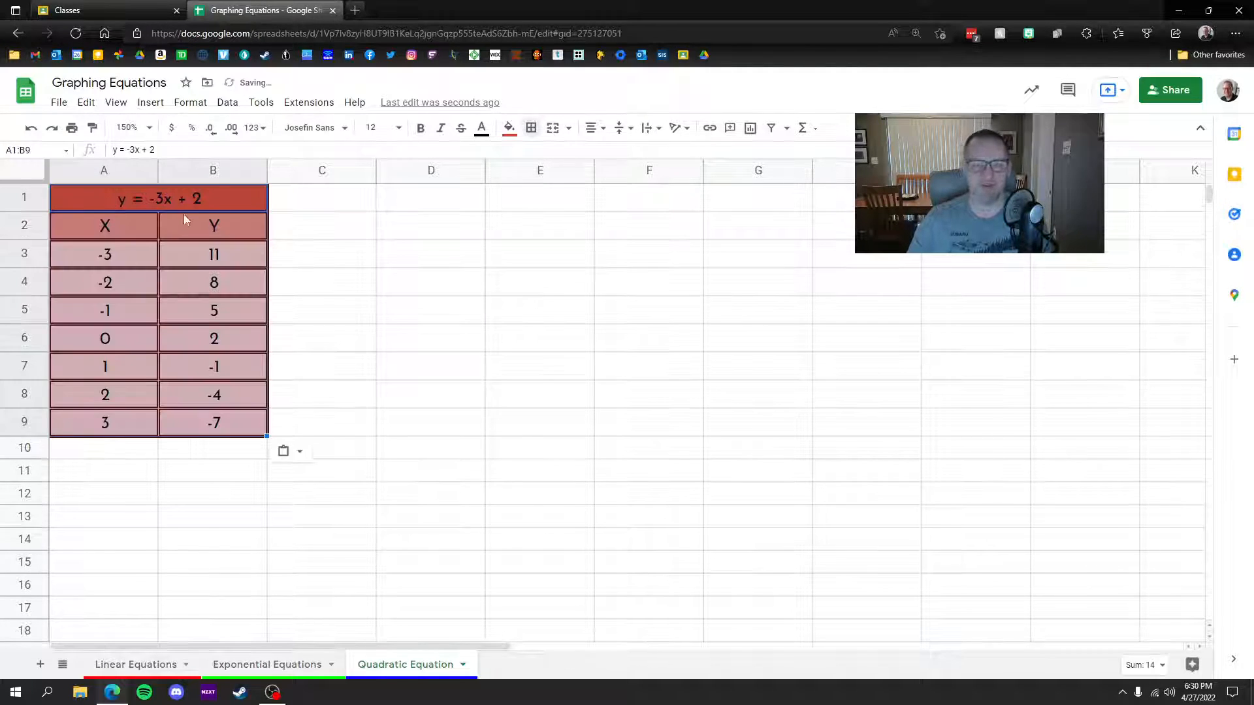
Step: Fill the title dark cornflower blue, the header row blue, and the data cells light blue
click(108, 201)
click(510, 129)
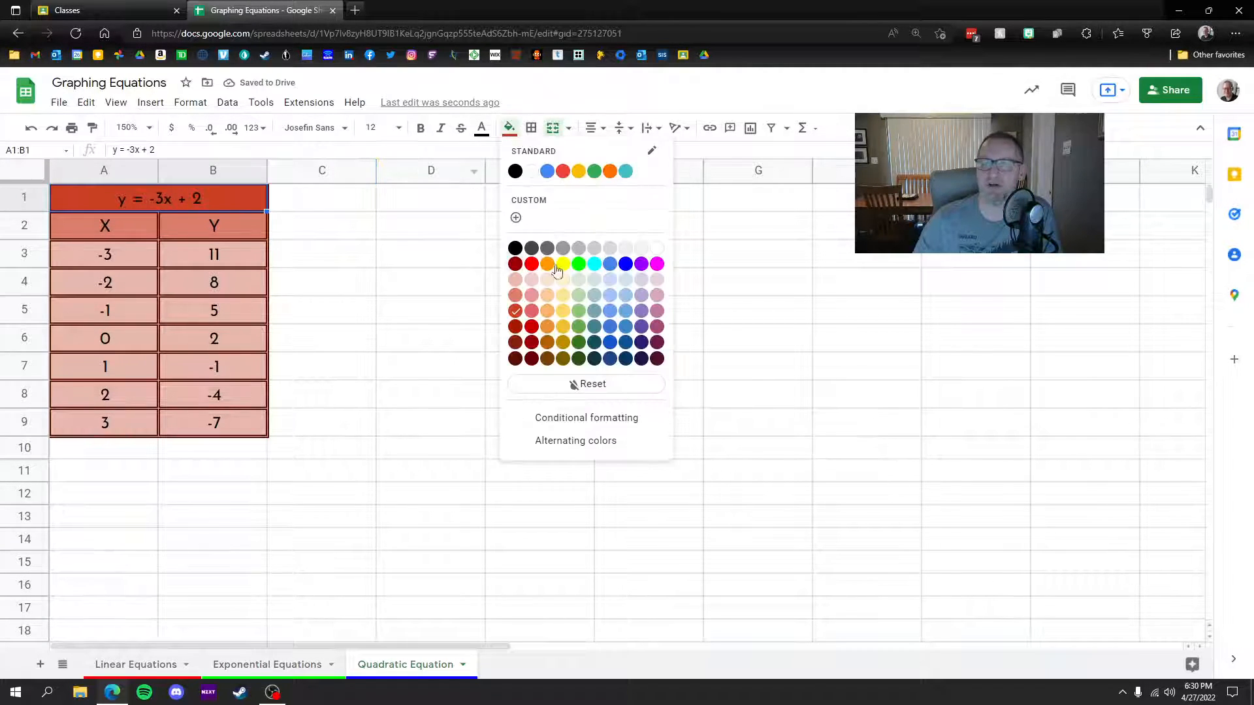
click(613, 331)
drag(86, 226, 213, 226)
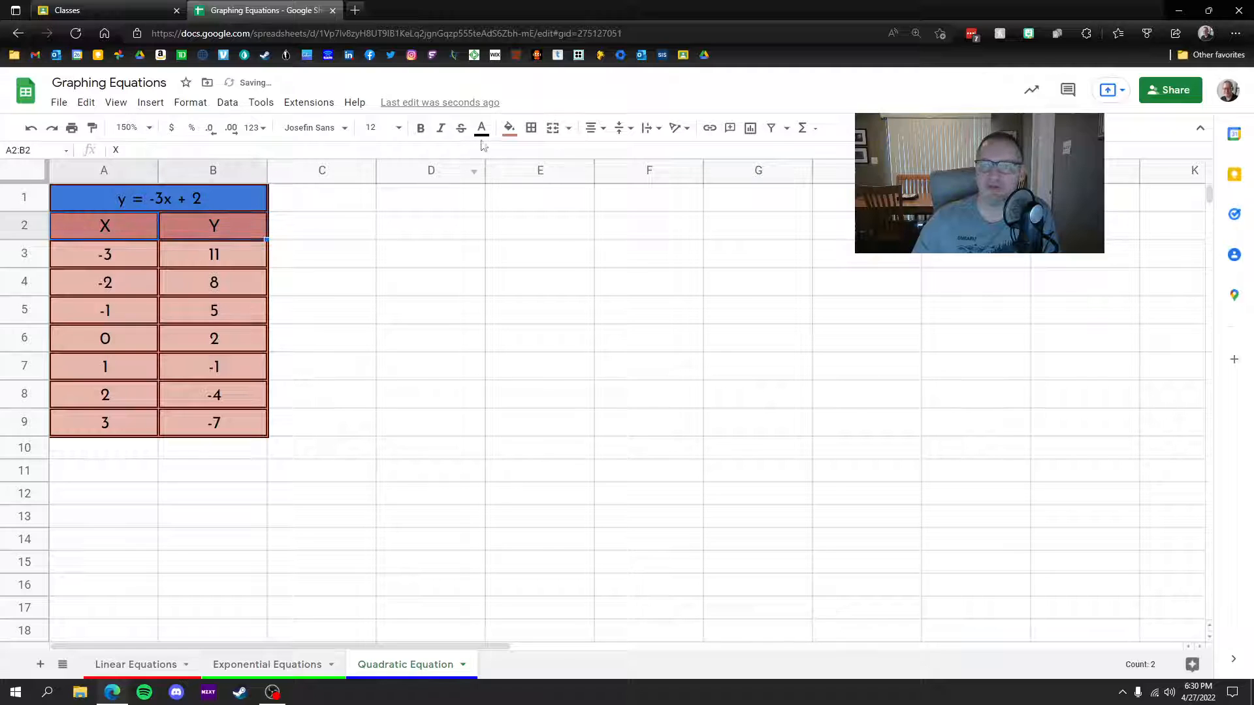
click(510, 128)
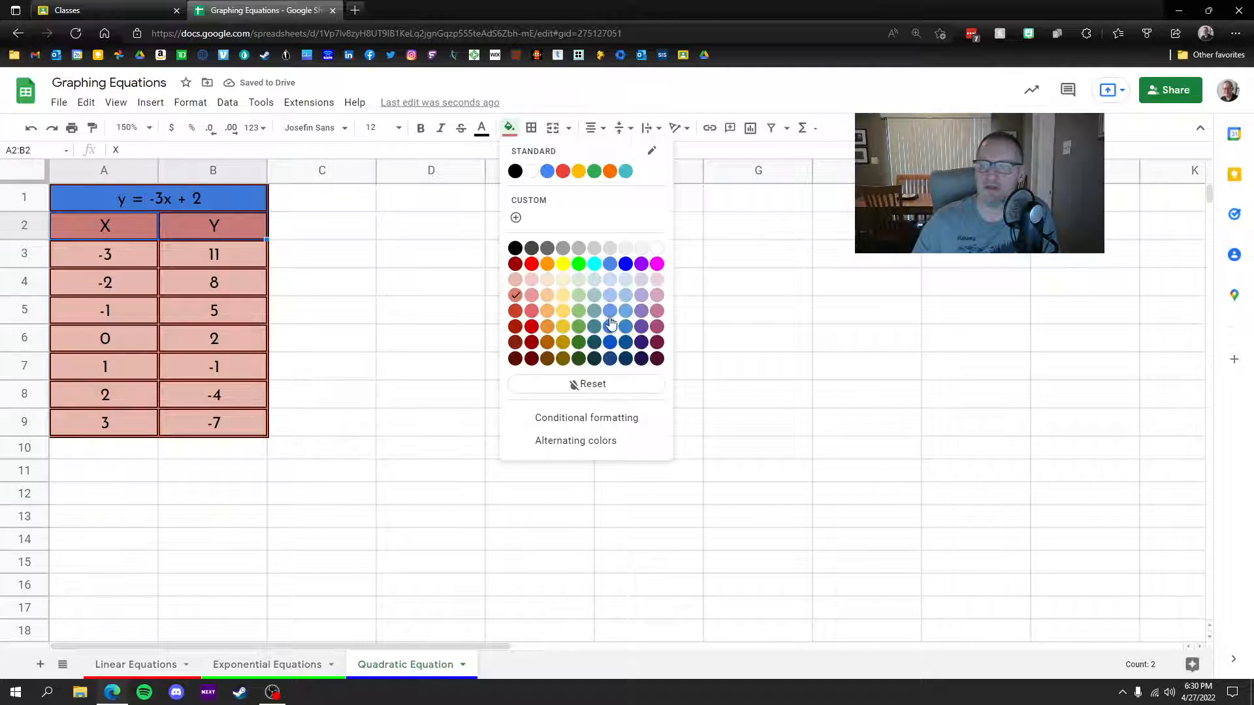
click(610, 320)
drag(107, 256, 258, 426)
click(510, 128)
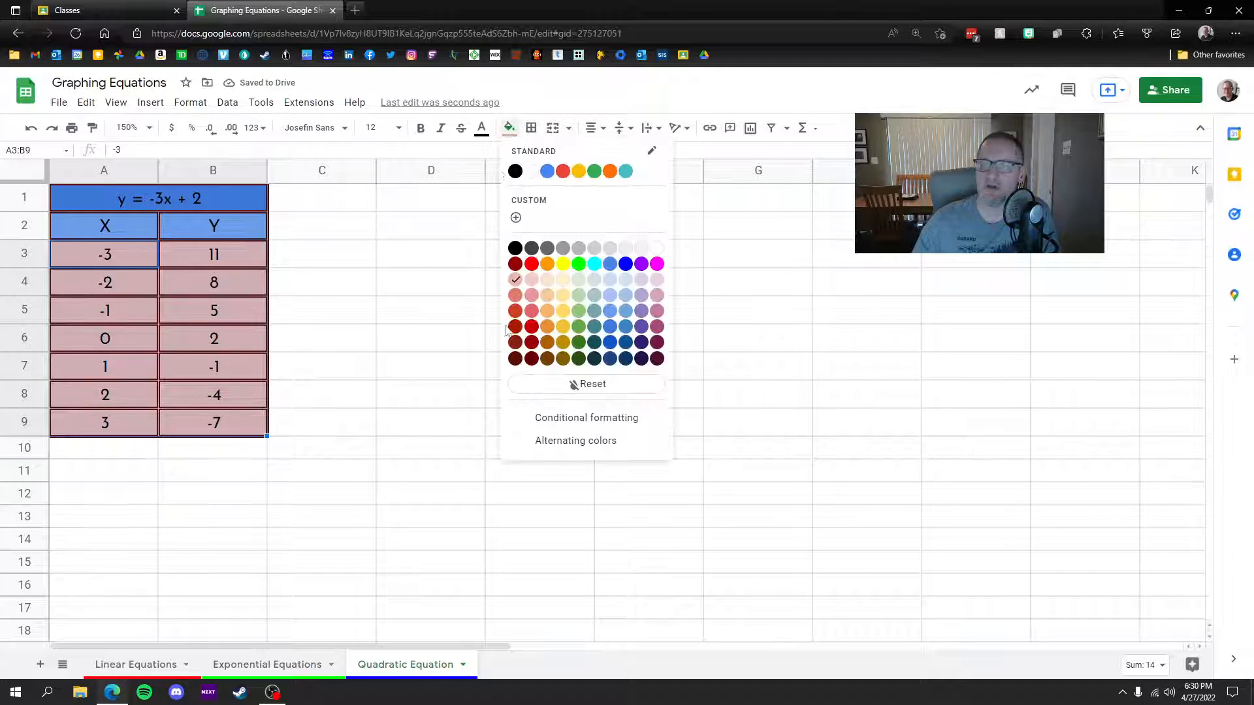
click(610, 281)
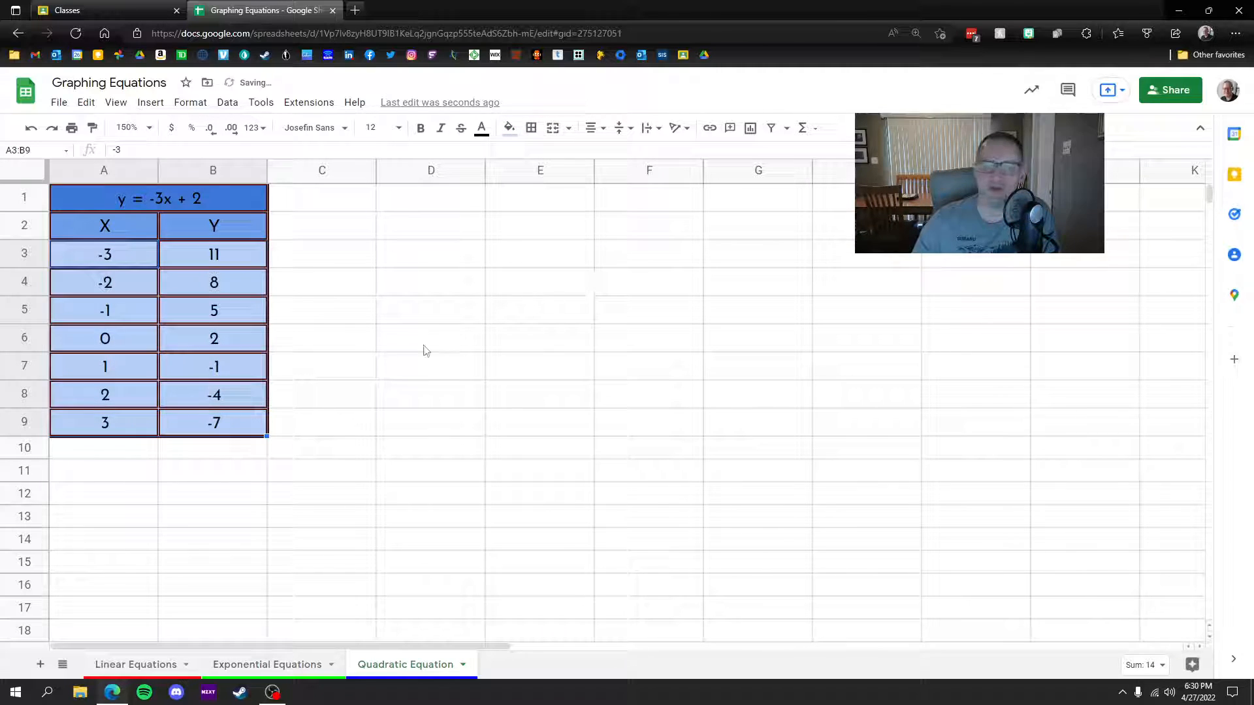
click(176, 467)
Step: Apply dark blue borders to every cell of A1:B9, then select the old Y values B3:B9
drag(150, 197, 249, 423)
click(530, 127)
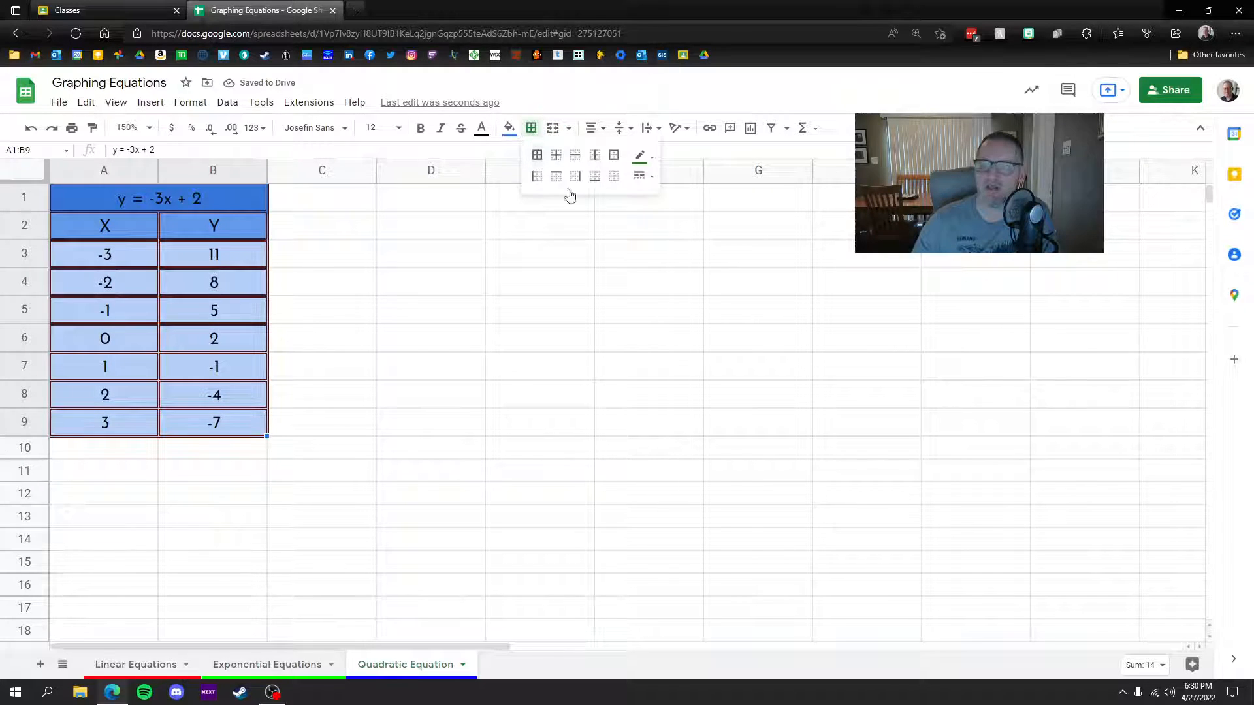
click(640, 157)
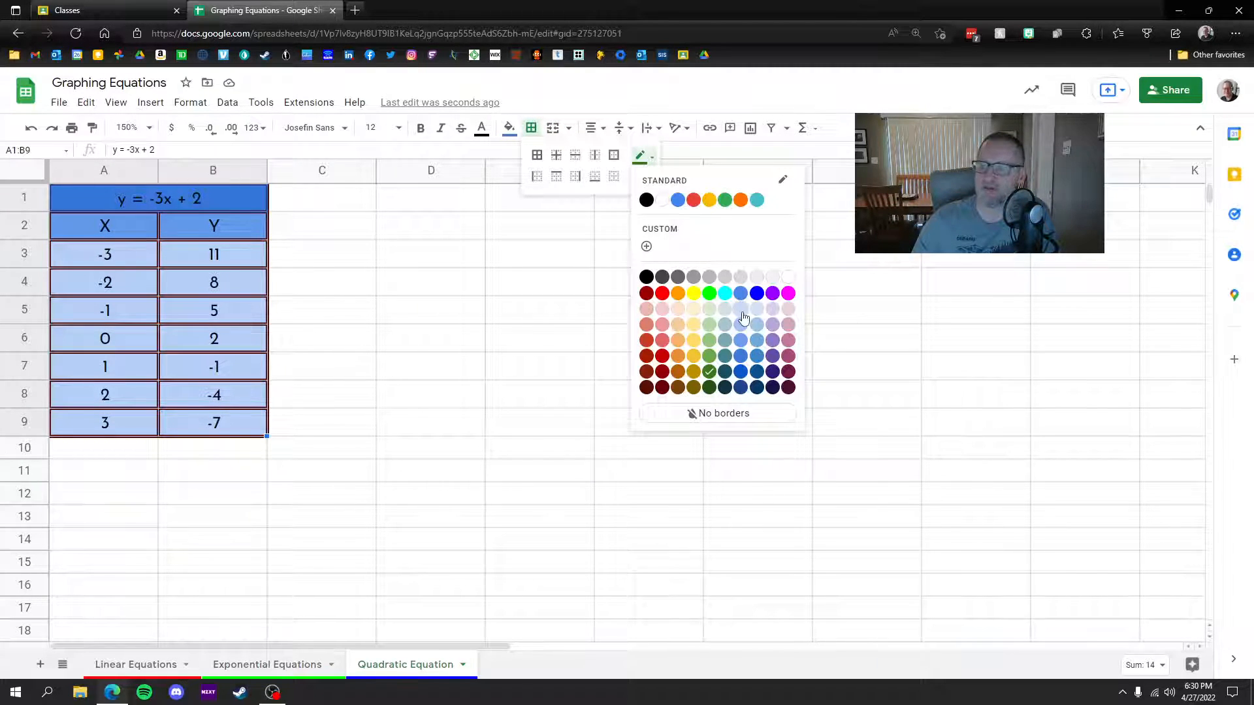
click(742, 387)
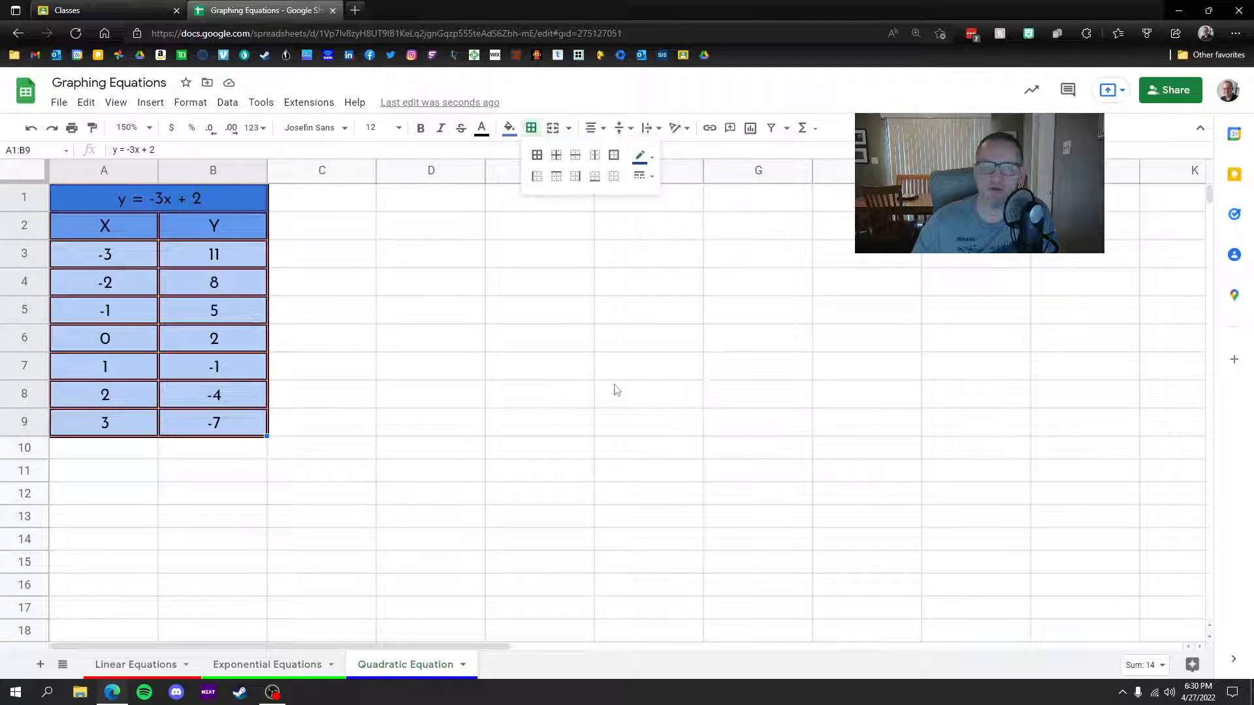
click(537, 154)
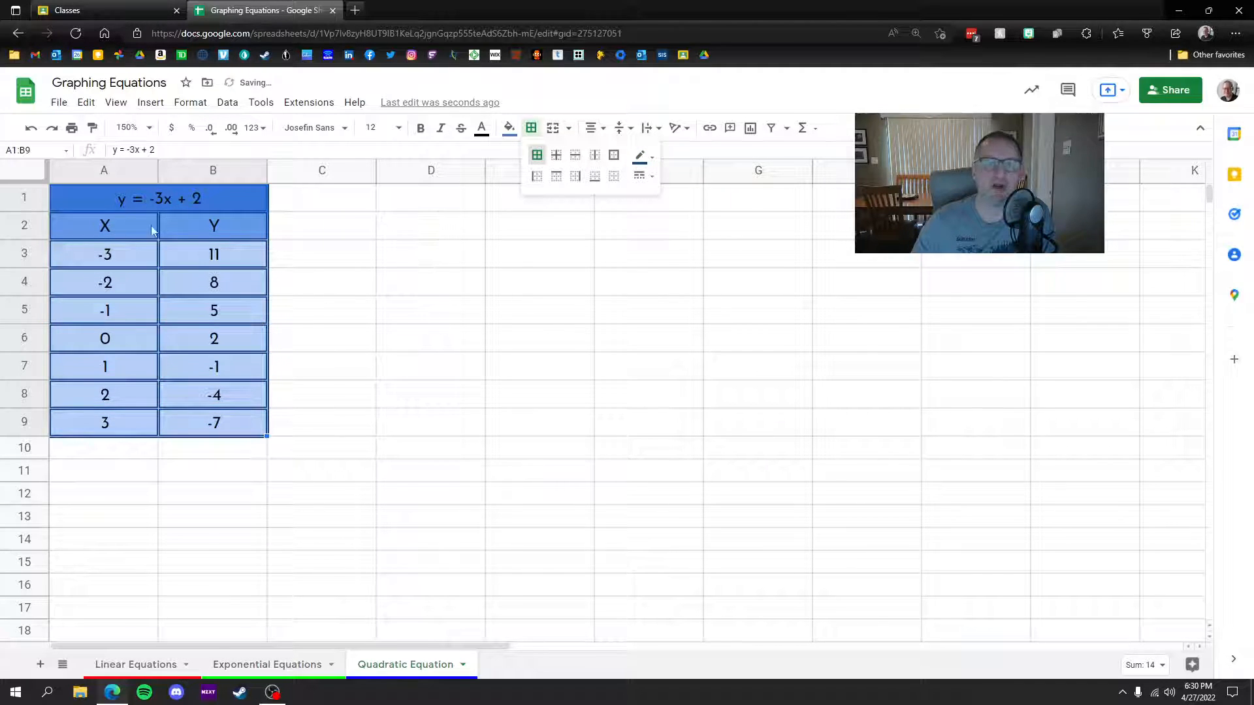
click(173, 516)
drag(200, 261, 217, 424)
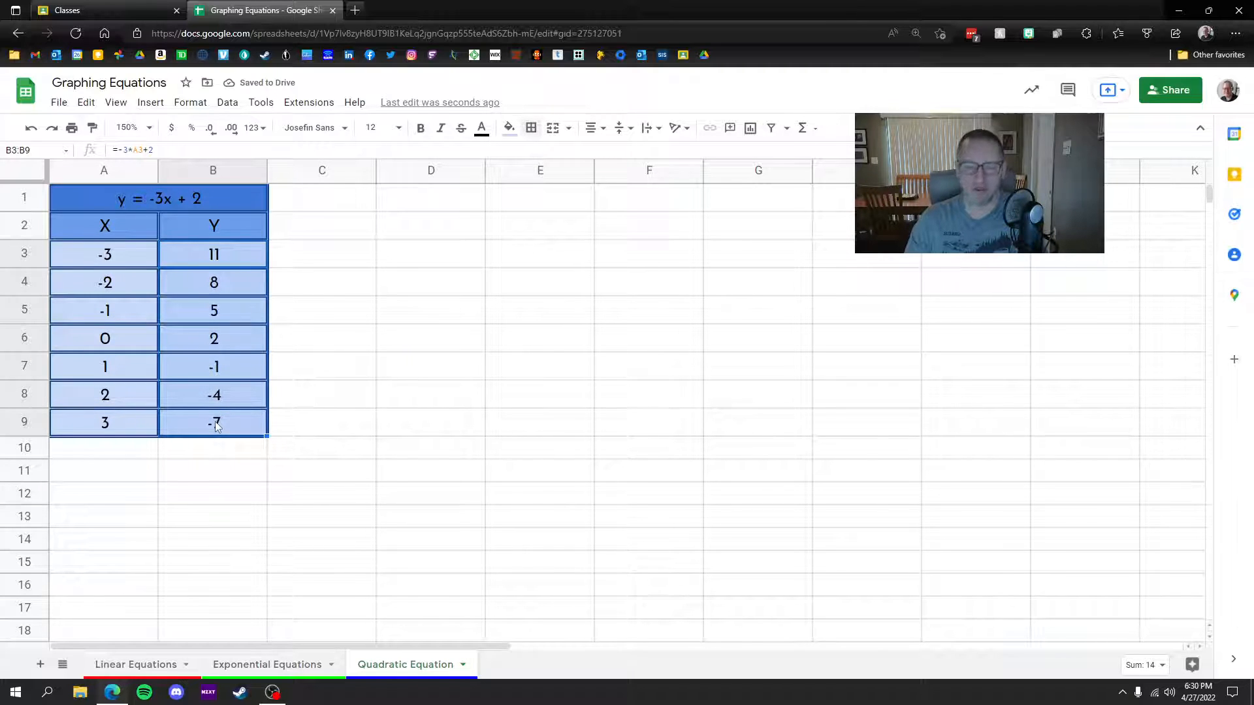
Step: Delete the Y values in B3:B9 and retitle the table 'y = x^2 - 1'
key(Delete)
click(183, 197)
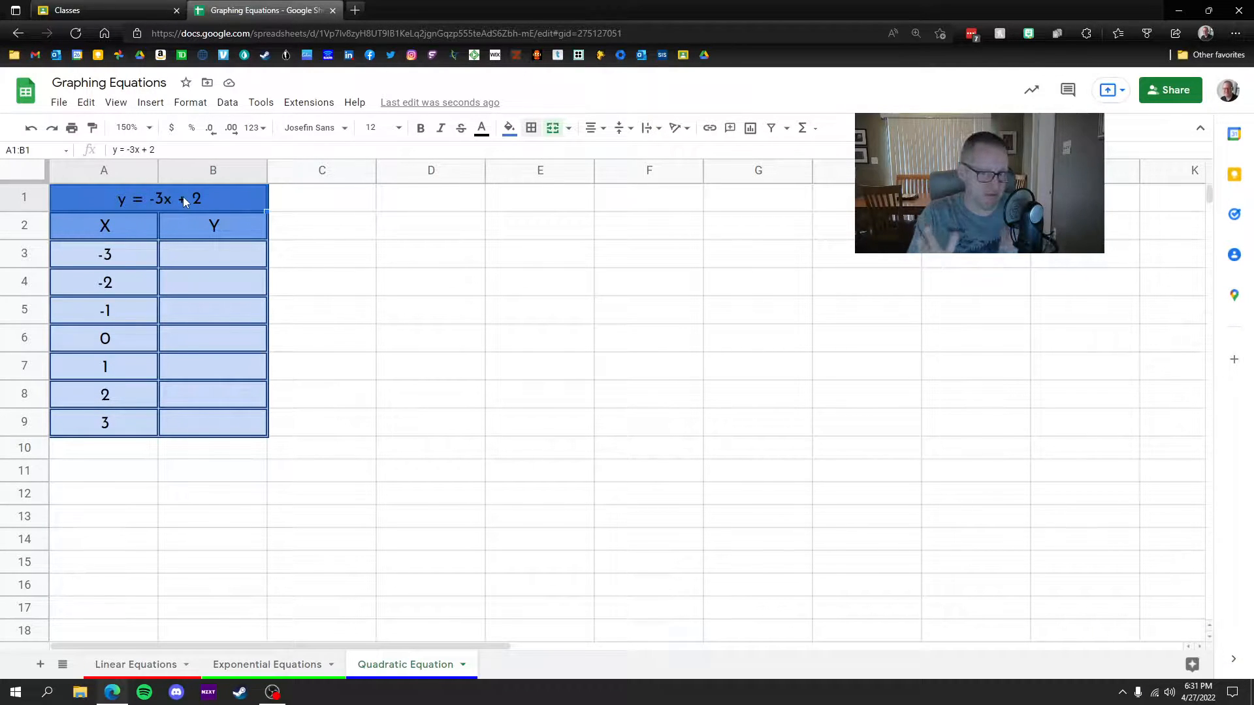
text(y =)
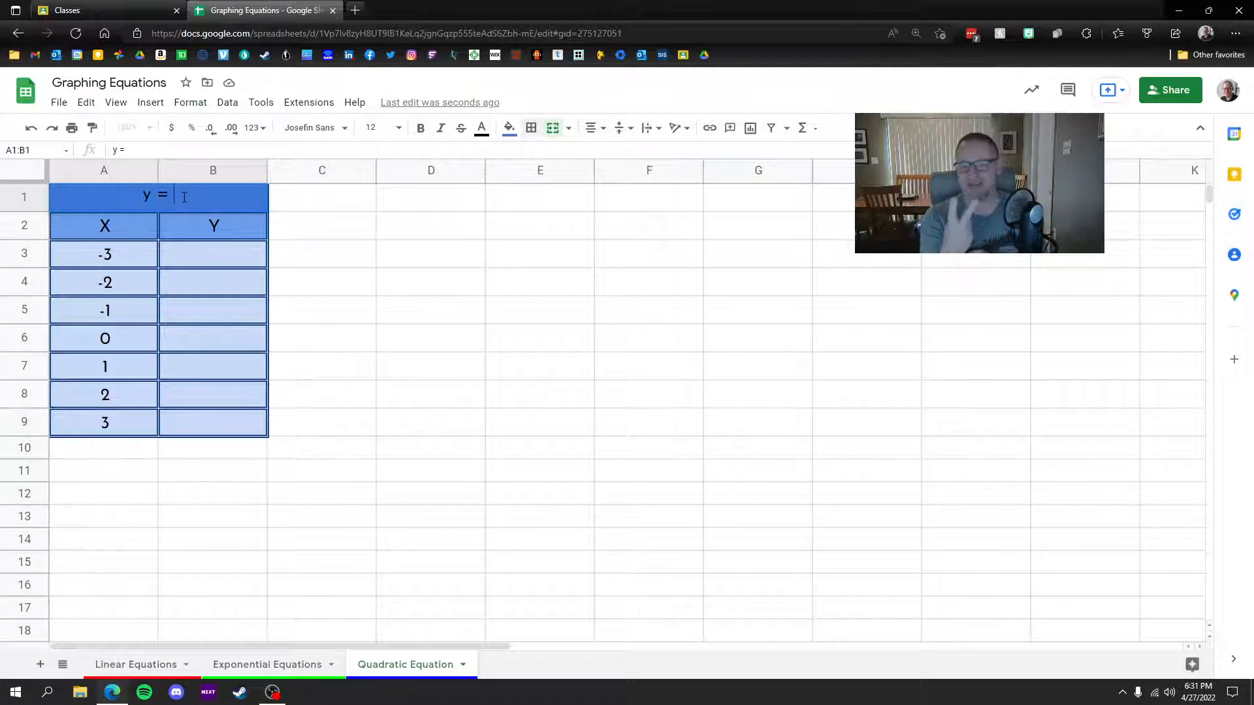
text(x)
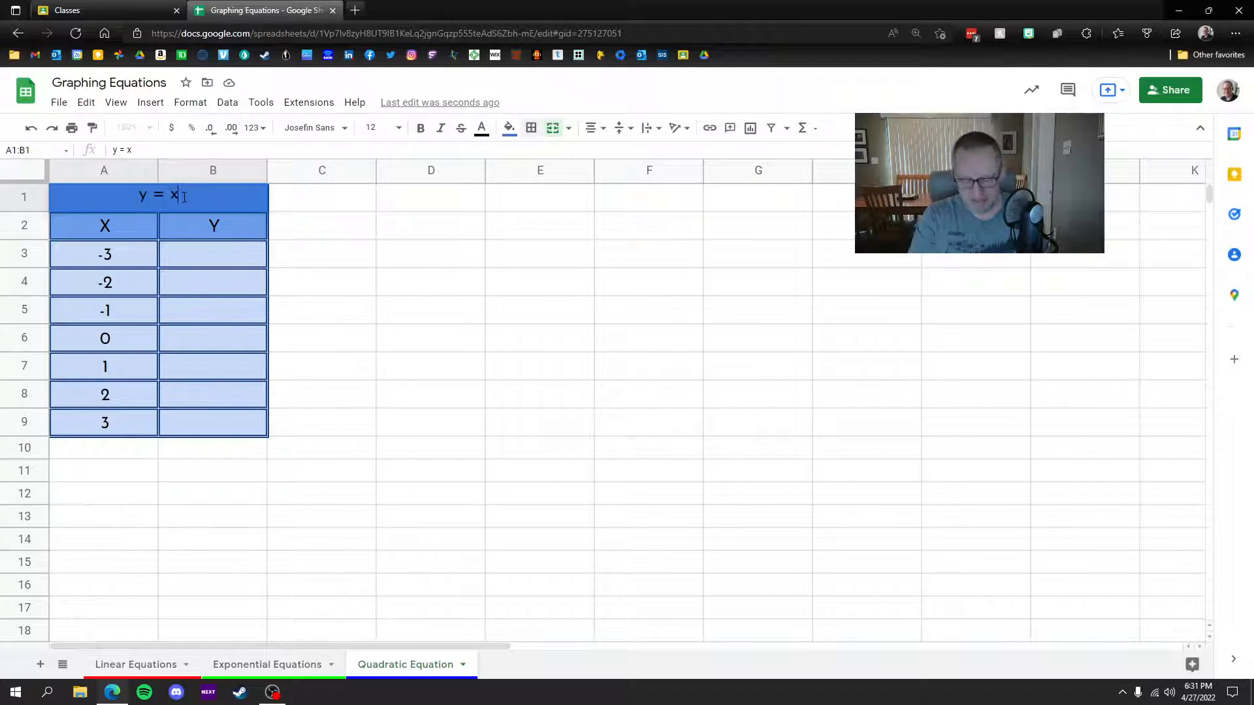
text(^2)
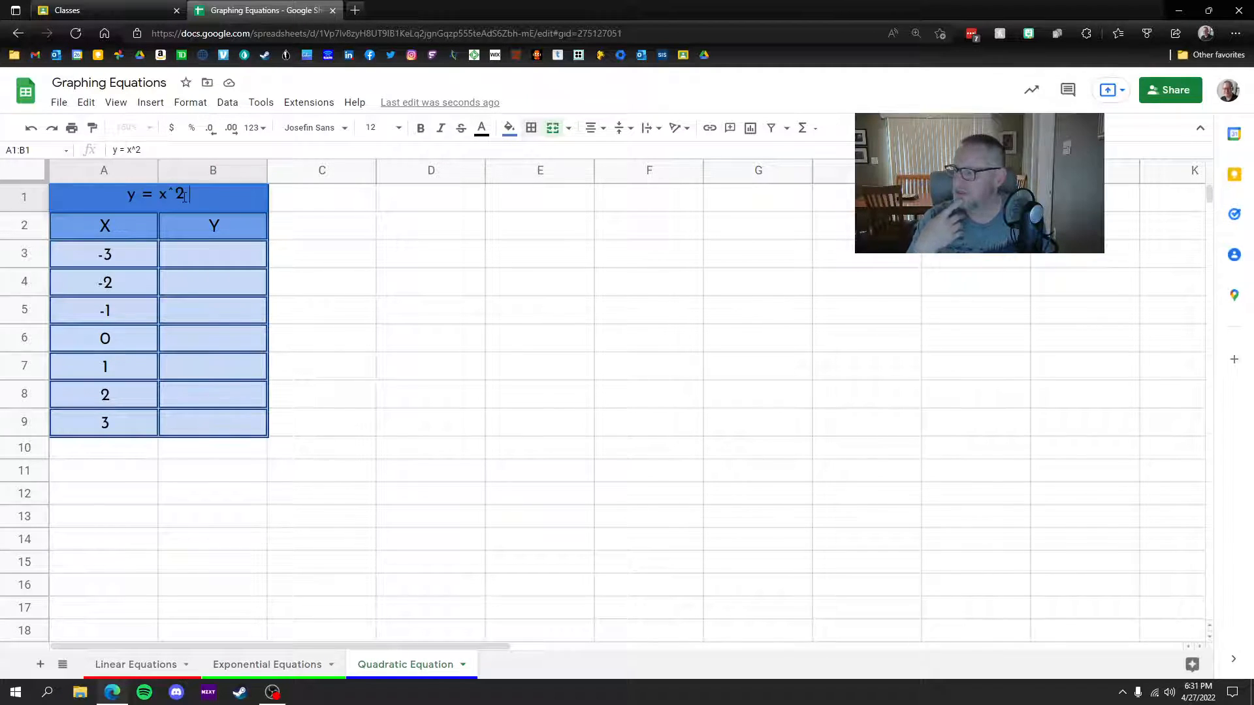
text(-)
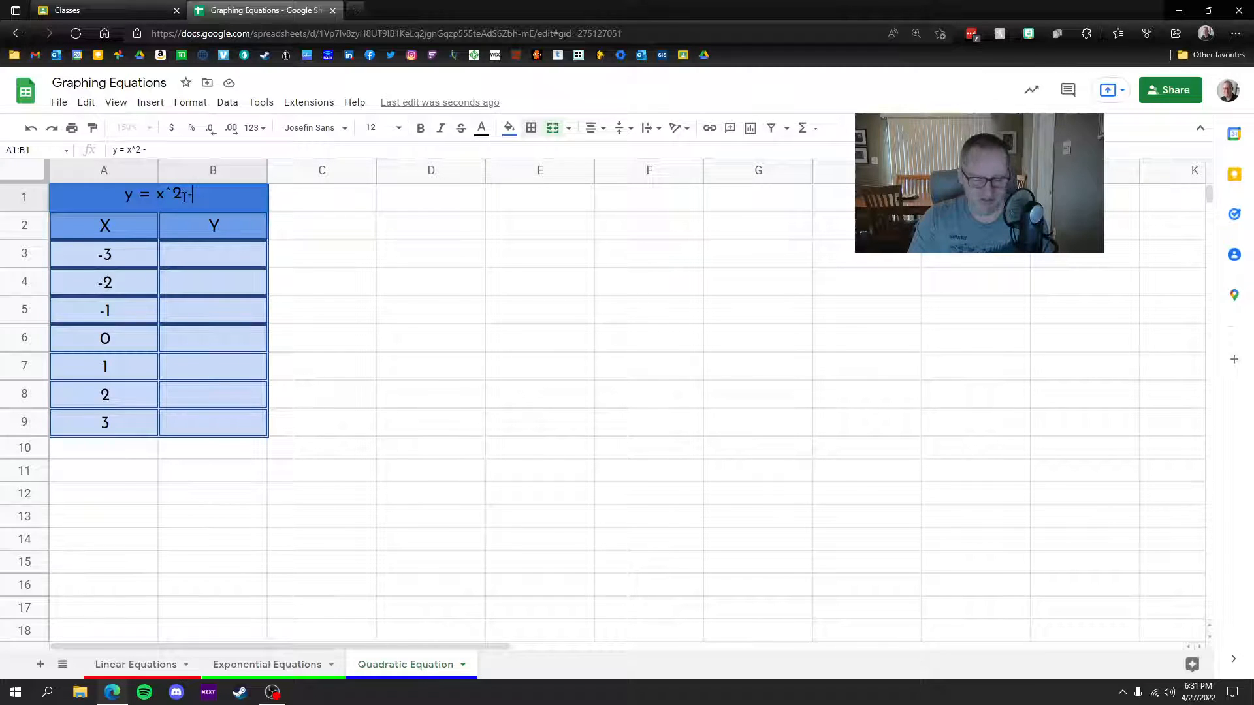
text( 1)
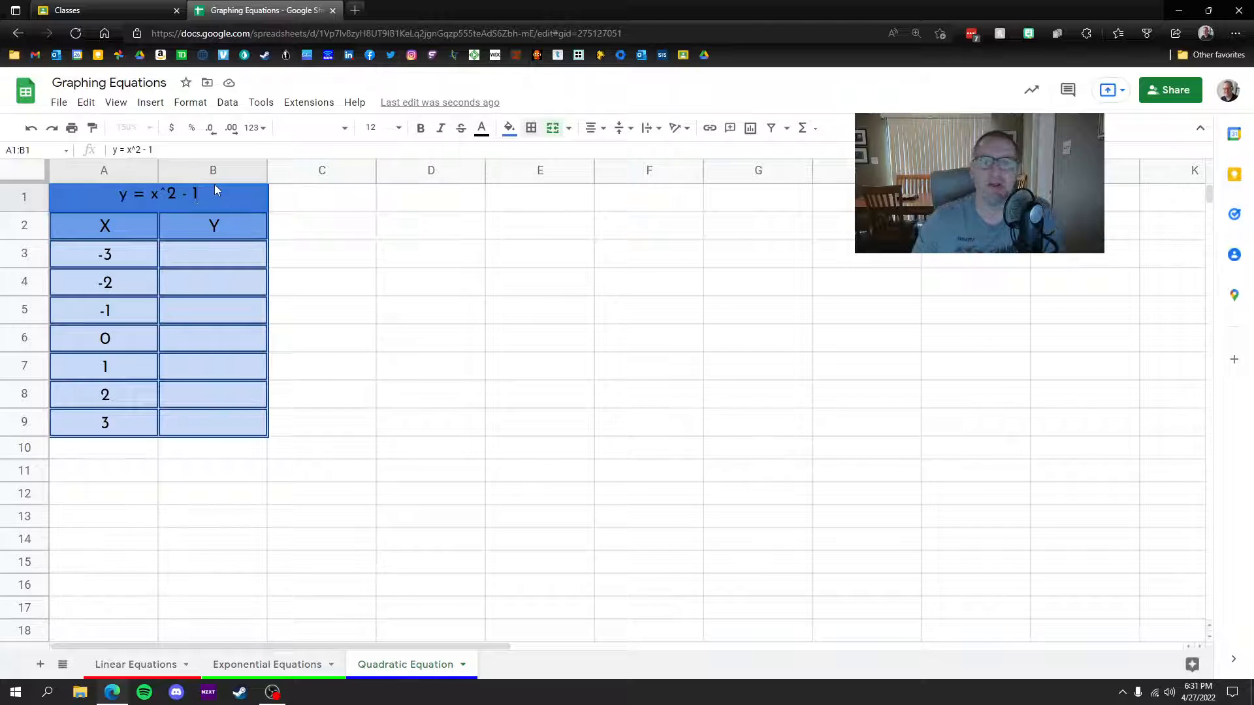
click(199, 255)
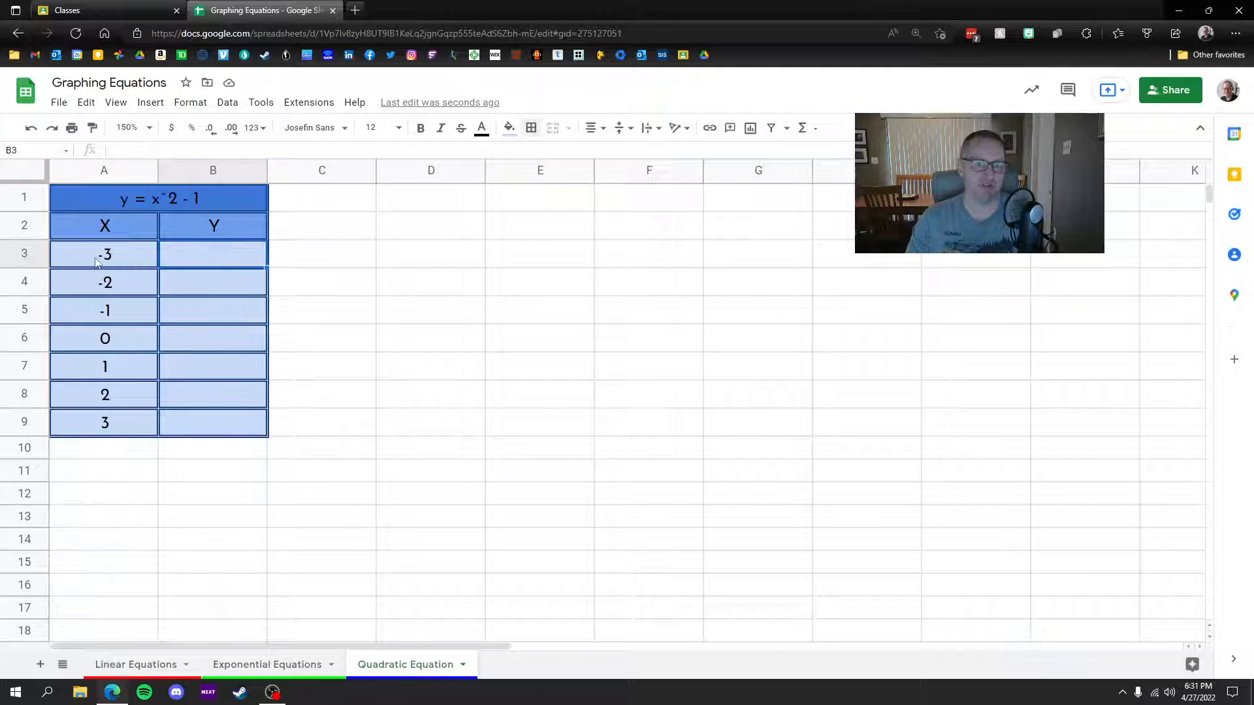
Step: Enter =A3^2-1 in B3 and auto-fill it to B9, giving 8, 3, 0, -1, 0, 3, 8
text(=)
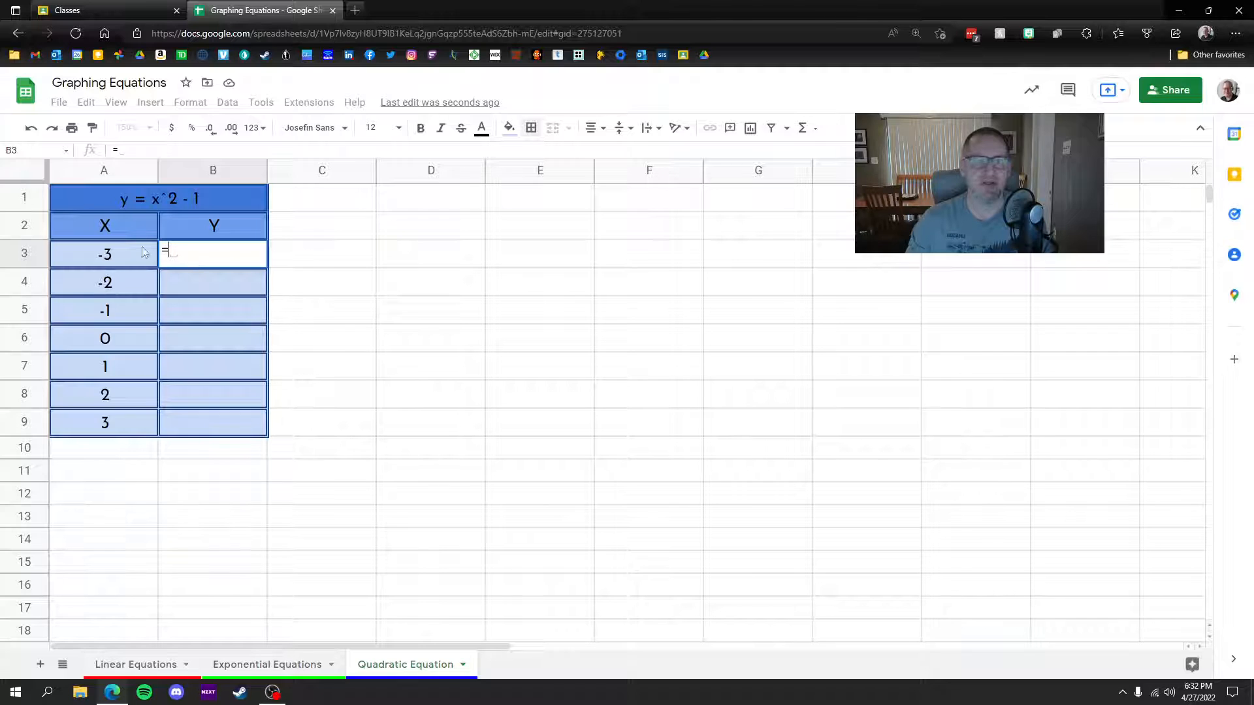
click(104, 256)
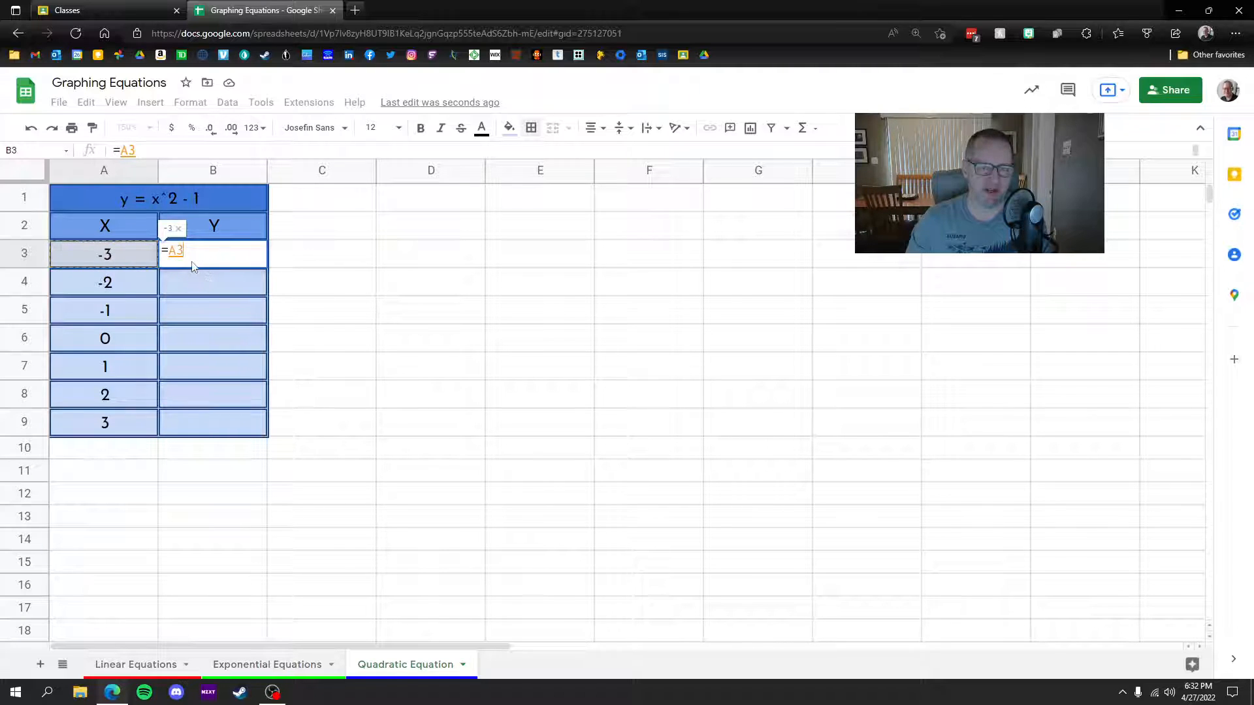
text(^)
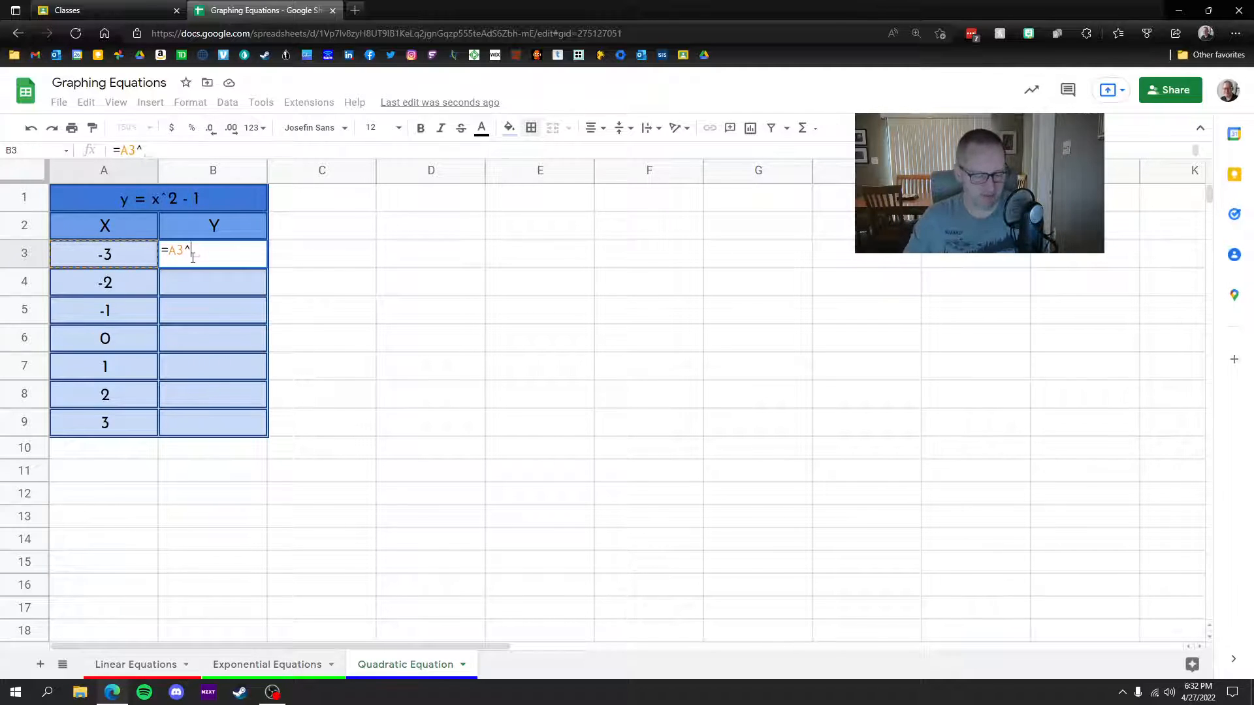
text(2)
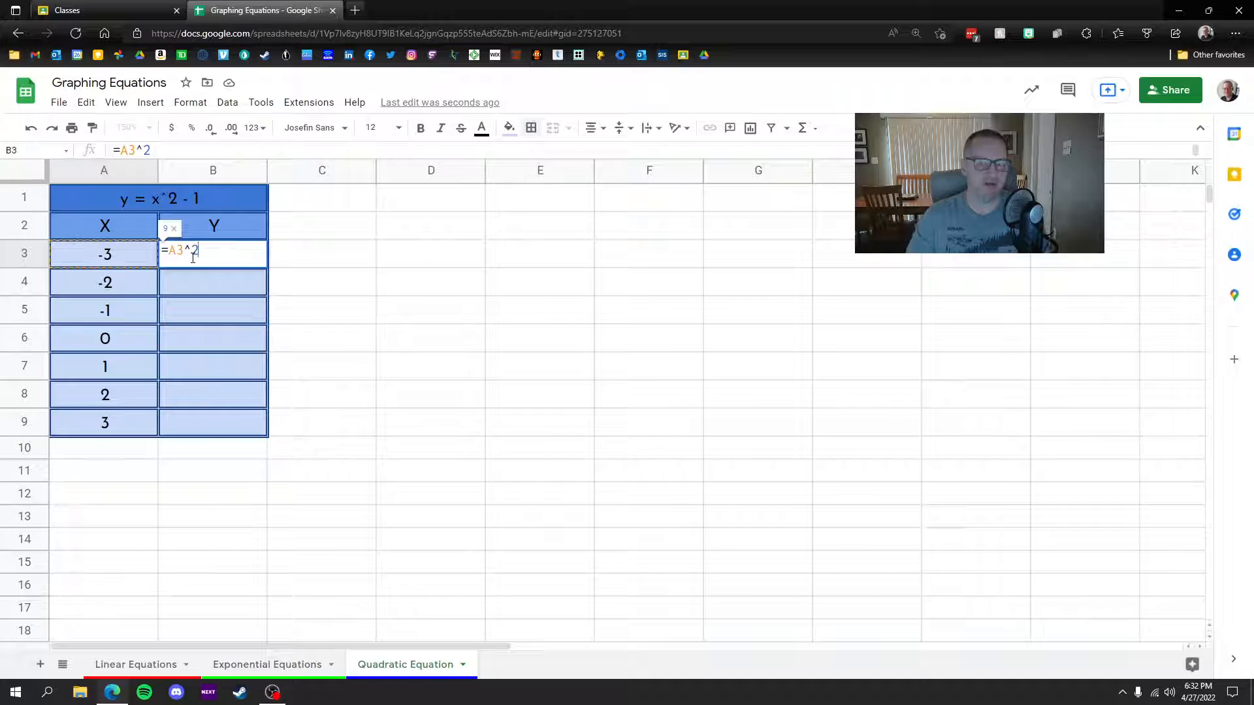
text(-1)
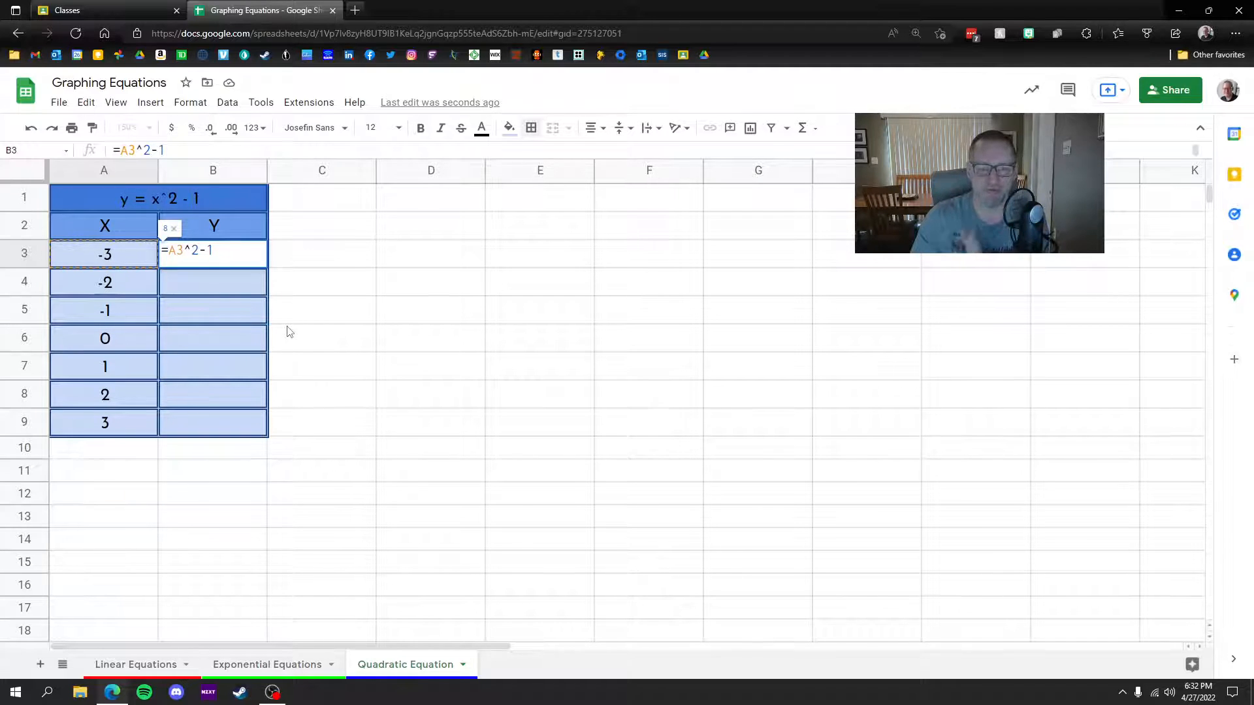
key(Return)
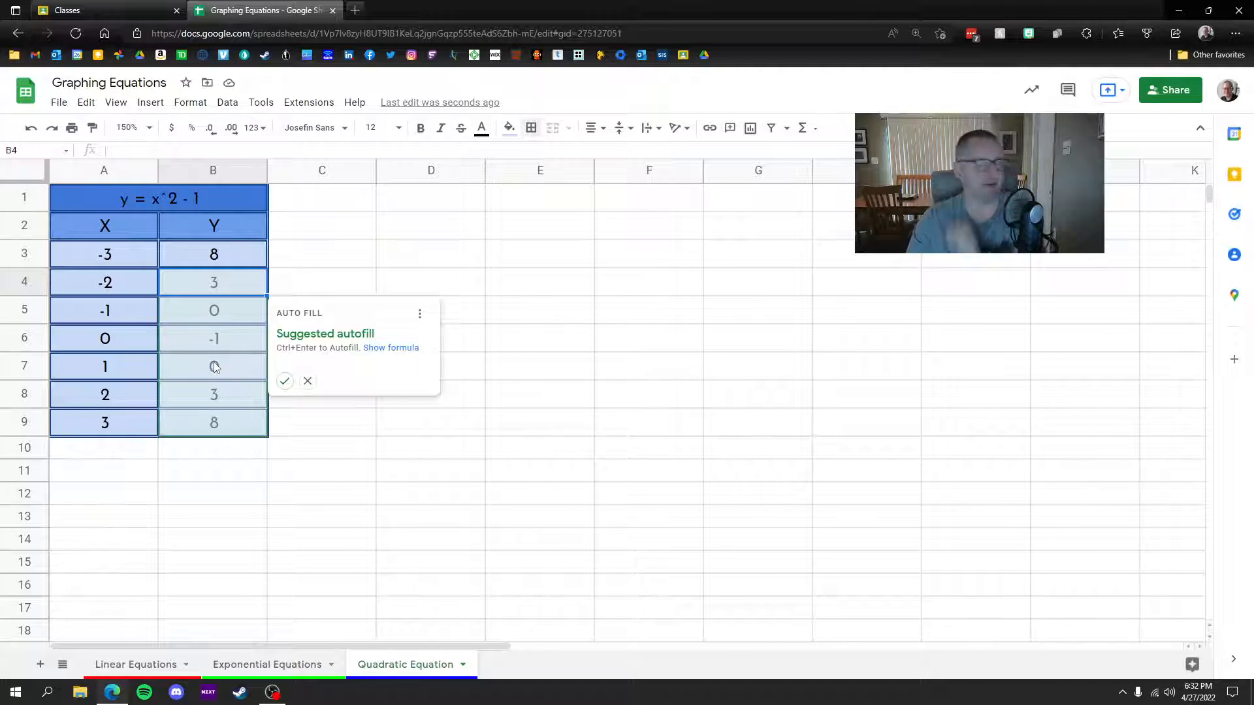
click(284, 381)
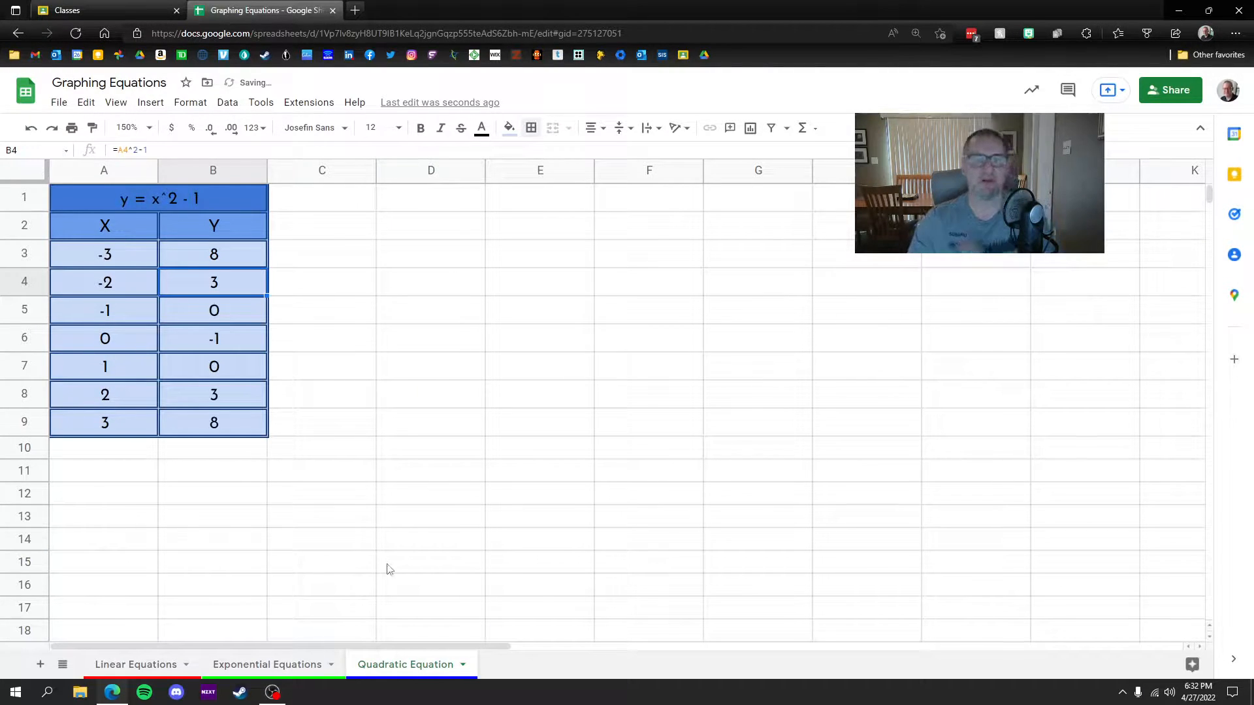
click(396, 514)
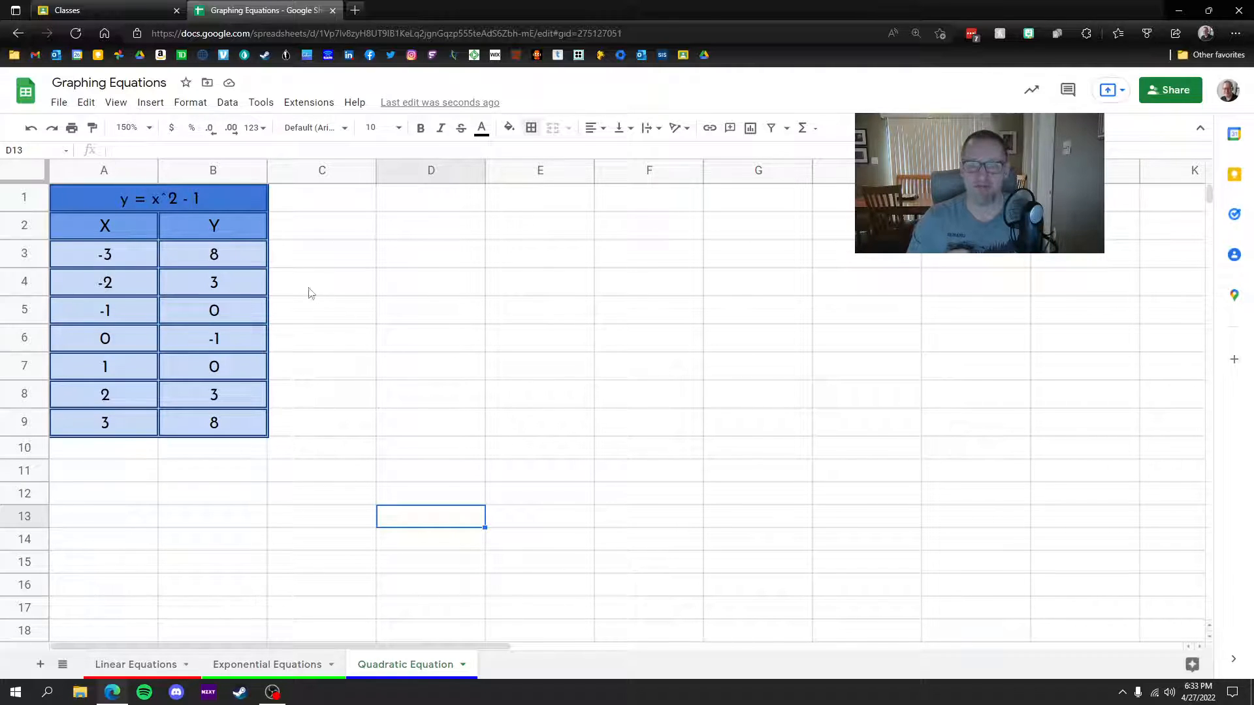
Step: Insert a line chart of A2:B9, move it beside the table, and resize it to rows 2-9
drag(108, 227, 236, 421)
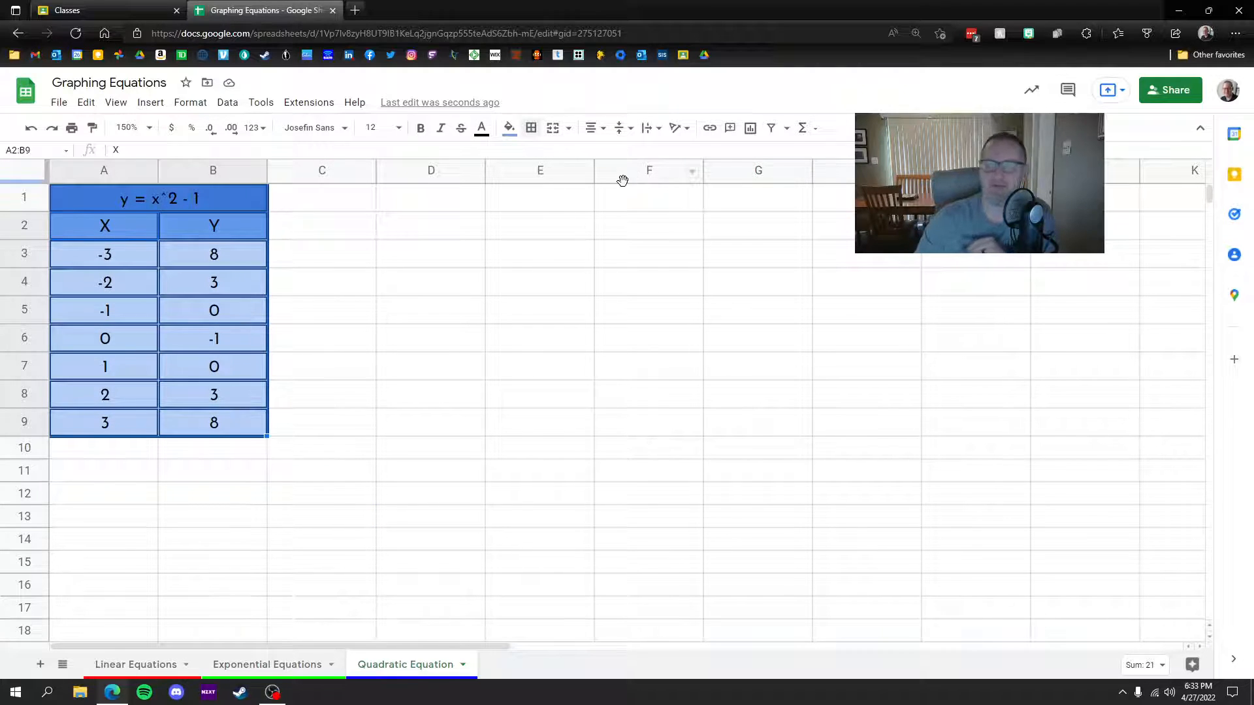
click(749, 129)
drag(604, 277, 598, 214)
drag(593, 582, 588, 410)
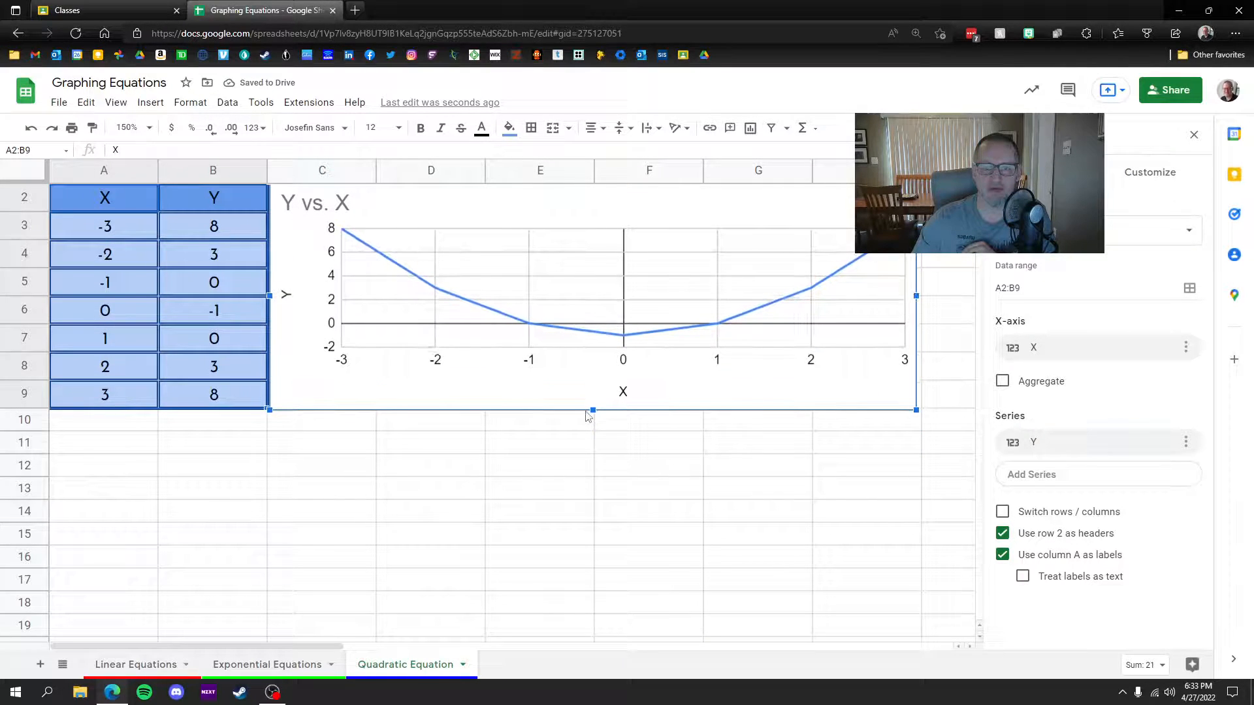
drag(917, 297, 973, 297)
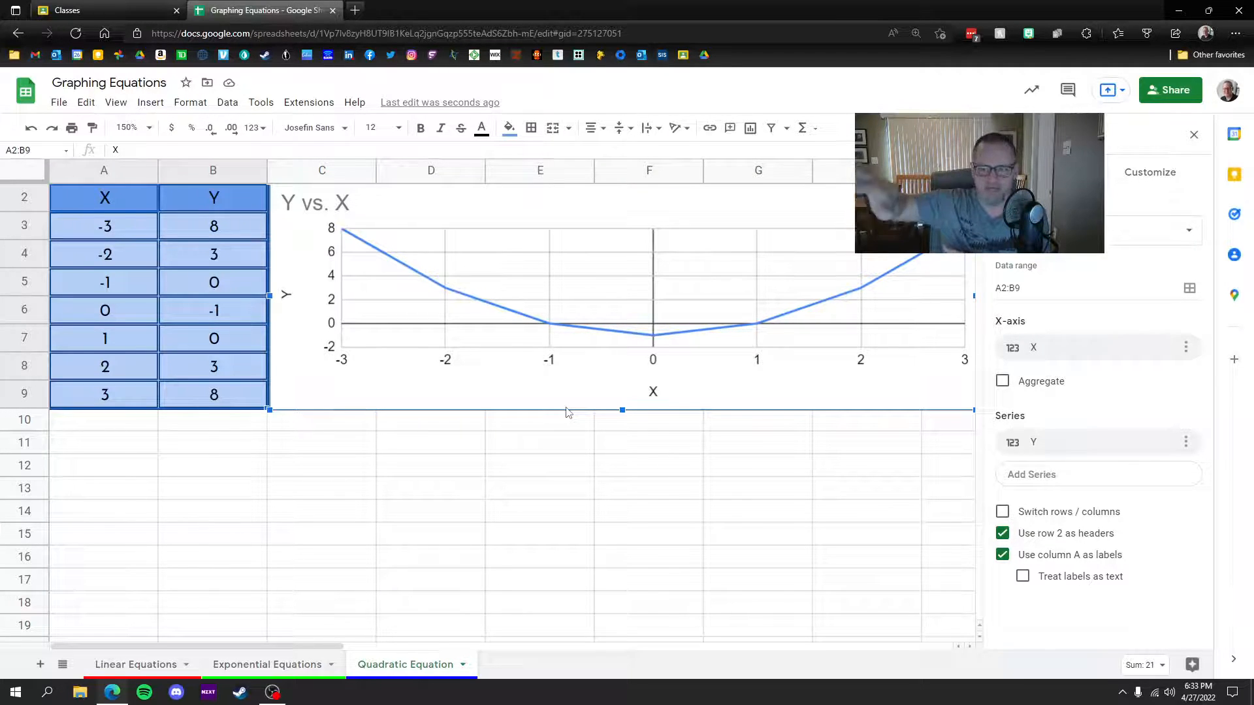
Step: Set the quadratic chart's background to light cornflower blue 3 and its font to Wide, and smooth the line
click(1136, 183)
click(1044, 209)
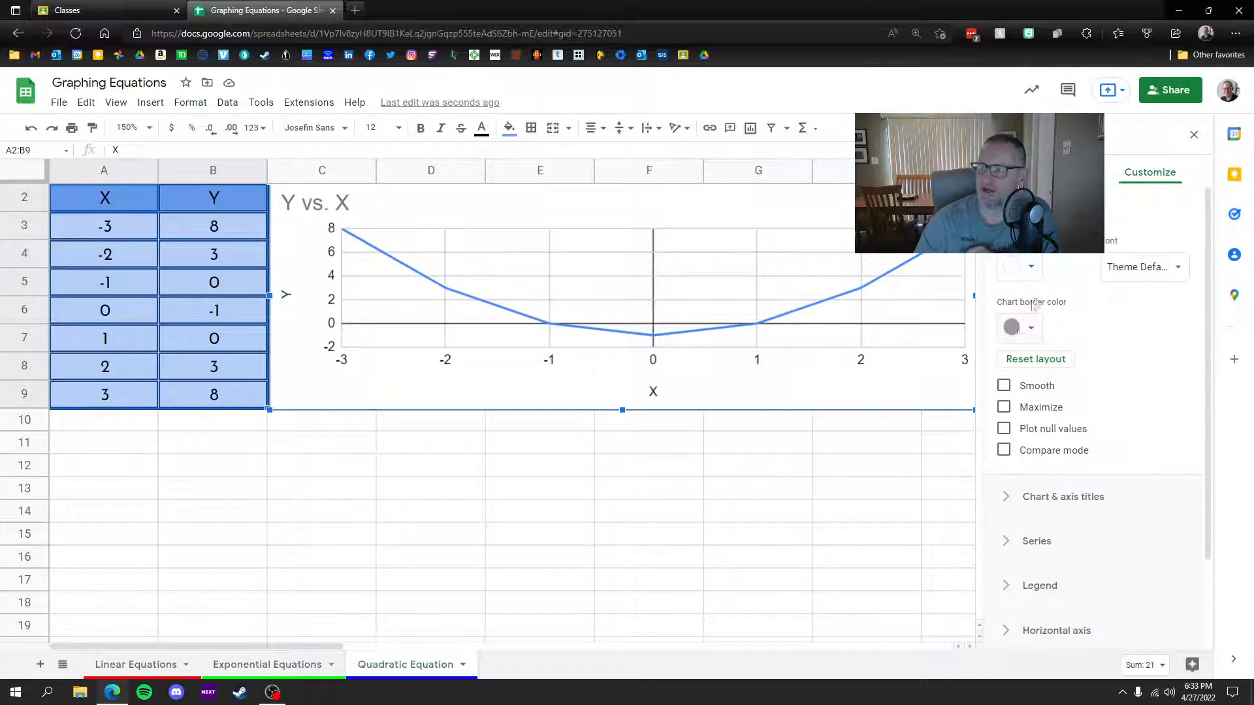
click(1032, 268)
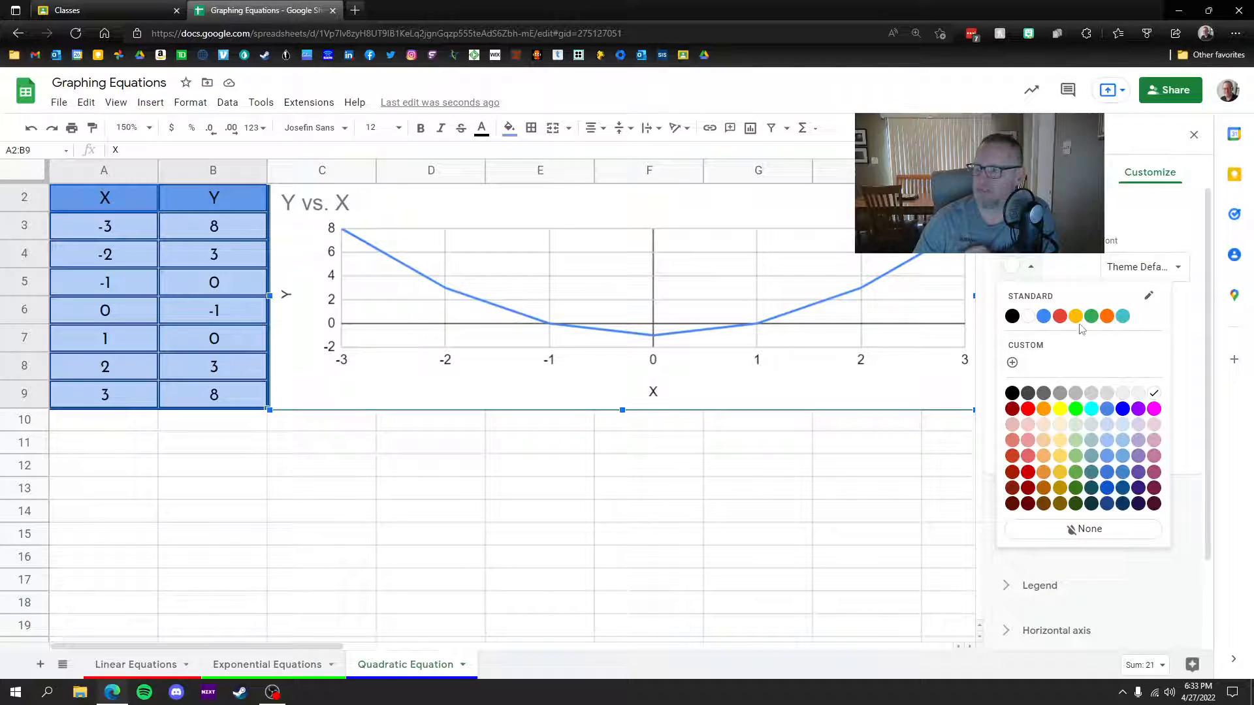
click(1105, 441)
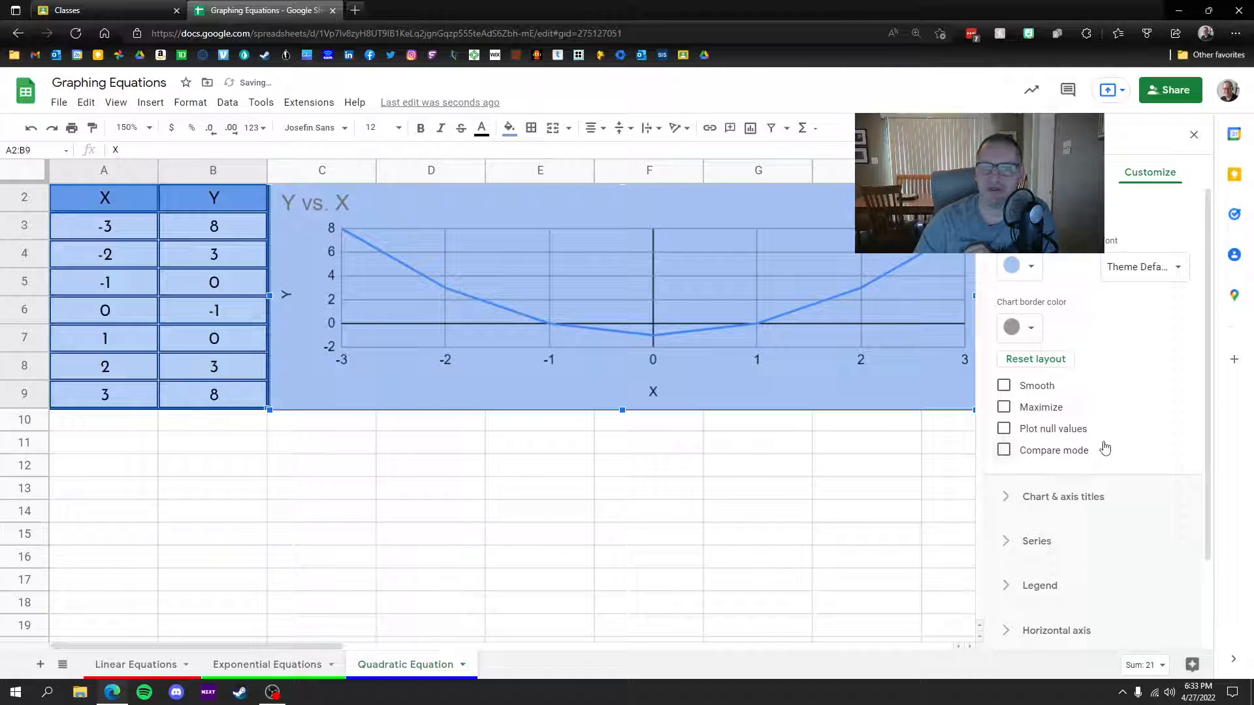
click(1032, 267)
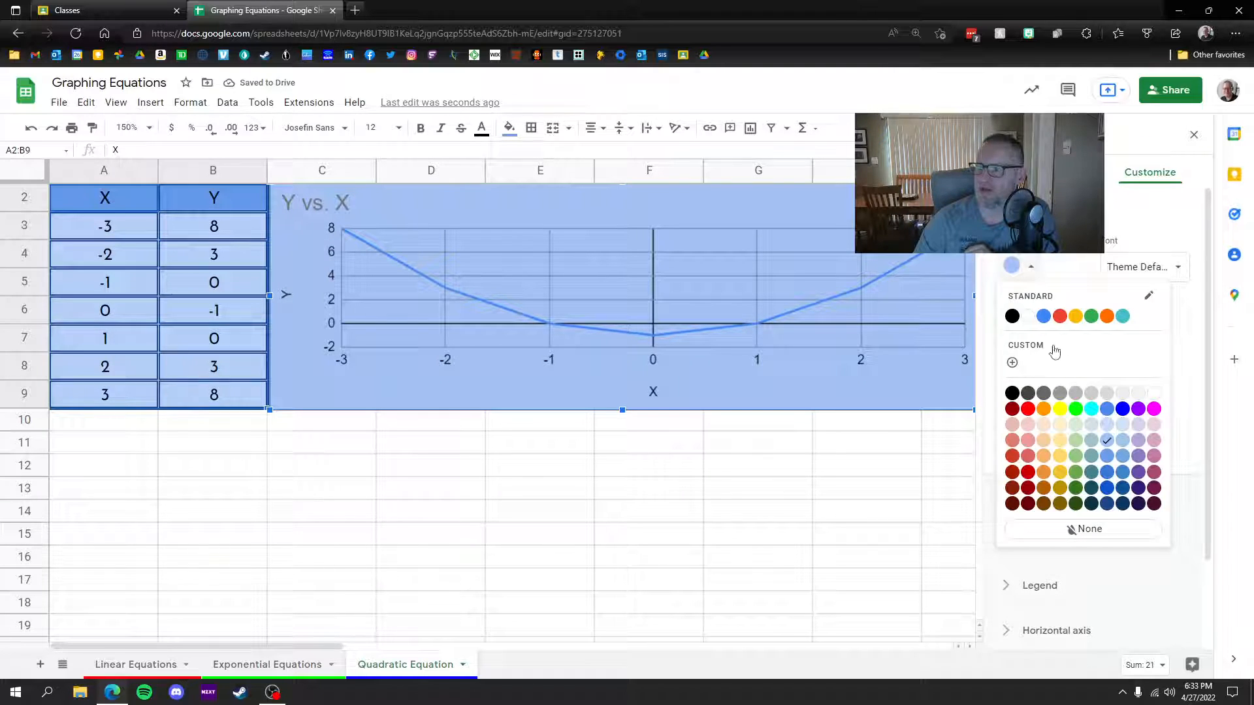
click(1108, 426)
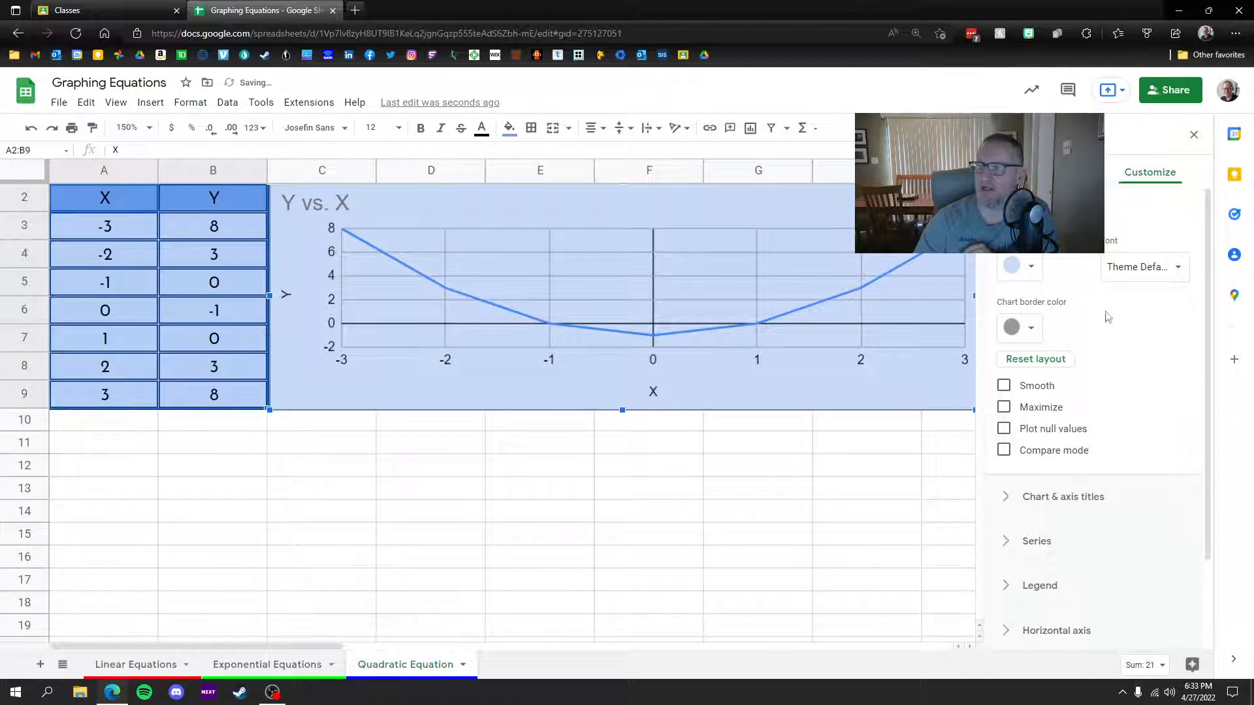
click(1143, 266)
click(1069, 358)
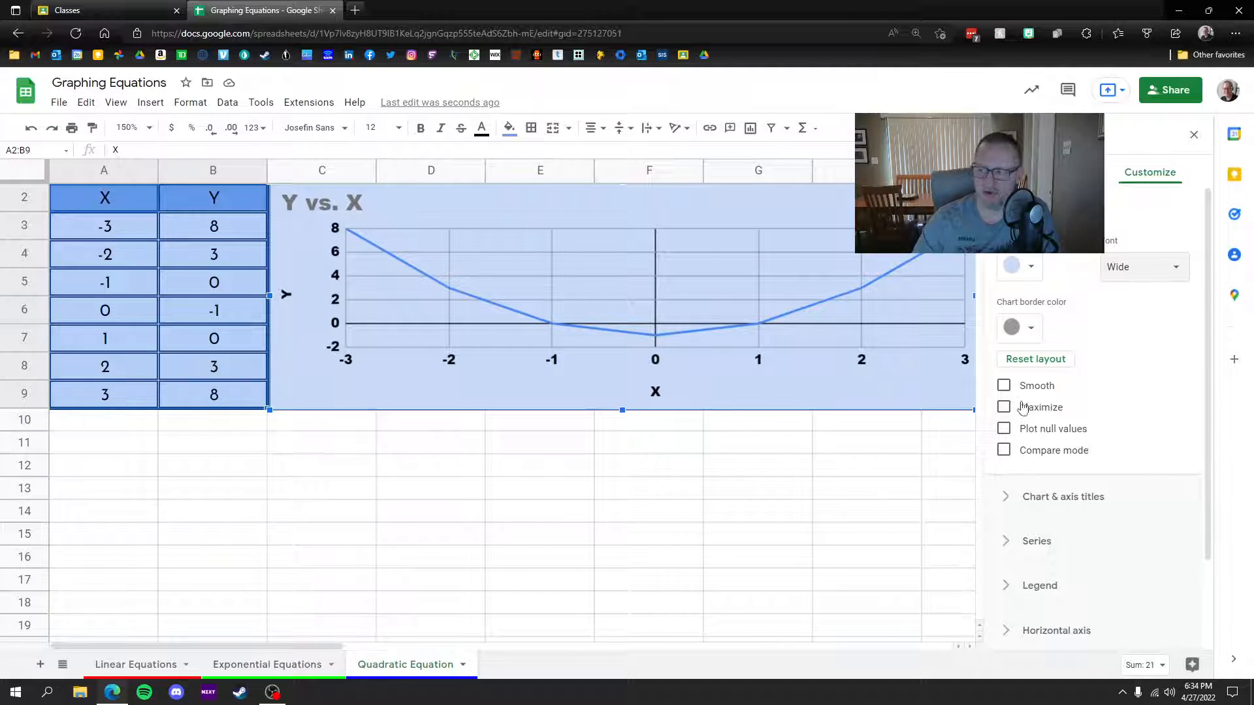
click(1005, 387)
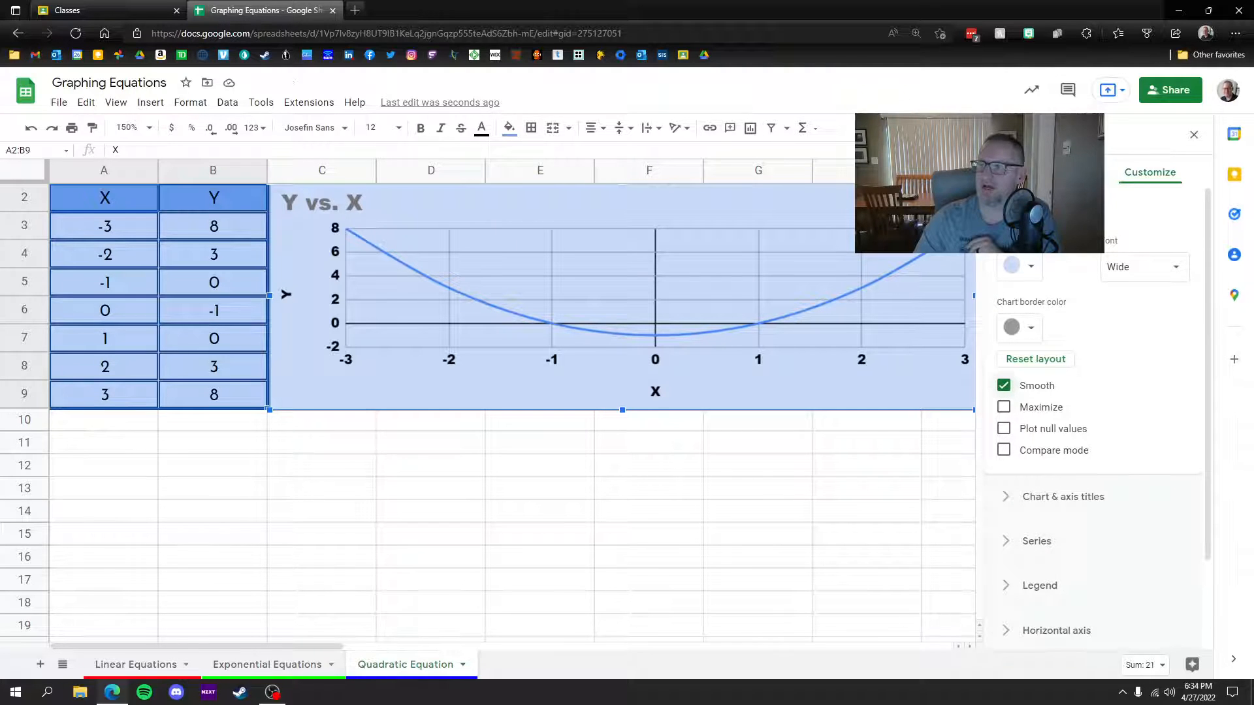
scroll(1005, 333, down, 4)
Step: Make the parabola's line dark blue and 4px thick
click(1010, 299)
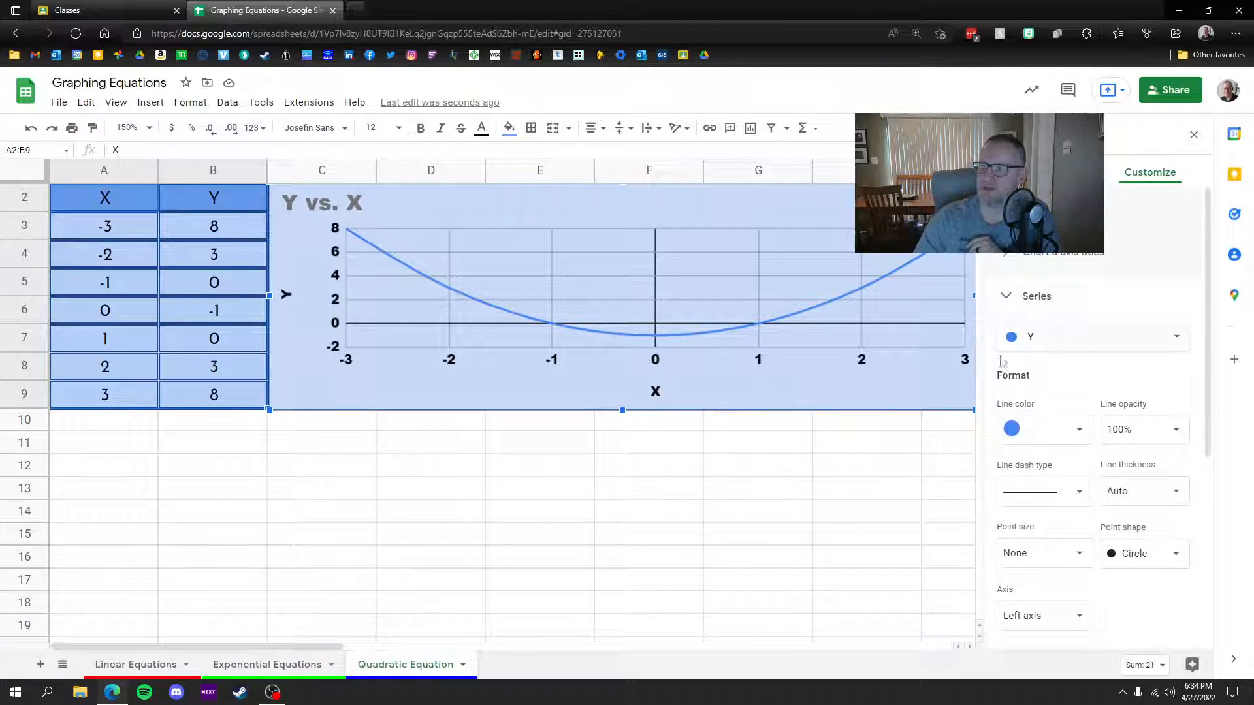
click(1050, 440)
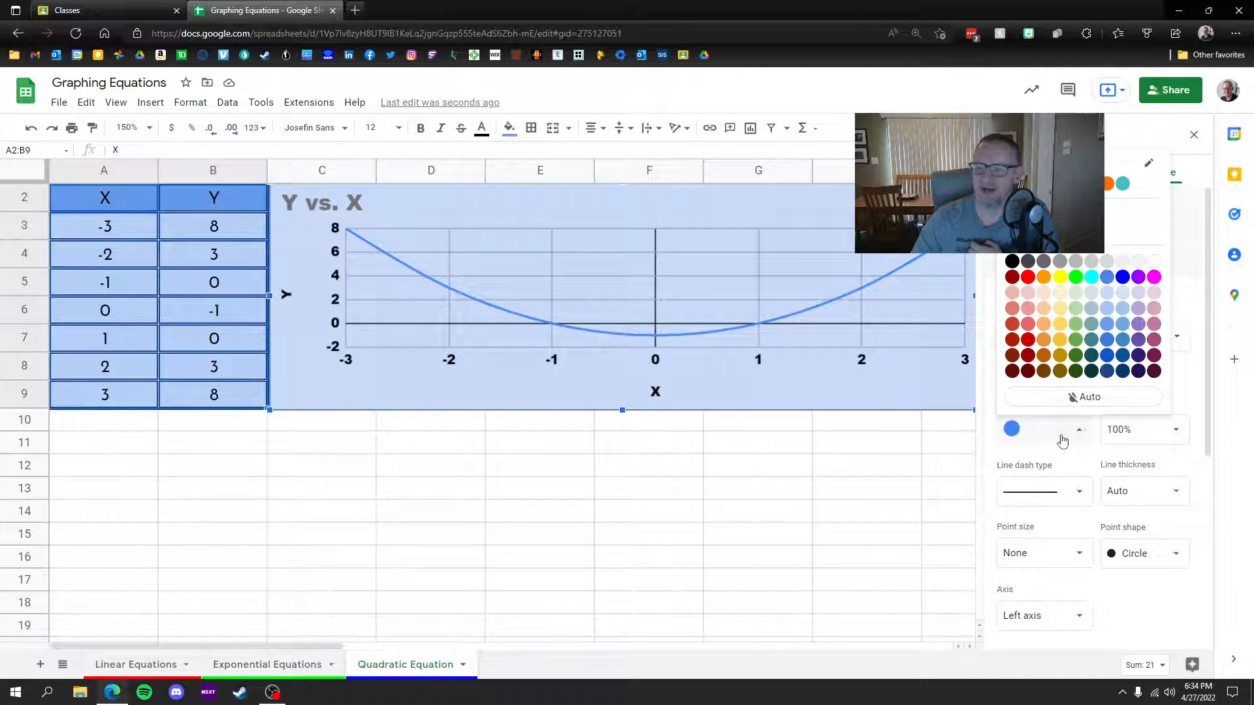
click(1107, 371)
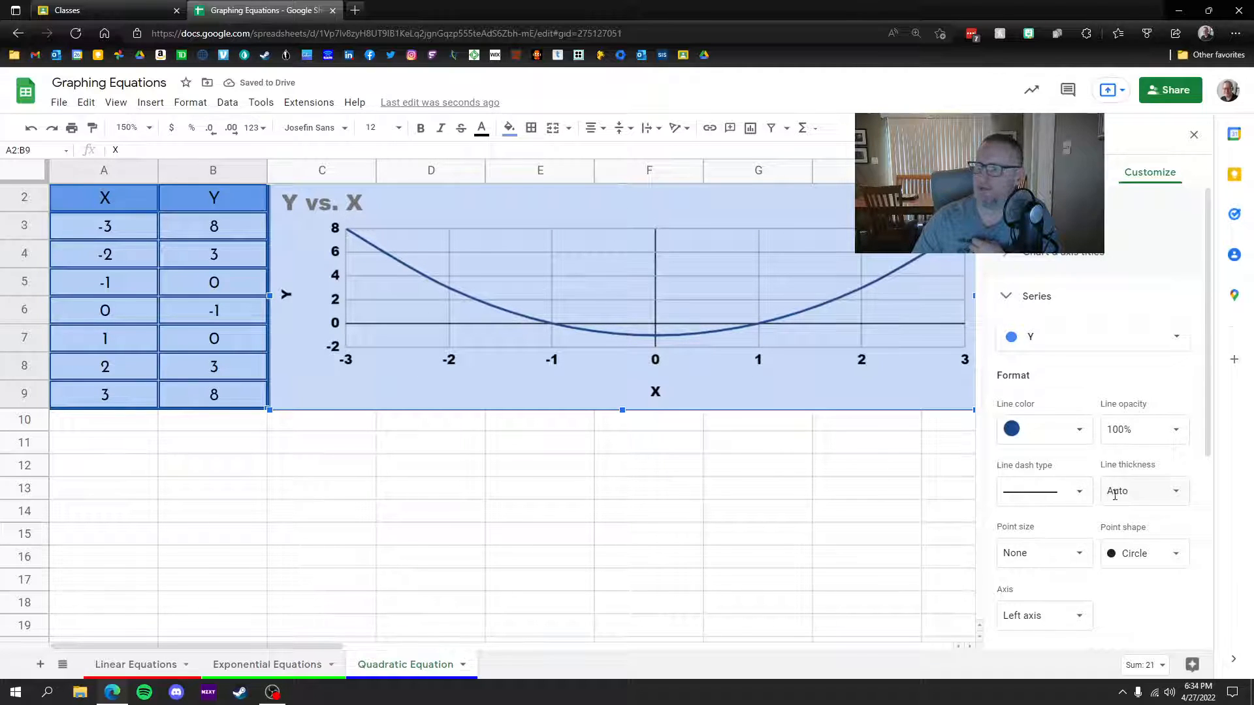
click(1148, 493)
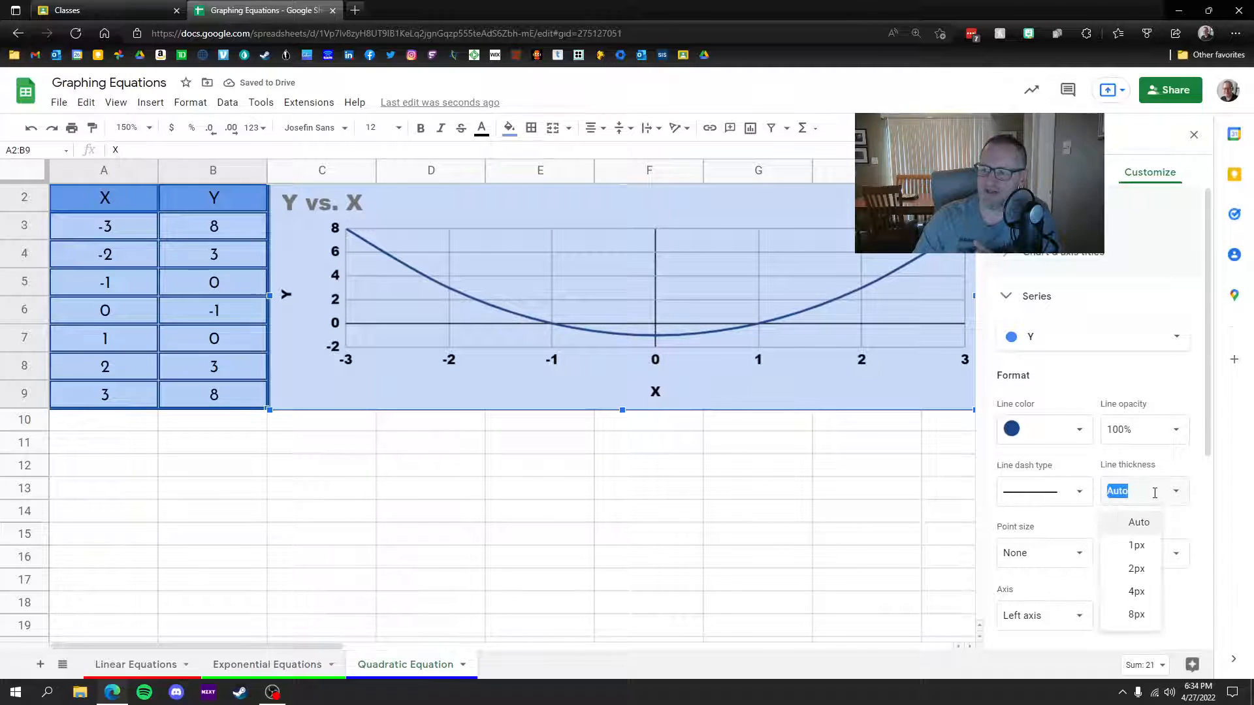
click(1140, 592)
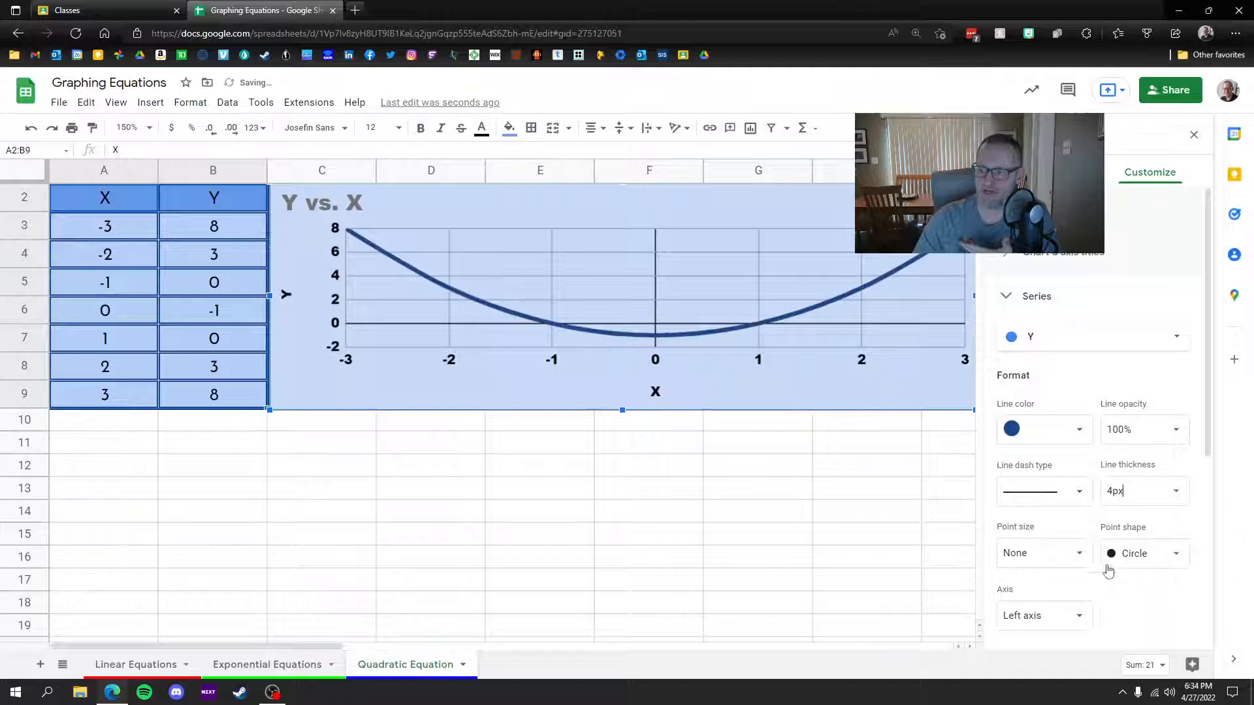
Step: Mark each data point with 14px star markers
click(1143, 553)
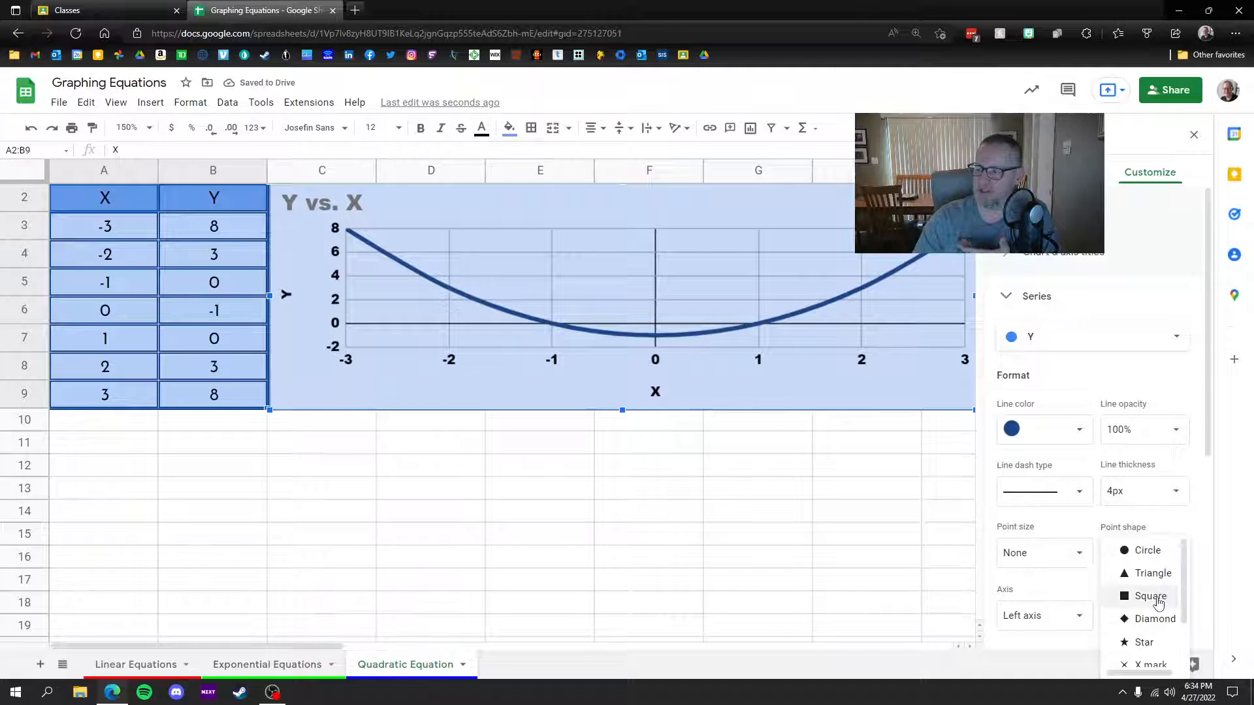
click(1156, 619)
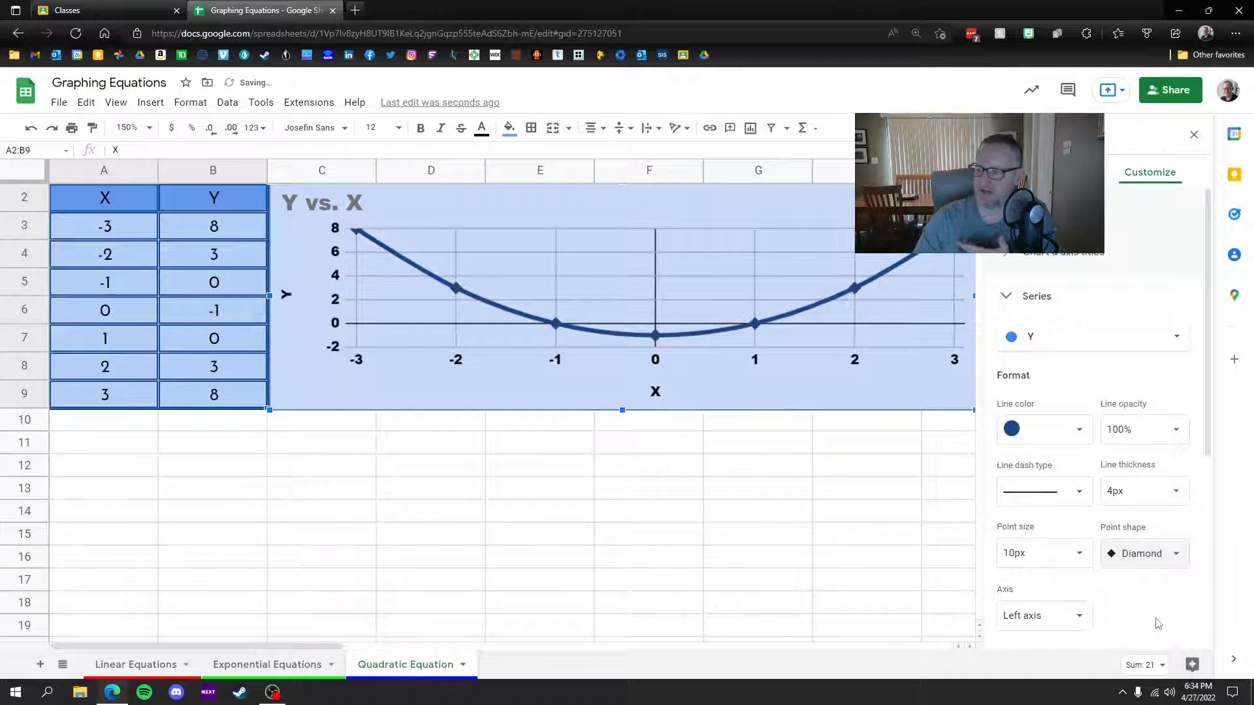
click(1079, 556)
click(1042, 521)
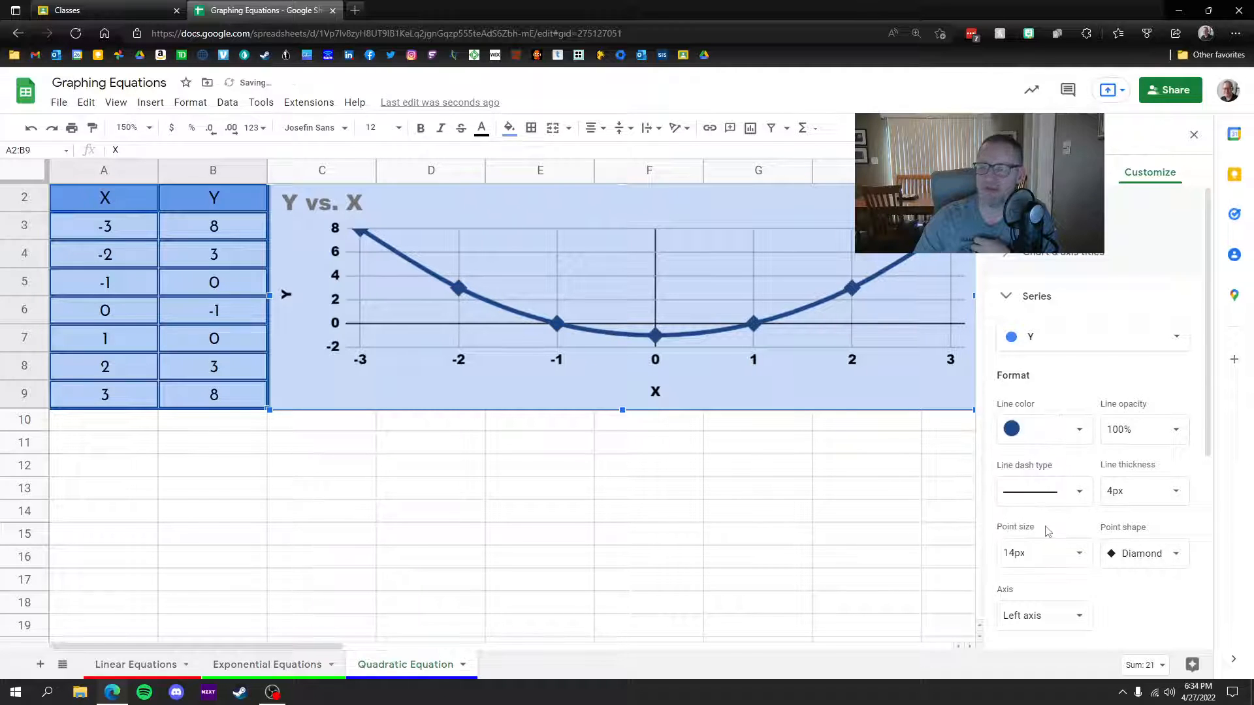
click(1141, 553)
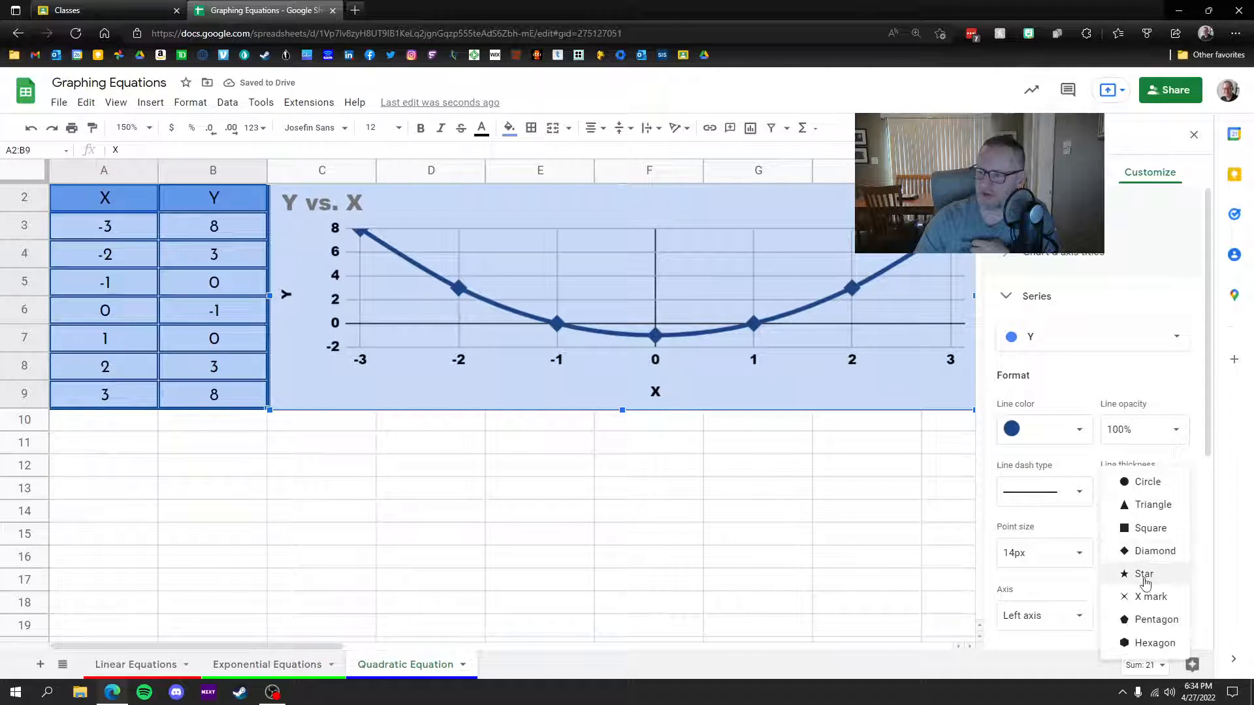
click(1149, 580)
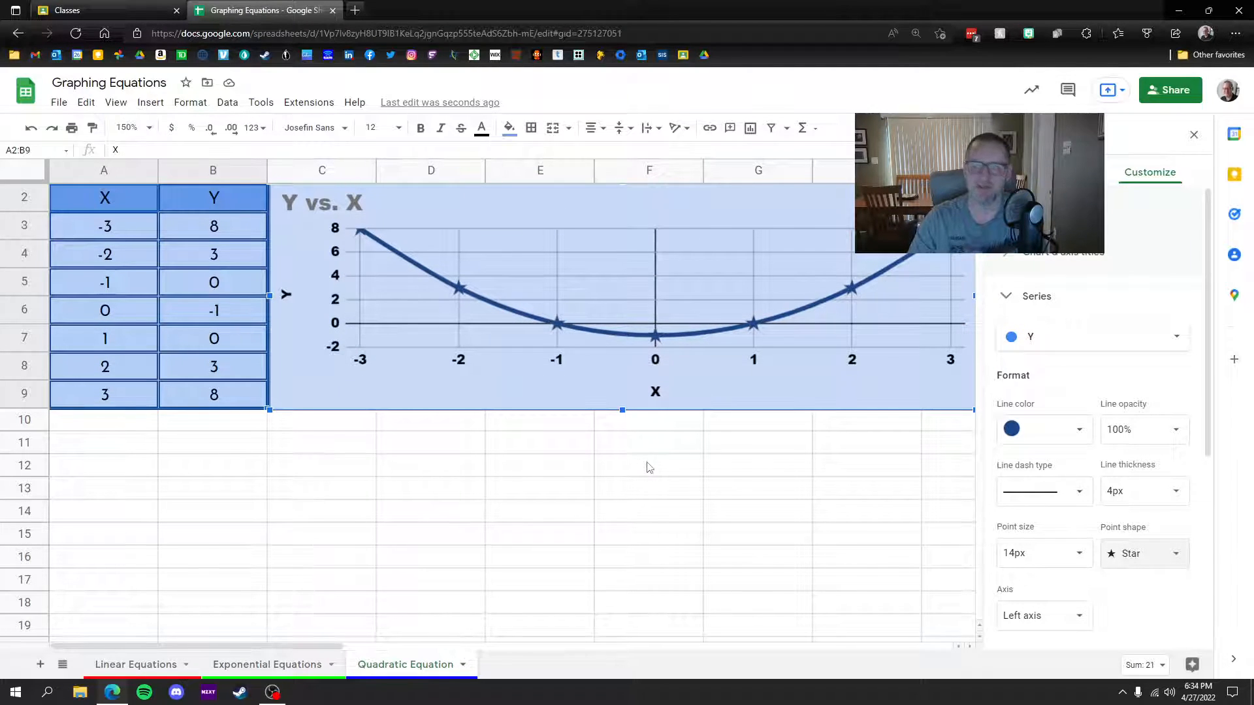
Step: Close the Chart editor and drag the quadratic chart's right edge to widen it
click(1193, 135)
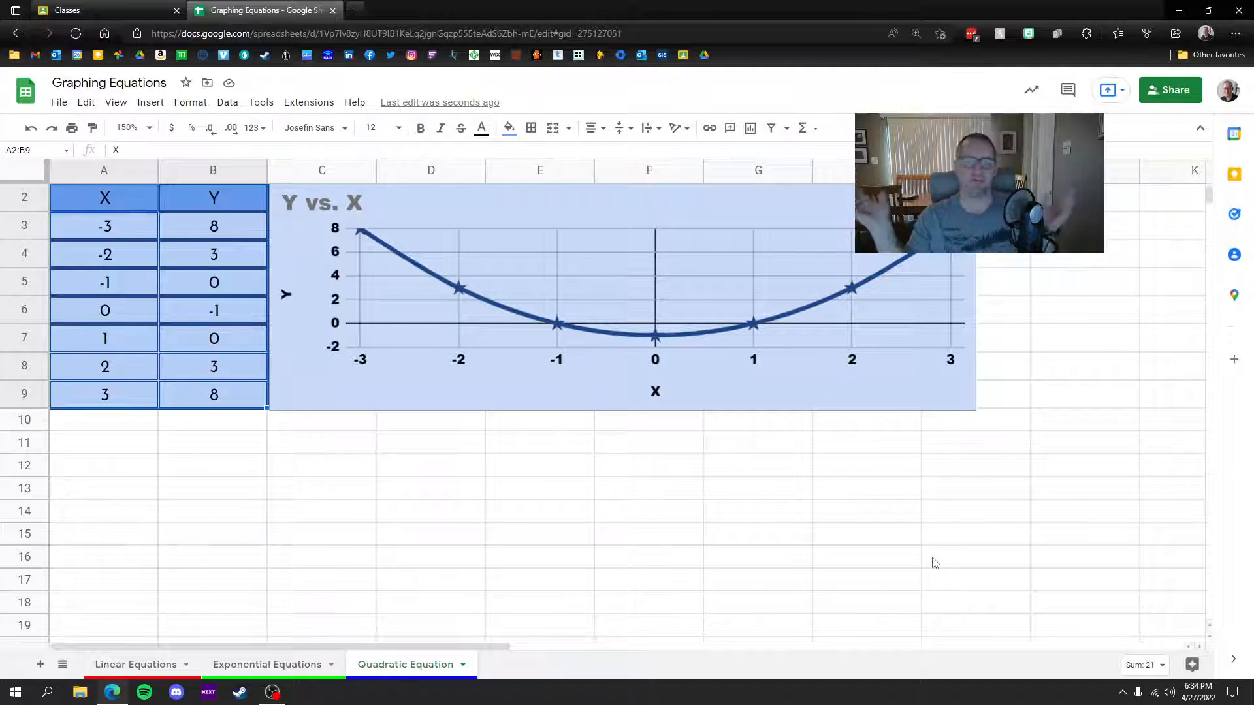
click(954, 302)
drag(976, 294, 1146, 285)
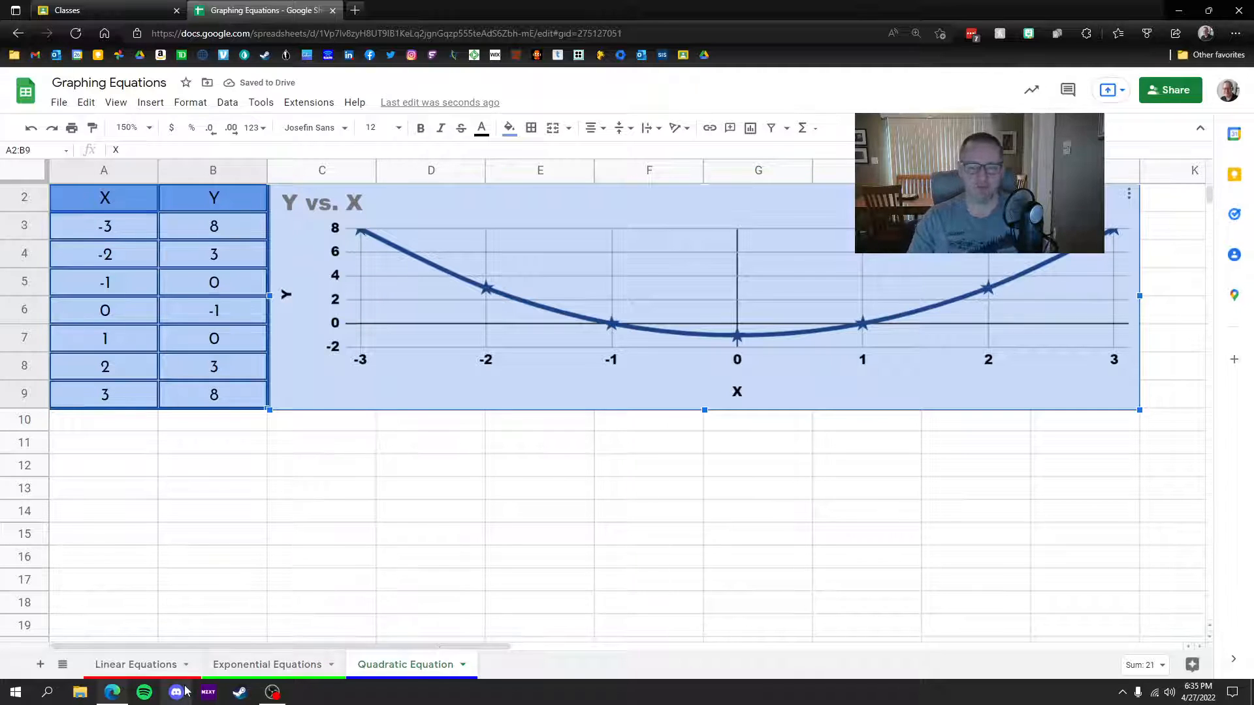
Step: Widen the Linear and Exponential charts to match, then go back to the Quadratic Equation sheet
click(141, 666)
click(770, 304)
drag(960, 311, 1112, 311)
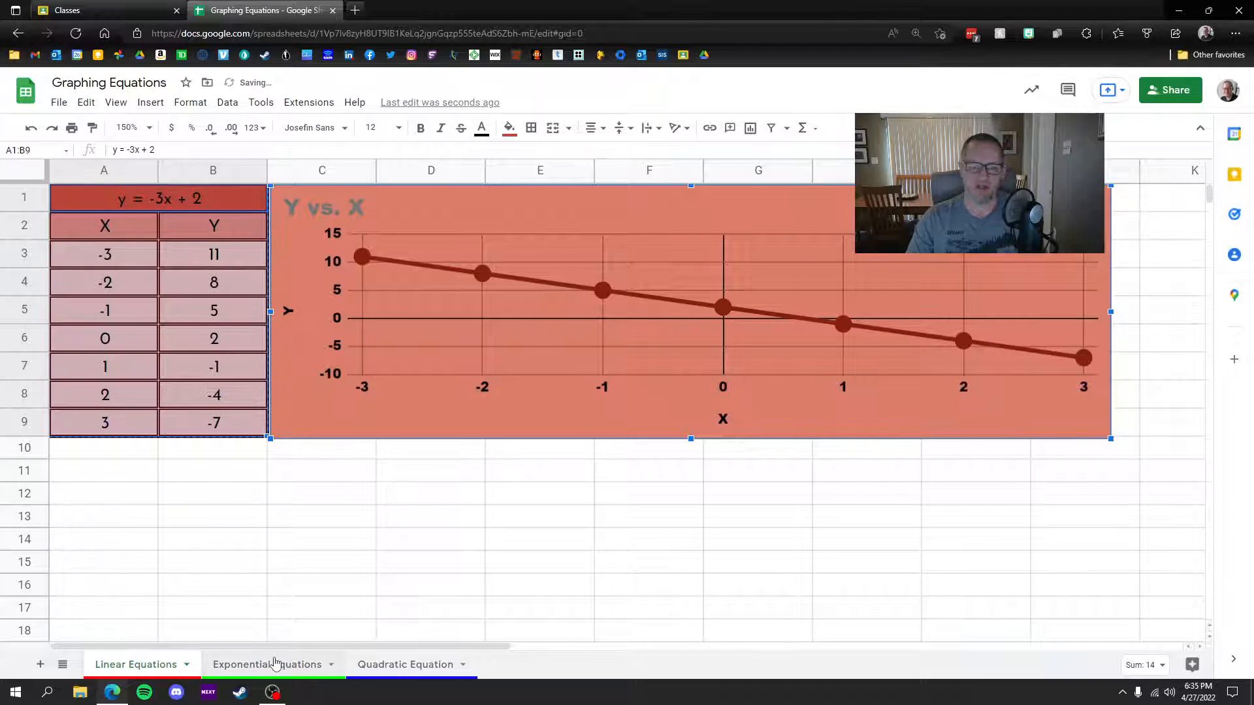
click(275, 663)
click(1022, 334)
drag(1032, 312, 1148, 312)
click(1151, 305)
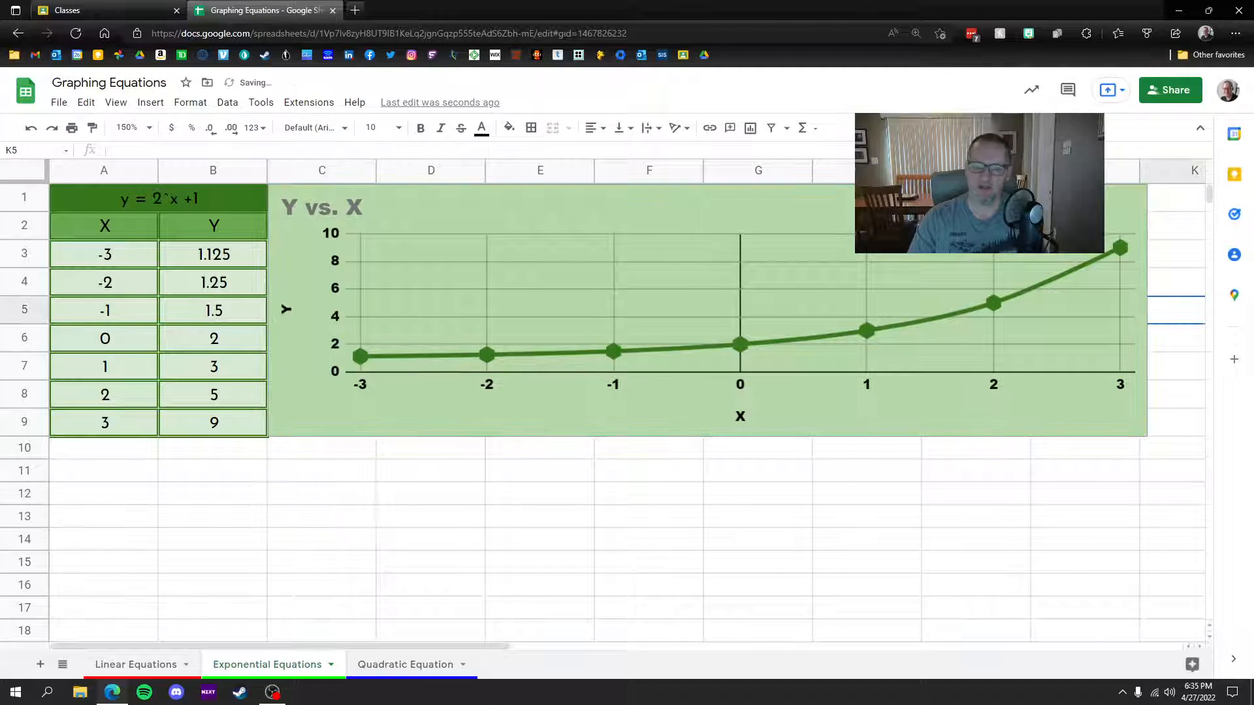
click(409, 672)
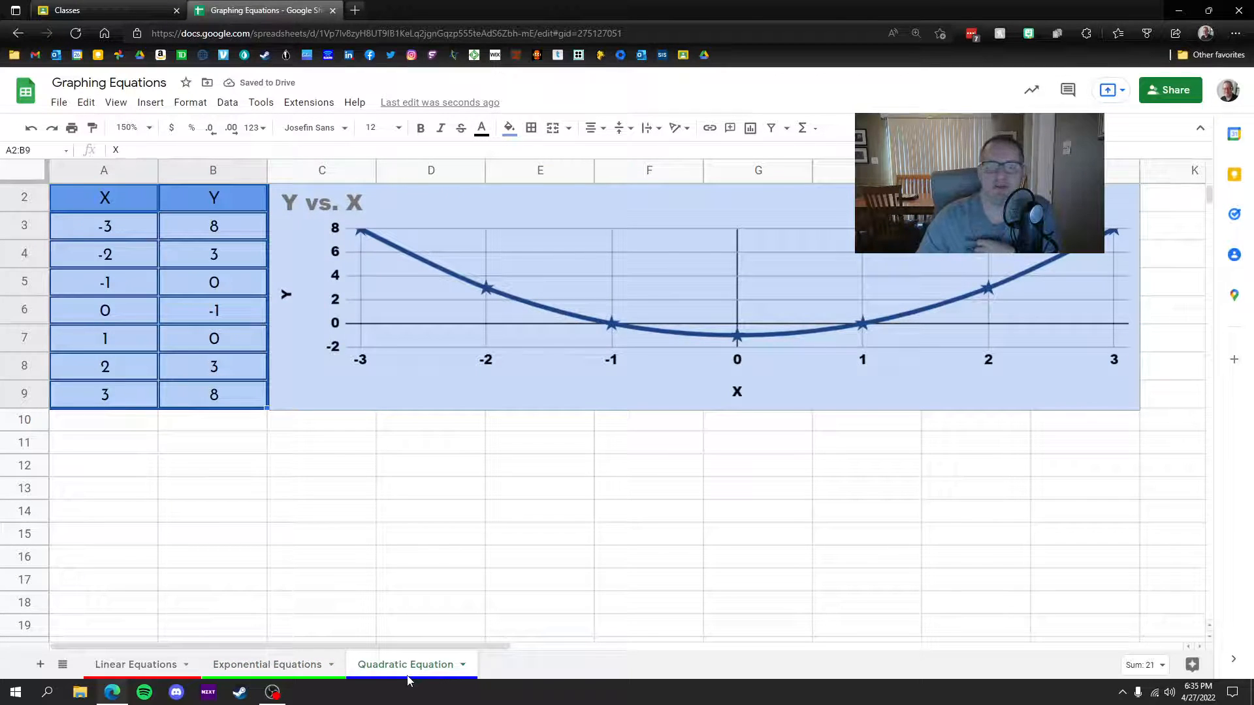